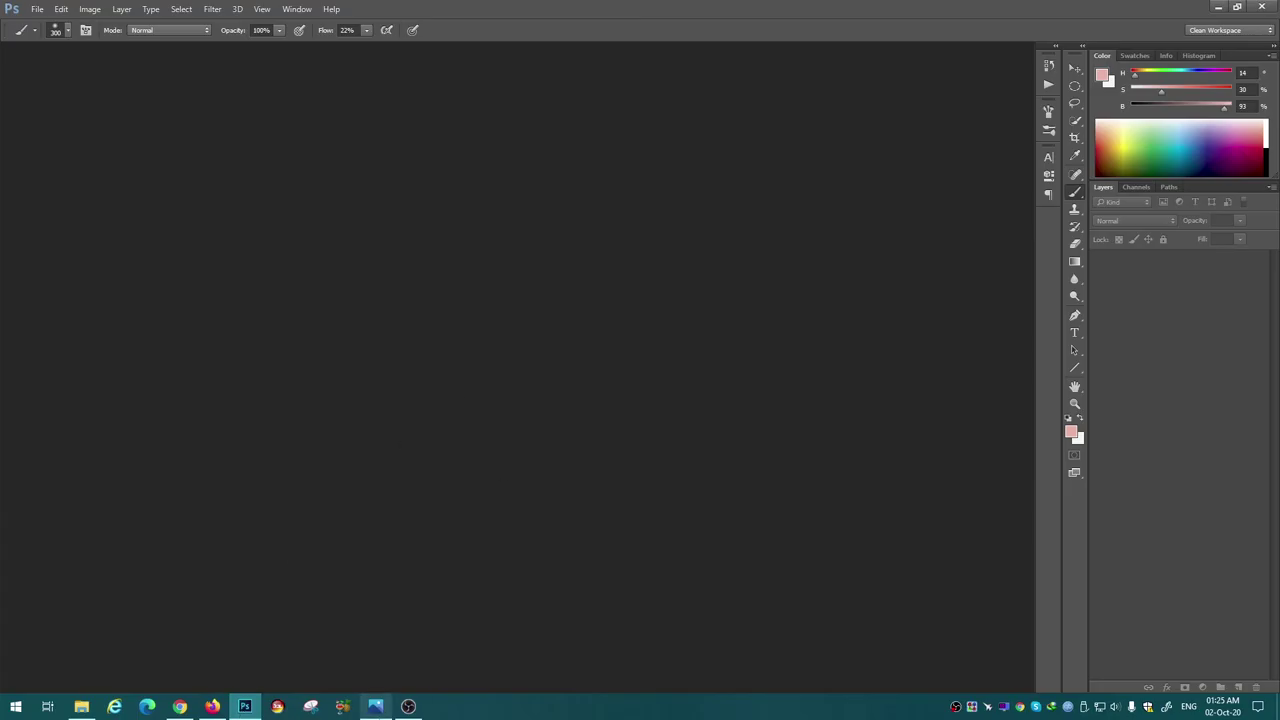
Open the portrait photo from the Photos app in Adobe Photoshop CC 2015.
{"action": "left_click", "coordinate": [376, 708]}
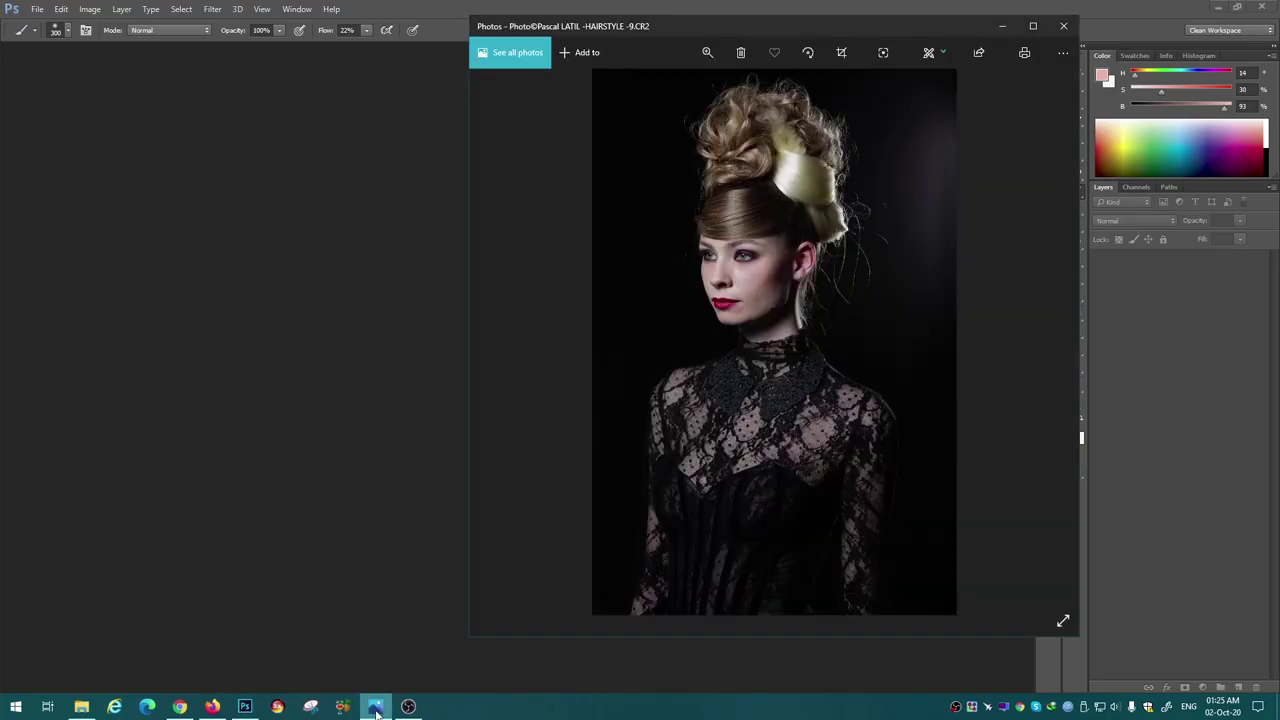
{"action": "right_click", "coordinate": [793, 287]}
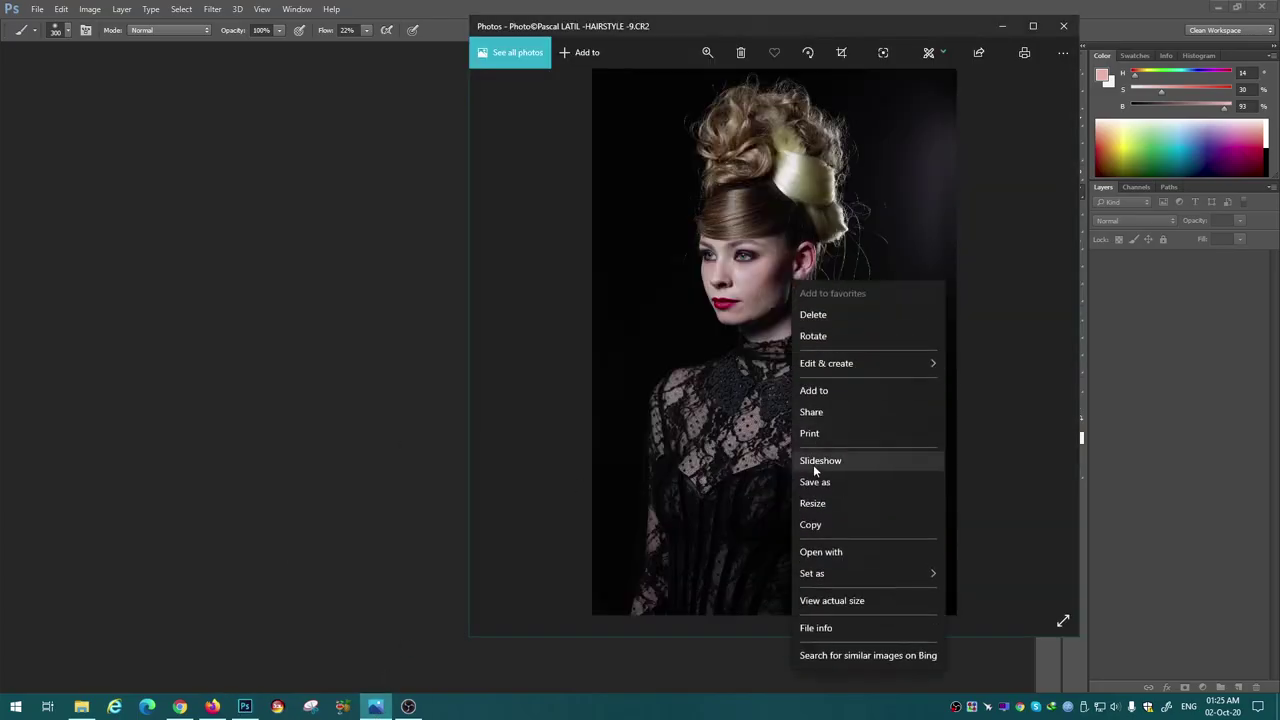
{"action": "left_click", "coordinate": [823, 554]}
{"action": "left_click", "coordinate": [557, 170]}
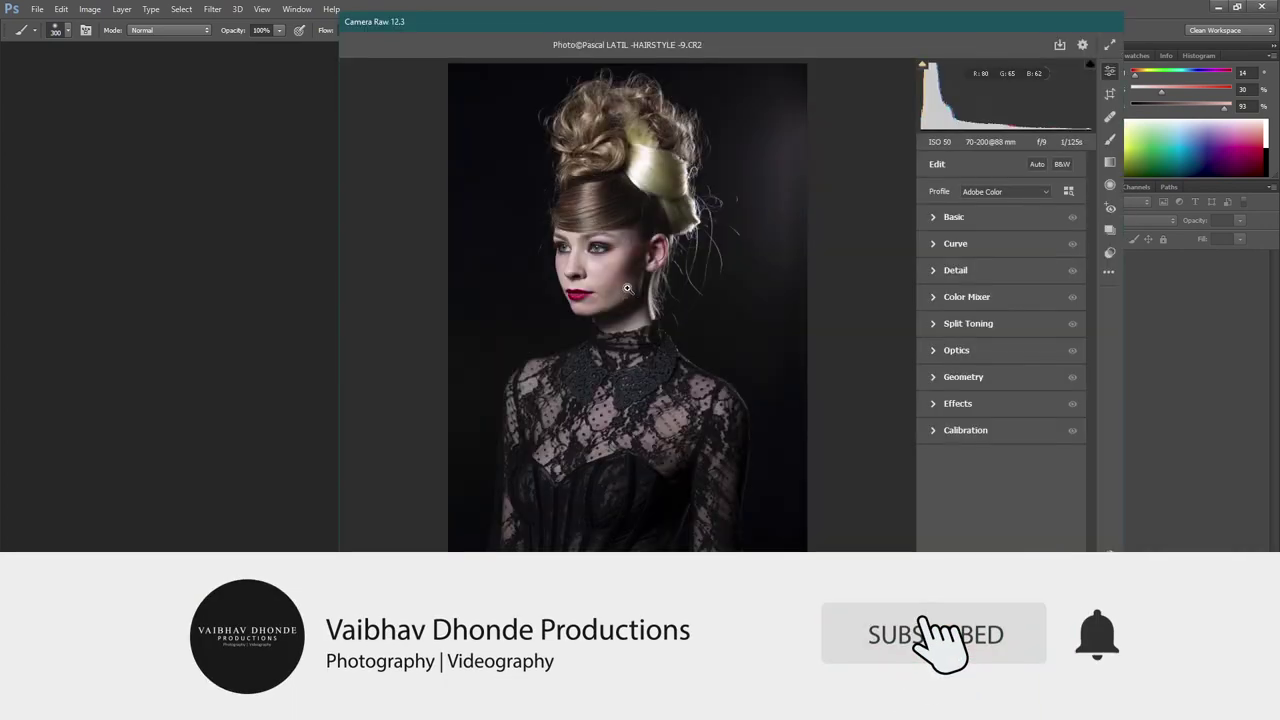
Zoom in to inspect the face, hair and lace collar, then fit the portrait to view.
{"action": "left_click", "coordinate": [627, 289]}
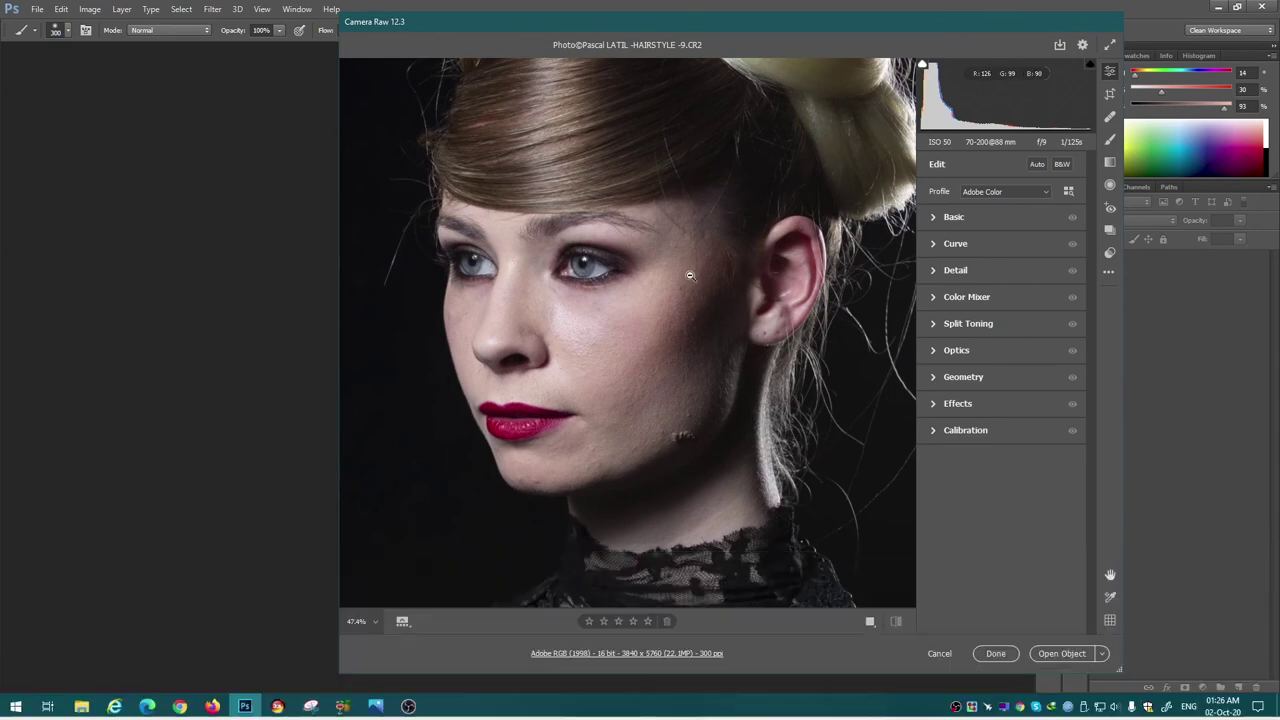
{"action": "left_click_drag", "start_coordinate": [686, 271], "coordinate": [643, 449]}
{"action": "left_click_drag", "start_coordinate": [620, 343], "coordinate": [582, 133]}
{"action": "left_click_drag", "start_coordinate": [569, 435], "coordinate": [580, 386]}
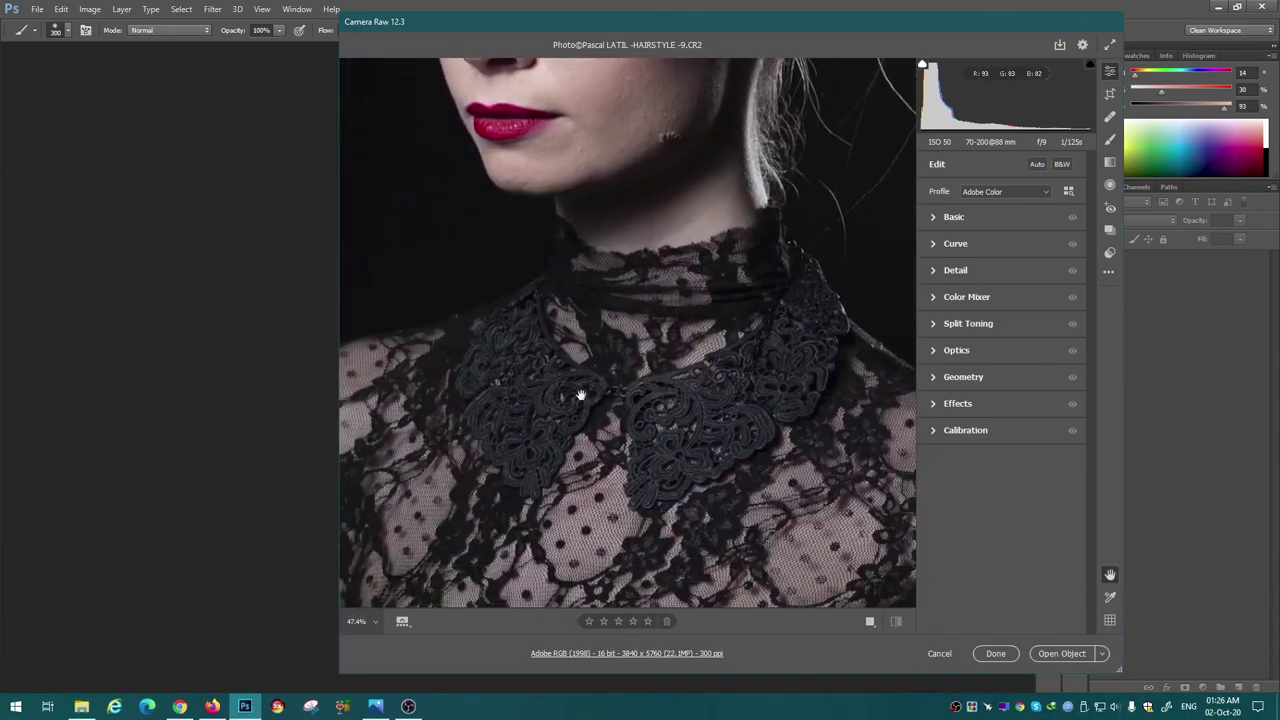
{"action": "left_click", "coordinate": [714, 344]}
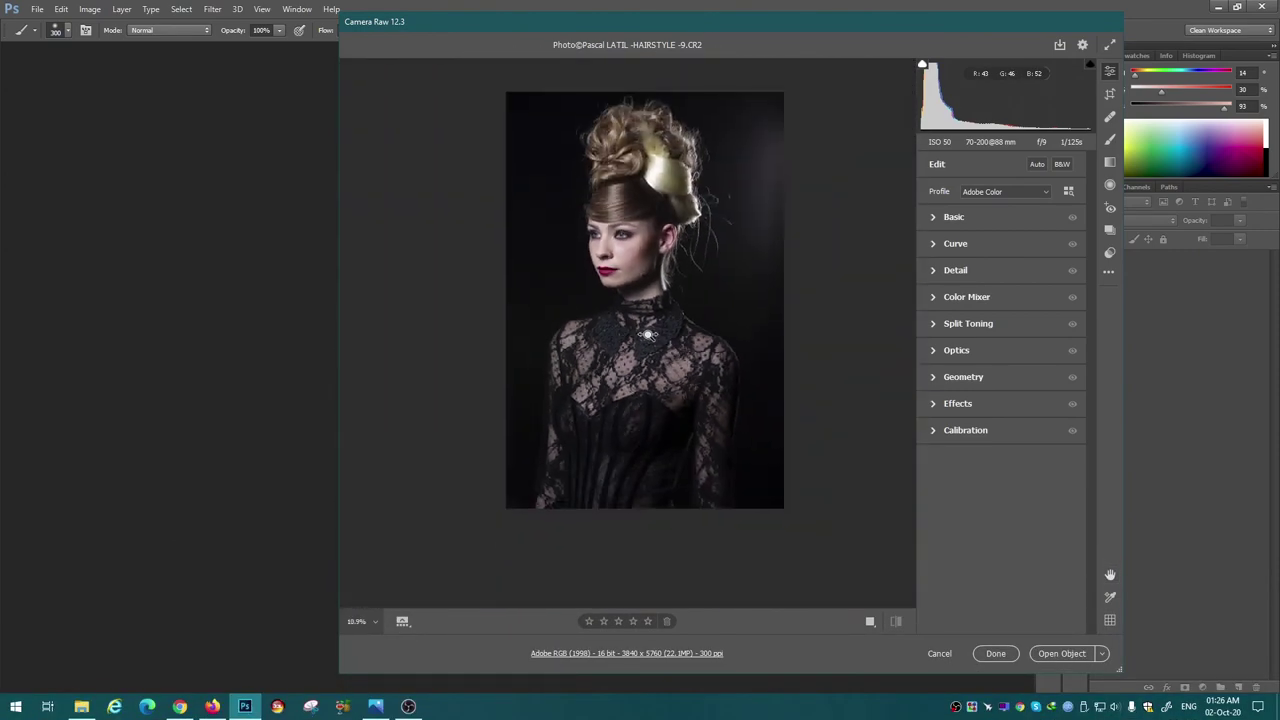
{"action": "key", "text": "ctrl+0"}
In Basic, adjust exposure, lower highlights, and lift shadows, whites and blacks.
{"action": "left_click", "coordinate": [955, 217]}
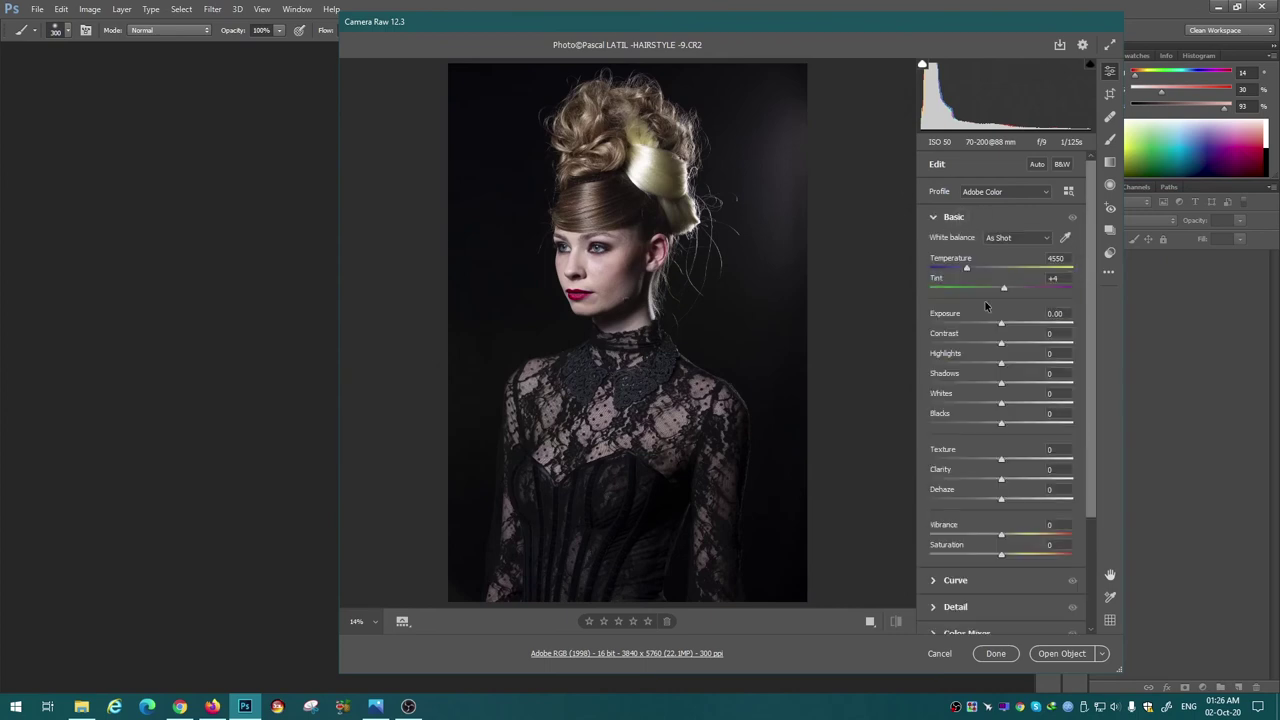
{"action": "left_click_drag", "start_coordinate": [1002, 326], "coordinate": [1004, 331]}
{"action": "left_click_drag", "start_coordinate": [999, 323], "coordinate": [990, 362]}
{"action": "mouse_move", "coordinate": [1001, 382]}
{"action": "left_mouse_down"}
{"action": "mouse_move", "coordinate": [1032, 382]}
{"action": "mouse_move", "coordinate": [1010, 402]}
{"action": "left_mouse_up"}
{"action": "left_click_drag", "start_coordinate": [1001, 422], "coordinate": [1018, 425]}
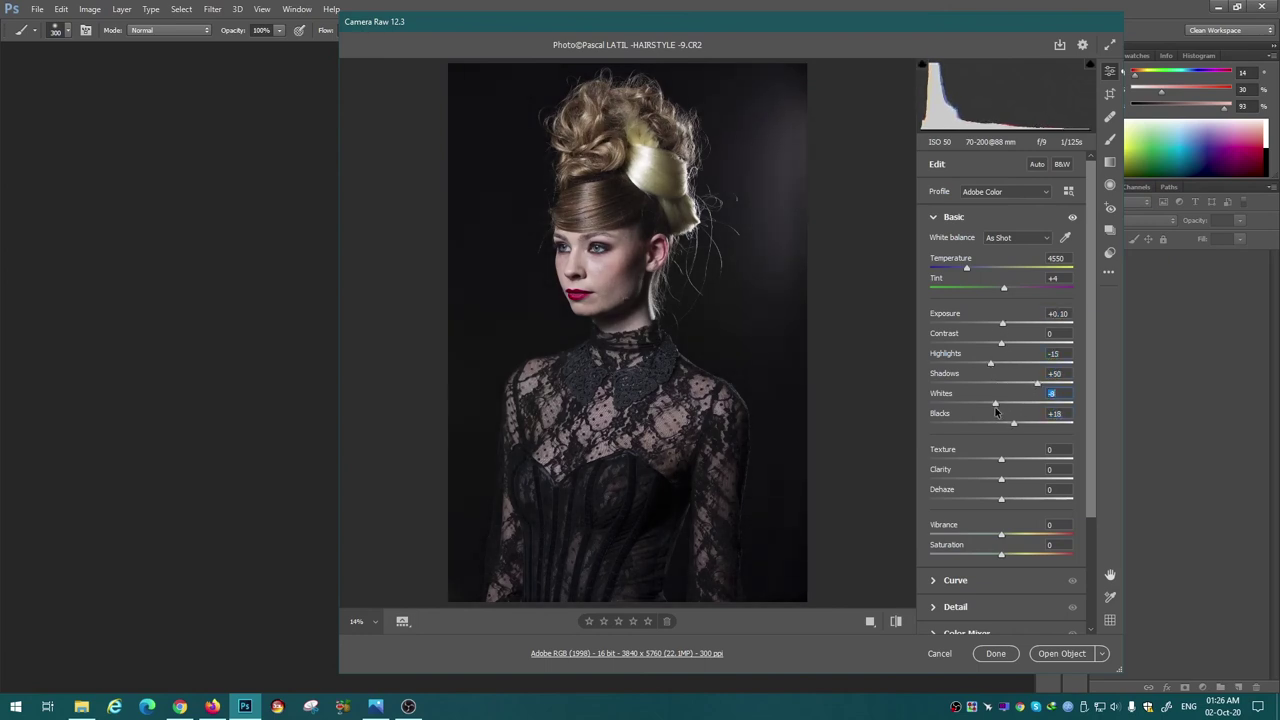
Reshape the tone curve and raise the Calibration primary saturation.
{"action": "left_click", "coordinate": [955, 580]}
{"action": "left_click_drag", "start_coordinate": [1001, 512], "coordinate": [1006, 512]}
{"action": "left_click", "coordinate": [955, 350]}
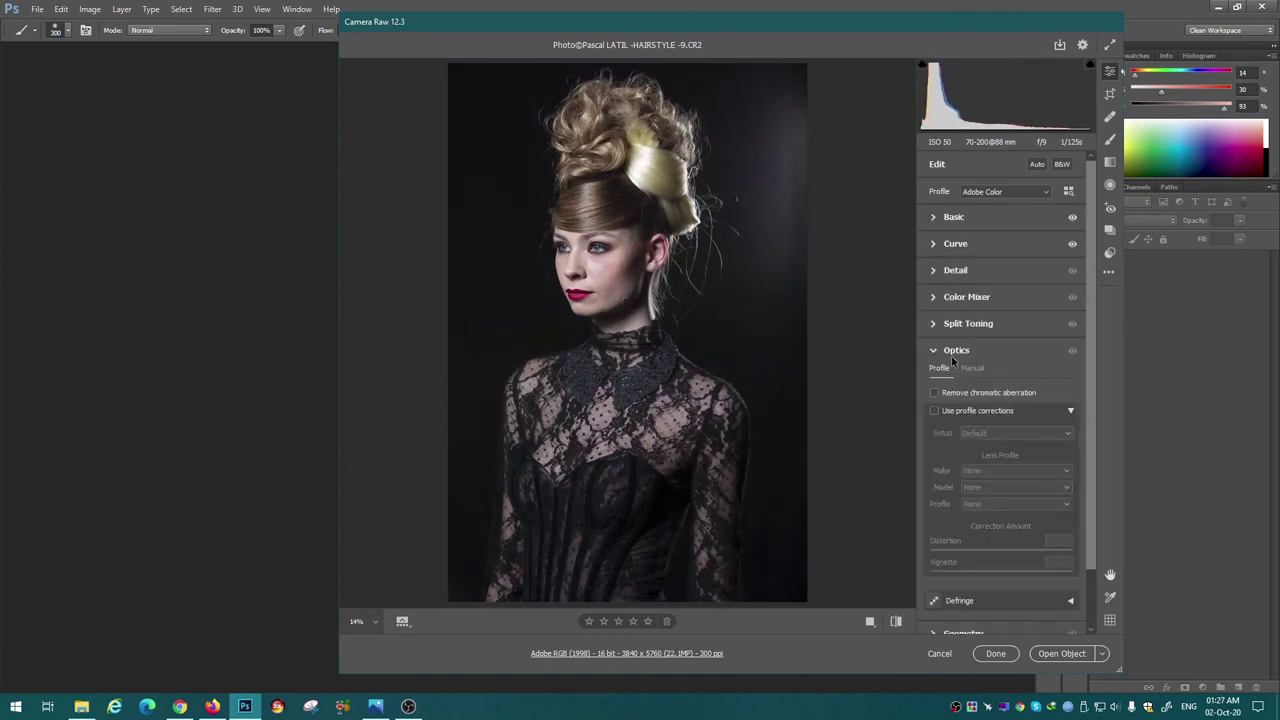
{"action": "scroll", "coordinate": [953, 362], "scroll_direction": "down", "scroll_amount": 5}
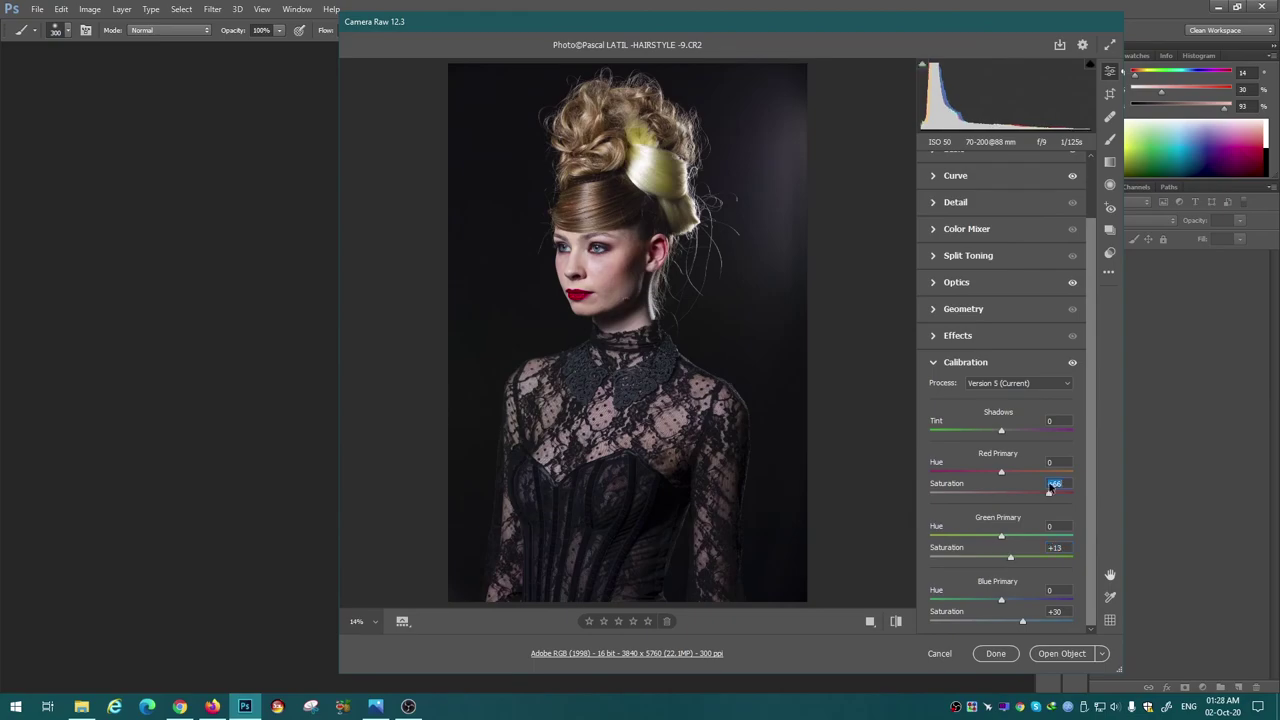
Open the edited raw image in Photoshop and add an empty Layer 1.
{"action": "left_click", "coordinate": [1101, 653]}
{"action": "left_click", "coordinate": [1086, 623]}
{"action": "key", "text": "ctrl+shift+alt+n"}
{"action": "scroll", "coordinate": [485, 541], "scroll_direction": "up", "scroll_amount": 3}
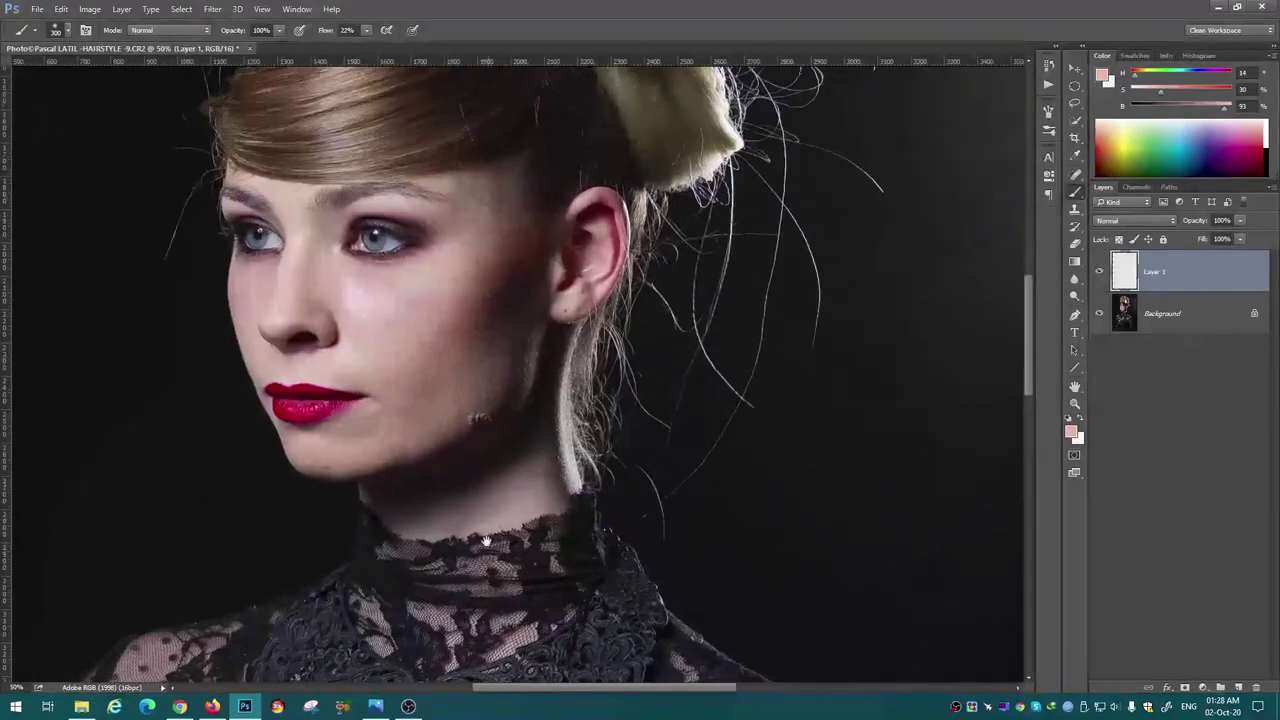
Select the Clone Stamp tool and check its brush size and hardness.
{"action": "scroll", "coordinate": [485, 541], "scroll_direction": "up", "scroll_amount": 2}
{"action": "key", "text": "j"}
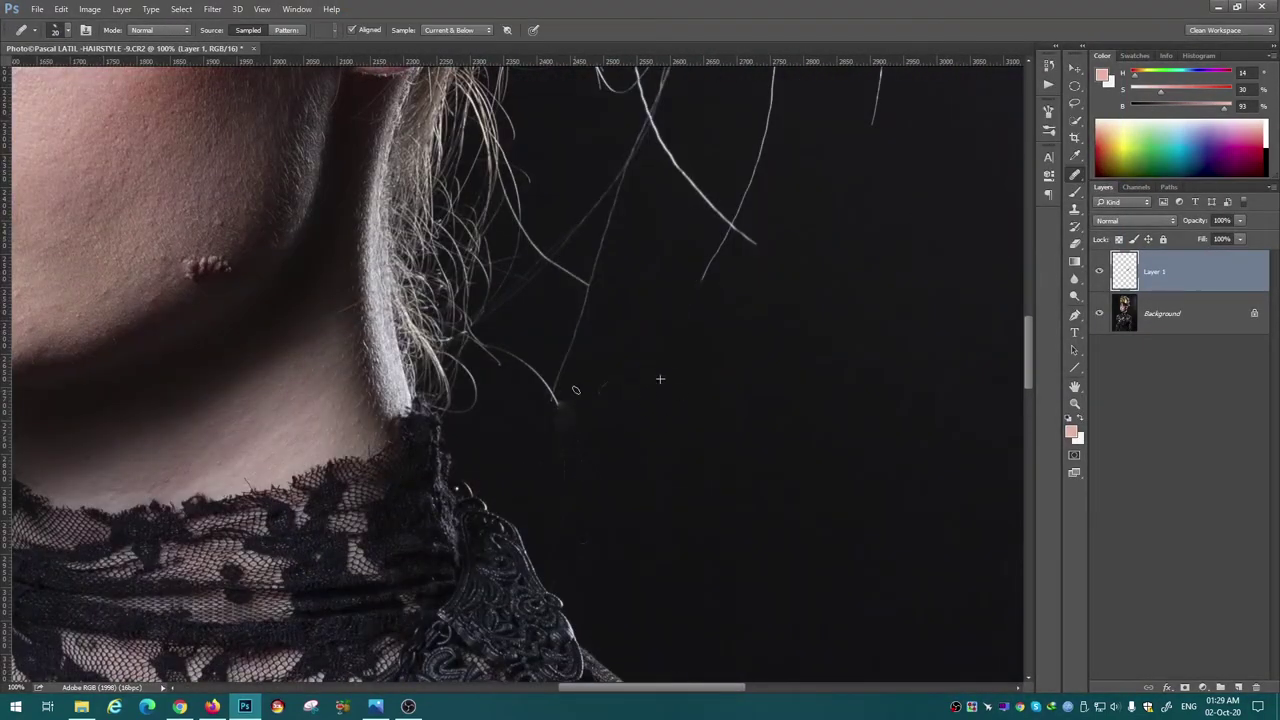
{"action": "scroll", "coordinate": [580, 395], "scroll_direction": "down", "scroll_amount": 3}
{"action": "key", "text": "s"}
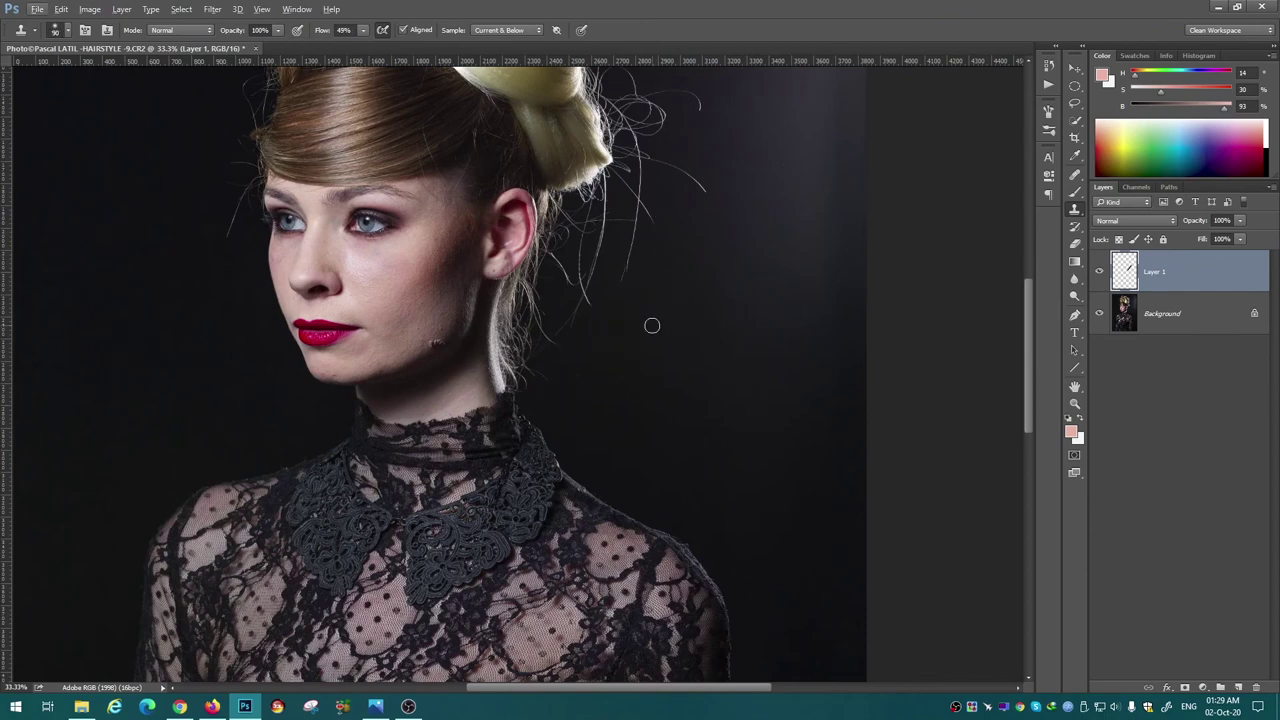
{"action": "scroll", "coordinate": [560, 320], "scroll_direction": "up", "scroll_amount": 2}
{"action": "right_click", "coordinate": [610, 412]}
{"action": "key", "text": "Escape"}
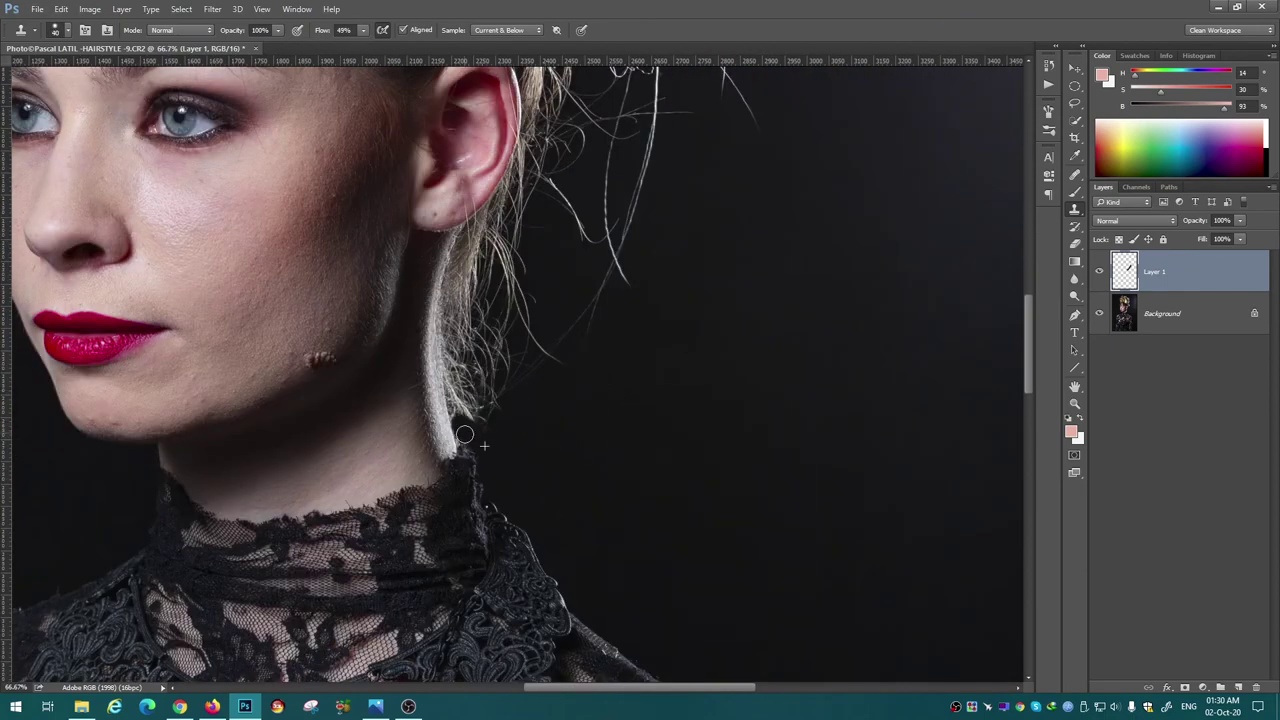
Sample the clean dark background and clone away stray hairs near the bun.
{"action": "scroll", "coordinate": [491, 437], "scroll_direction": "up", "scroll_amount": 1}
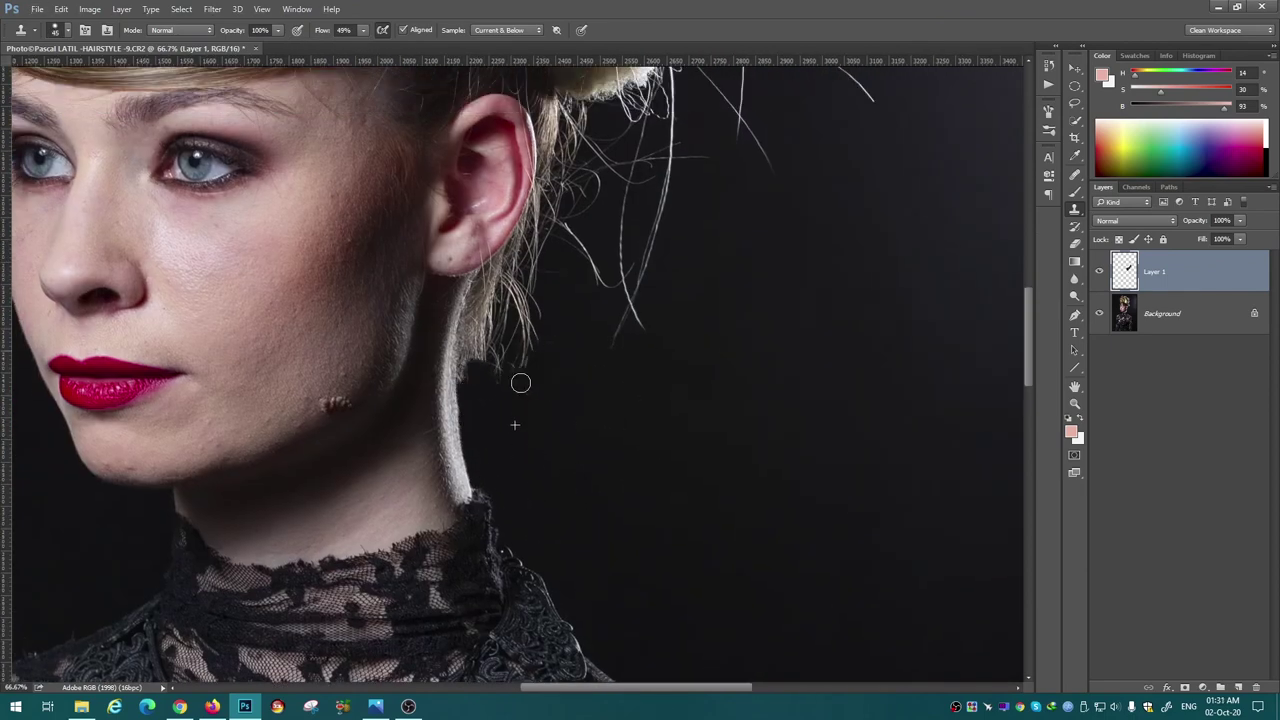
{"action": "scroll", "coordinate": [466, 406], "scroll_direction": "down", "scroll_amount": 2}
{"action": "scroll", "coordinate": [478, 408], "scroll_direction": "up", "scroll_amount": 3}
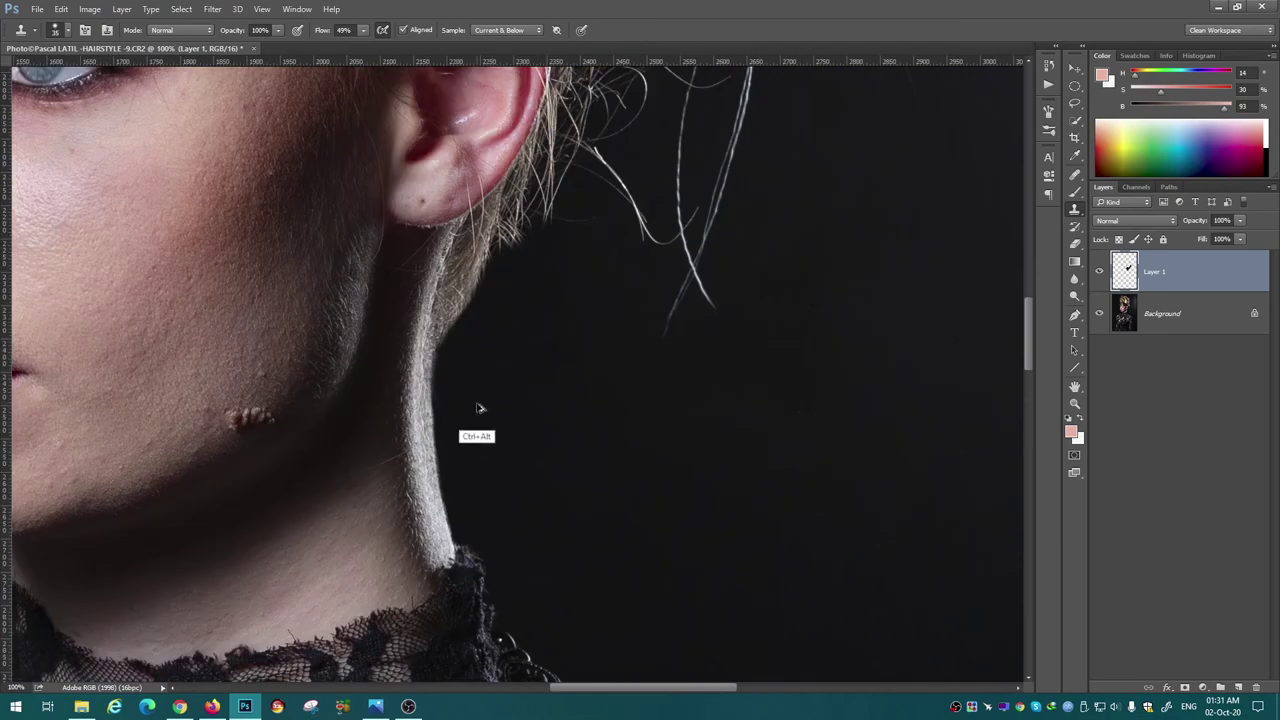
{"action": "scroll", "coordinate": [491, 306], "scroll_direction": "up", "scroll_amount": 3}
{"action": "scroll", "coordinate": [606, 443], "scroll_direction": "down", "scroll_amount": 1}
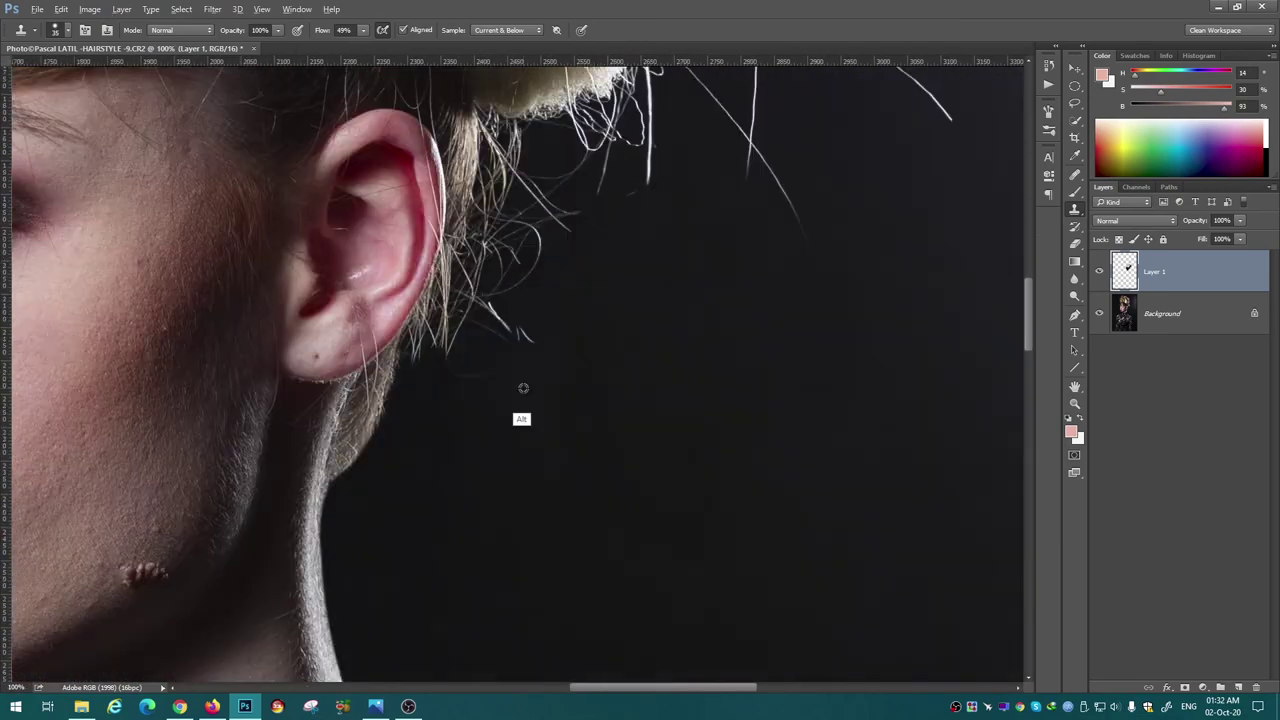
{"action": "left_click", "coordinate": [523, 388], "text": "alt"}
{"action": "scroll", "coordinate": [505, 345], "scroll_direction": "up", "scroll_amount": 3}
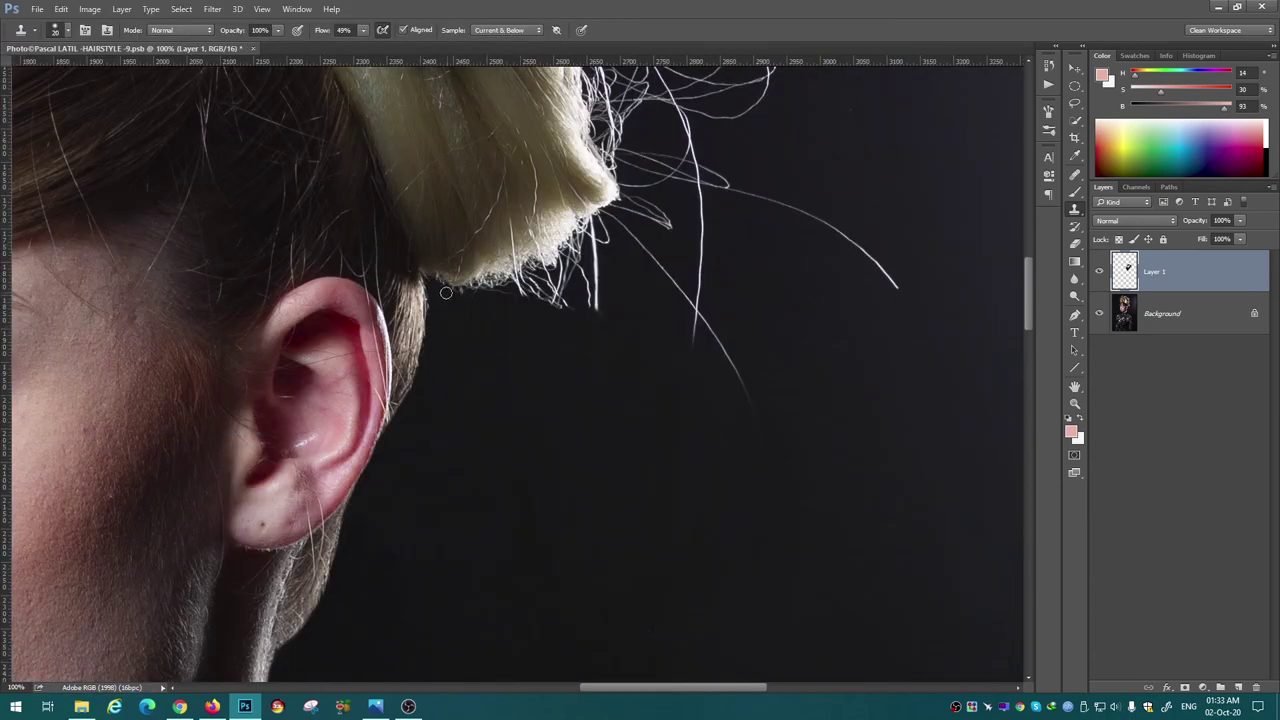
{"action": "left_click_drag", "start_coordinate": [446, 292], "coordinate": [597, 343]}
Clone out strands to the right of the bun and wisps along its edge.
{"action": "scroll", "coordinate": [666, 400], "scroll_direction": "up", "scroll_amount": 2}
{"action": "scroll", "coordinate": [654, 451], "scroll_direction": "up", "scroll_amount": 2}
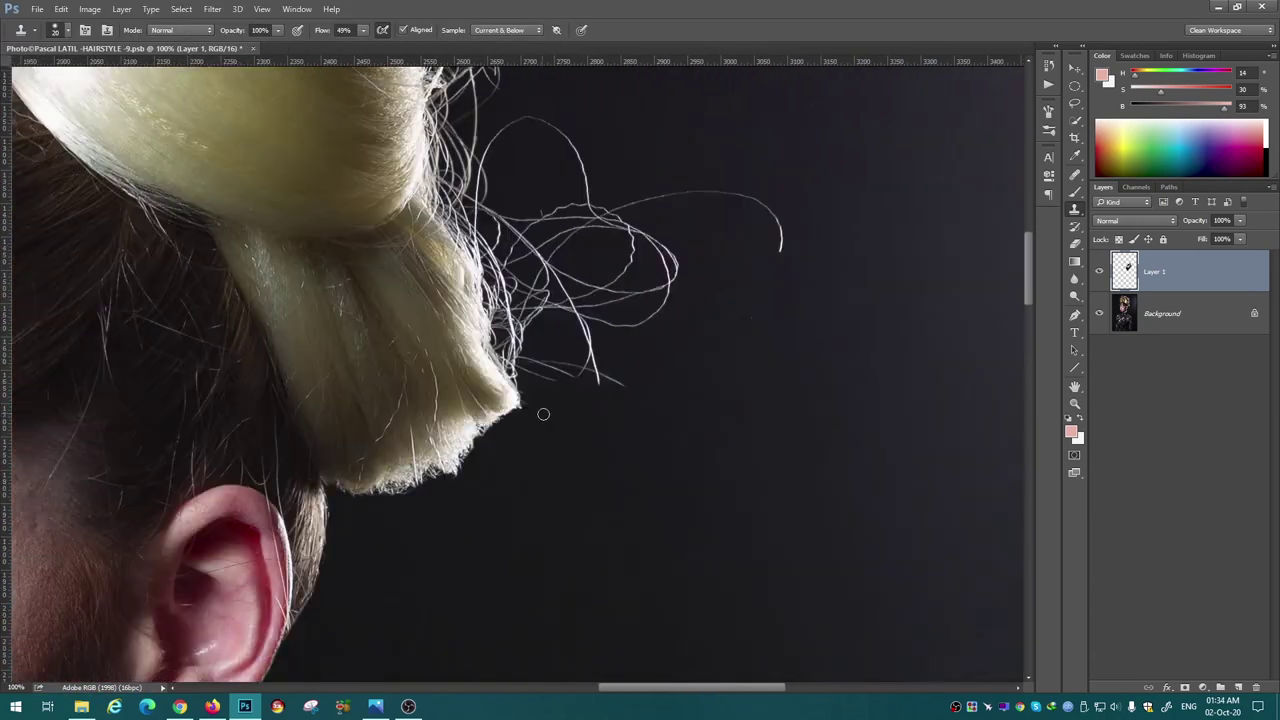
{"action": "scroll", "coordinate": [543, 414], "scroll_direction": "up", "scroll_amount": 3}
{"action": "left_click_drag", "start_coordinate": [500, 590], "coordinate": [677, 391]}
{"action": "scroll", "coordinate": [677, 391], "scroll_direction": "down", "scroll_amount": 3}
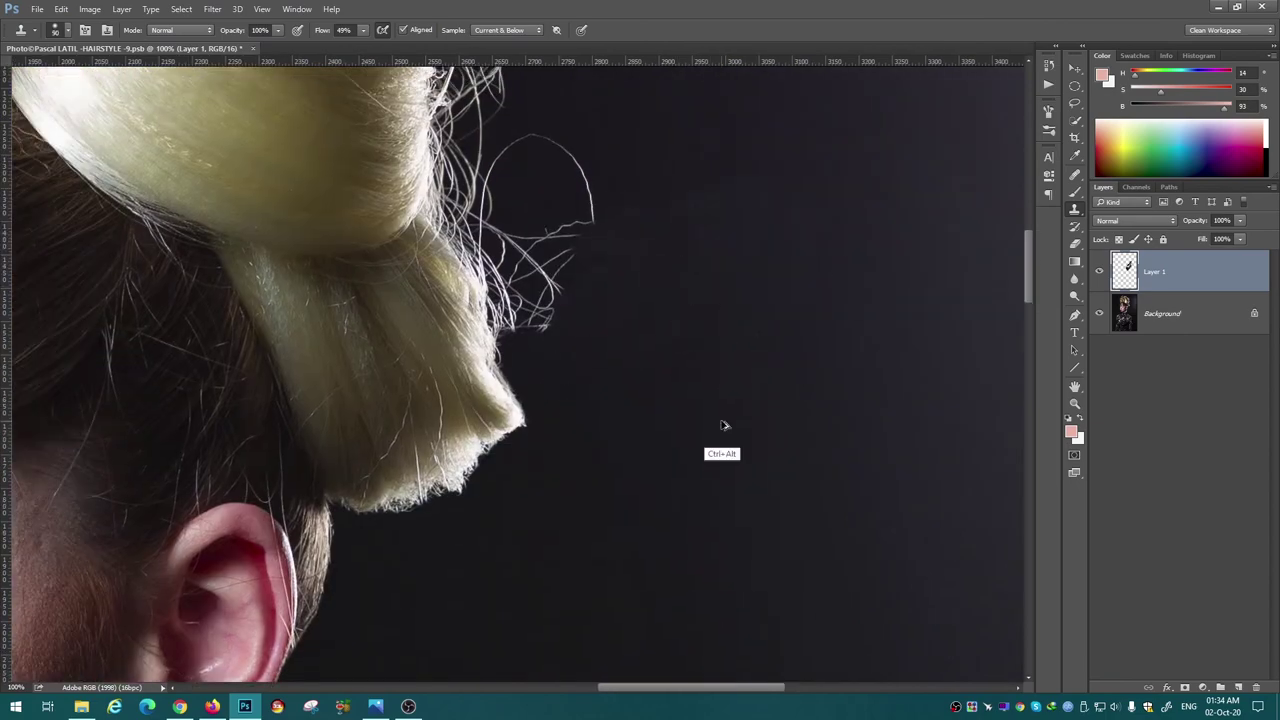
{"action": "scroll", "coordinate": [637, 366], "scroll_direction": "up", "scroll_amount": 3}
{"action": "scroll", "coordinate": [530, 328], "scroll_direction": "left", "scroll_amount": 2}
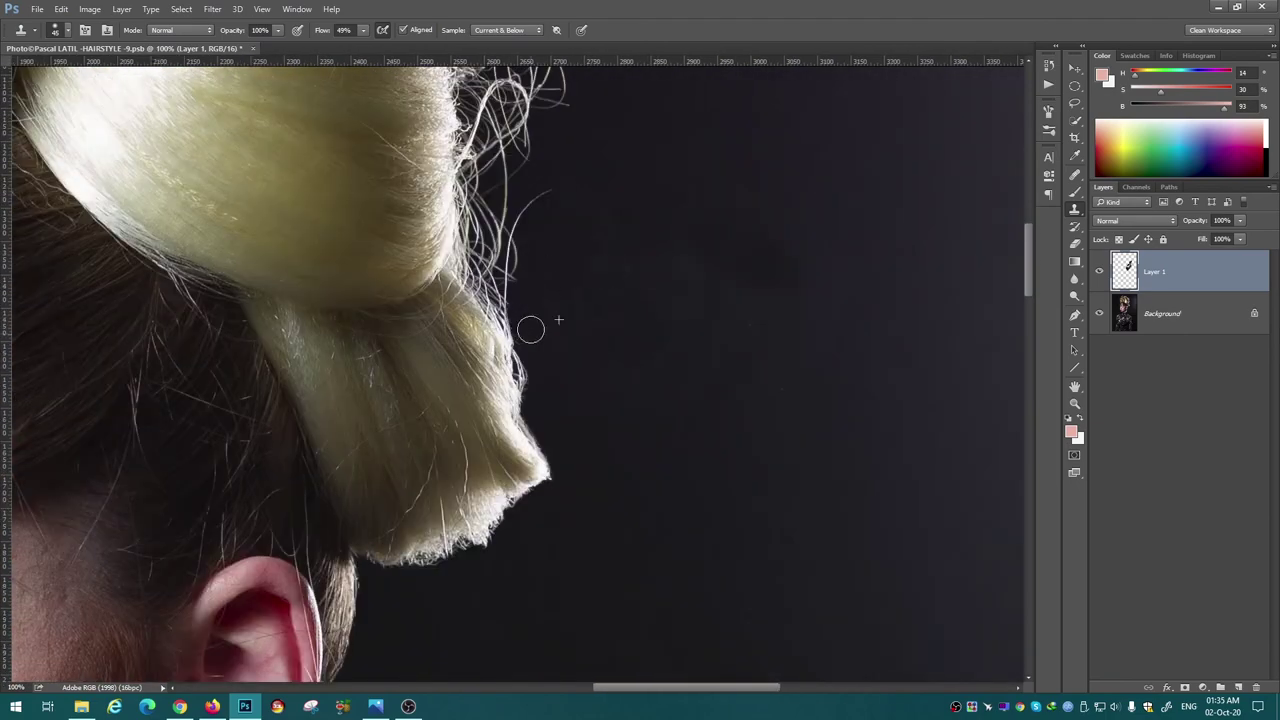
{"action": "scroll", "coordinate": [530, 328], "scroll_direction": "up", "scroll_amount": 3}
{"action": "scroll", "coordinate": [503, 380], "scroll_direction": "up", "scroll_amount": 2}
{"action": "left_click_drag", "start_coordinate": [486, 363], "coordinate": [466, 440]}
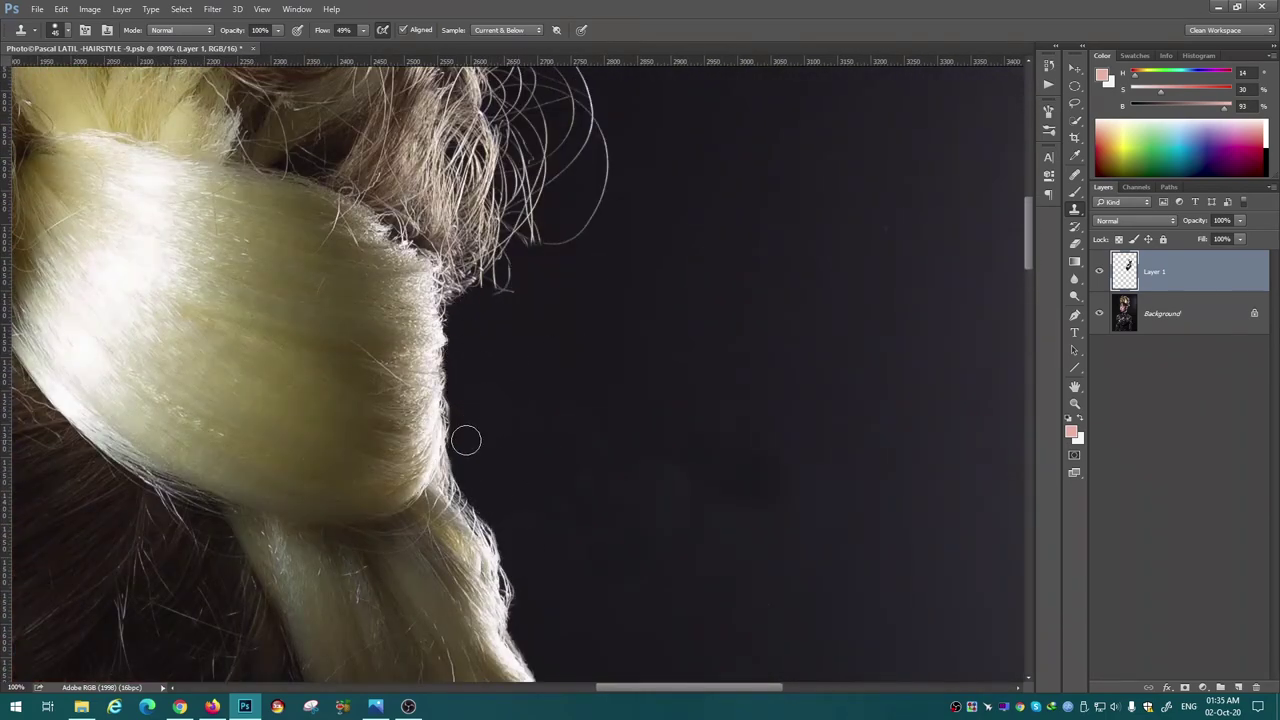
Clone out the stray strand above the eye.
{"action": "scroll", "coordinate": [466, 440], "scroll_direction": "up", "scroll_amount": 3}
{"action": "scroll", "coordinate": [600, 522], "scroll_direction": "up", "scroll_amount": 3}
{"action": "scroll", "coordinate": [734, 337], "scroll_direction": "up", "scroll_amount": 2}
{"action": "left_click_drag", "start_coordinate": [394, 486], "coordinate": [577, 218]}
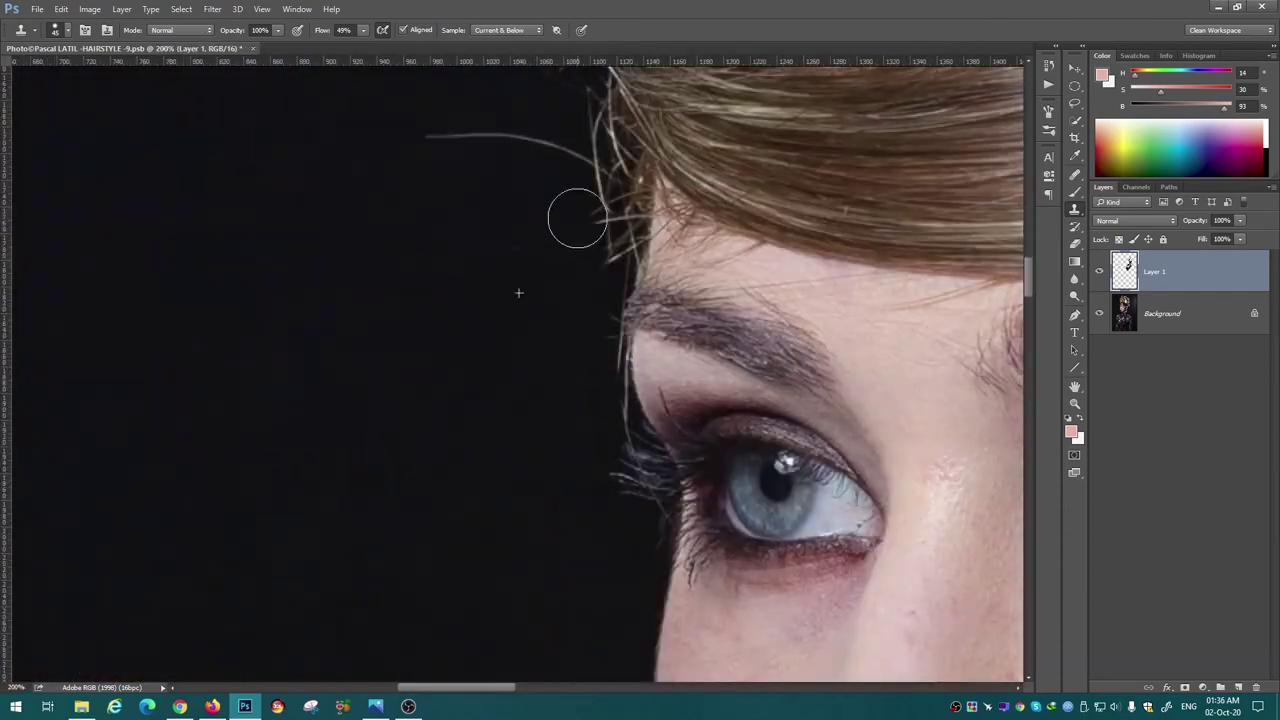
{"action": "scroll", "coordinate": [563, 250], "scroll_direction": "up", "scroll_amount": 3}
{"action": "scroll", "coordinate": [512, 207], "scroll_direction": "up", "scroll_amount": 3}
{"action": "scroll", "coordinate": [508, 255], "scroll_direction": "up", "scroll_amount": 3}
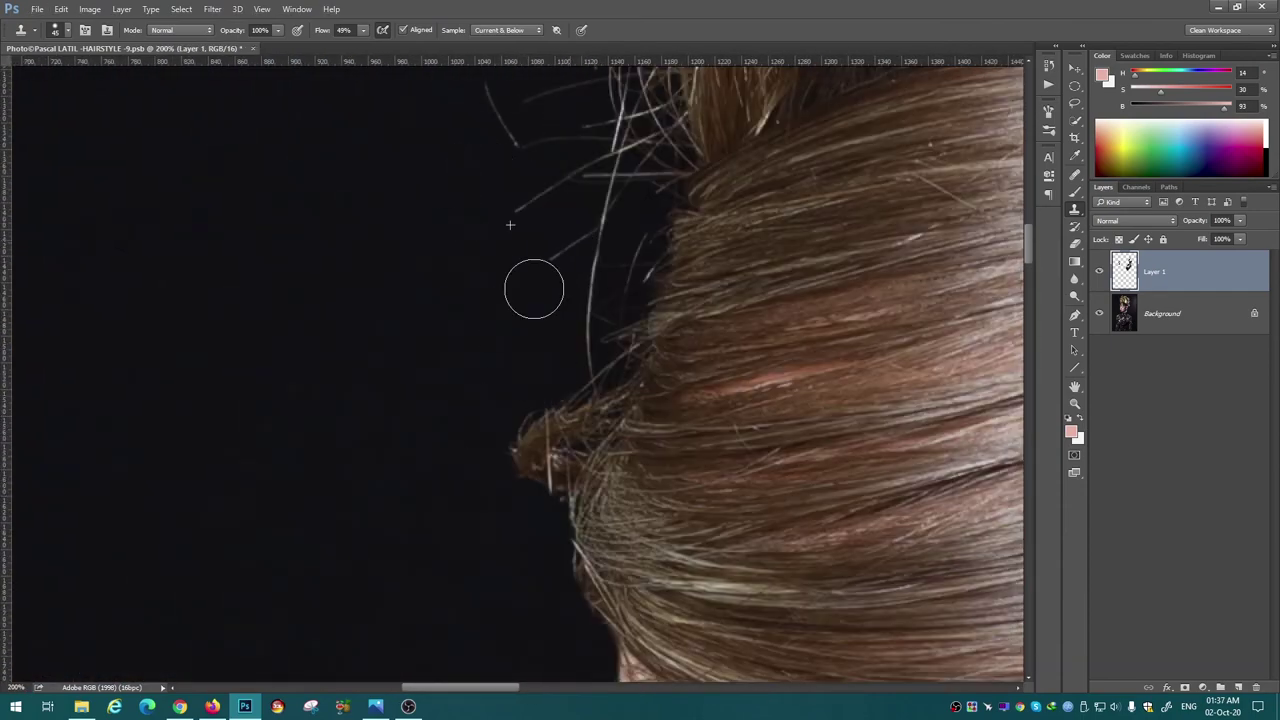
{"action": "scroll", "coordinate": [510, 225], "scroll_direction": "up", "scroll_amount": 3}
{"action": "scroll", "coordinate": [426, 440], "scroll_direction": "up", "scroll_amount": 3}
{"action": "scroll", "coordinate": [557, 257], "scroll_direction": "up", "scroll_amount": 3}
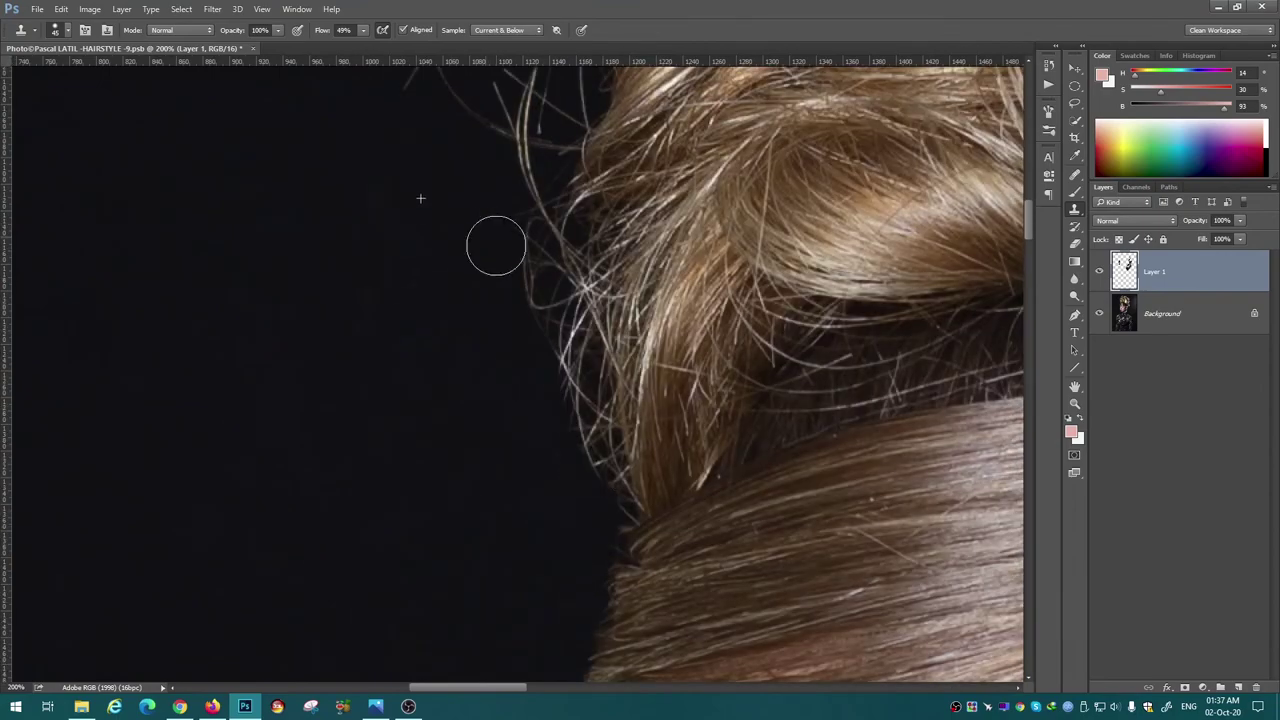
{"action": "scroll", "coordinate": [490, 230], "scroll_direction": "up", "scroll_amount": 3}
{"action": "scroll", "coordinate": [515, 420], "scroll_direction": "up", "scroll_amount": 3}
{"action": "scroll", "coordinate": [557, 280], "scroll_direction": "up", "scroll_amount": 3}
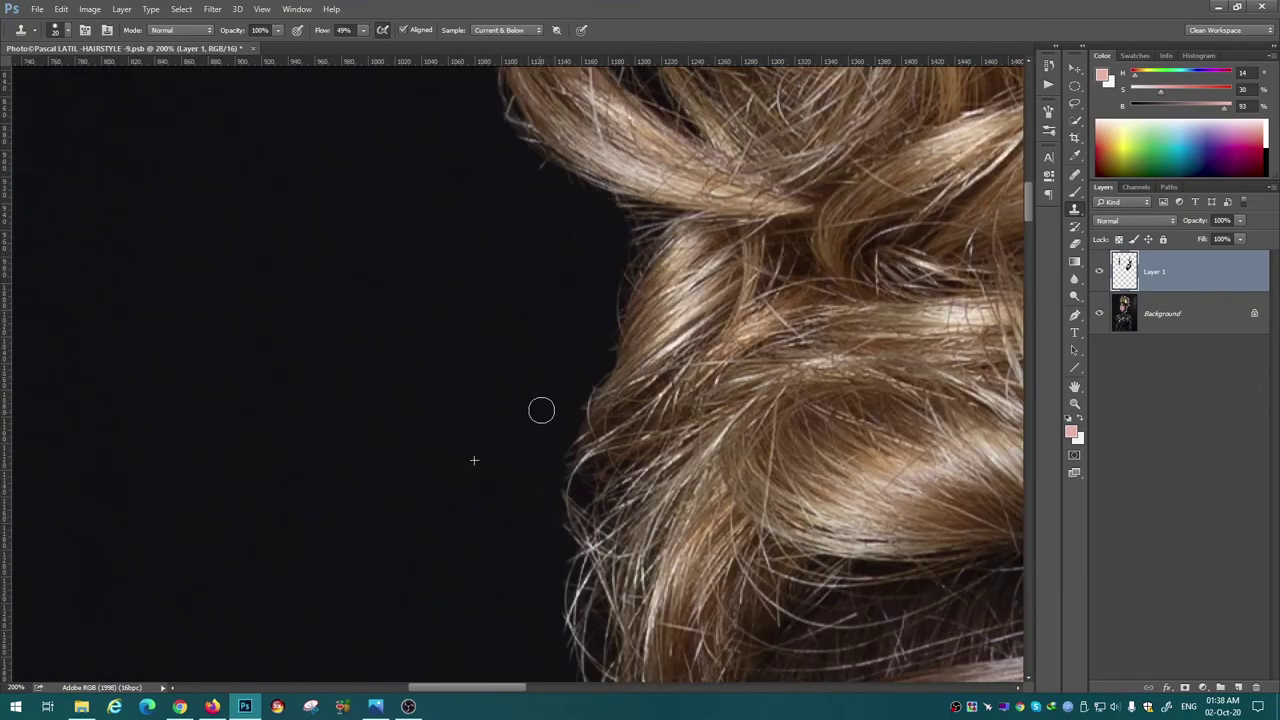
{"action": "scroll", "coordinate": [541, 410], "scroll_direction": "down", "scroll_amount": 3}
{"action": "scroll", "coordinate": [526, 437], "scroll_direction": "up", "scroll_amount": 3}
{"action": "scroll", "coordinate": [440, 580], "scroll_direction": "up", "scroll_amount": 3}
{"action": "scroll", "coordinate": [526, 357], "scroll_direction": "up", "scroll_amount": 3}
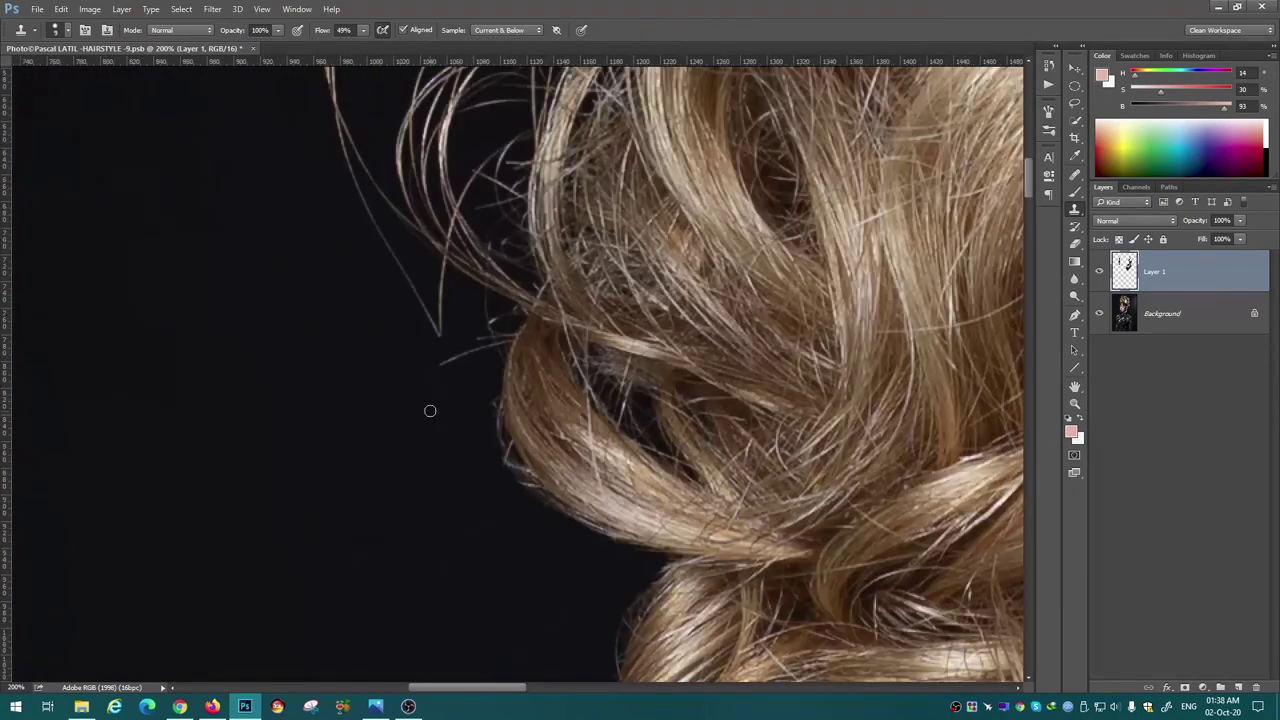
{"action": "scroll", "coordinate": [430, 410], "scroll_direction": "up", "scroll_amount": 3}
Zoom out to review the cleaned bun and head, and add an empty Layer 2.
{"action": "key", "text": "ctrl+minus"}
{"action": "key", "text": "ctrl+minus"}
{"action": "key", "text": "ctrl+minus"}
{"action": "key", "text": "ctrl+plus"}
{"action": "key", "text": "ctrl+plus"}
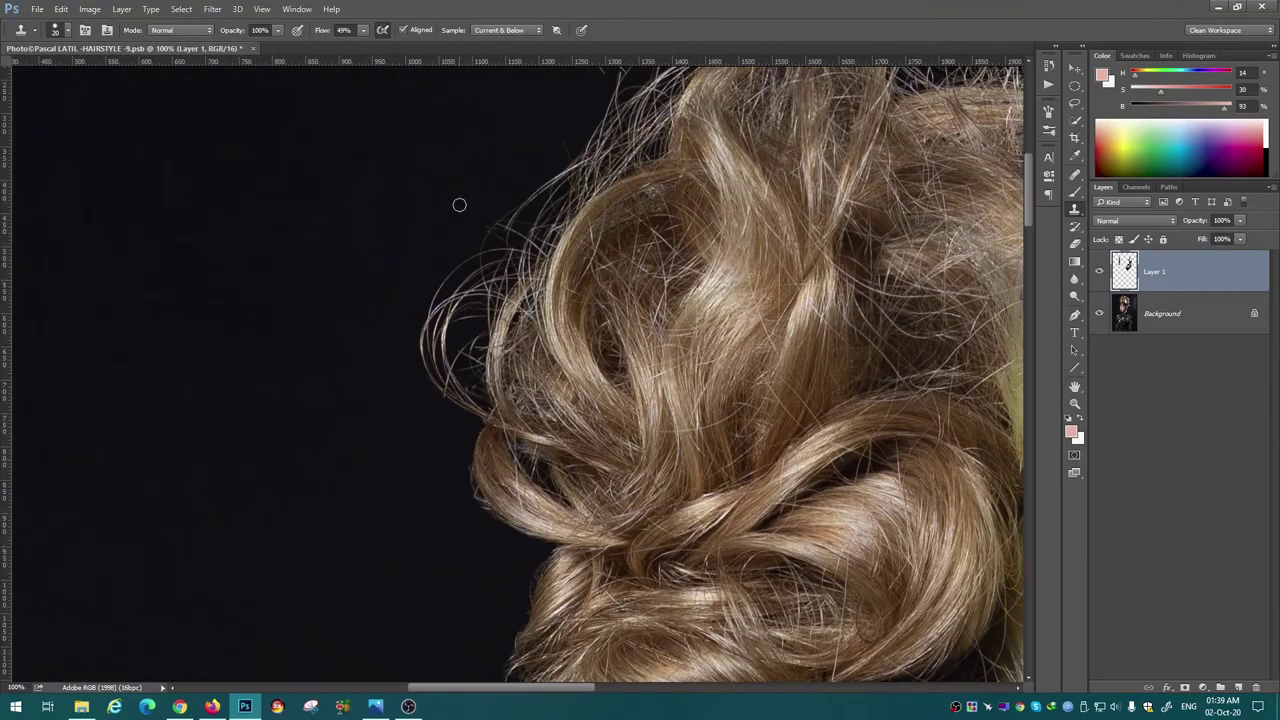
{"action": "scroll", "coordinate": [520, 150], "scroll_direction": "up", "scroll_amount": 3}
{"action": "scroll", "coordinate": [506, 211], "scroll_direction": "up", "scroll_amount": 3}
{"action": "scroll", "coordinate": [466, 171], "scroll_direction": "up", "scroll_amount": 3}
{"action": "key", "text": "ctrl+minus"}
{"action": "key", "text": "ctrl+minus"}
{"action": "key", "text": "ctrl+minus"}
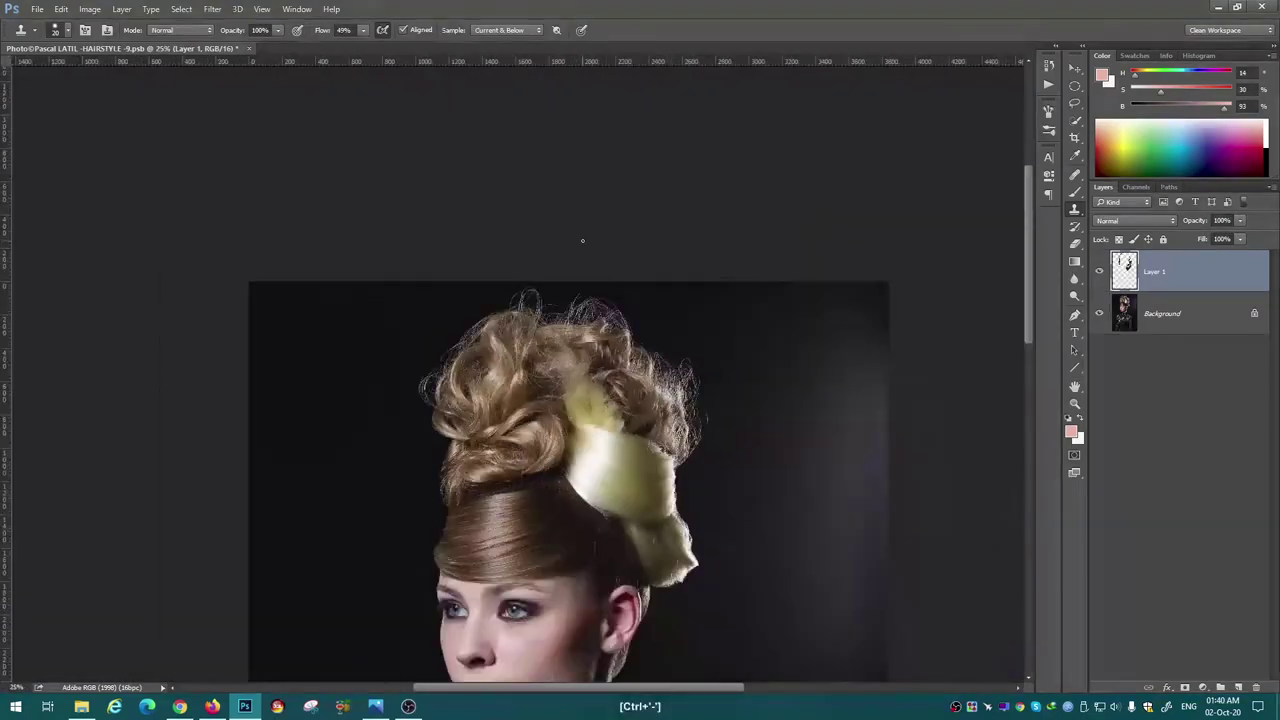
{"action": "key", "text": "ctrl+plus"}
{"action": "key", "text": "ctrl+shift+alt+n"}
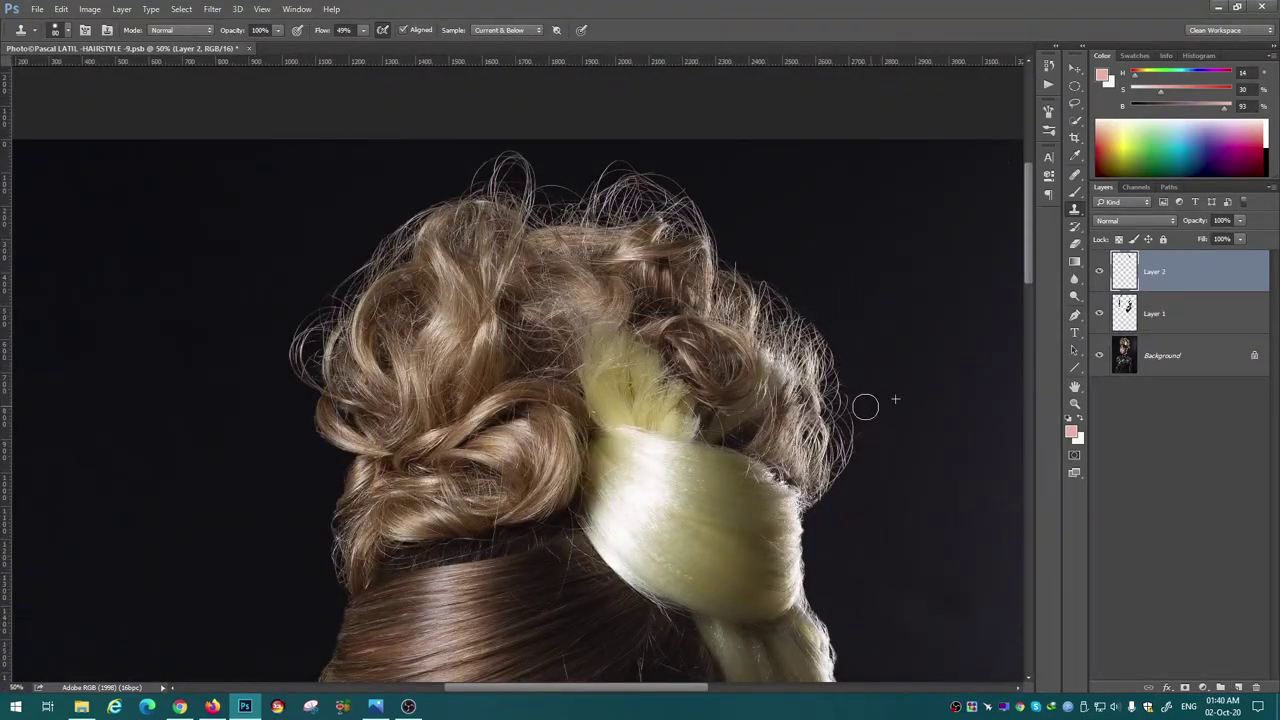
{"action": "left_click_drag", "start_coordinate": [867, 361], "coordinate": [922, 341]}
{"action": "key", "text": "ctrl+minus"}
{"action": "key", "text": "ctrl+plus"}
{"action": "key", "text": "ctrl+plus"}
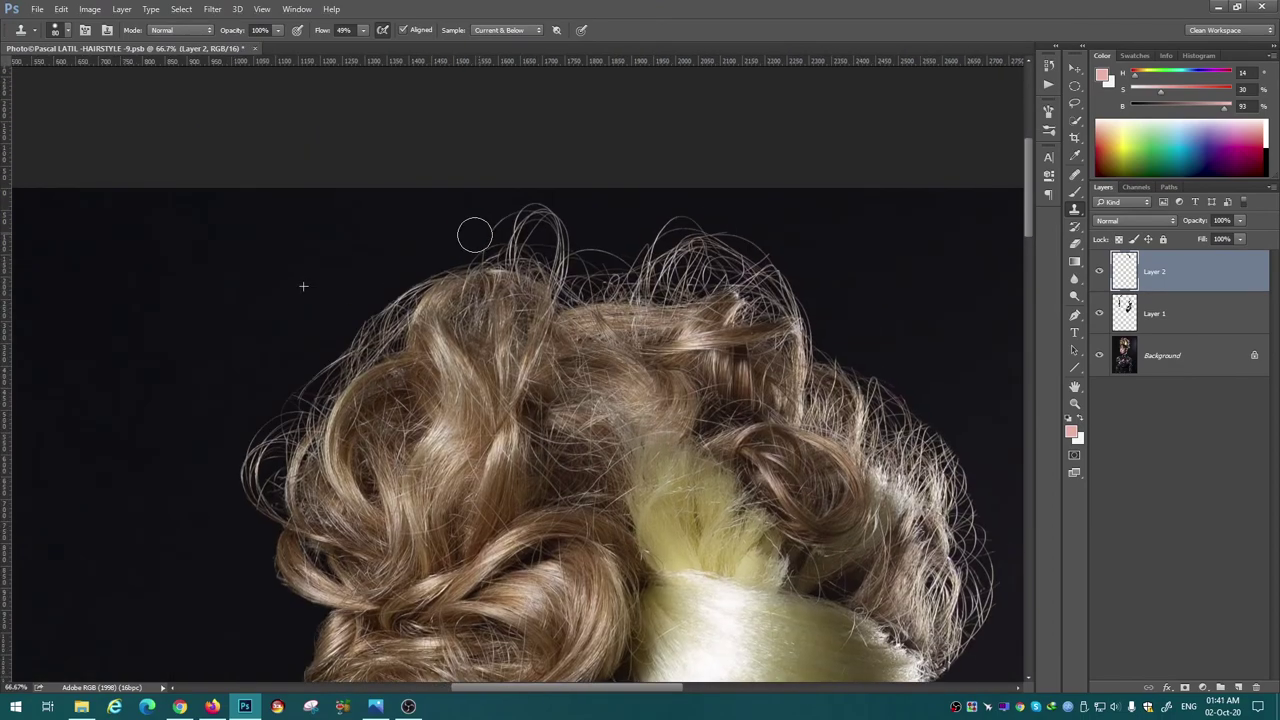
{"action": "key", "text": "ctrl+minus"}
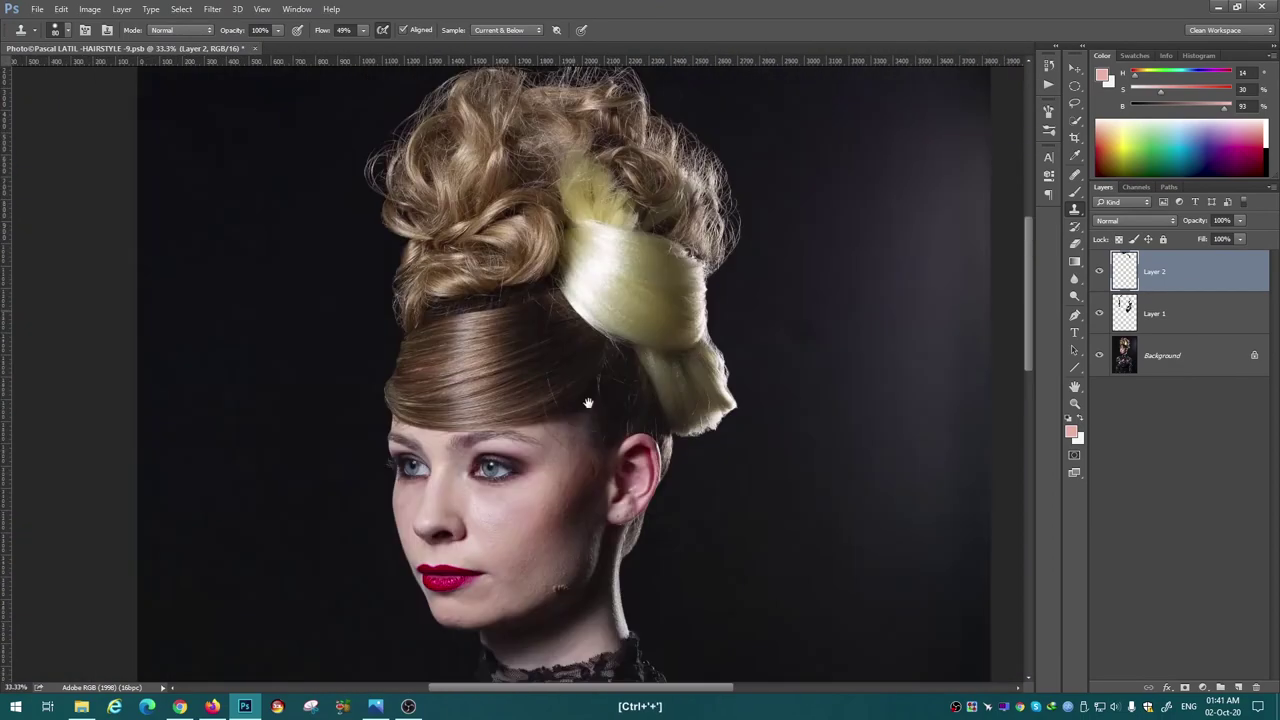
{"action": "key", "text": "ctrl+plus"}
{"action": "scroll", "coordinate": [806, 143], "scroll_direction": "down", "scroll_amount": 10}
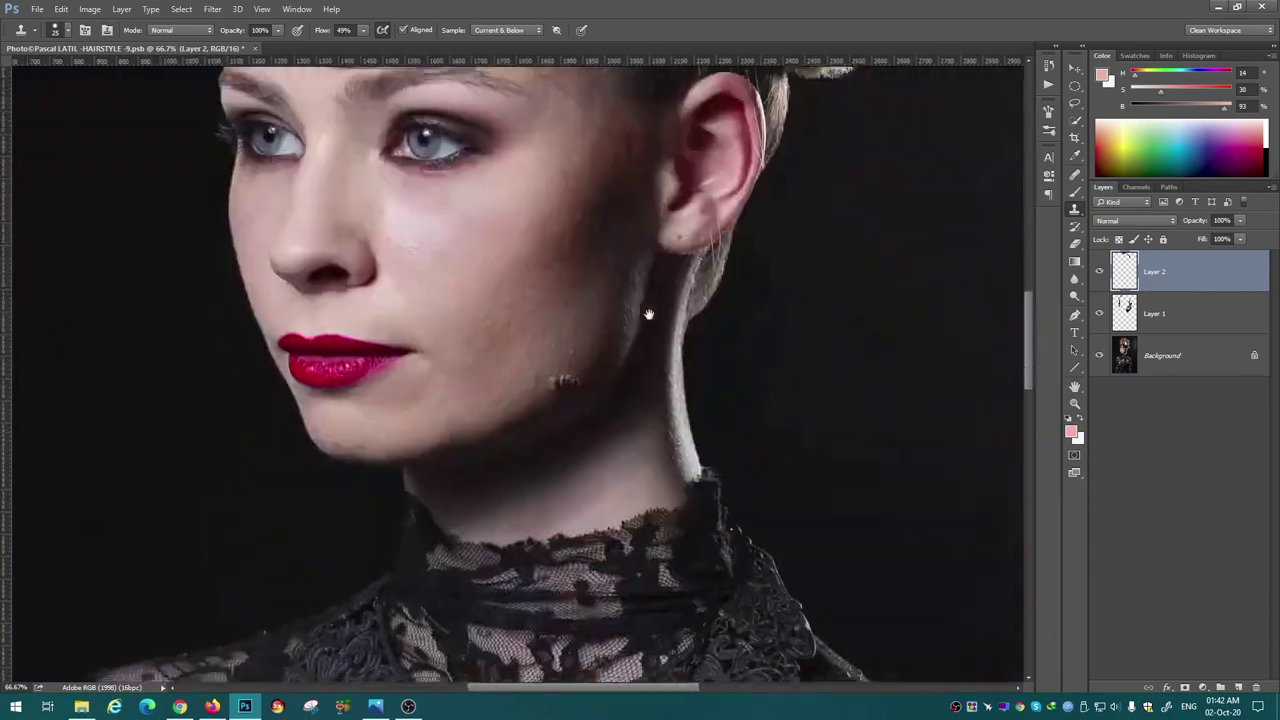
{"action": "scroll", "coordinate": [657, 309], "scroll_direction": "up", "scroll_amount": 3}
{"action": "key", "text": "ctrl+minus"}
{"action": "key", "text": "ctrl+minus"}
{"action": "key", "text": "ctrl+minus"}
{"action": "key", "text": "ctrl+1"}
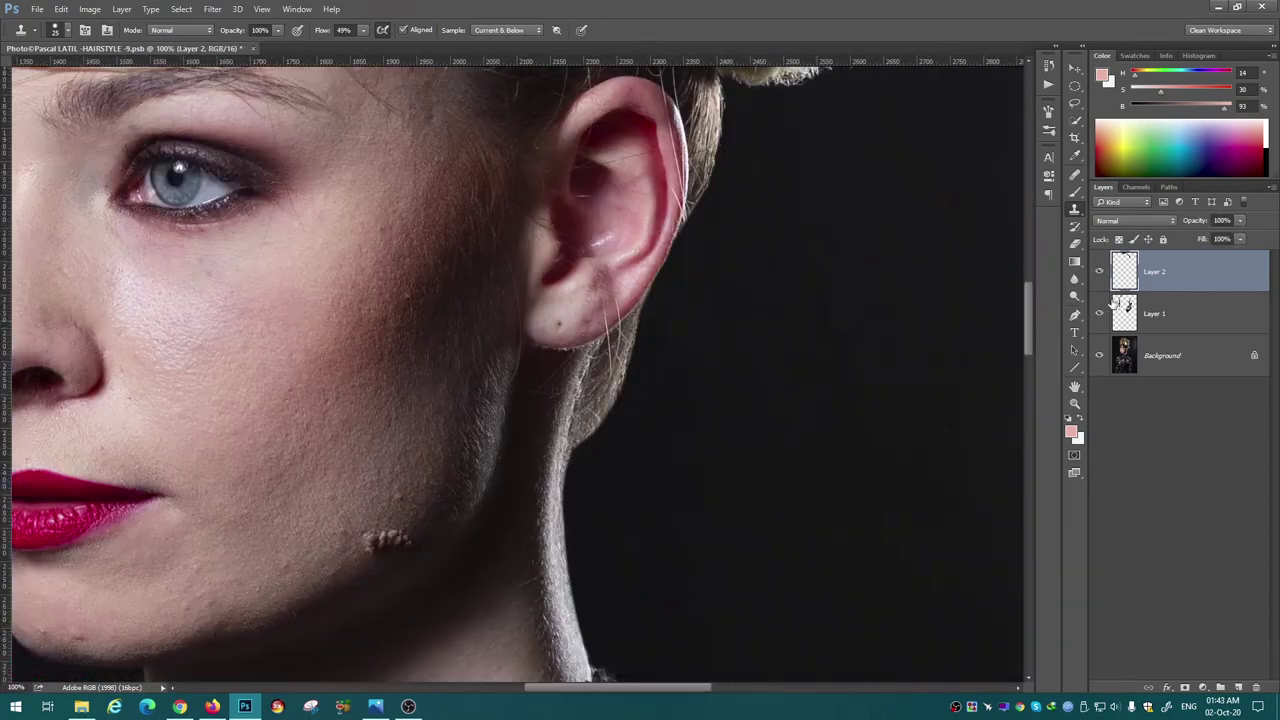
{"action": "key", "text": "ctrl+minus"}
{"action": "scroll", "coordinate": [686, 466], "scroll_direction": "up", "scroll_amount": 3}
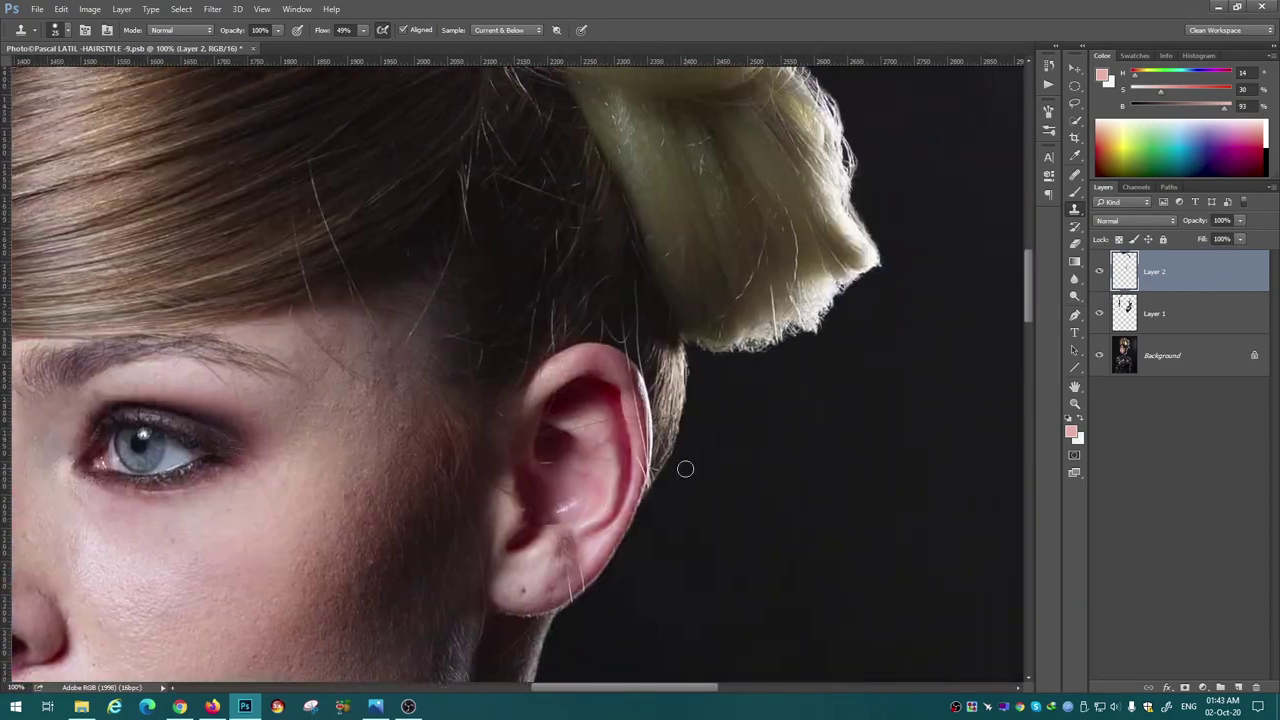
{"action": "key", "text": "ctrl+minus"}
{"action": "scroll", "coordinate": [620, 420], "scroll_direction": "up", "scroll_amount": 5}
{"action": "scroll", "coordinate": [548, 357], "scroll_direction": "up", "scroll_amount": 5}
{"action": "key", "text": "ctrl+1"}
{"action": "scroll", "coordinate": [620, 194], "scroll_direction": "down", "scroll_amount": 5}
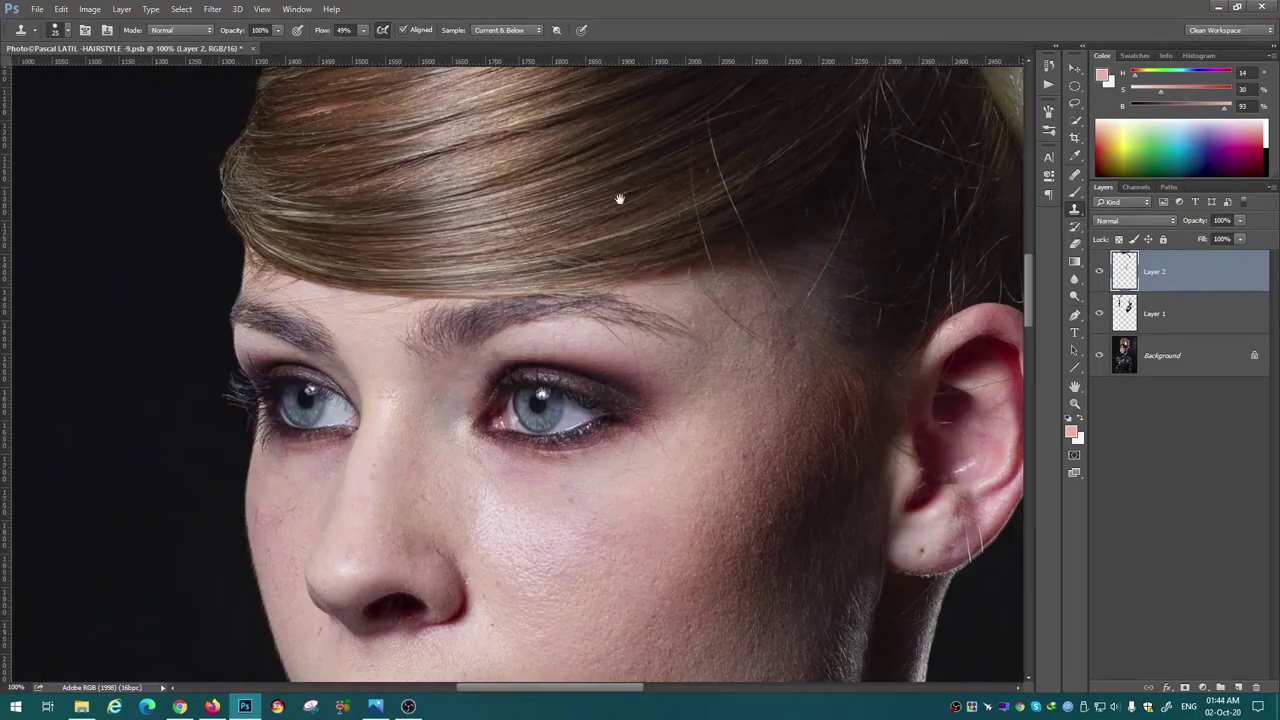
{"action": "key", "text": "j"}
Zoom to 200% around the ear and sample a Clone Stamp source beside it.
{"action": "scroll", "coordinate": [620, 440], "scroll_direction": "down", "scroll_amount": 5}
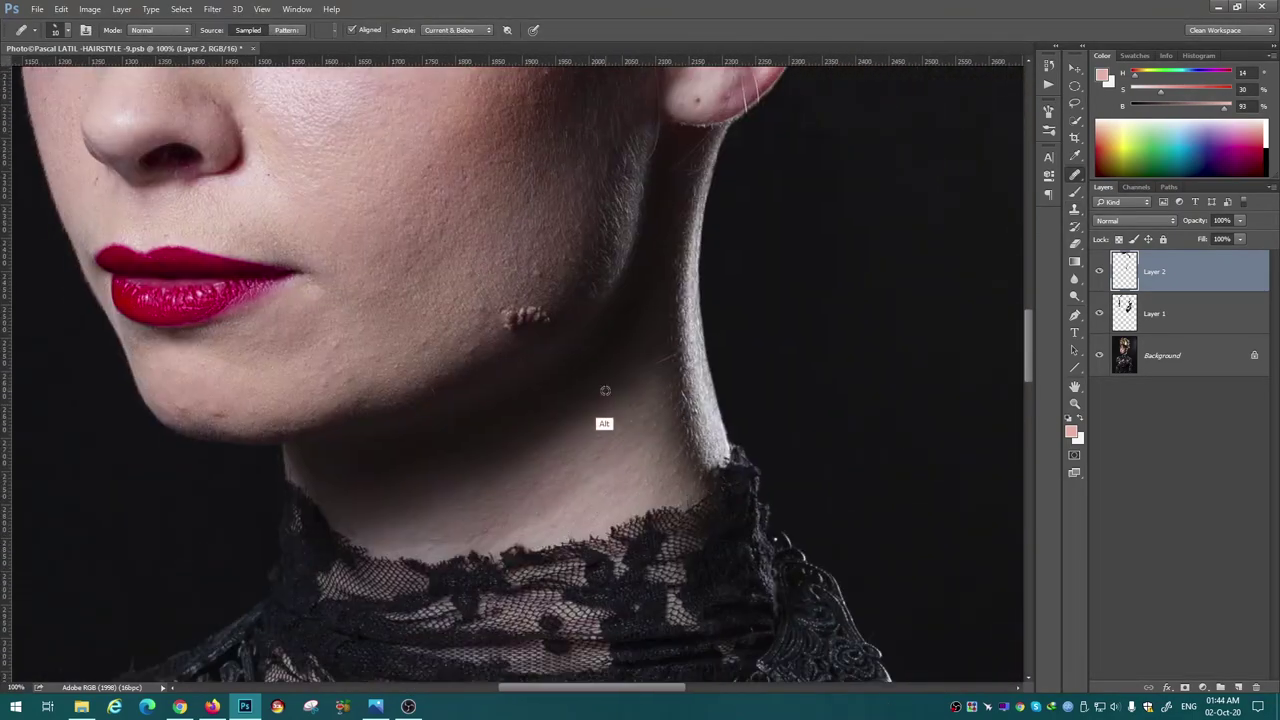
{"action": "scroll", "coordinate": [634, 330], "scroll_direction": "up", "scroll_amount": 2}
{"action": "scroll", "coordinate": [631, 313], "scroll_direction": "up", "scroll_amount": 2}
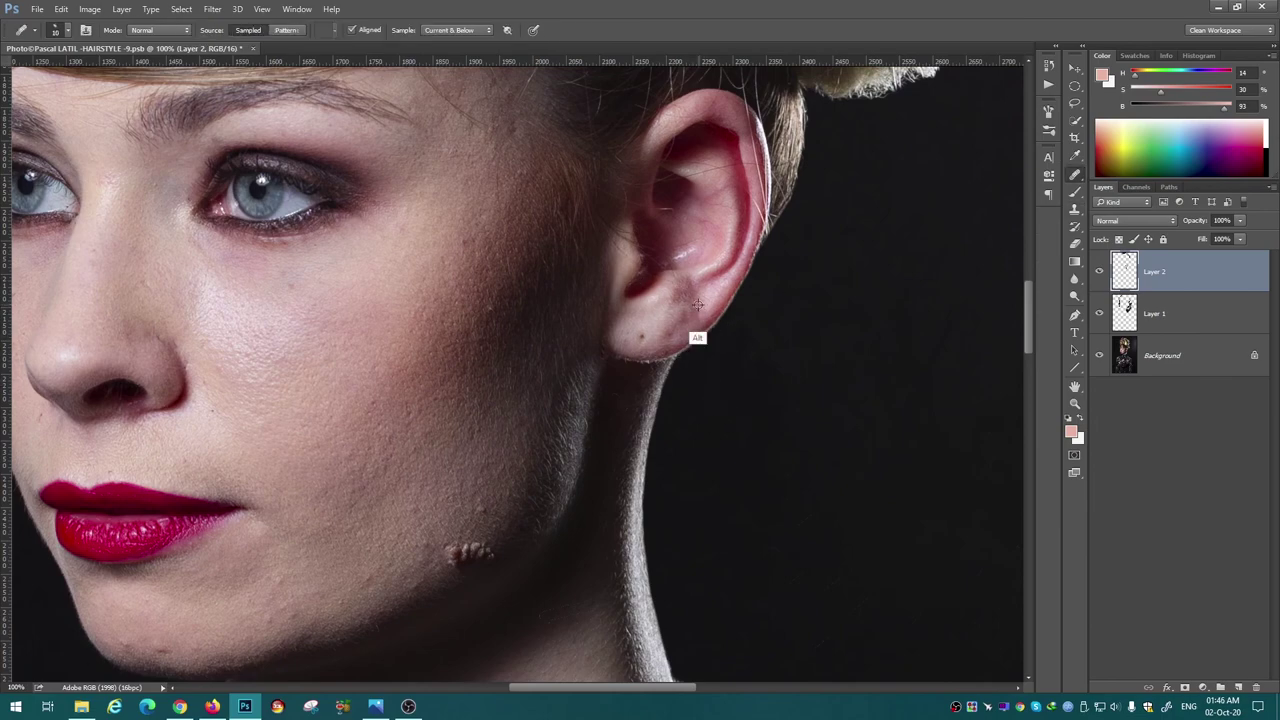
{"action": "key", "text": "ctrl+plus"}
{"action": "key", "text": "s"}
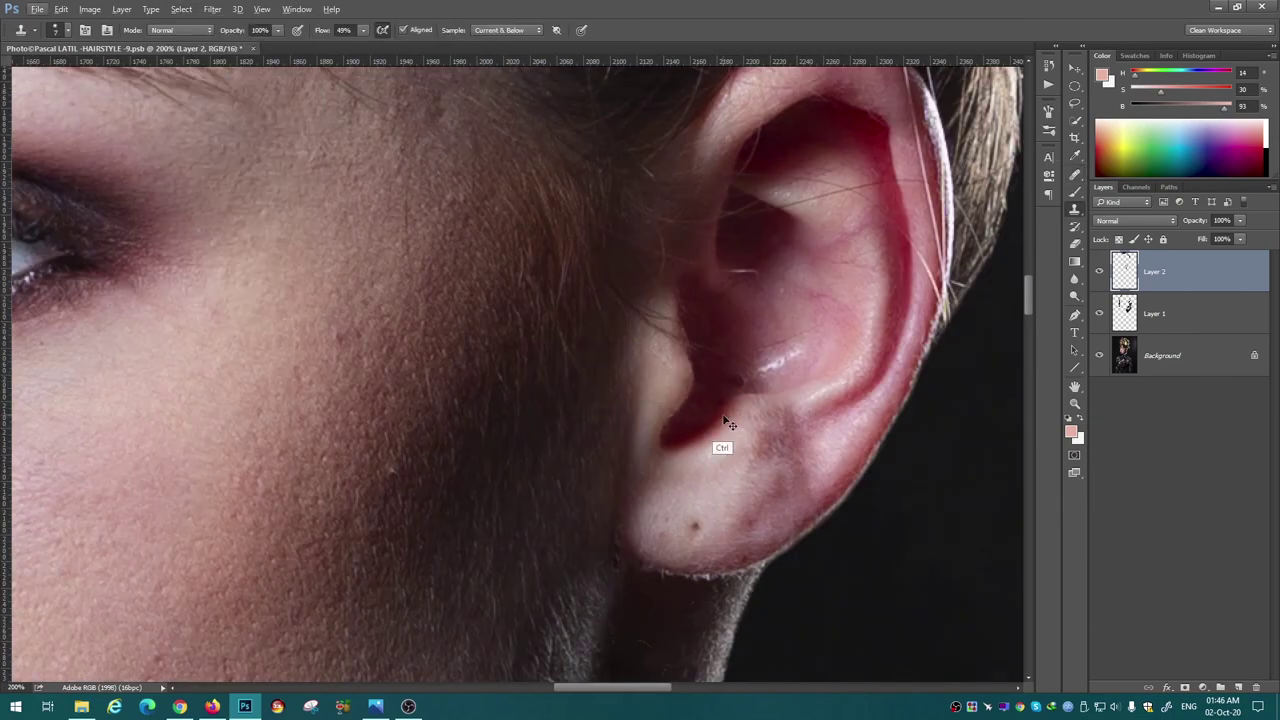
{"action": "left_click", "coordinate": [724, 380], "text": "alt"}
{"action": "scroll", "coordinate": [879, 316], "scroll_direction": "up", "scroll_amount": 2}
Alternate between Healing Brush and Clone Stamp while touching up the ear area.
{"action": "key", "text": "j"}
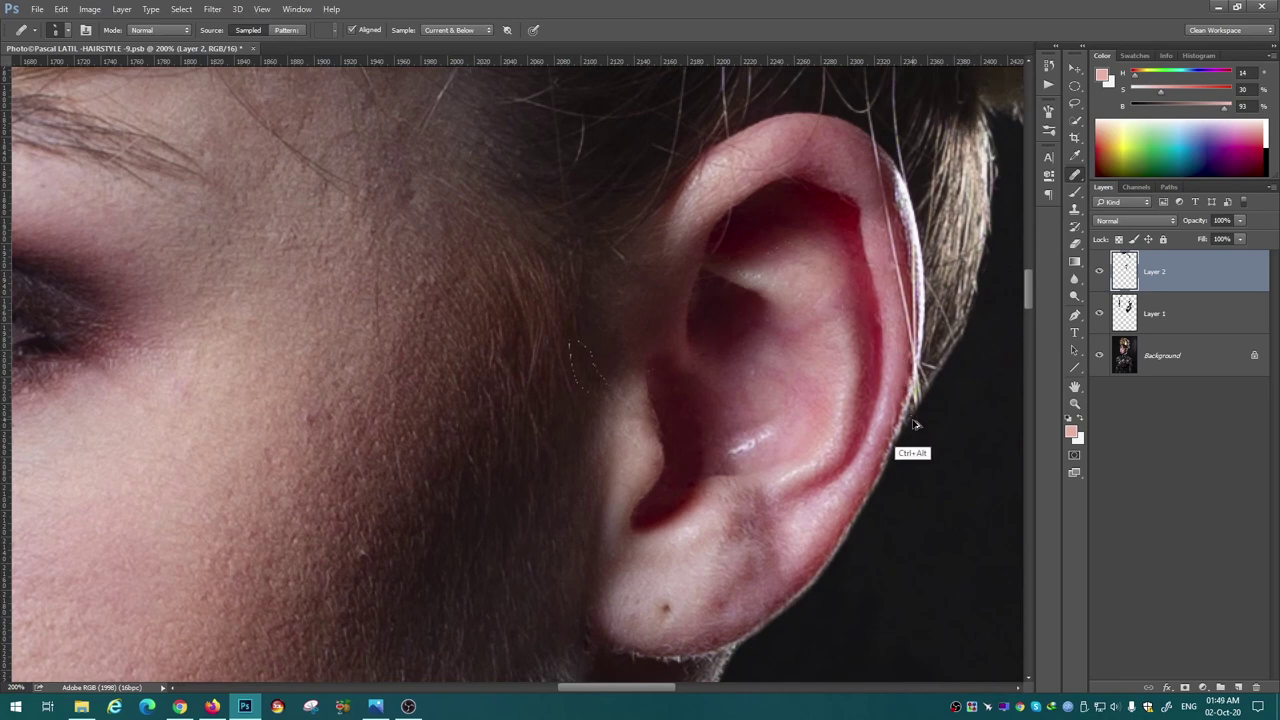
{"action": "scroll", "coordinate": [781, 225], "scroll_direction": "up", "scroll_amount": 2}
{"action": "key", "text": "s"}
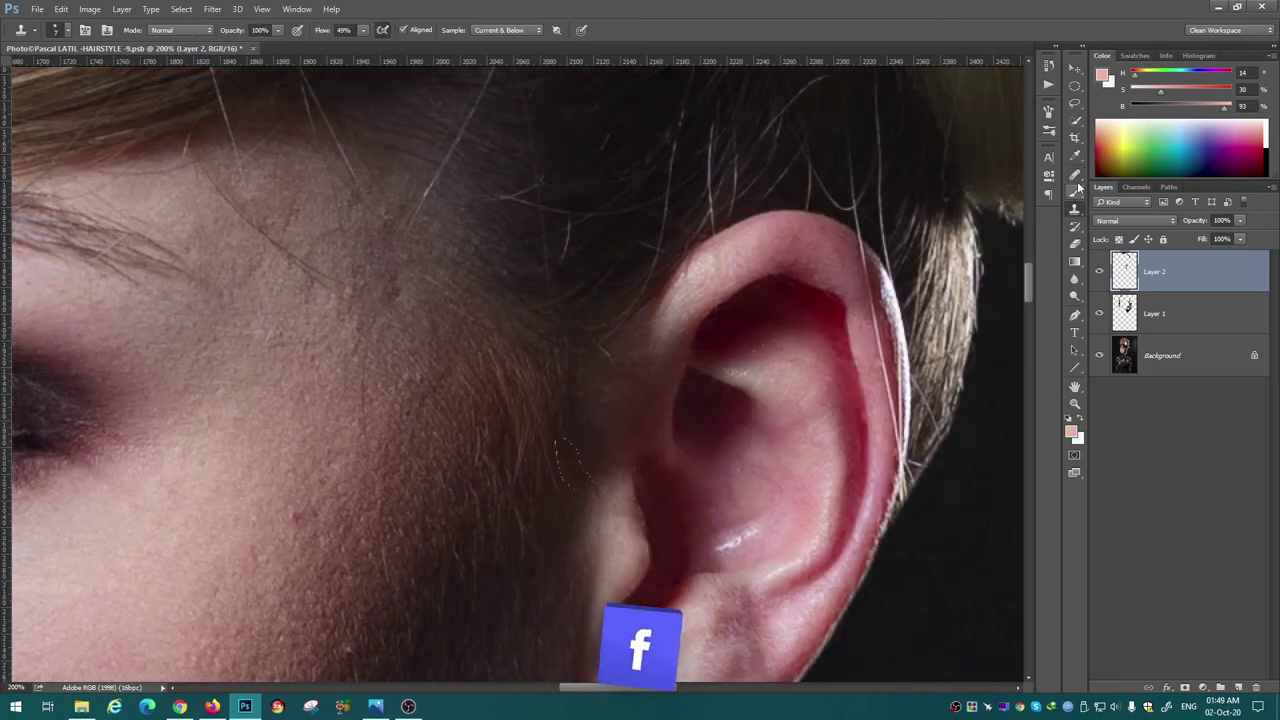
{"action": "scroll", "coordinate": [890, 447], "scroll_direction": "right", "scroll_amount": 1}
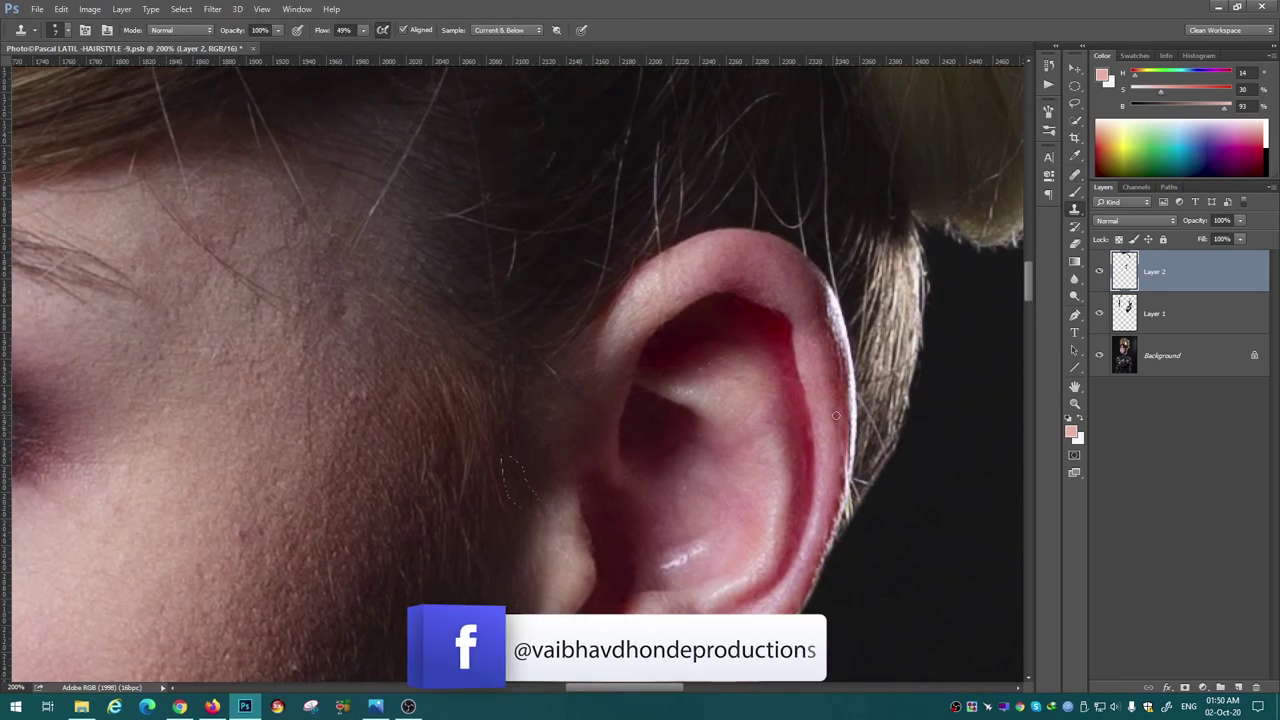
{"action": "scroll", "coordinate": [838, 520], "scroll_direction": "left", "scroll_amount": 5}
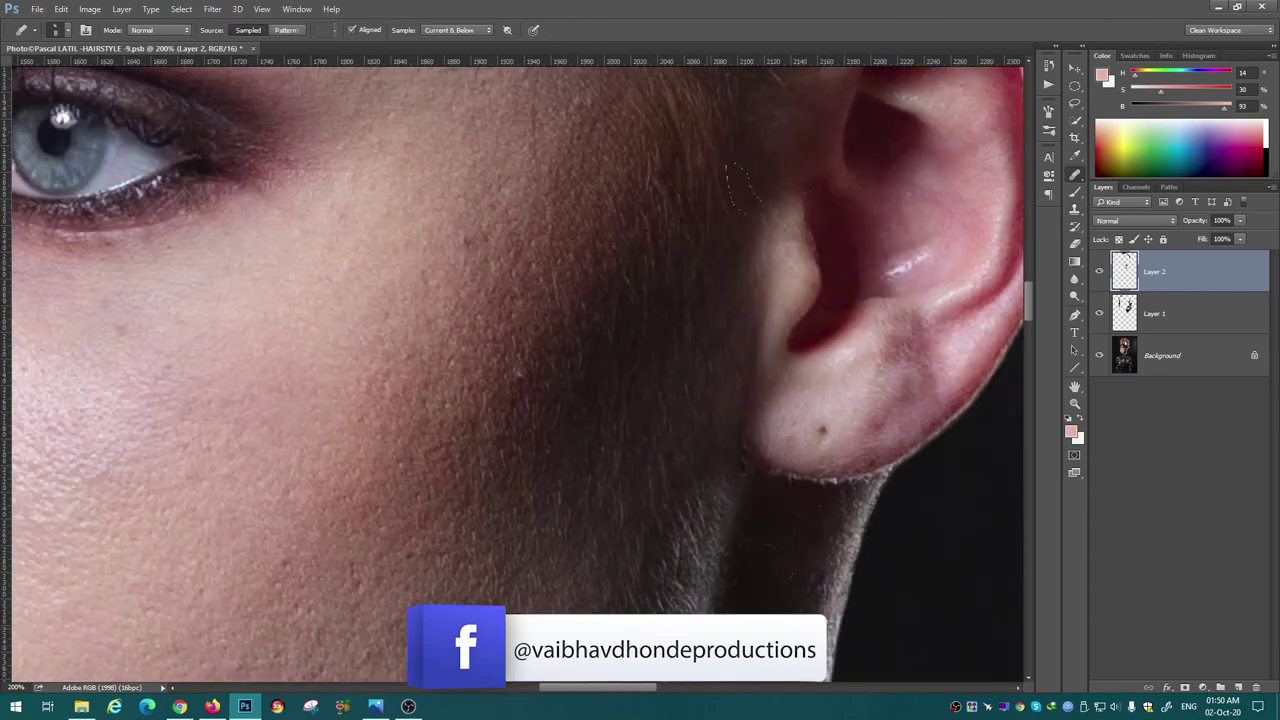
{"action": "key", "text": "j"}
{"action": "scroll", "coordinate": [620, 343], "scroll_direction": "up", "scroll_amount": 2}
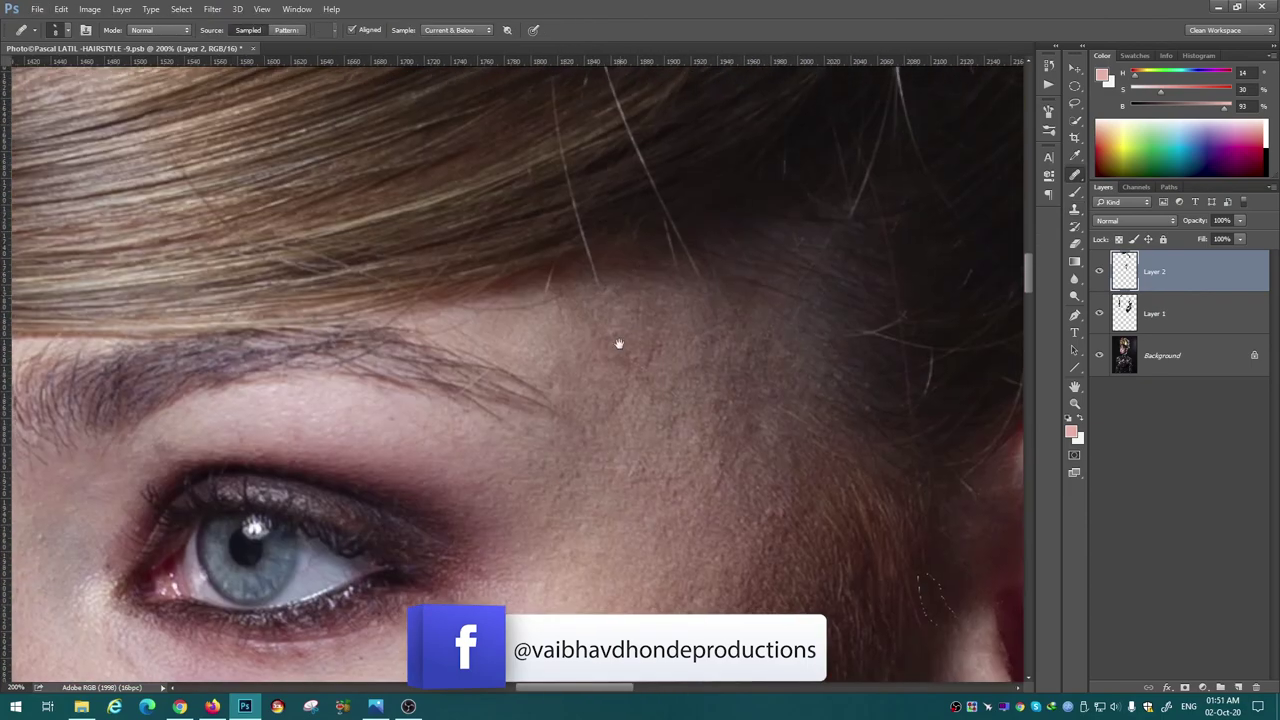
{"action": "key", "text": "s"}
{"action": "scroll", "coordinate": [504, 437], "scroll_direction": "left", "scroll_amount": 5}
{"action": "scroll", "coordinate": [504, 437], "scroll_direction": "down", "scroll_amount": 2}
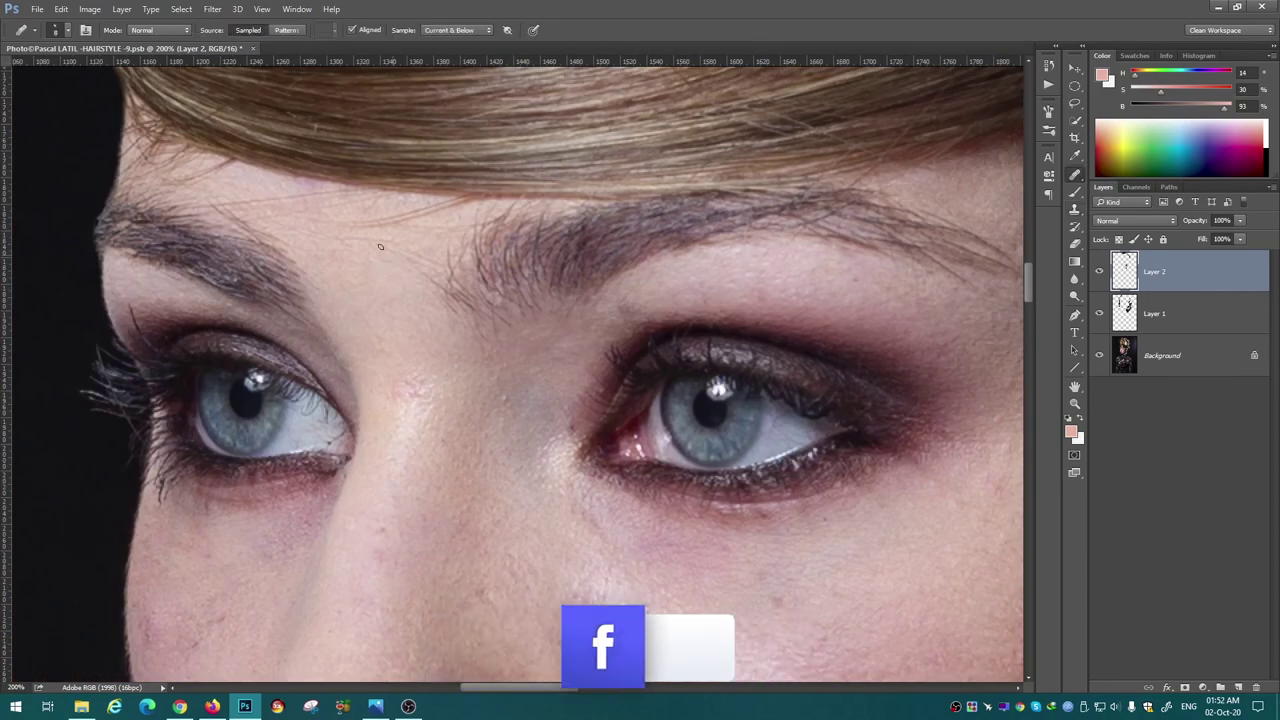
{"action": "key", "text": "j"}
{"action": "key", "text": "s"}
Clone skin over a spot near the brow, then resample at the hairline with full flow.
{"action": "mouse_move", "coordinate": [275, 264]}
{"action": "left_mouse_down"}
{"action": "mouse_move", "coordinate": [300, 276]}
{"action": "mouse_move", "coordinate": [270, 281]}
{"action": "left_mouse_up"}
{"action": "scroll", "coordinate": [476, 397], "scroll_direction": "up", "scroll_amount": 2}
{"action": "scroll", "coordinate": [476, 397], "scroll_direction": "left", "scroll_amount": 4}
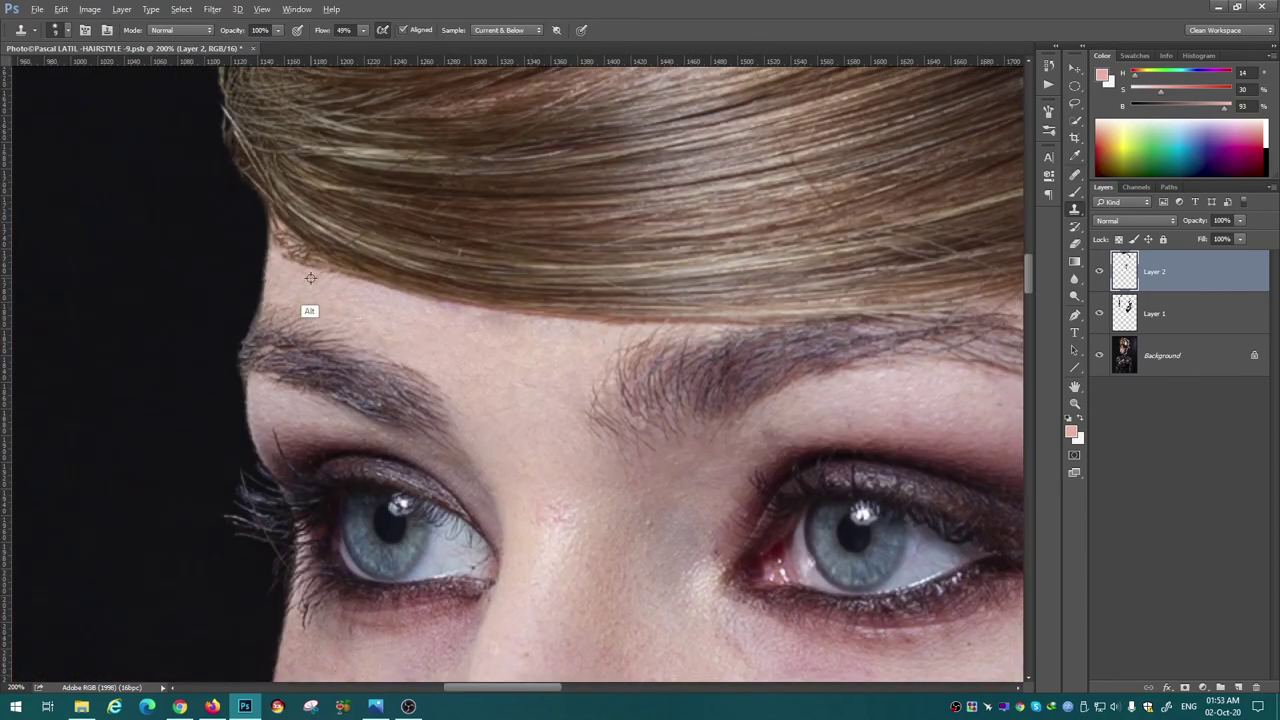
{"action": "left_click", "coordinate": [310, 278], "text": "alt"}
{"action": "scroll", "coordinate": [265, 330], "scroll_direction": "right", "scroll_amount": 5}
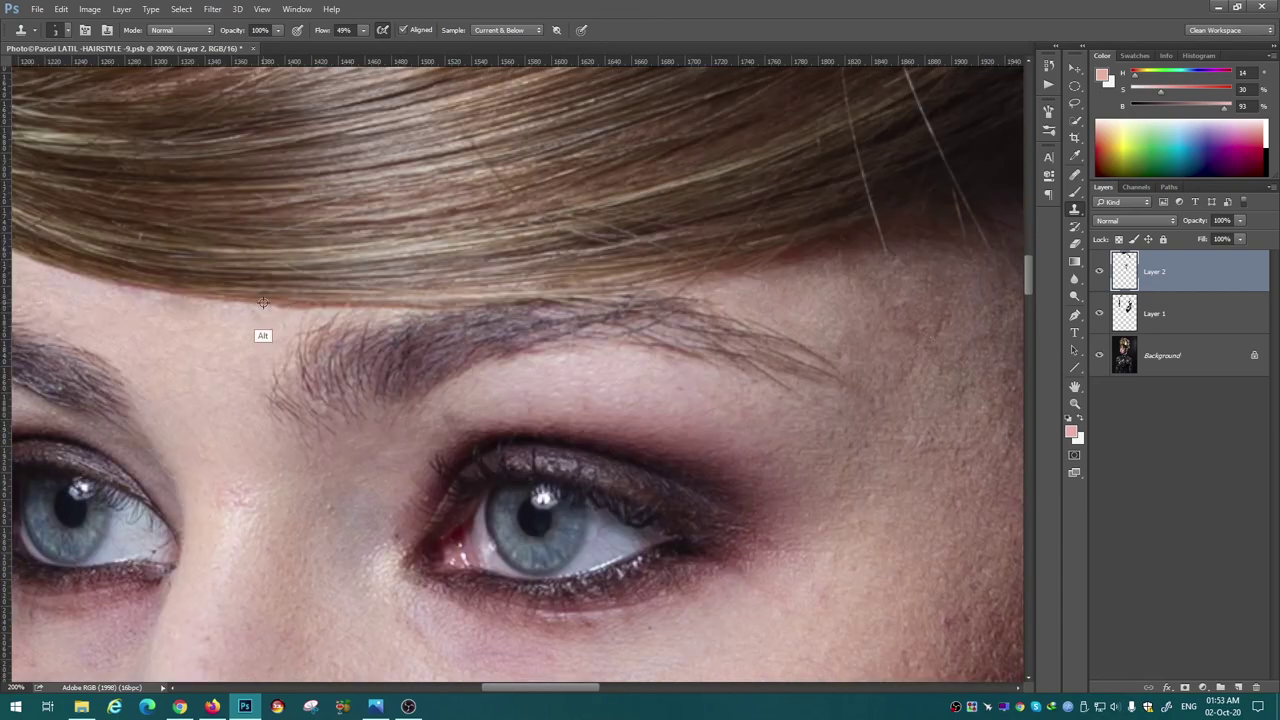
{"action": "scroll", "coordinate": [700, 267], "scroll_direction": "right", "scroll_amount": 1}
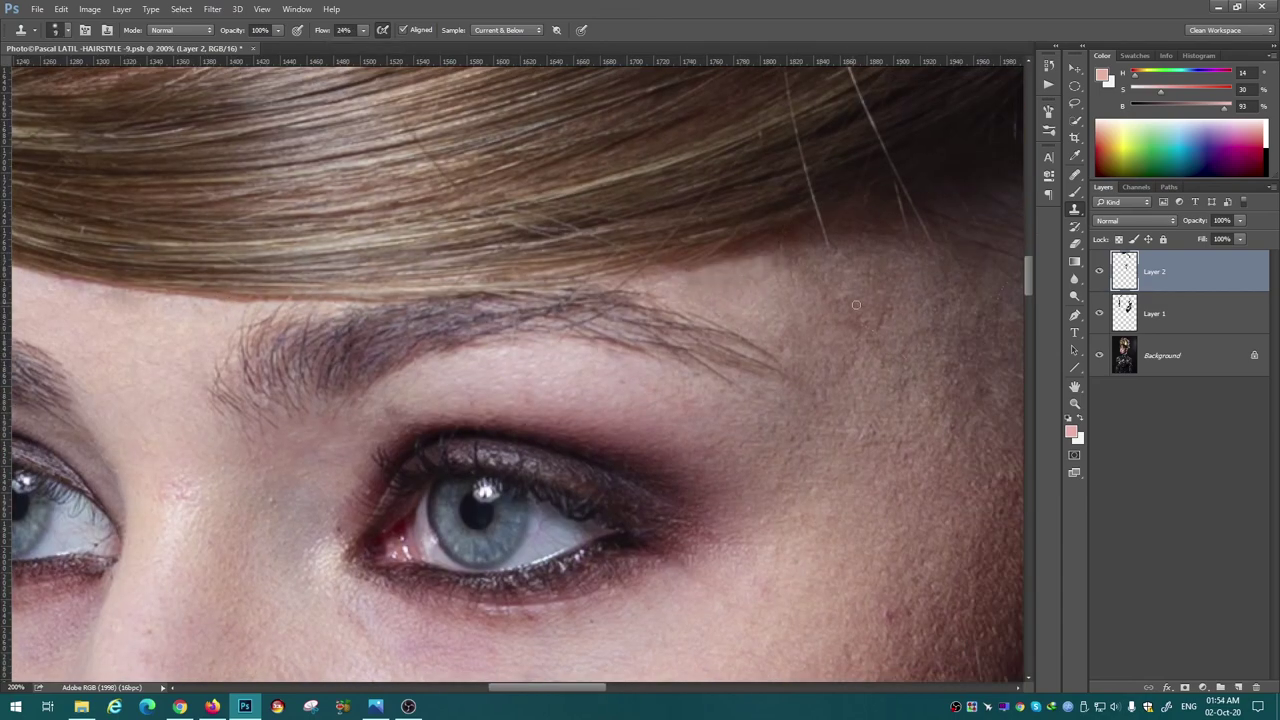
{"action": "scroll", "coordinate": [856, 305], "scroll_direction": "right", "scroll_amount": 1}
{"action": "left_click", "coordinate": [357, 119], "text": "alt"}
{"action": "key", "text": "shift+0"}
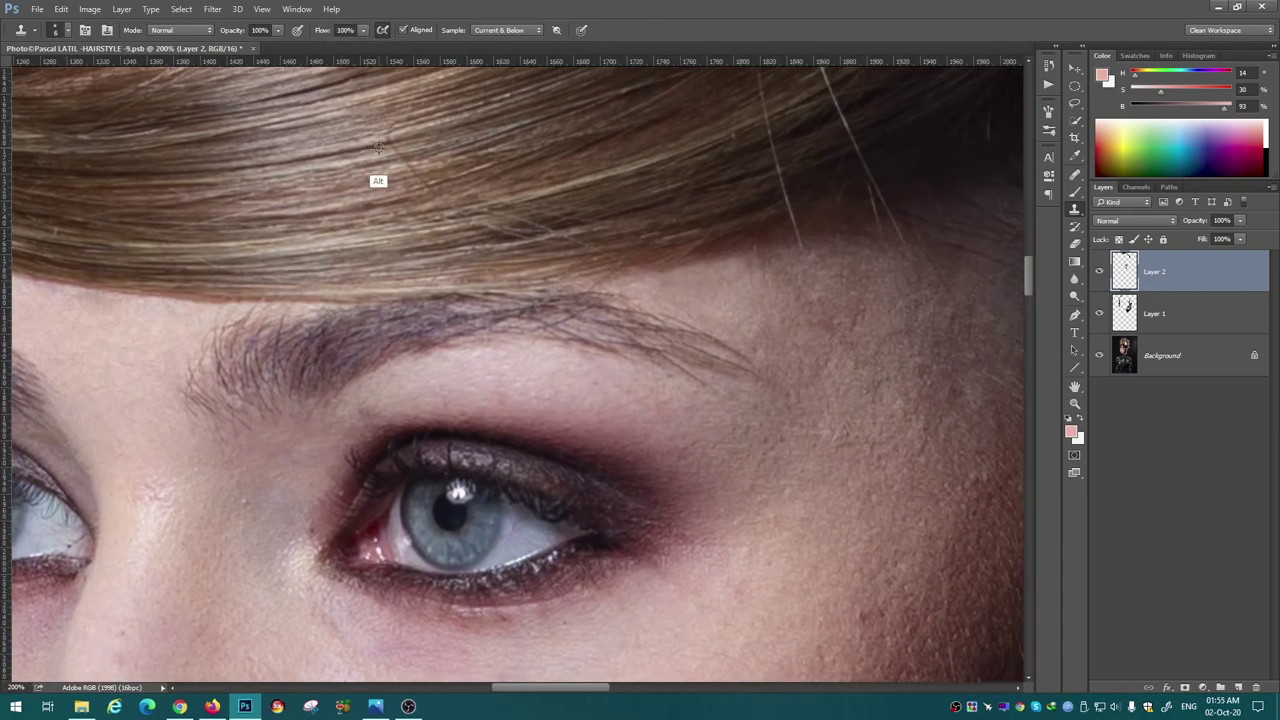
{"action": "scroll", "coordinate": [679, 222], "scroll_direction": "up", "scroll_amount": 3}
{"action": "scroll", "coordinate": [430, 260], "scroll_direction": "right", "scroll_amount": 4}
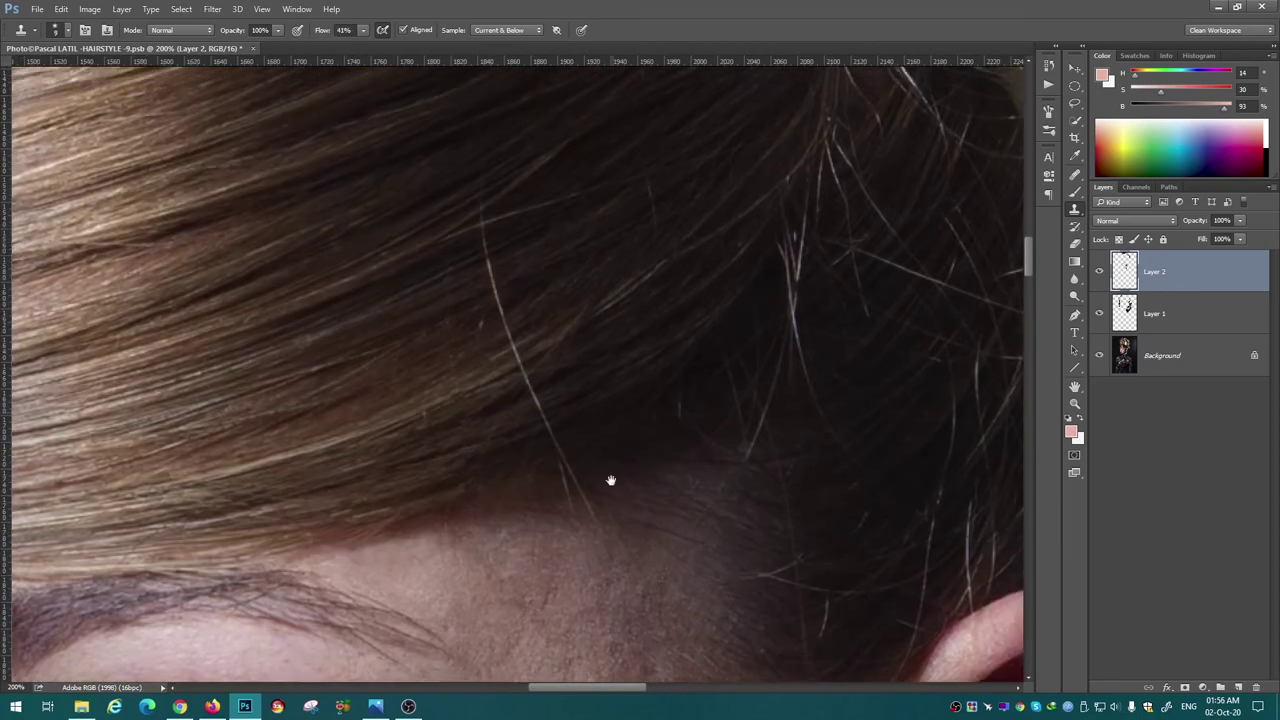
Try the Healing Brush, return to Clone Stamp, and pan to the hair above the ear.
{"action": "key", "text": "j"}
{"action": "scroll", "coordinate": [611, 477], "scroll_direction": "up", "scroll_amount": 3}
{"action": "key", "text": "s"}
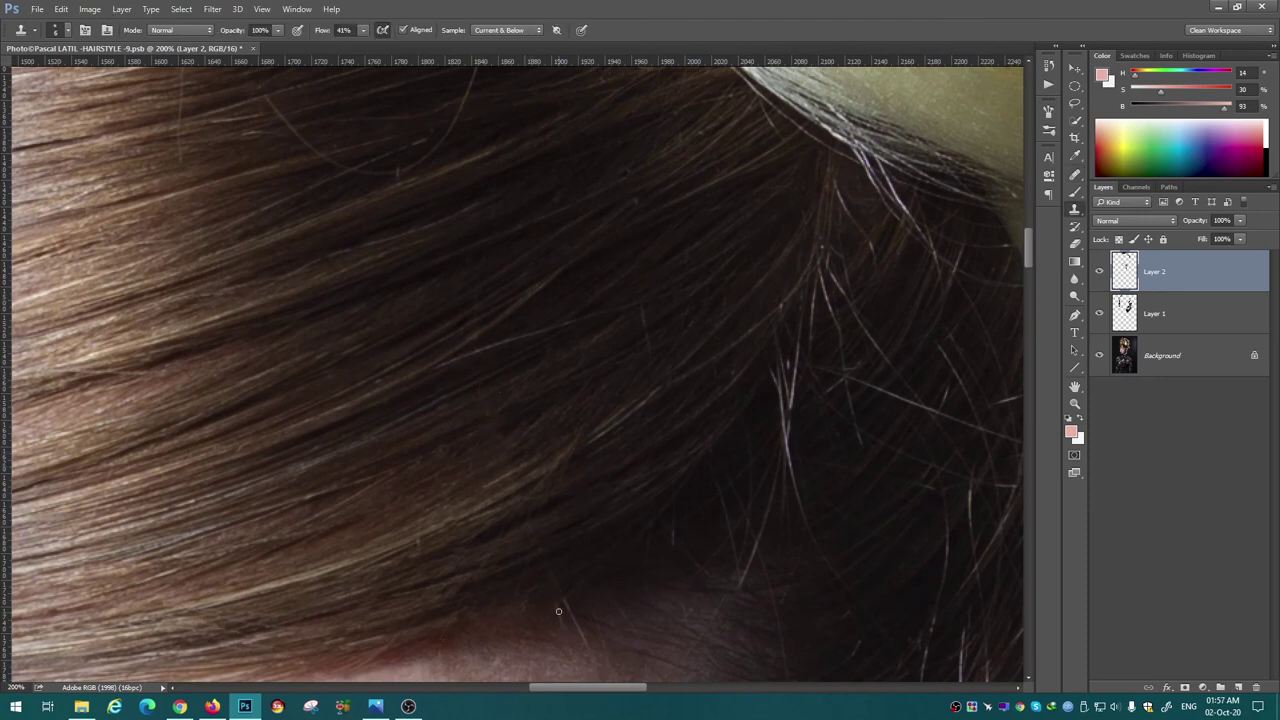
{"action": "scroll", "coordinate": [545, 449], "scroll_direction": "down", "scroll_amount": 4}
{"action": "scroll", "coordinate": [680, 496], "scroll_direction": "down", "scroll_amount": 2}
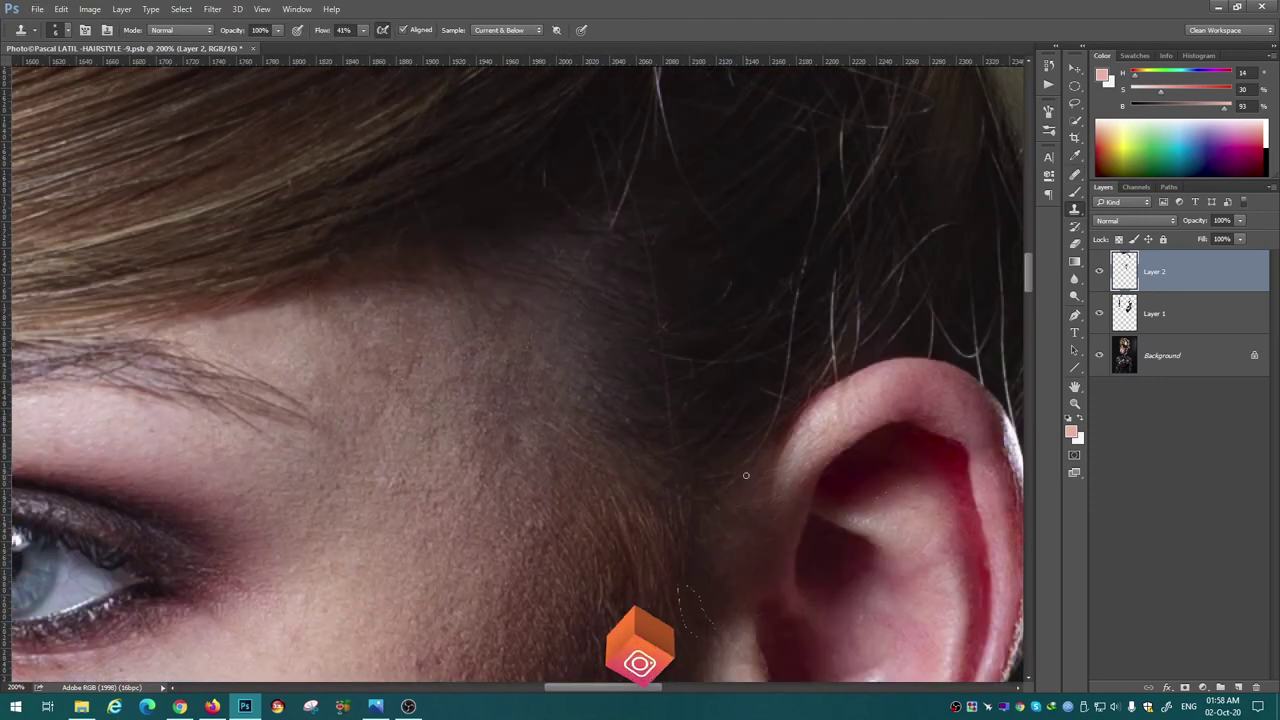
{"action": "scroll", "coordinate": [720, 450], "scroll_direction": "right", "scroll_amount": 3}
{"action": "scroll", "coordinate": [755, 380], "scroll_direction": "right", "scroll_amount": 3}
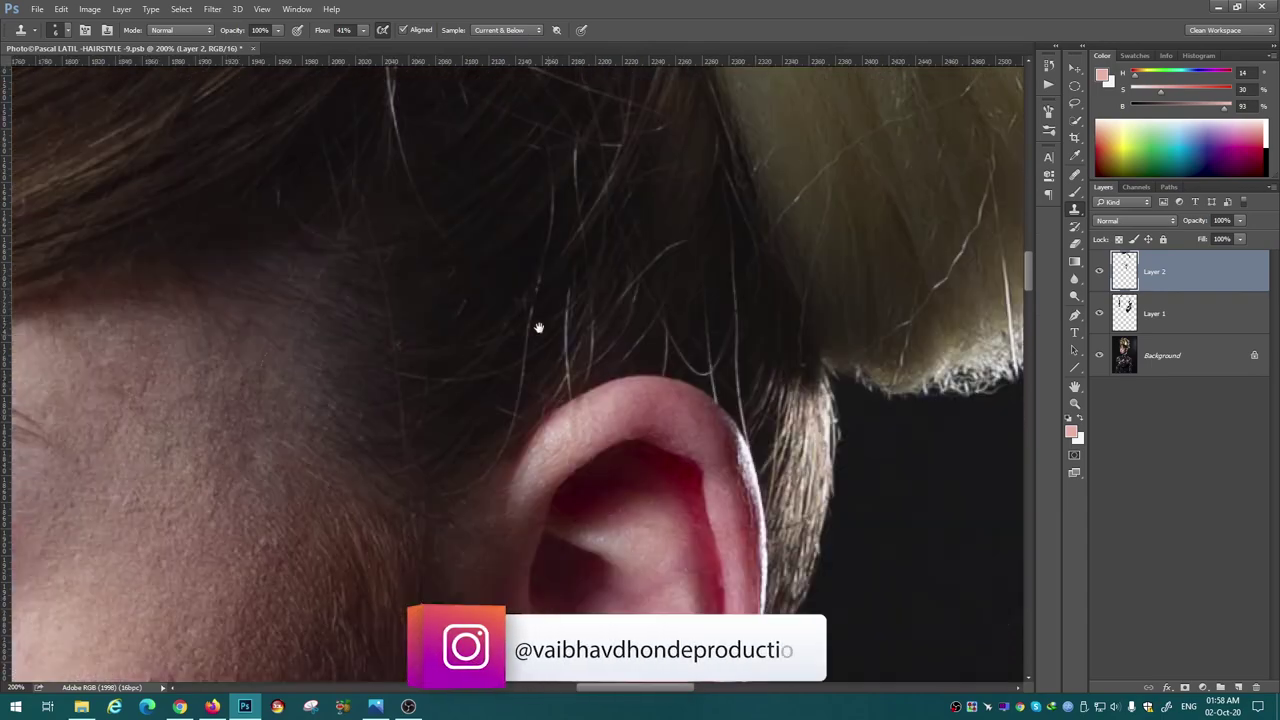
{"action": "scroll", "coordinate": [748, 300], "scroll_direction": "down", "scroll_amount": 1}
{"action": "scroll", "coordinate": [731, 328], "scroll_direction": "right", "scroll_amount": 3}
{"action": "scroll", "coordinate": [720, 370], "scroll_direction": "up", "scroll_amount": 2}
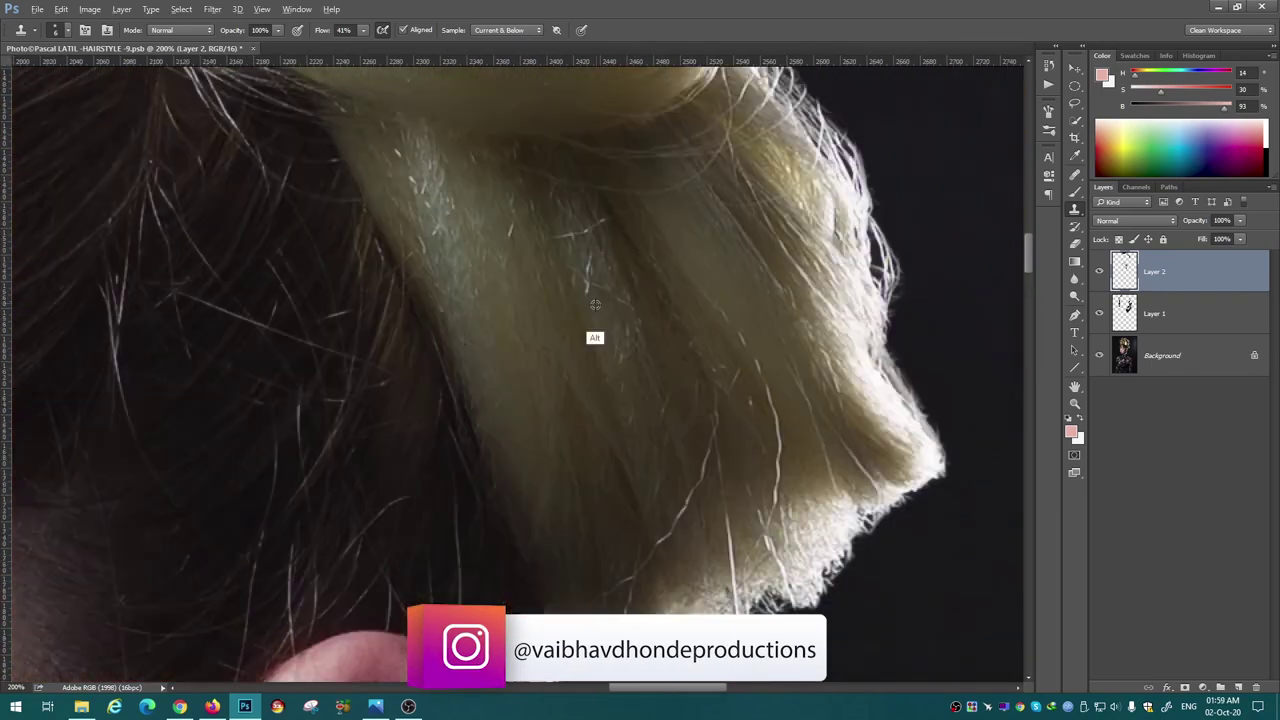
{"action": "scroll", "coordinate": [703, 413], "scroll_direction": "down", "scroll_amount": 1}
{"action": "scroll", "coordinate": [715, 365], "scroll_direction": "up", "scroll_amount": 2}
{"action": "scroll", "coordinate": [715, 365], "scroll_direction": "right", "scroll_amount": 1}
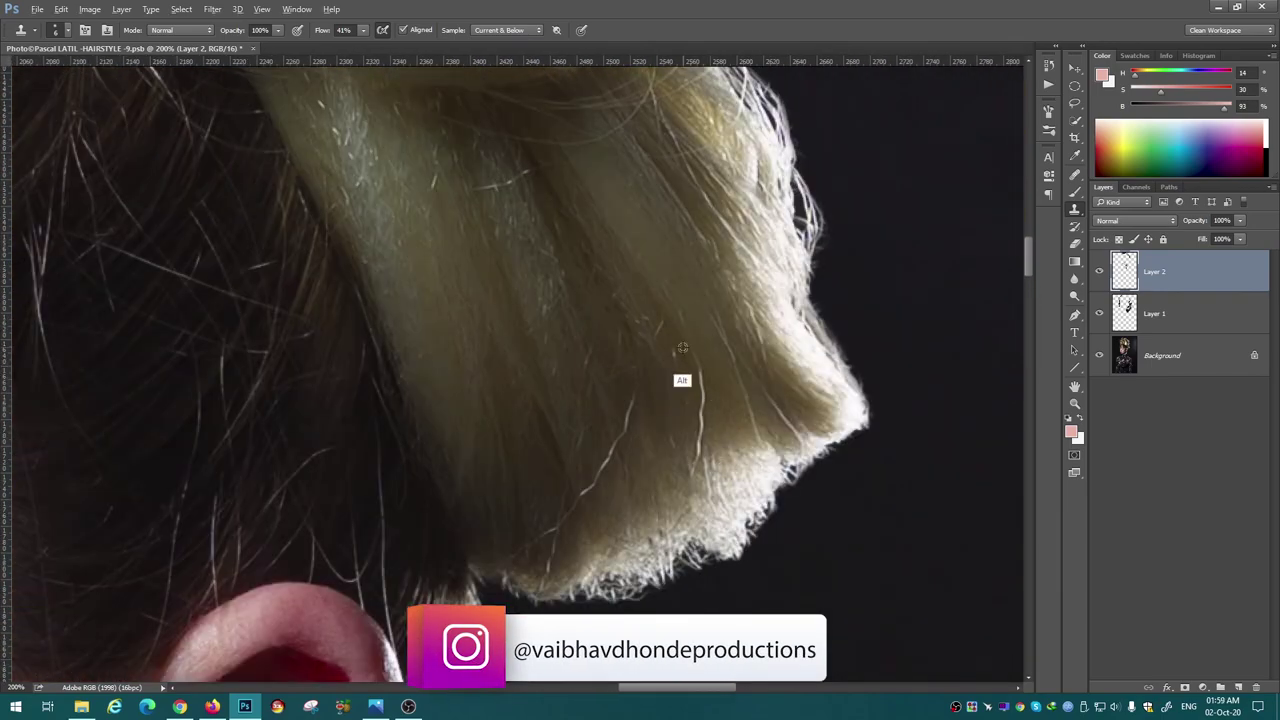
Switch to the Healing Brush and scroll around the flyaway strands.
{"action": "key", "text": "j"}
{"action": "scroll", "coordinate": [720, 430], "scroll_direction": "down", "scroll_amount": 2}
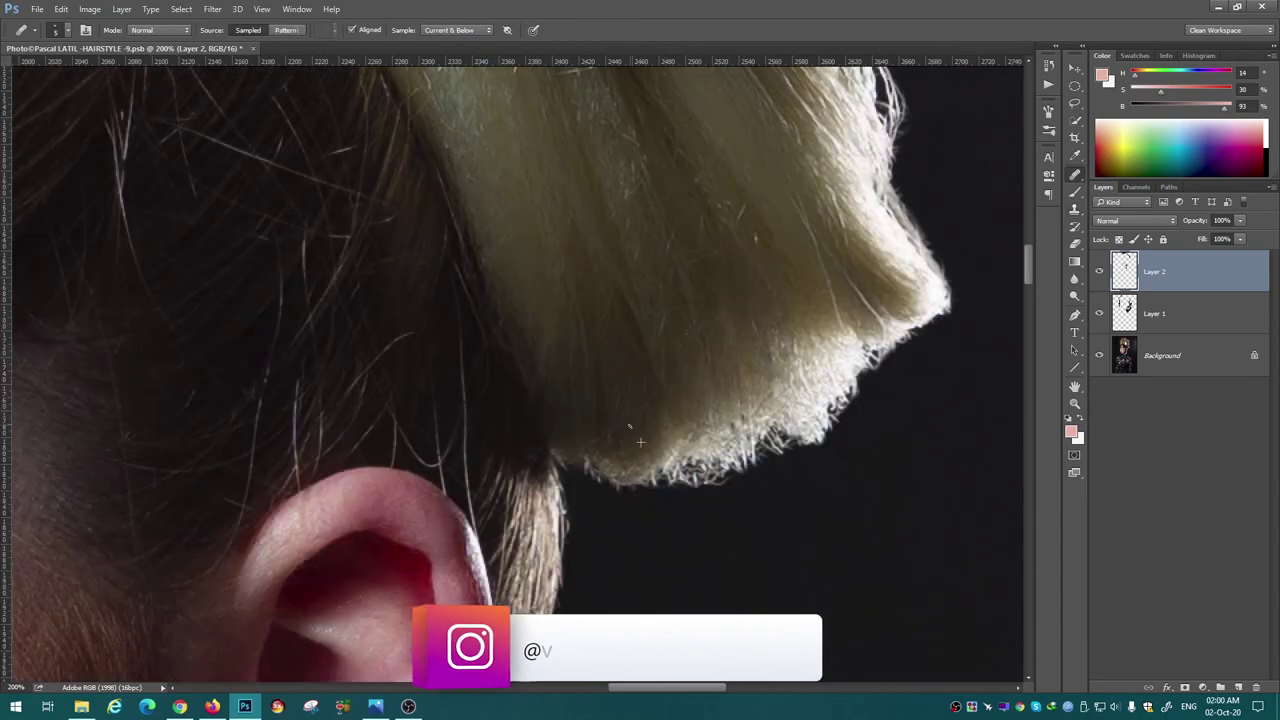
{"action": "scroll", "coordinate": [766, 423], "scroll_direction": "up", "scroll_amount": 3}
{"action": "scroll", "coordinate": [766, 423], "scroll_direction": "left", "scroll_amount": 1}
{"action": "scroll", "coordinate": [650, 500], "scroll_direction": "up", "scroll_amount": 2}
{"action": "scroll", "coordinate": [650, 570], "scroll_direction": "down", "scroll_amount": 4}
{"action": "scroll", "coordinate": [650, 570], "scroll_direction": "left", "scroll_amount": 4}
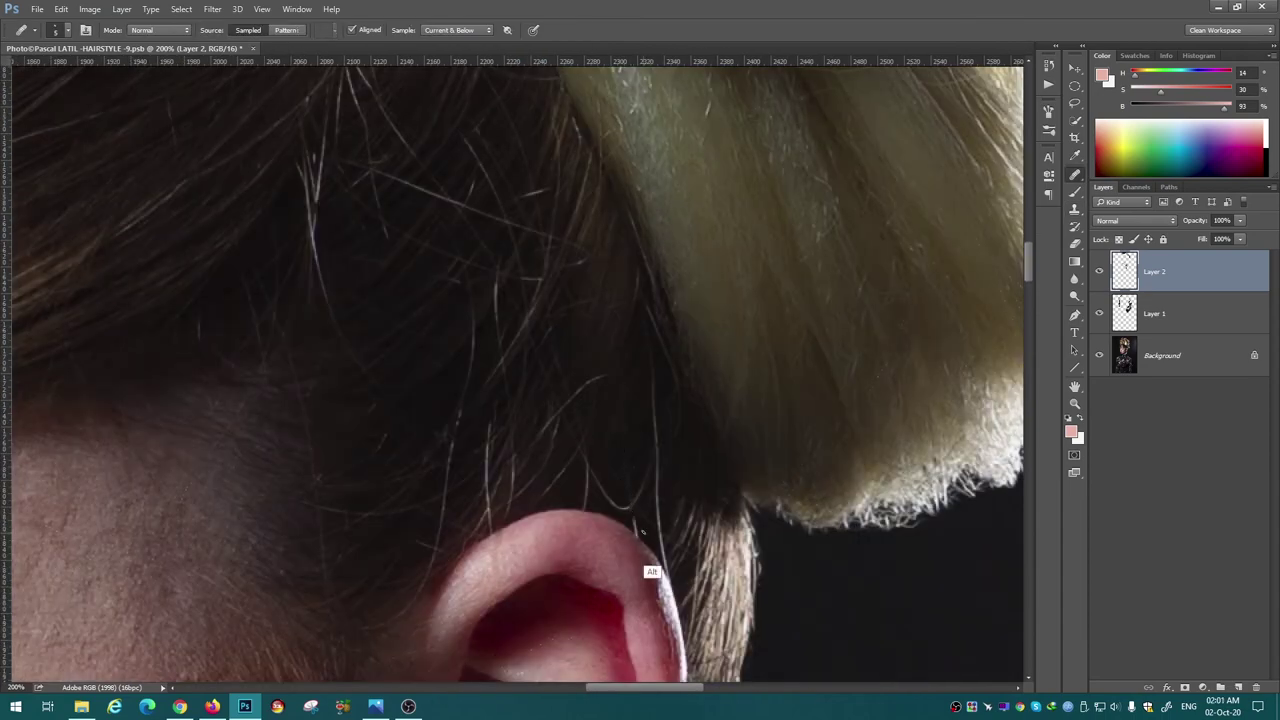
Return to the Clone Stamp and pan across the dark hair above the ear.
{"action": "key", "text": "s"}
{"action": "scroll", "coordinate": [646, 337], "scroll_direction": "up", "scroll_amount": 2}
{"action": "scroll", "coordinate": [646, 337], "scroll_direction": "left", "scroll_amount": 2}
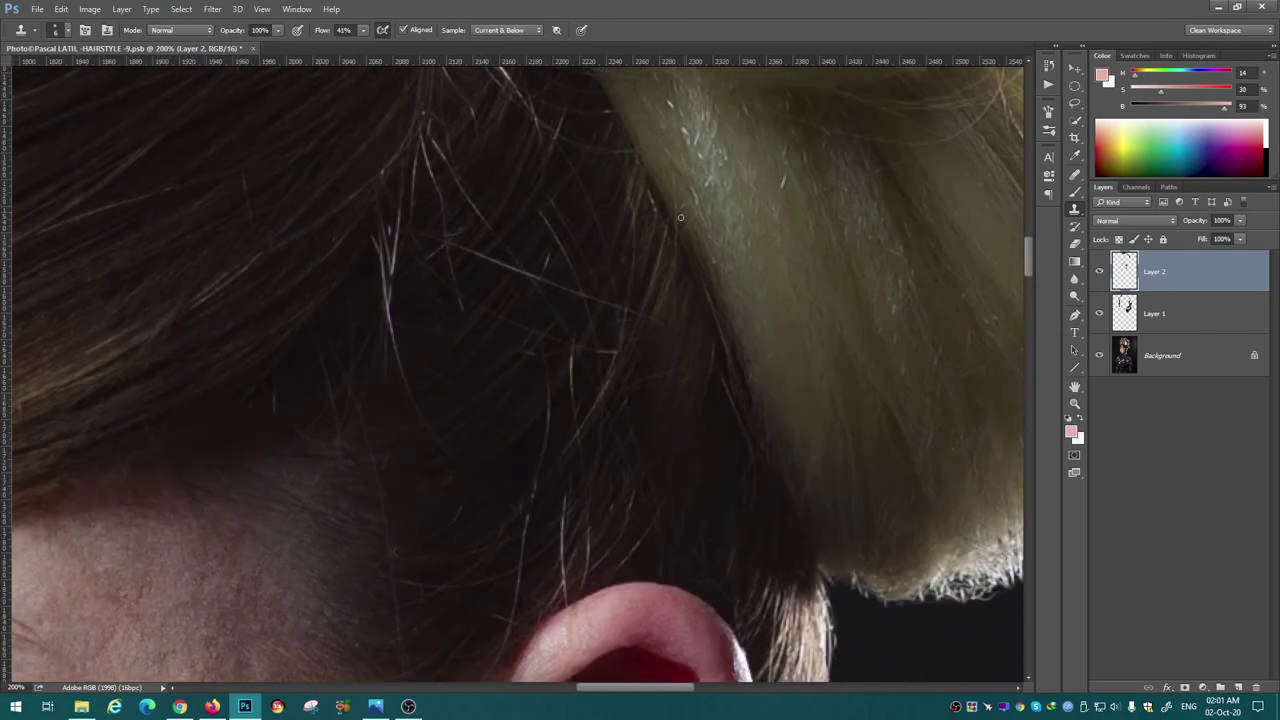
{"action": "scroll", "coordinate": [650, 400], "scroll_direction": "down", "scroll_amount": 4}
{"action": "scroll", "coordinate": [650, 400], "scroll_direction": "right", "scroll_amount": 1}
{"action": "scroll", "coordinate": [498, 518], "scroll_direction": "down", "scroll_amount": 1}
{"action": "scroll", "coordinate": [498, 518], "scroll_direction": "left", "scroll_amount": 2}
{"action": "scroll", "coordinate": [498, 518], "scroll_direction": "up", "scroll_amount": 2}
{"action": "scroll", "coordinate": [498, 518], "scroll_direction": "left", "scroll_amount": 1}
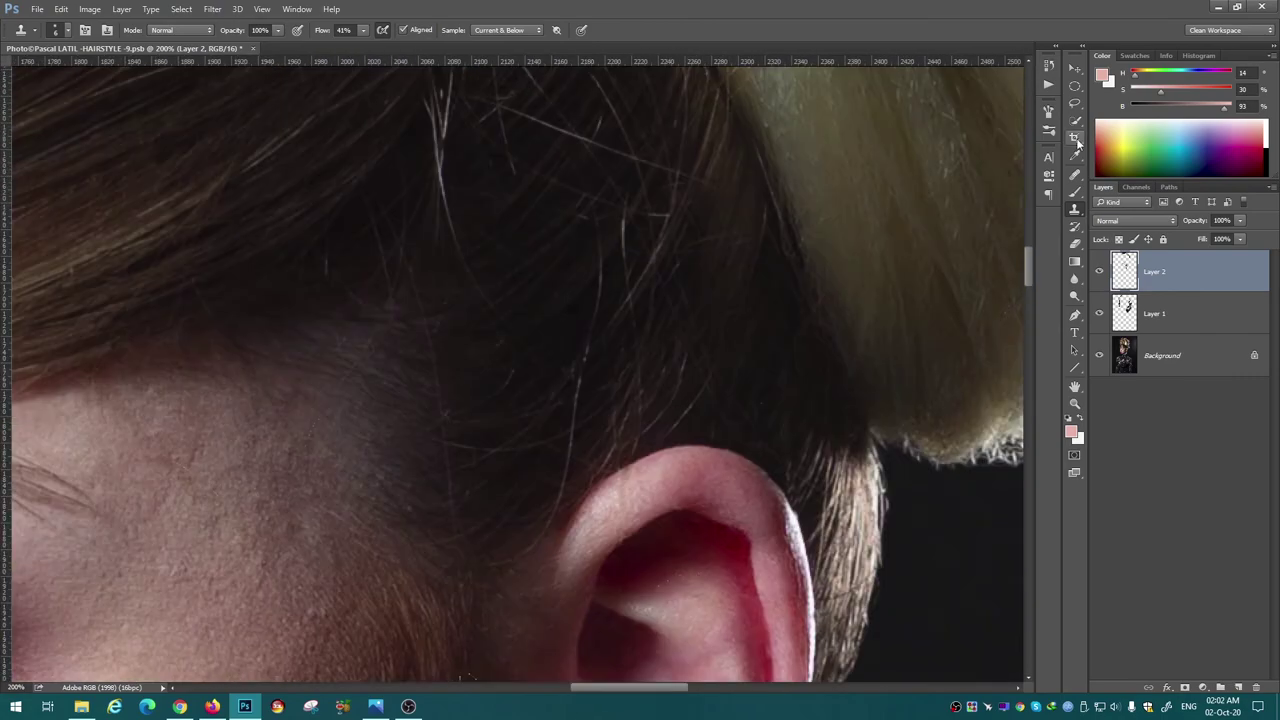
Toggle Healing Brush then Clone Stamp again and scroll down along the stray hairs.
{"action": "key", "text": "j"}
{"action": "scroll", "coordinate": [447, 352], "scroll_direction": "up", "scroll_amount": 3}
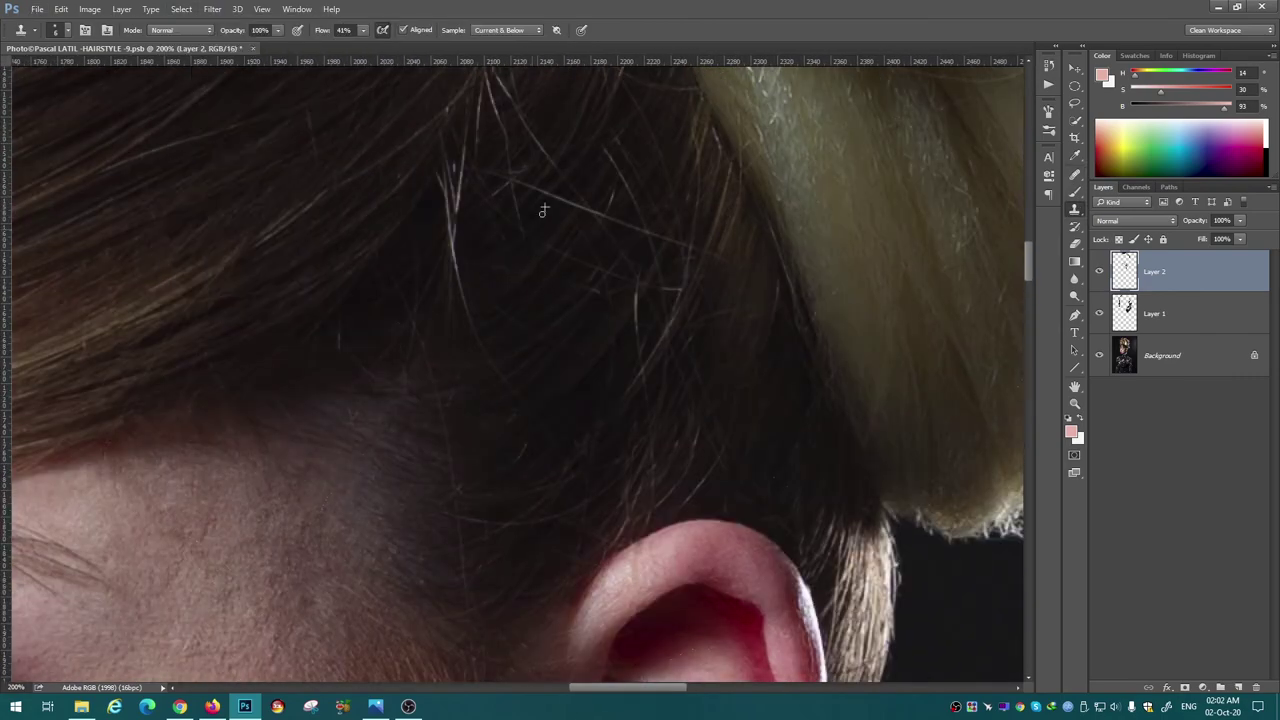
{"action": "key", "text": "s"}
{"action": "scroll", "coordinate": [500, 250], "scroll_direction": "up", "scroll_amount": 1}
{"action": "scroll", "coordinate": [572, 332], "scroll_direction": "down", "scroll_amount": 1}
{"action": "scroll", "coordinate": [568, 498], "scroll_direction": "down", "scroll_amount": 2}
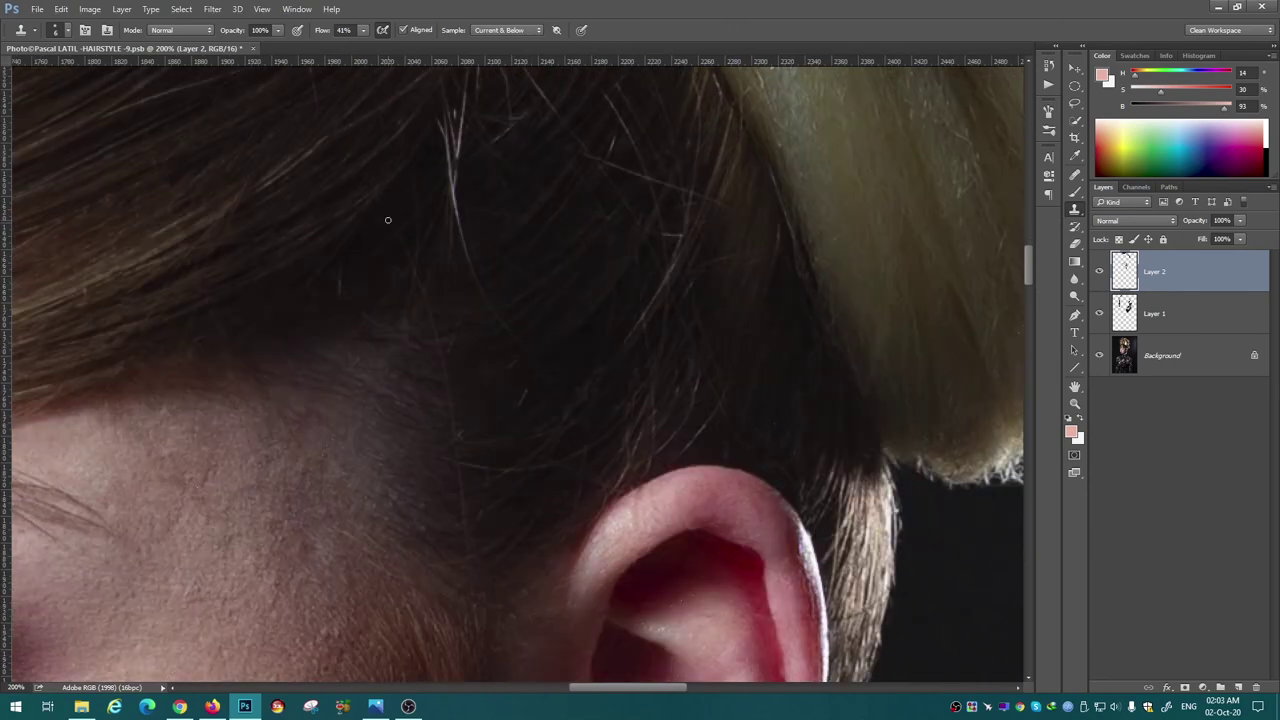
{"action": "scroll", "coordinate": [430, 320], "scroll_direction": "down", "scroll_amount": 2}
{"action": "scroll", "coordinate": [457, 374], "scroll_direction": "down", "scroll_amount": 4}
{"action": "scroll", "coordinate": [537, 434], "scroll_direction": "up", "scroll_amount": 2}
{"action": "scroll", "coordinate": [560, 400], "scroll_direction": "right", "scroll_amount": 2}
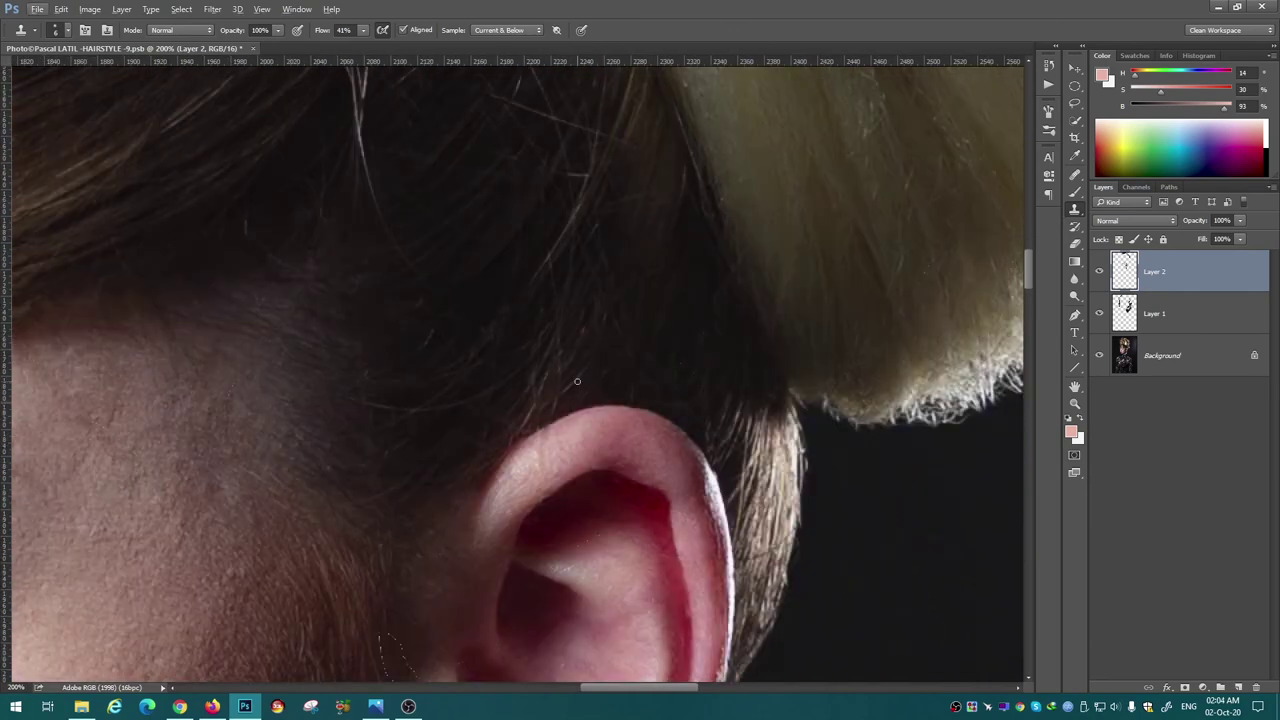
{"action": "scroll", "coordinate": [590, 370], "scroll_direction": "up", "scroll_amount": 1}
Save the document with Ctrl+S, then reposition the view on the hair.
{"action": "key", "text": "ctrl+s"}
{"action": "scroll", "coordinate": [497, 252], "scroll_direction": "up", "scroll_amount": 5}
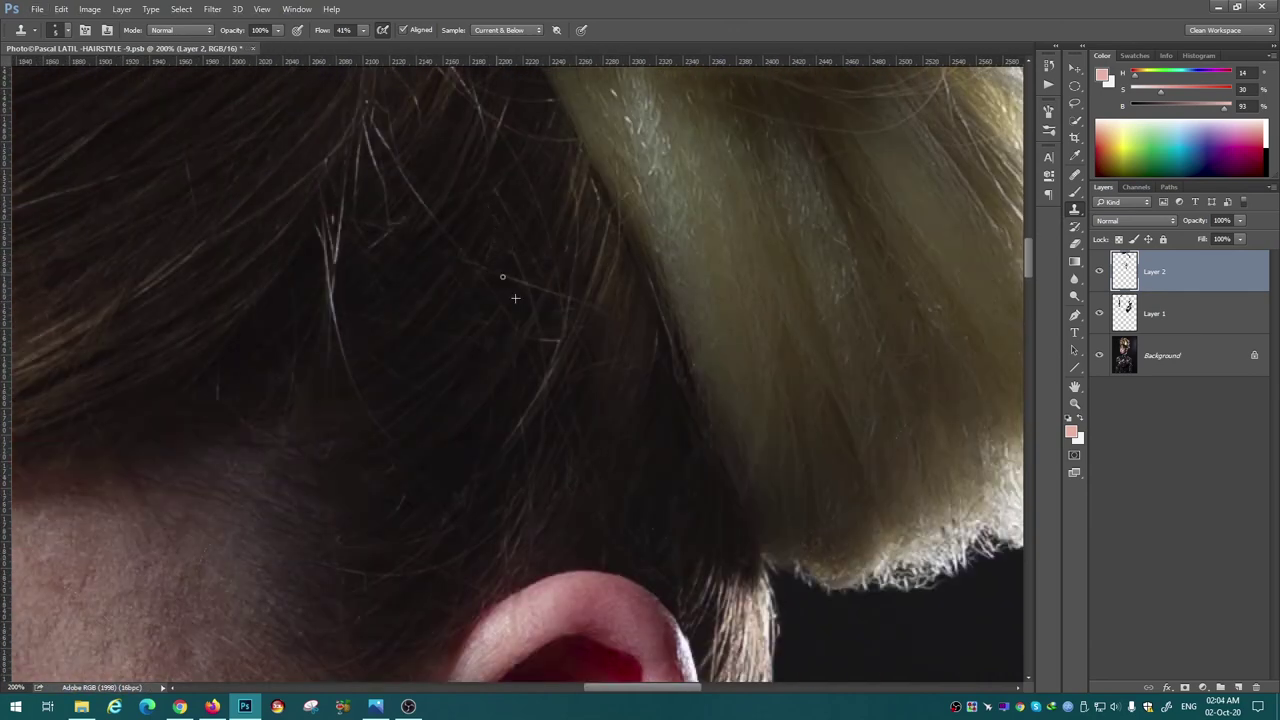
{"action": "scroll", "coordinate": [552, 353], "scroll_direction": "up", "scroll_amount": 2}
{"action": "scroll", "coordinate": [530, 400], "scroll_direction": "left", "scroll_amount": 2}
{"action": "scroll", "coordinate": [511, 440], "scroll_direction": "down", "scroll_amount": 1}
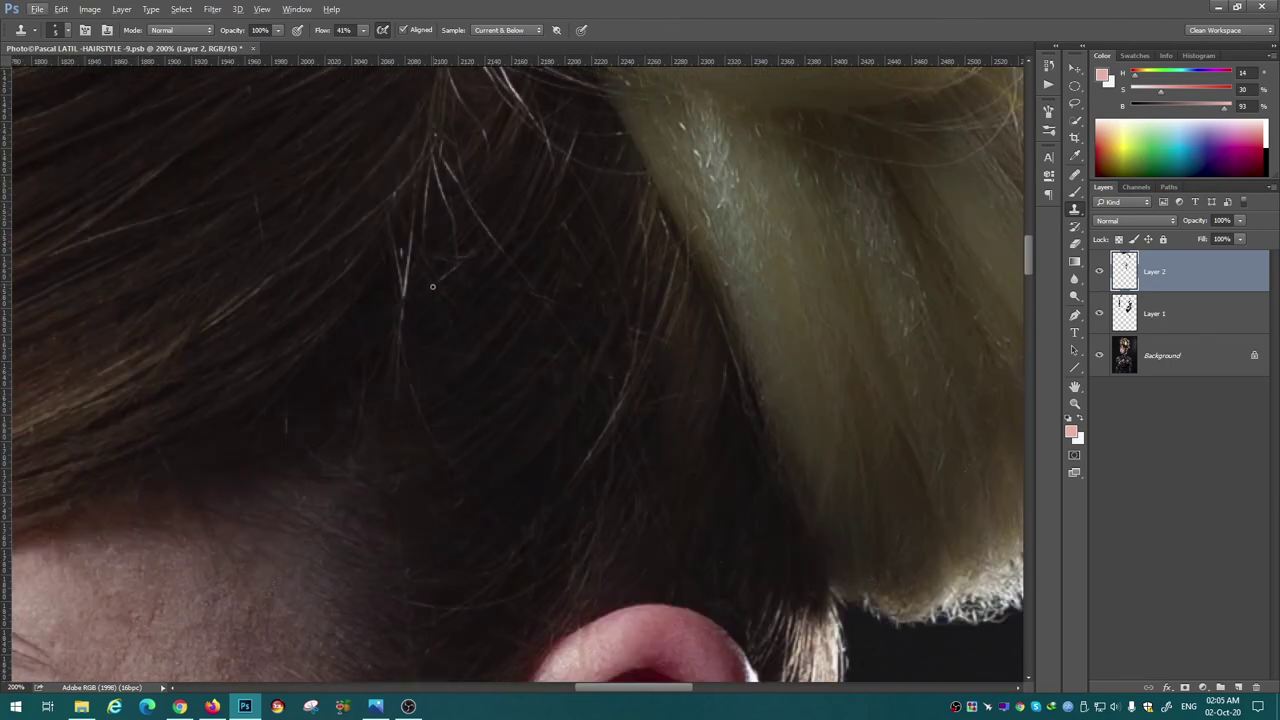
{"action": "scroll", "coordinate": [500, 336], "scroll_direction": "down", "scroll_amount": 2}
Raise Clone Stamp flow to 83% and work over the stray hairs above the ear.
{"action": "key", "text": "shift+8"}
{"action": "key", "text": "shift+3"}
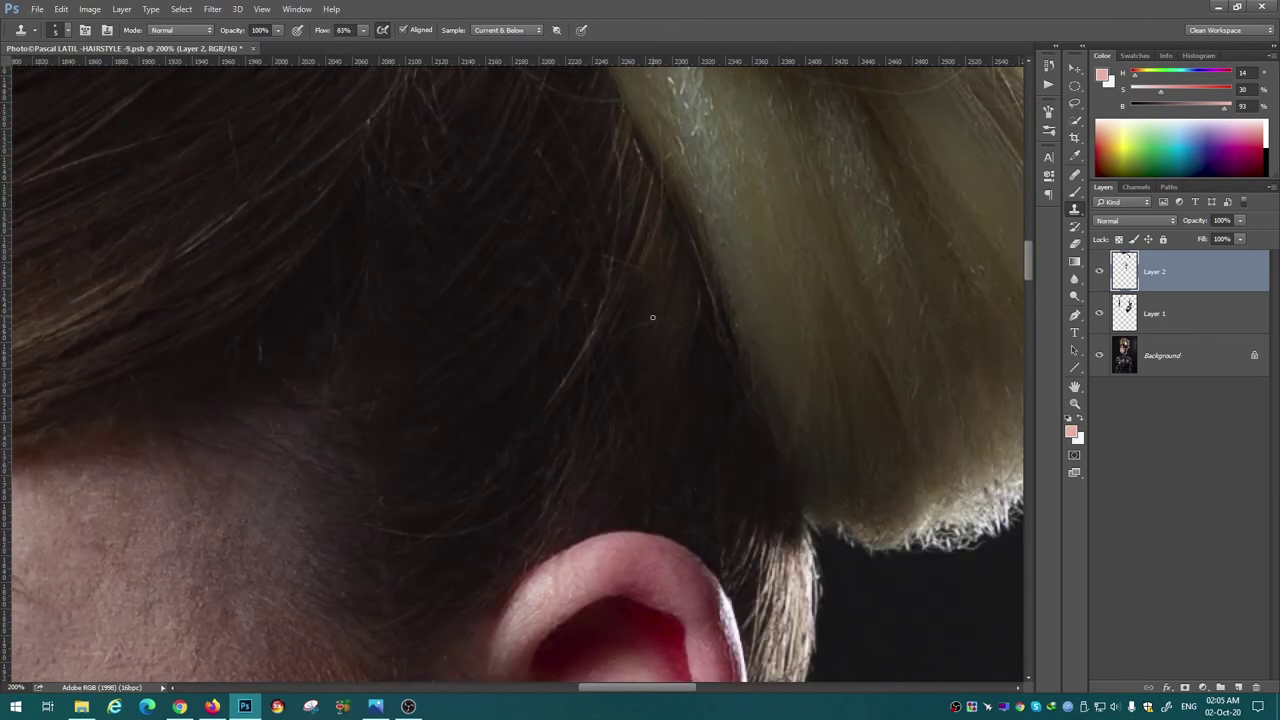
{"action": "scroll", "coordinate": [600, 315], "scroll_direction": "up", "scroll_amount": 6}
{"action": "scroll", "coordinate": [466, 257], "scroll_direction": "up", "scroll_amount": 2}
{"action": "scroll", "coordinate": [480, 300], "scroll_direction": "left", "scroll_amount": 2}
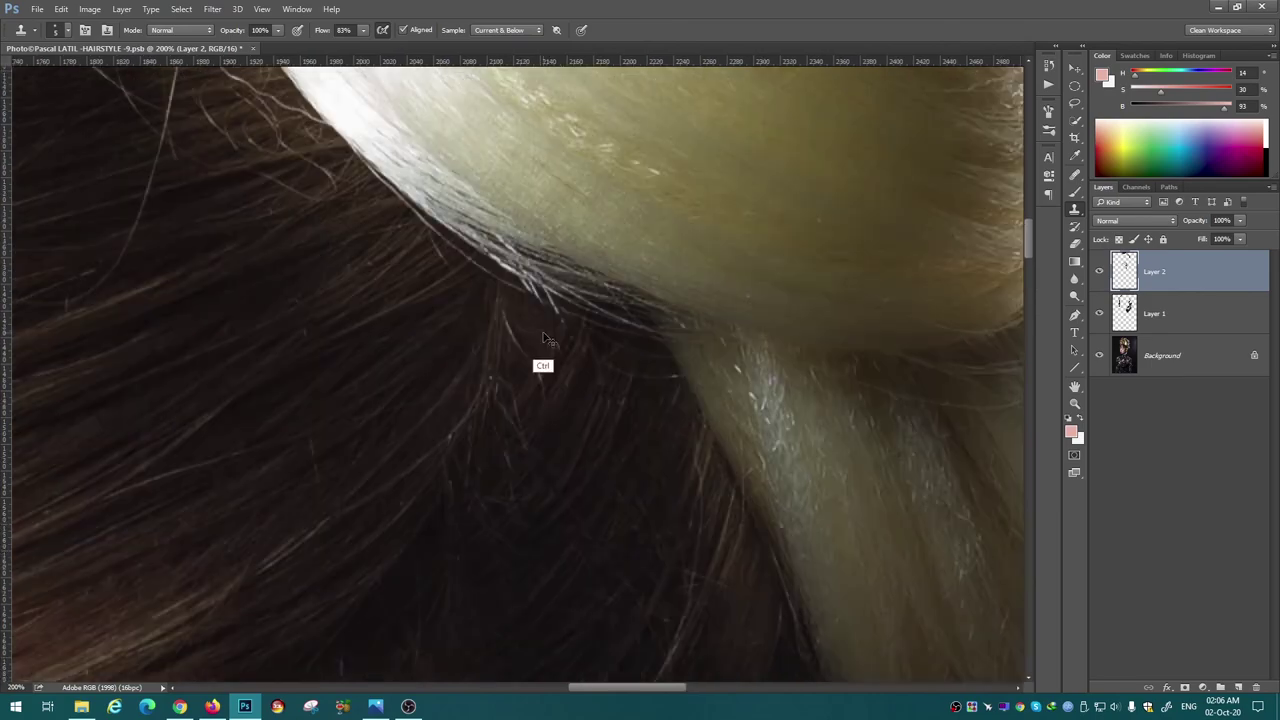
{"action": "scroll", "coordinate": [426, 252], "scroll_direction": "down", "scroll_amount": 4}
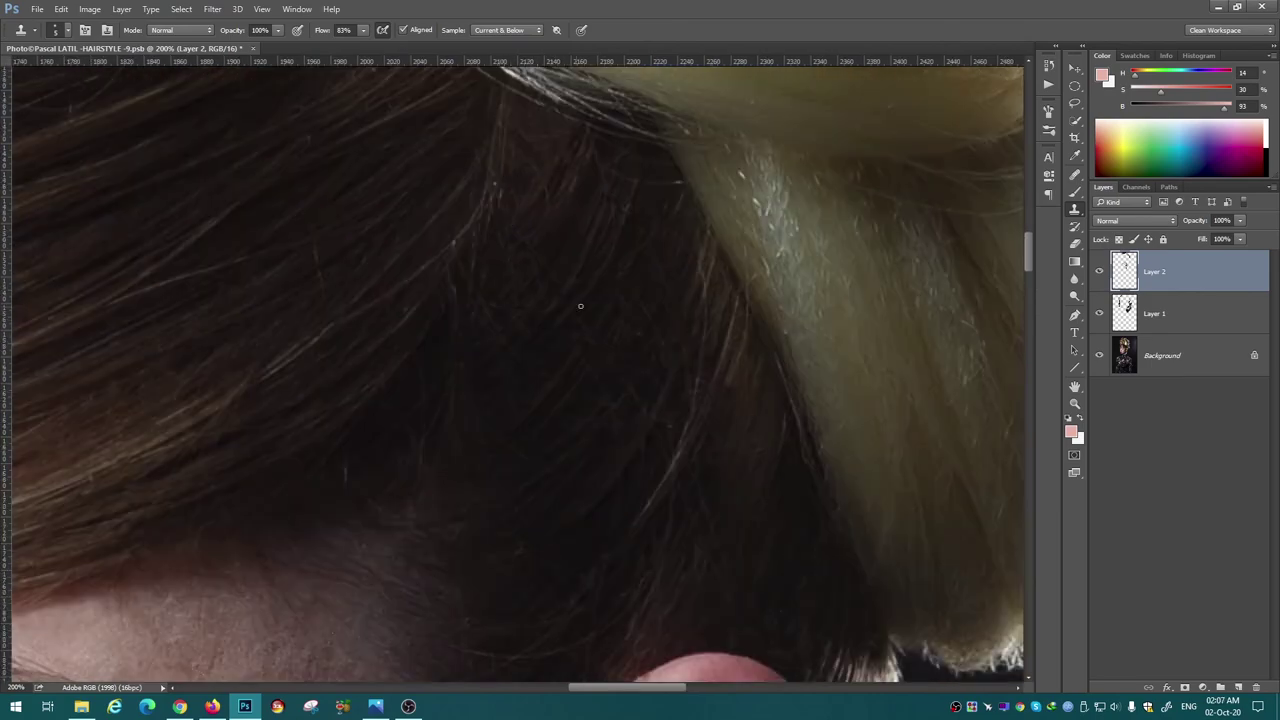
{"action": "scroll", "coordinate": [761, 288], "scroll_direction": "up", "scroll_amount": 2}
{"action": "scroll", "coordinate": [790, 298], "scroll_direction": "right", "scroll_amount": 4}
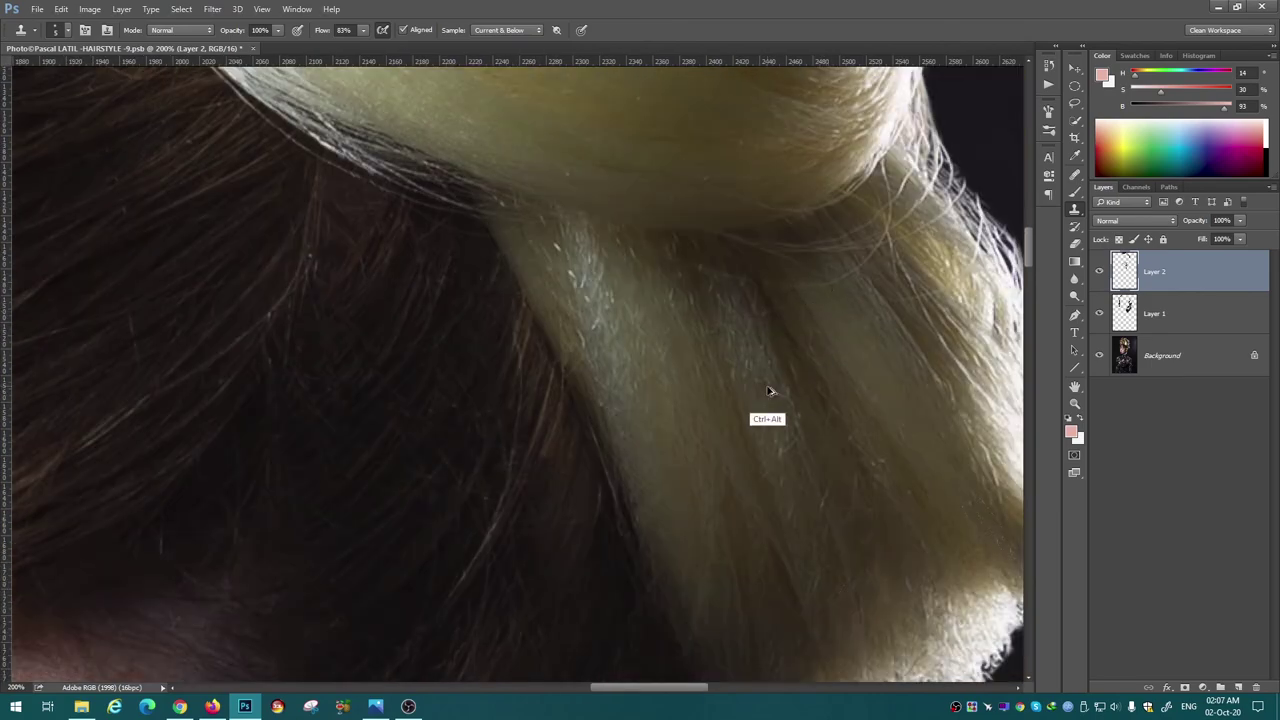
Clone over stray hairs beside the bun on Layer 2, alternating Clone Stamp and Healing Brush.
{"action": "left_click_drag", "start_coordinate": [766, 414], "coordinate": [741, 394]}
{"action": "key", "text": "j"}
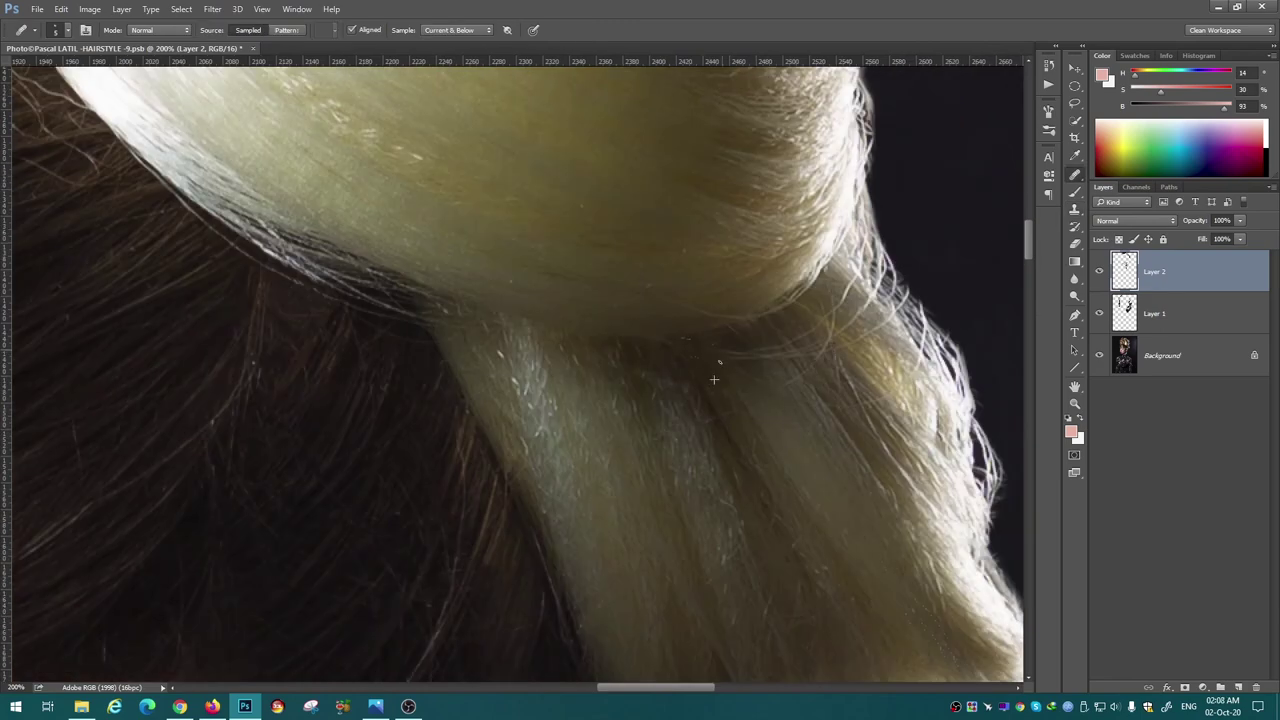
{"action": "key", "text": "s"}
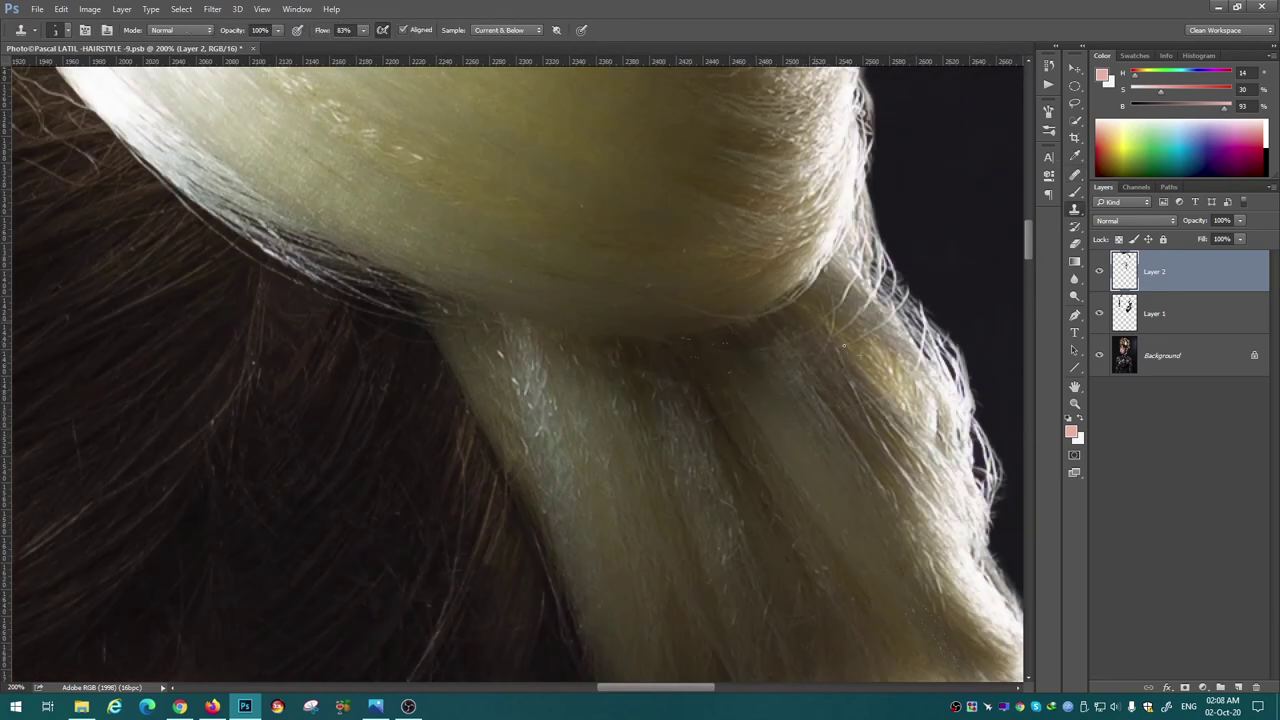
{"action": "scroll", "coordinate": [876, 400], "scroll_direction": "up", "scroll_amount": 1}
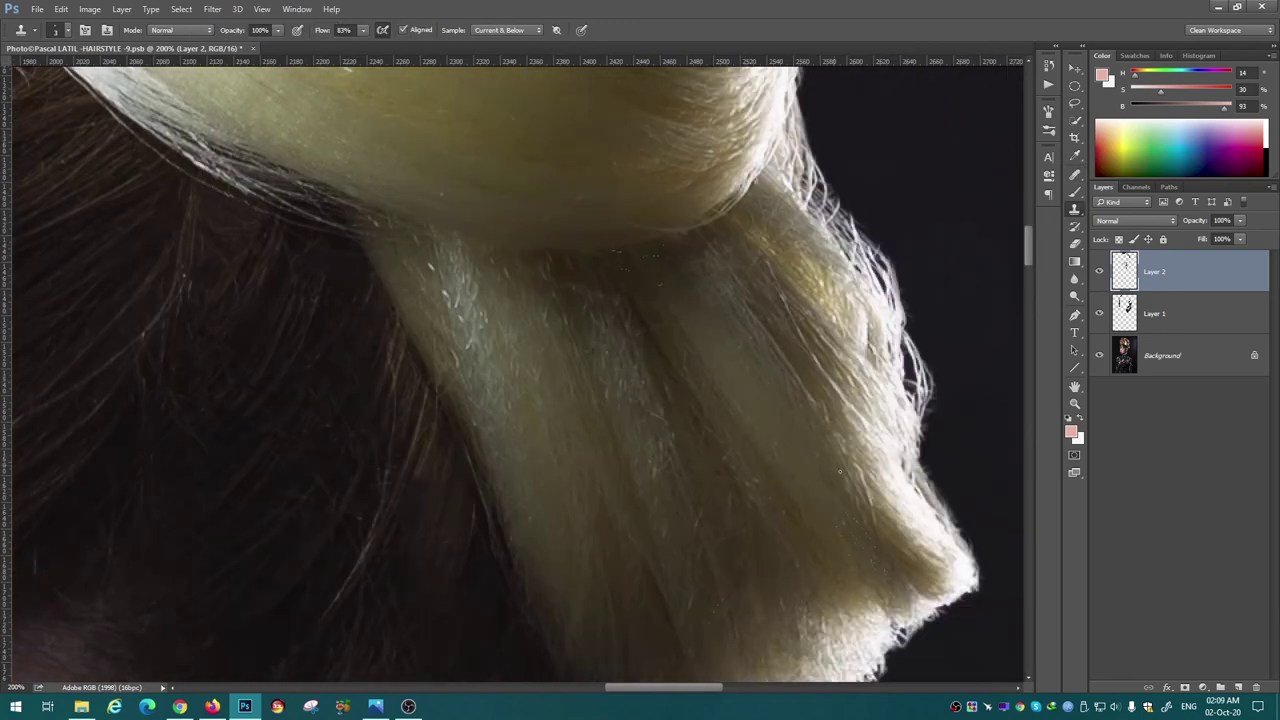
{"action": "scroll", "coordinate": [700, 370], "scroll_direction": "up", "scroll_amount": 3}
{"action": "scroll", "coordinate": [550, 340], "scroll_direction": "up", "scroll_amount": 3}
{"action": "scroll", "coordinate": [450, 315], "scroll_direction": "up", "scroll_amount": 3}
{"action": "key", "text": "j"}
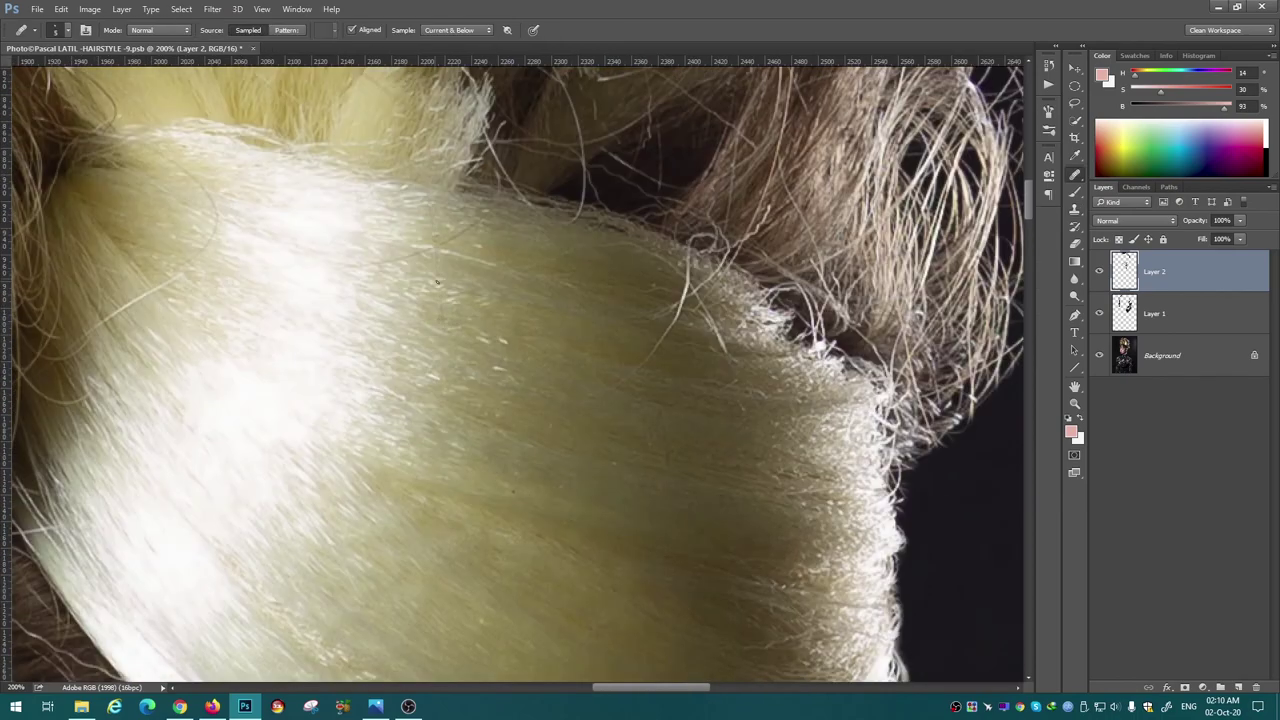
{"action": "scroll", "coordinate": [647, 380], "scroll_direction": "right", "scroll_amount": 2}
{"action": "key", "text": "s"}
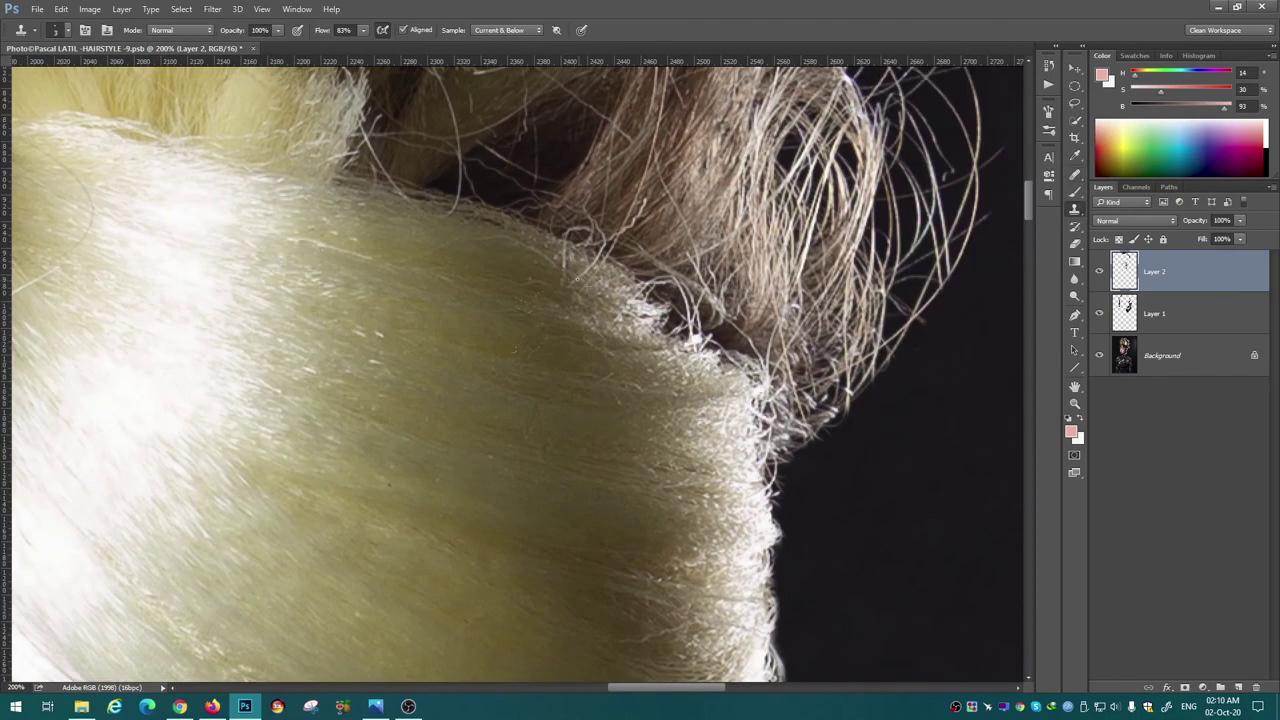
{"action": "scroll", "coordinate": [485, 294], "scroll_direction": "left", "scroll_amount": 6}
{"action": "key", "text": "j"}
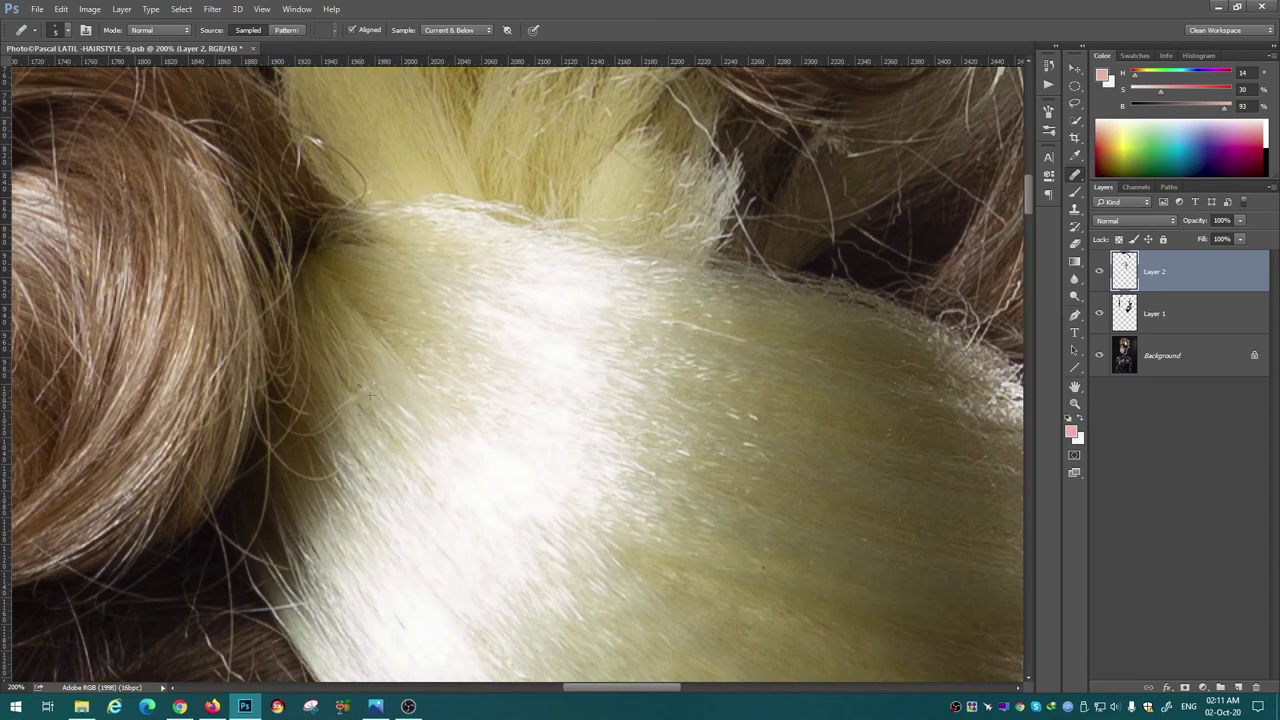
{"action": "key", "text": "s"}
Clone a hair patch in another part of the hair and nudge it into place.
{"action": "left_click_drag", "start_coordinate": [371, 393], "coordinate": [359, 279]}
{"action": "scroll", "coordinate": [440, 295], "scroll_direction": "right", "scroll_amount": 2}
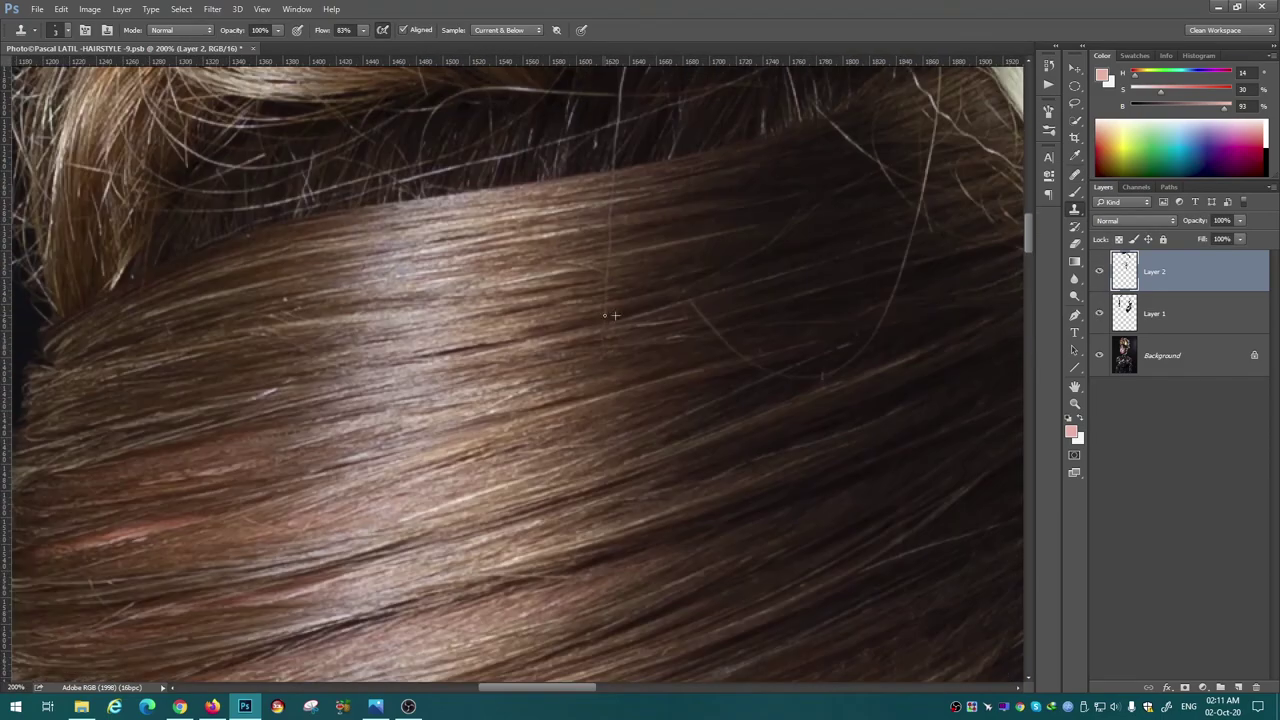
{"action": "scroll", "coordinate": [500, 300], "scroll_direction": "right", "scroll_amount": 2}
{"action": "scroll", "coordinate": [560, 303], "scroll_direction": "right", "scroll_amount": 1}
{"action": "scroll", "coordinate": [620, 315], "scroll_direction": "right", "scroll_amount": 4}
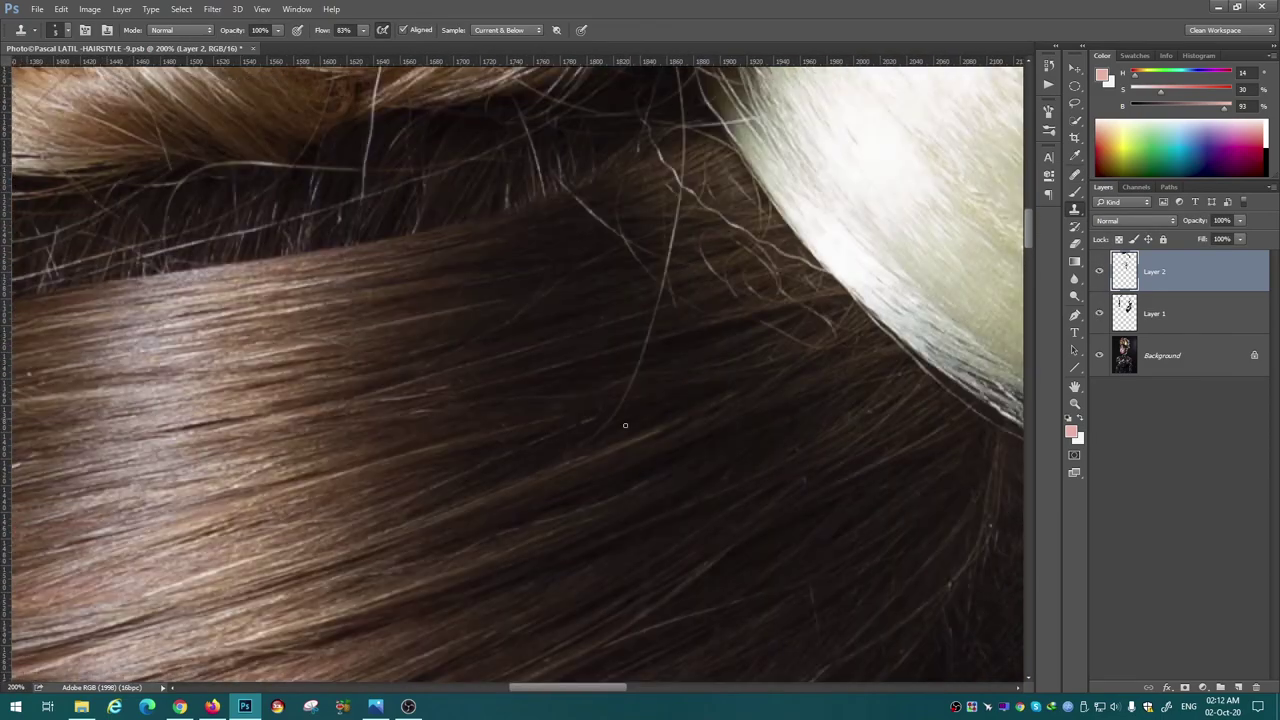
{"action": "scroll", "coordinate": [533, 375], "scroll_direction": "up", "scroll_amount": 1}
{"action": "scroll", "coordinate": [604, 300], "scroll_direction": "down", "scroll_amount": 2}
{"action": "scroll", "coordinate": [604, 300], "scroll_direction": "up", "scroll_amount": 2}
{"action": "scroll", "coordinate": [604, 300], "scroll_direction": "right", "scroll_amount": 1}
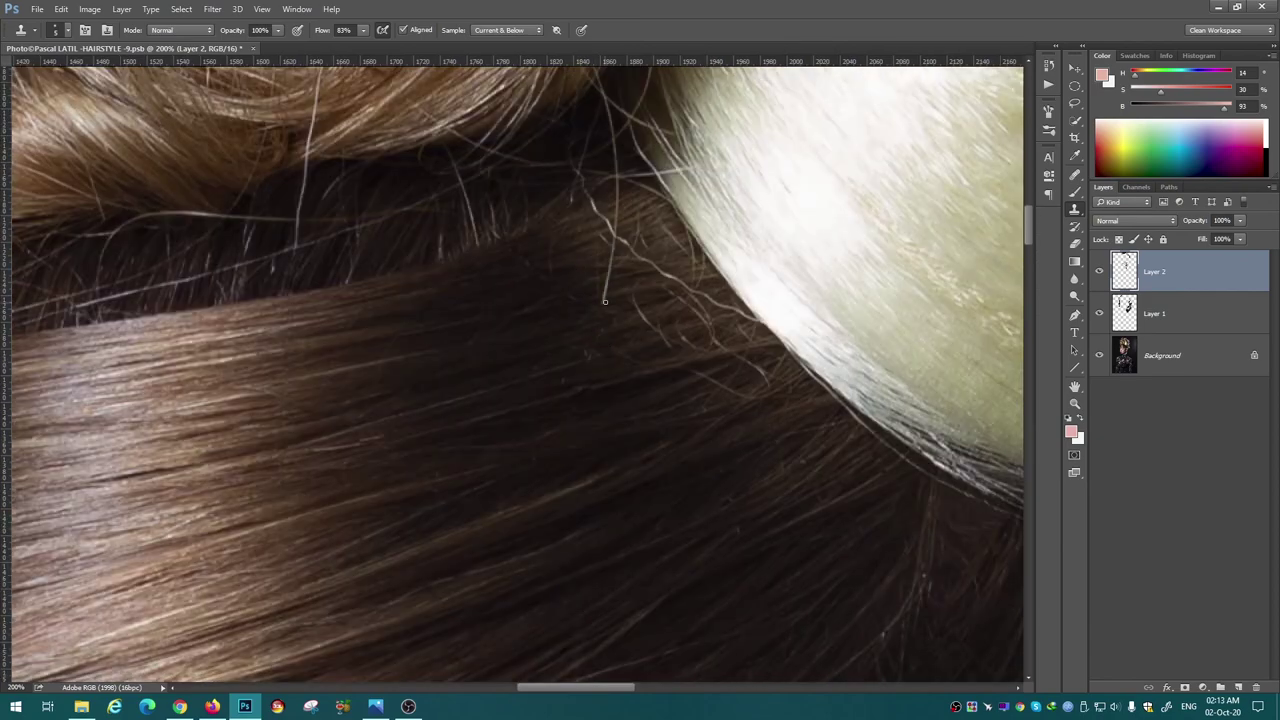
{"action": "scroll", "coordinate": [640, 278], "scroll_direction": "right", "scroll_amount": 2}
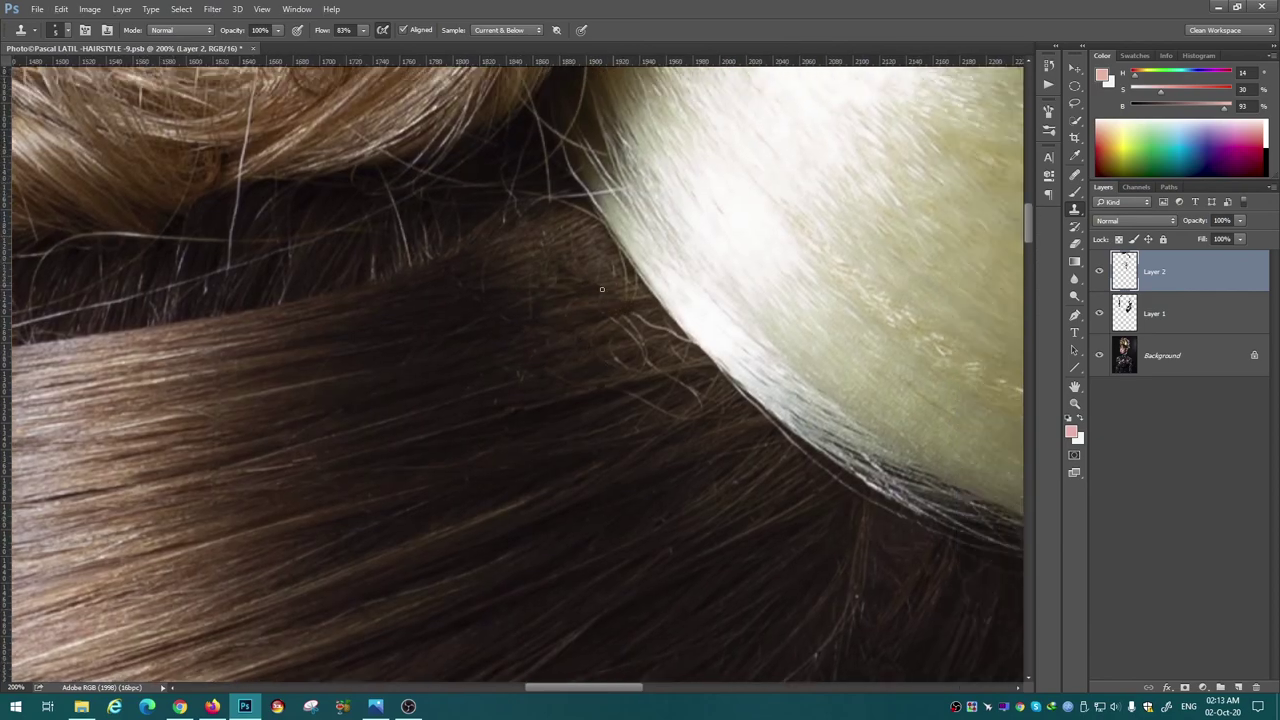
{"action": "scroll", "coordinate": [600, 283], "scroll_direction": "down", "scroll_amount": 1}
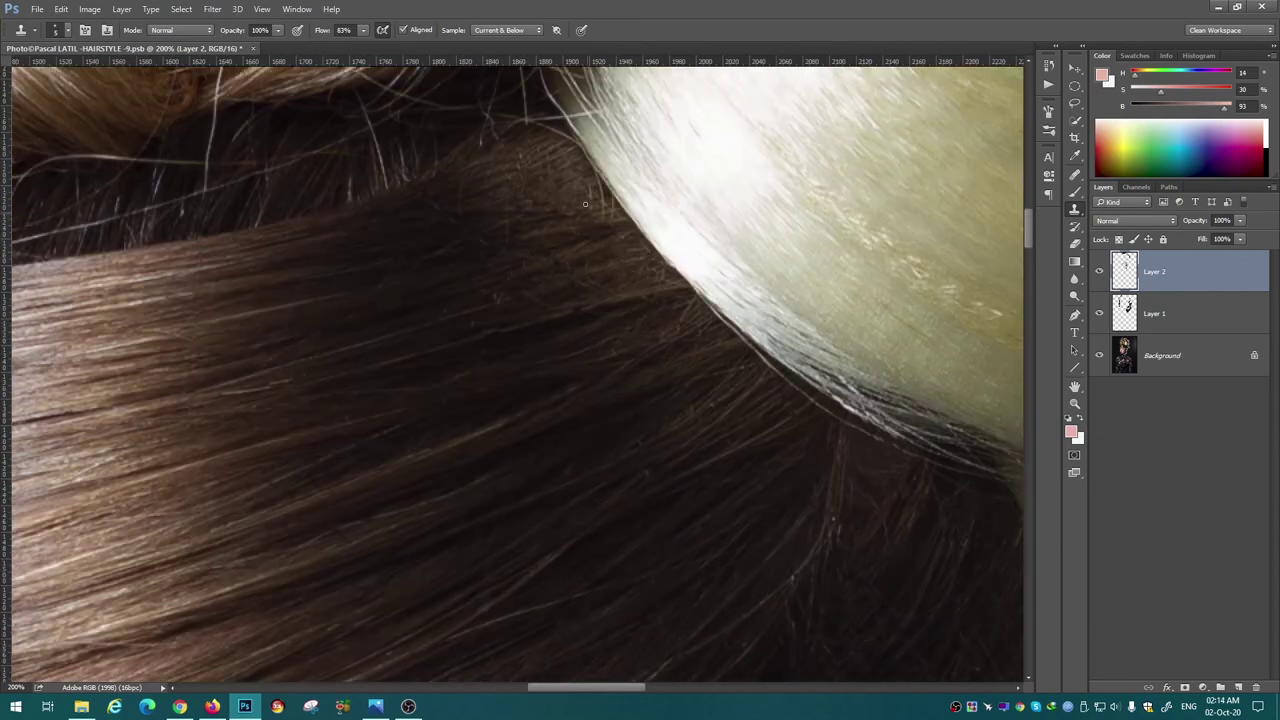
{"action": "scroll", "coordinate": [580, 230], "scroll_direction": "up", "scroll_amount": 2}
{"action": "scroll", "coordinate": [566, 280], "scroll_direction": "left", "scroll_amount": 3}
{"action": "scroll", "coordinate": [633, 265], "scroll_direction": "up", "scroll_amount": 1}
{"action": "scroll", "coordinate": [628, 286], "scroll_direction": "left", "scroll_amount": 2}
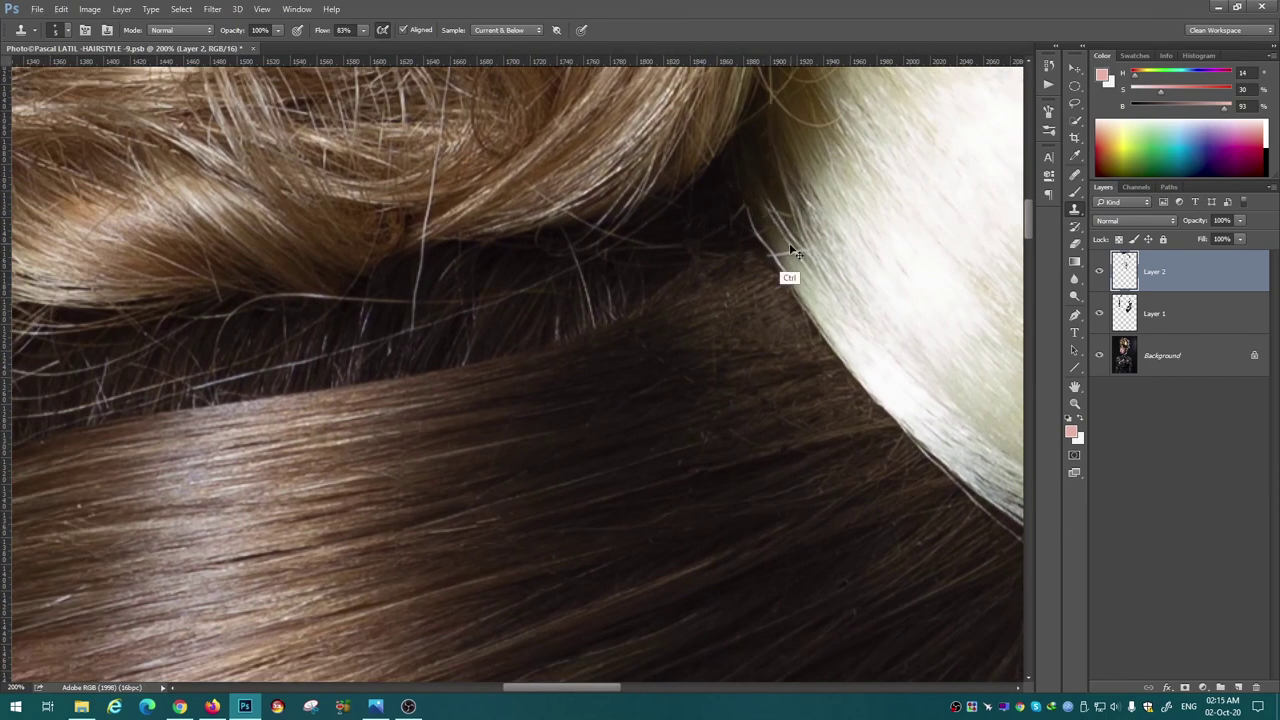
{"action": "left_click_drag", "start_coordinate": [790, 248], "coordinate": [800, 252]}
{"action": "key", "text": "j"}
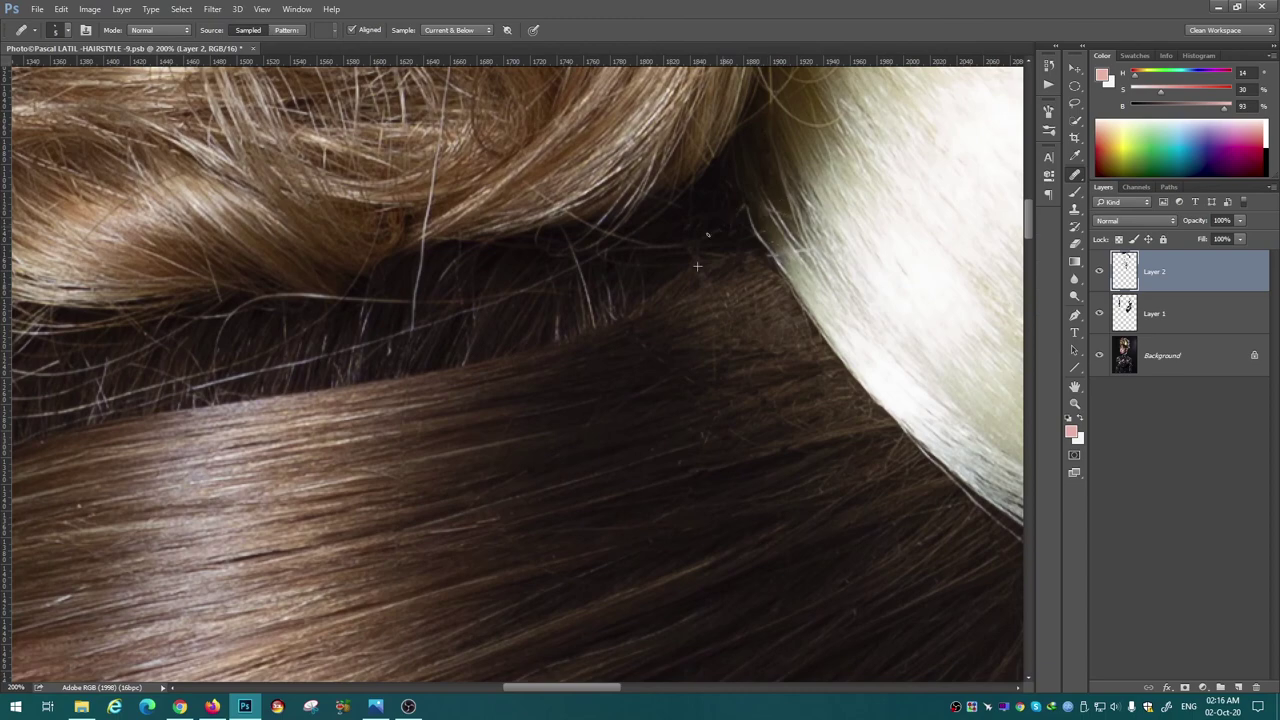
{"action": "key", "text": "s"}
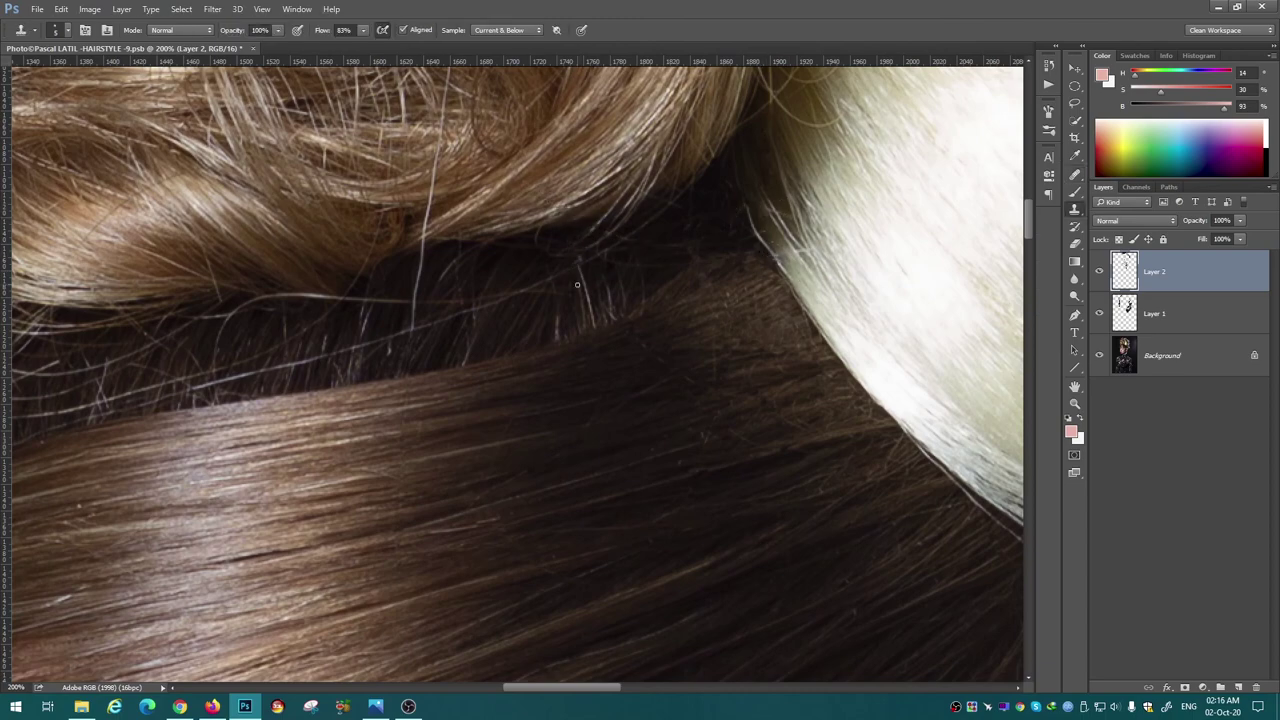
Check the hair on the left and the whole hairstyle, then zoom back to the curls and bun.
{"action": "left_click_drag", "start_coordinate": [427, 222], "coordinate": [421, 327]}
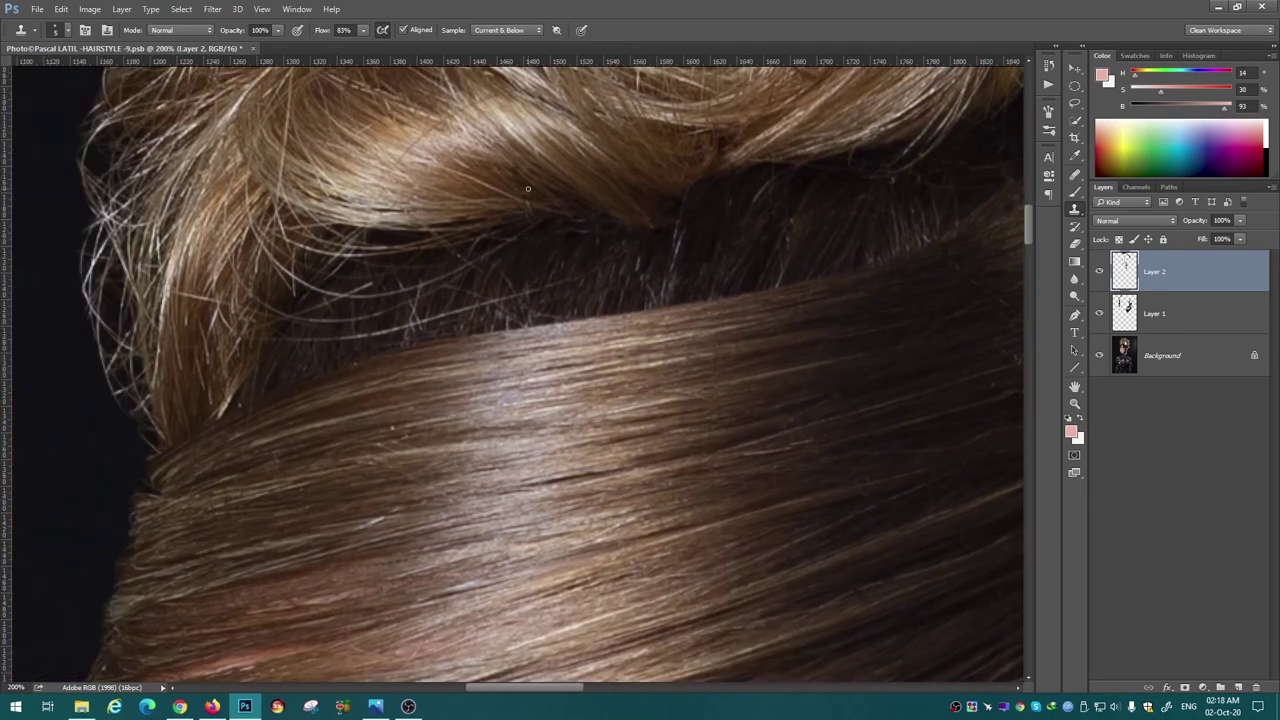
{"action": "scroll", "coordinate": [476, 179], "scroll_direction": "left", "scroll_amount": 3}
{"action": "scroll", "coordinate": [476, 179], "scroll_direction": "down", "scroll_amount": 2}
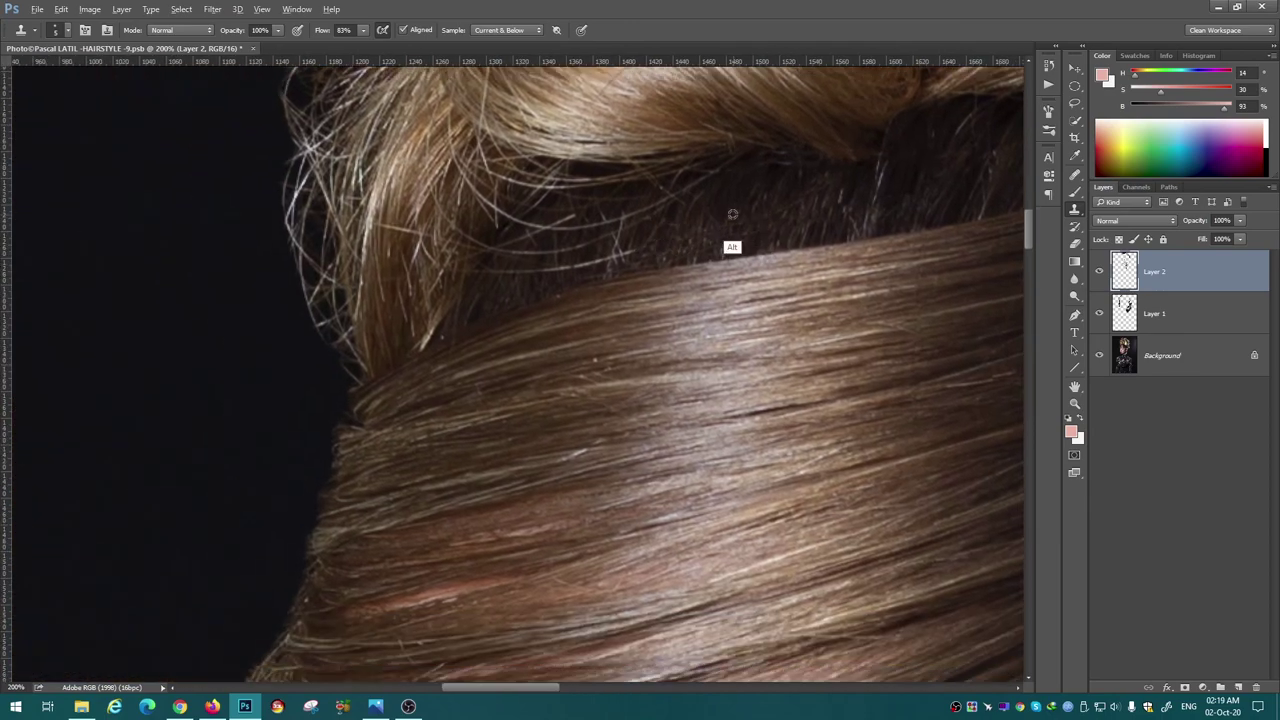
{"action": "scroll", "coordinate": [700, 245], "scroll_direction": "left", "scroll_amount": 2}
{"action": "scroll", "coordinate": [650, 230], "scroll_direction": "left", "scroll_amount": 2}
{"action": "scroll", "coordinate": [590, 202], "scroll_direction": "up", "scroll_amount": 1}
{"action": "key", "text": "ctrl+0"}
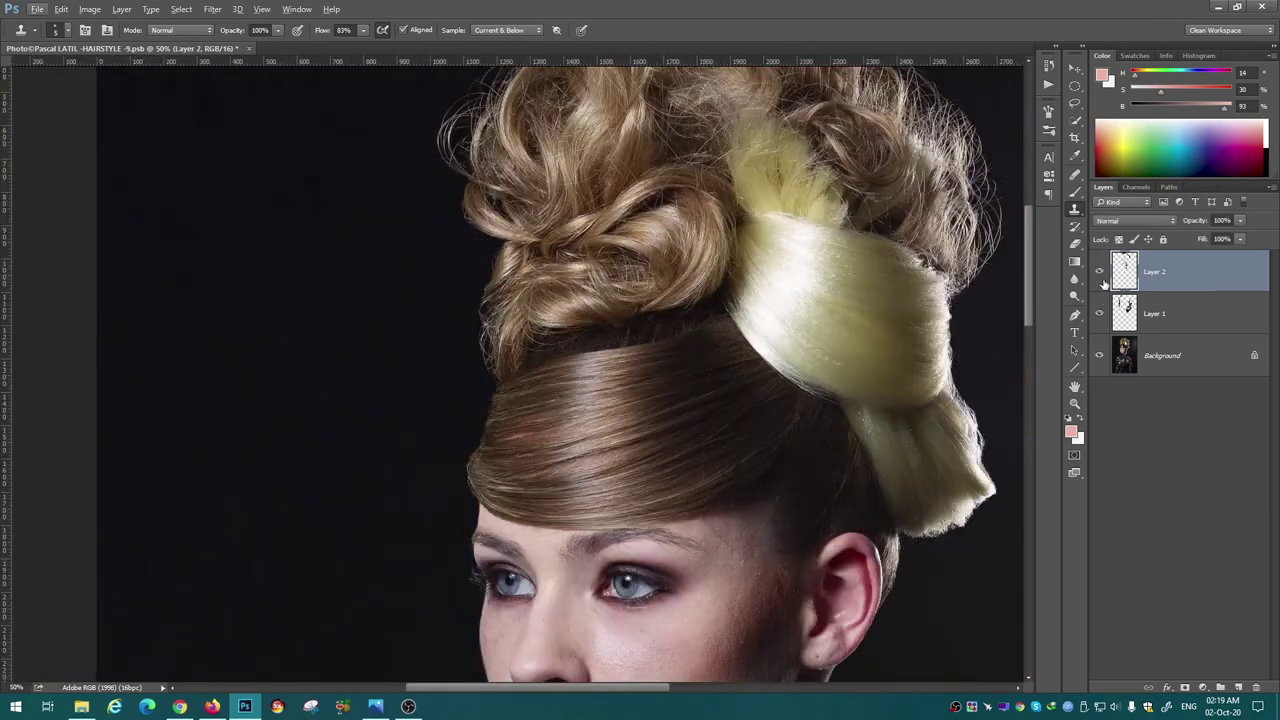
{"action": "key", "text": "ctrl+plus"}
{"action": "key", "text": "ctrl+minus"}
{"action": "key", "text": "ctrl+plus"}
{"action": "key", "text": "ctrl+plus"}
{"action": "key", "text": "ctrl+plus"}
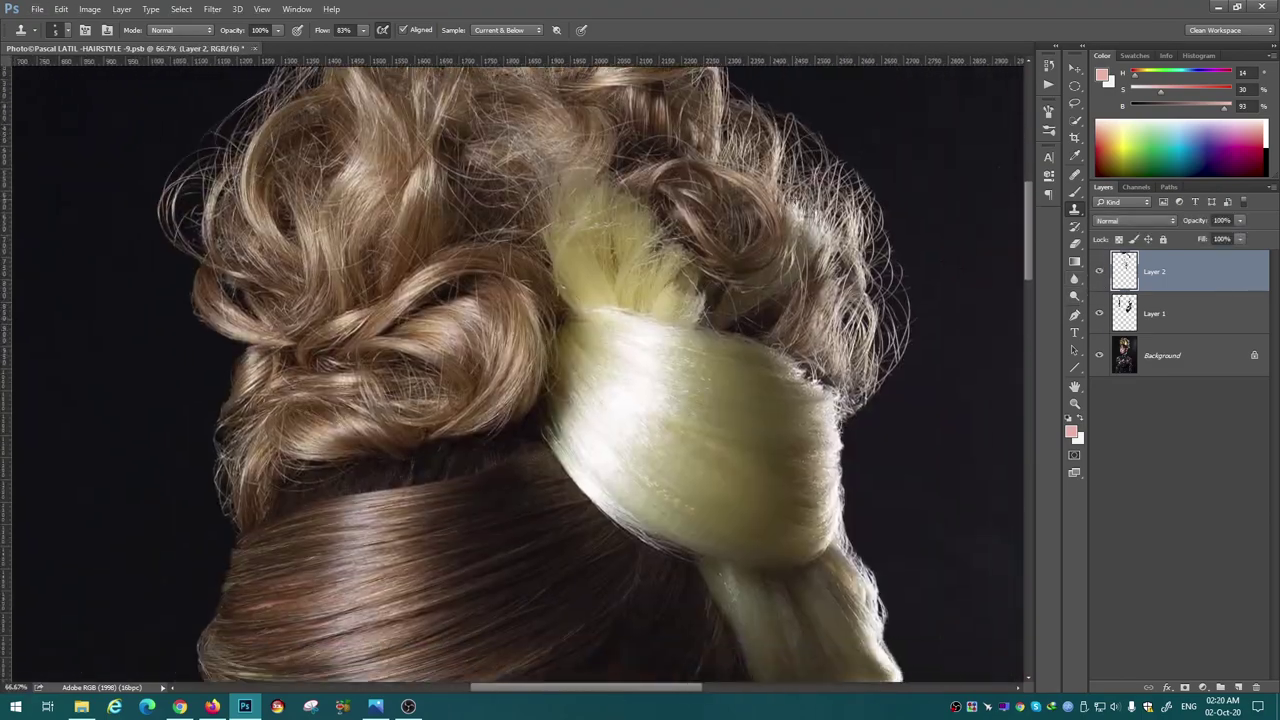
{"action": "key", "text": "ctrl+plus"}
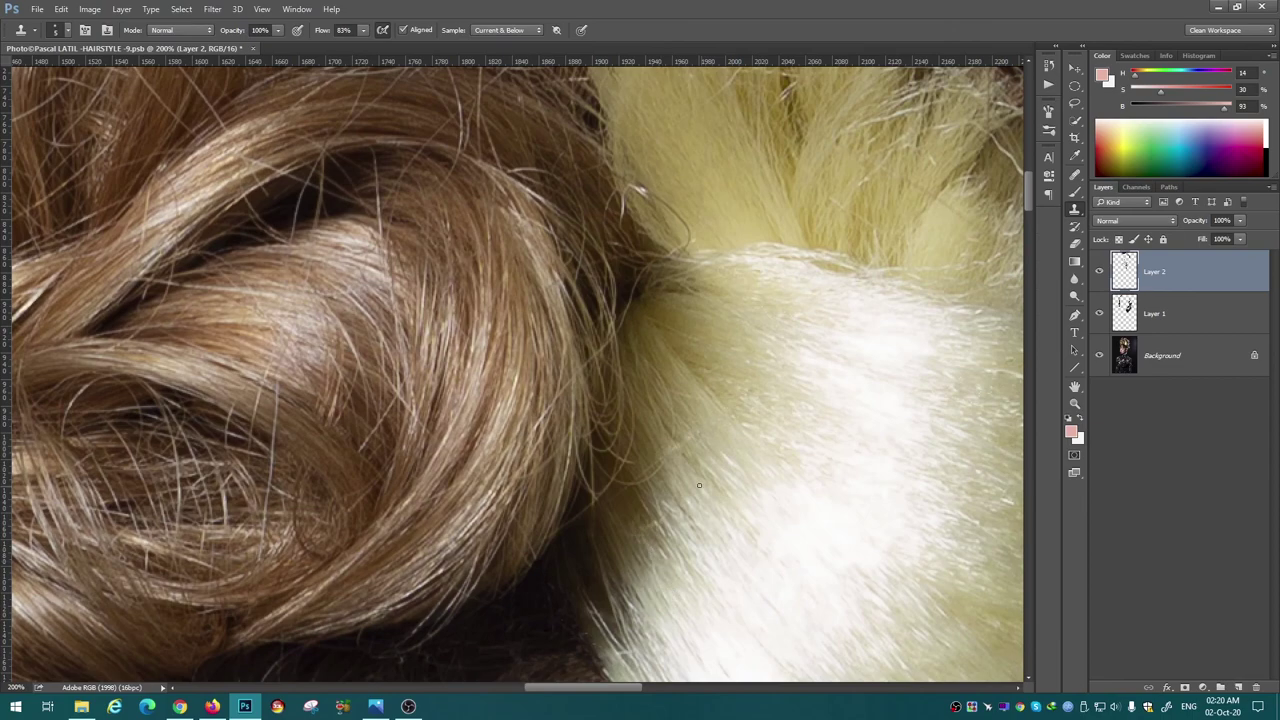
Pan around the curls and blonde bun to review the cloned hair, then zoom out to the whole head.
{"action": "left_click_drag", "start_coordinate": [626, 399], "coordinate": [608, 449]}
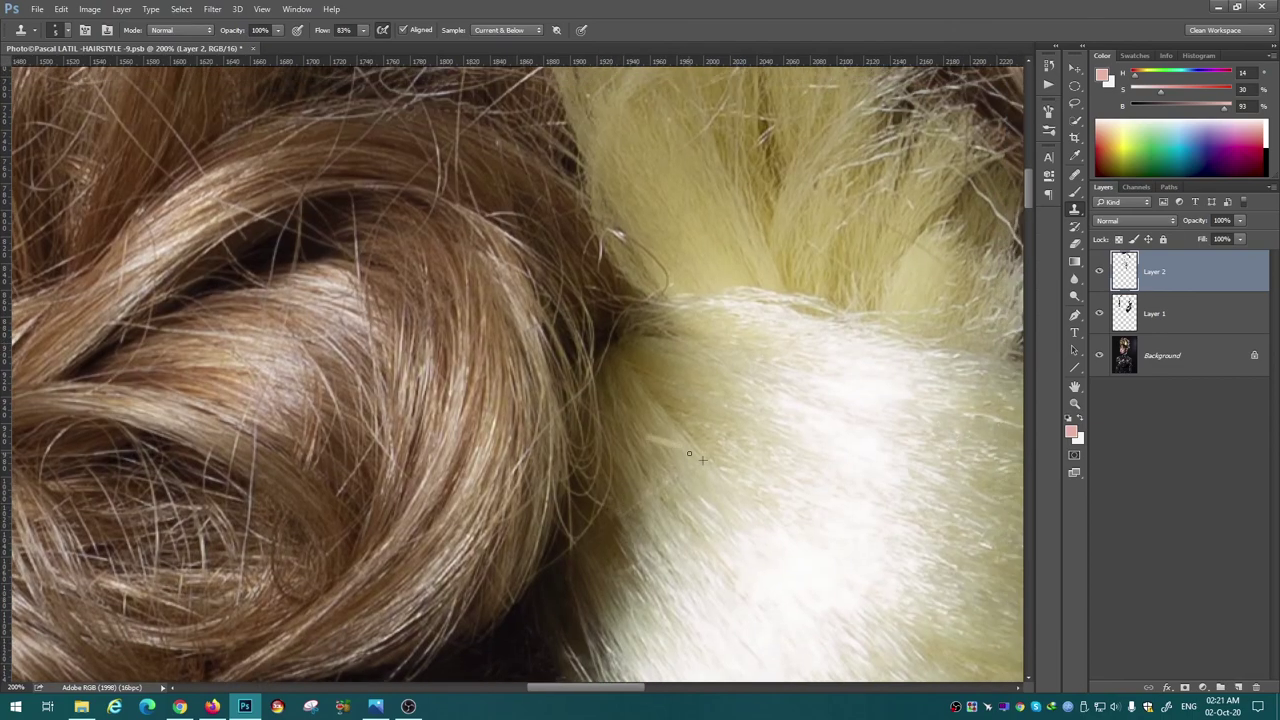
{"action": "scroll", "coordinate": [615, 430], "scroll_direction": "right", "scroll_amount": 5}
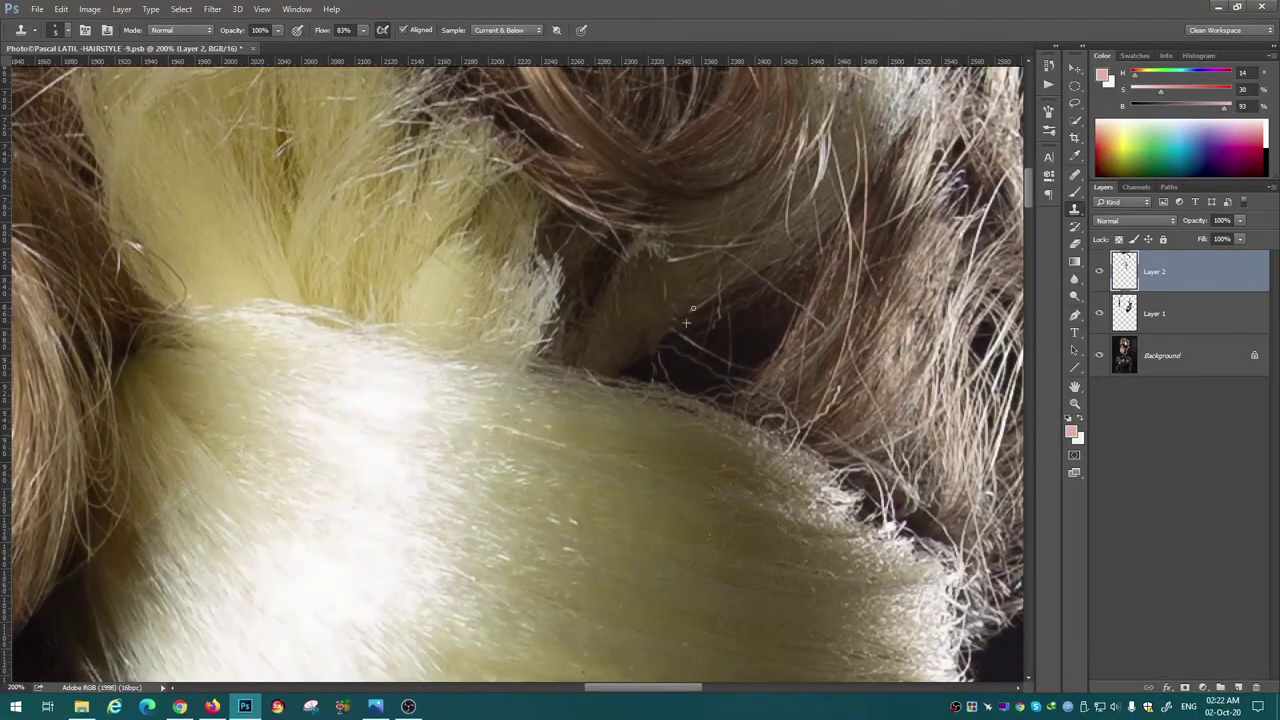
{"action": "scroll", "coordinate": [650, 400], "scroll_direction": "right", "scroll_amount": 2}
{"action": "scroll", "coordinate": [630, 415], "scroll_direction": "up", "scroll_amount": 1}
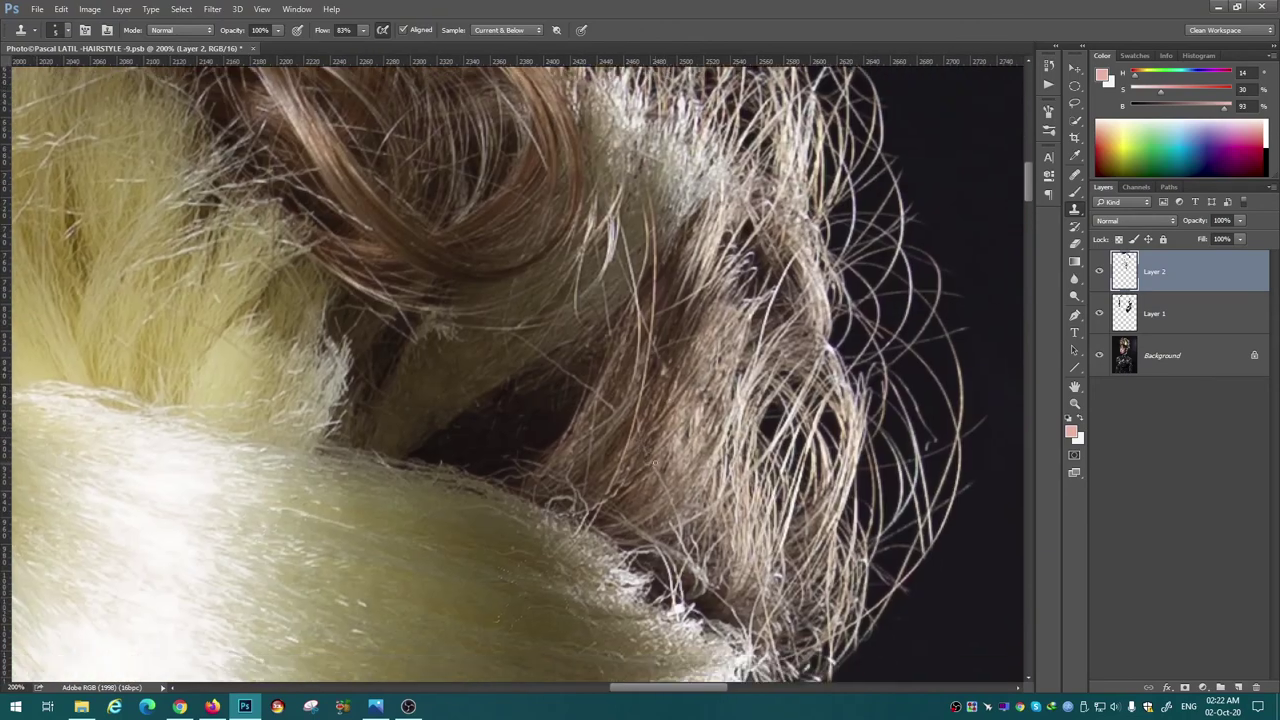
{"action": "scroll", "coordinate": [549, 366], "scroll_direction": "up", "scroll_amount": 1}
{"action": "scroll", "coordinate": [590, 390], "scroll_direction": "right", "scroll_amount": 1}
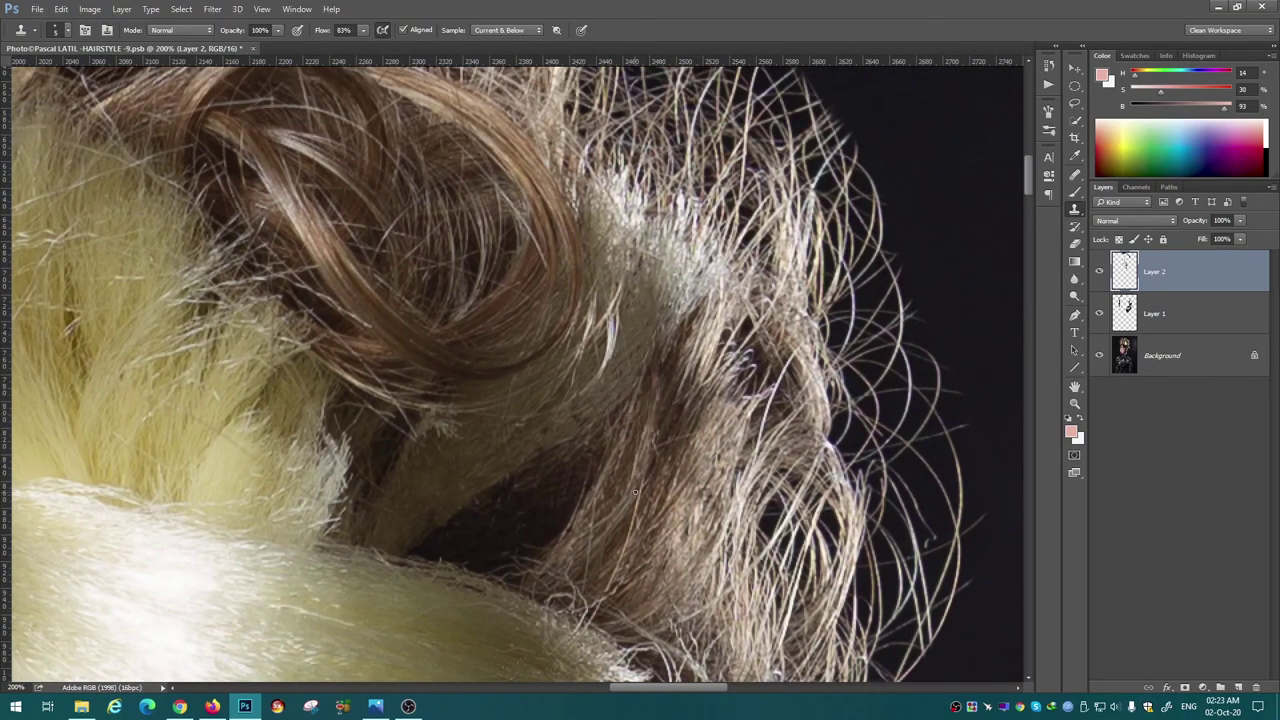
{"action": "scroll", "coordinate": [640, 460], "scroll_direction": "down", "scroll_amount": 1}
{"action": "scroll", "coordinate": [650, 470], "scroll_direction": "down", "scroll_amount": 1}
{"action": "scroll", "coordinate": [686, 478], "scroll_direction": "right", "scroll_amount": 2}
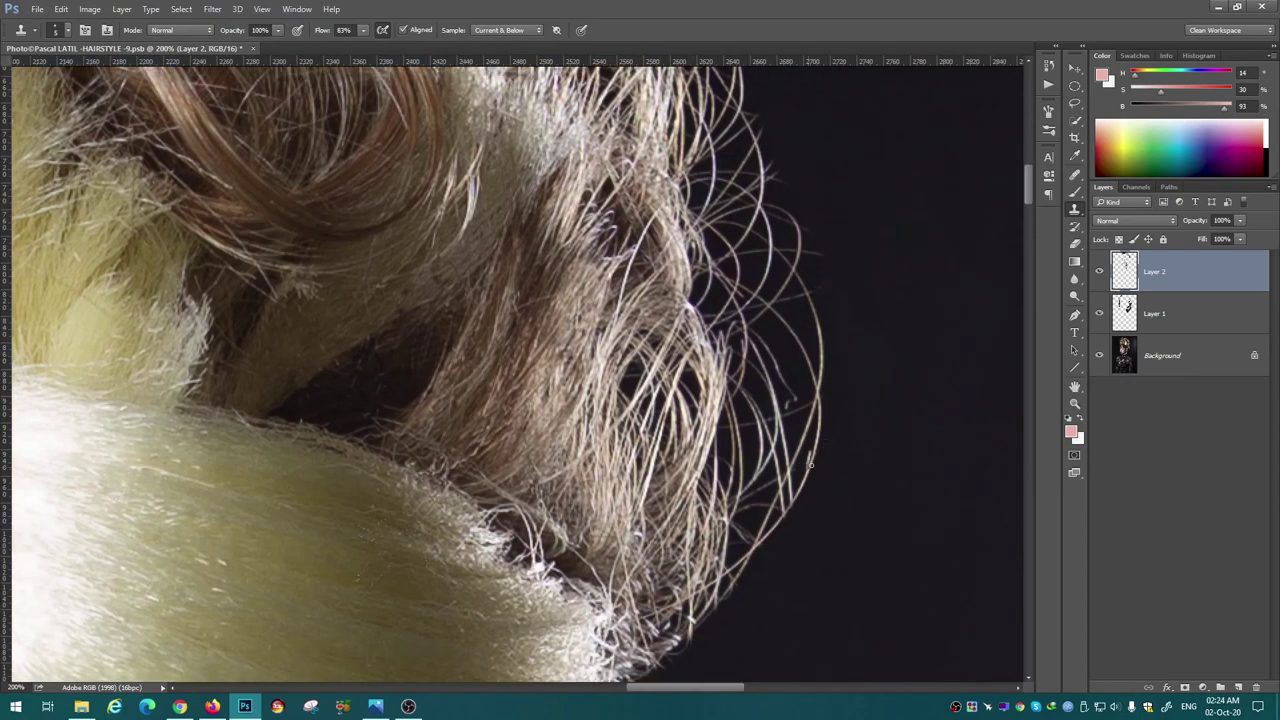
{"action": "scroll", "coordinate": [803, 489], "scroll_direction": "up", "scroll_amount": 1}
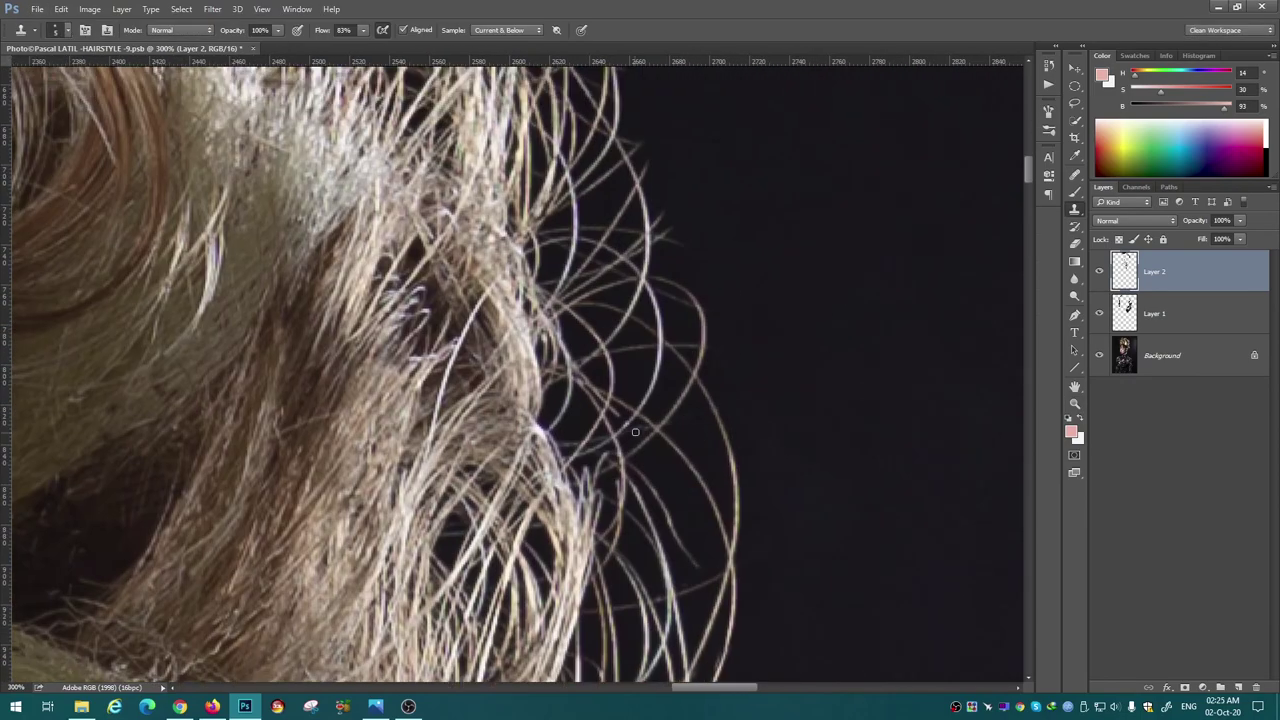
{"action": "scroll", "coordinate": [660, 364], "scroll_direction": "up", "scroll_amount": 1}
{"action": "scroll", "coordinate": [660, 364], "scroll_direction": "down", "scroll_amount": 2}
{"action": "scroll", "coordinate": [640, 366], "scroll_direction": "down", "scroll_amount": 3}
{"action": "scroll", "coordinate": [726, 244], "scroll_direction": "up", "scroll_amount": 5}
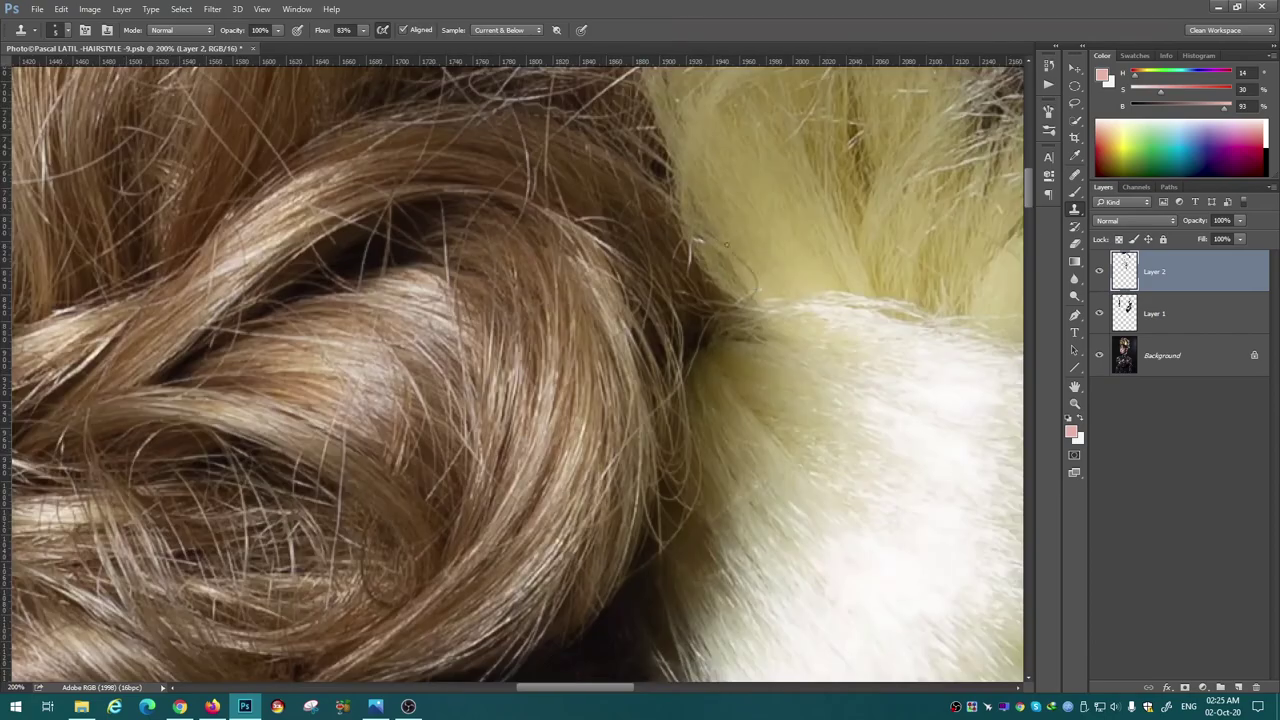
{"action": "scroll", "coordinate": [680, 418], "scroll_direction": "up", "scroll_amount": 3}
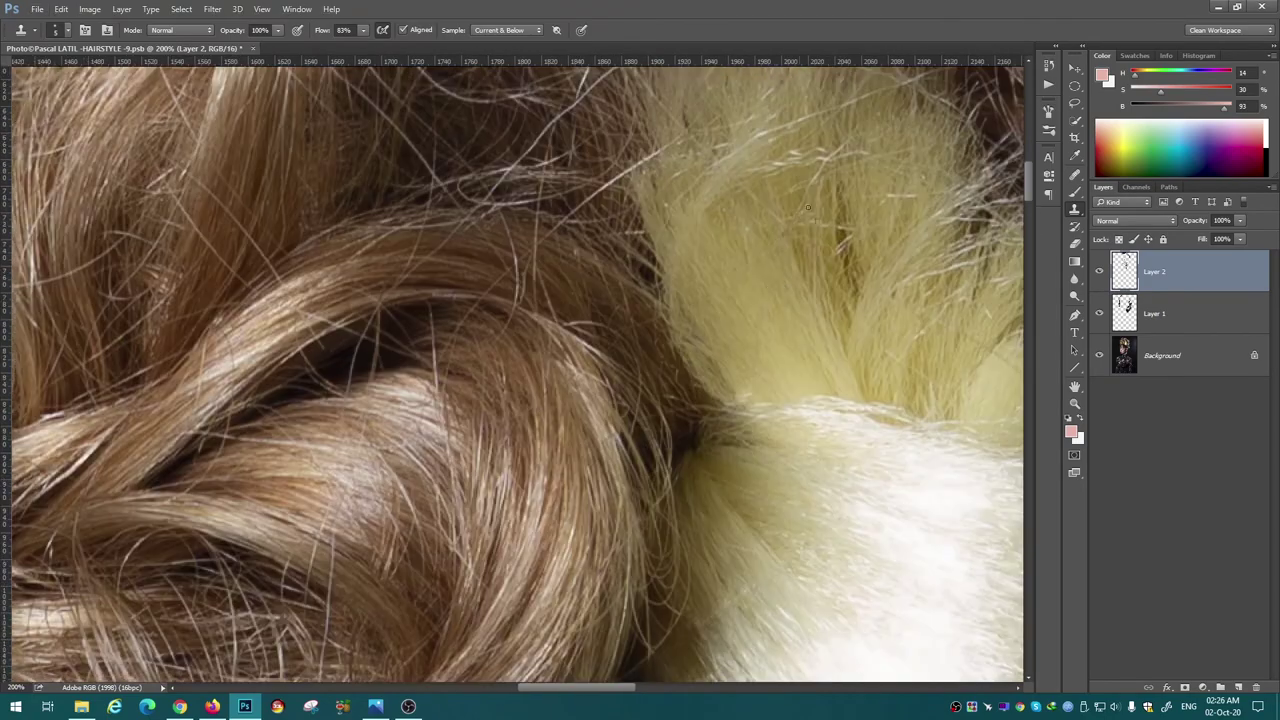
{"action": "scroll", "coordinate": [720, 430], "scroll_direction": "right", "scroll_amount": 3}
{"action": "scroll", "coordinate": [764, 440], "scroll_direction": "left", "scroll_amount": 3}
{"action": "scroll", "coordinate": [650, 500], "scroll_direction": "down", "scroll_amount": 5}
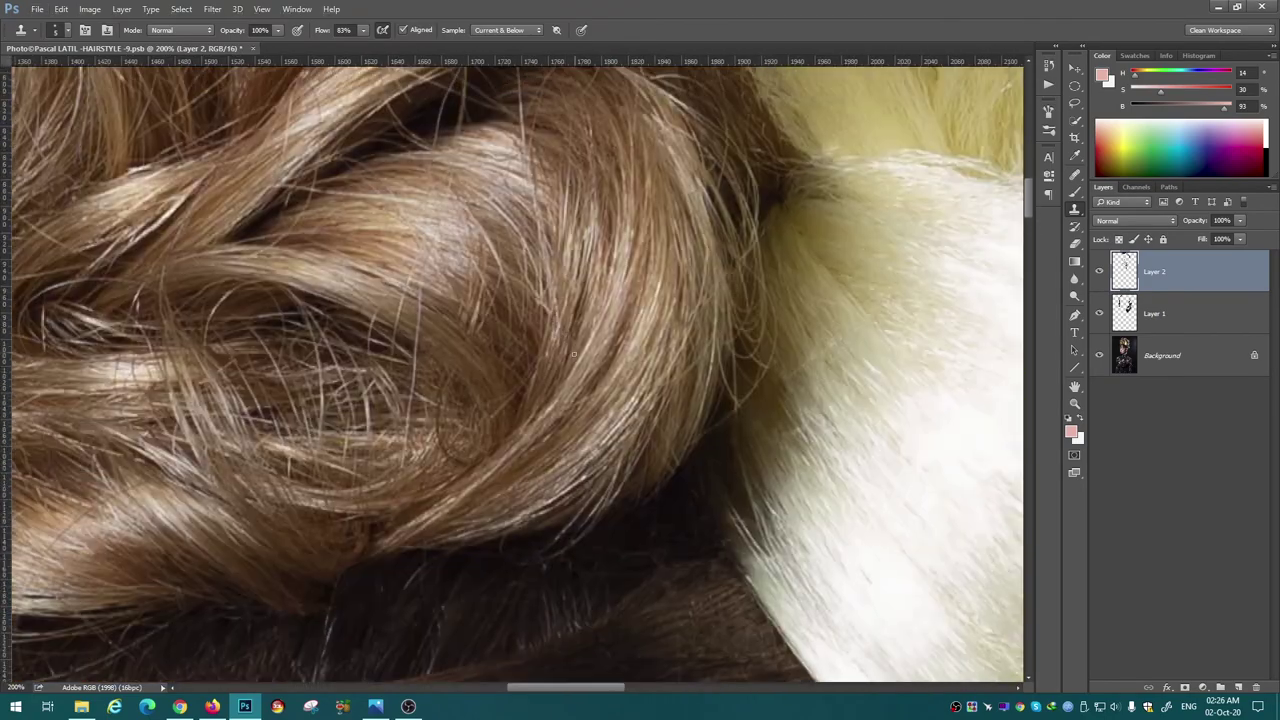
{"action": "scroll", "coordinate": [560, 360], "scroll_direction": "left", "scroll_amount": 2}
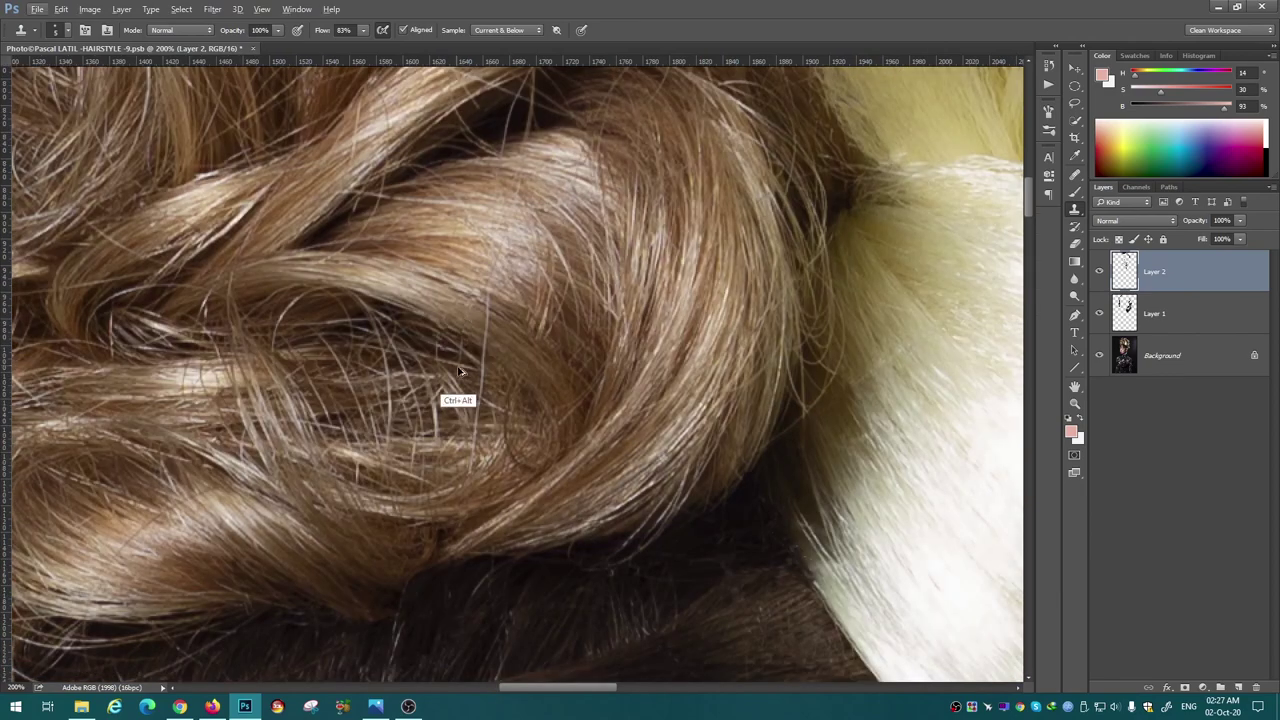
{"action": "scroll", "coordinate": [492, 420], "scroll_direction": "down", "scroll_amount": 2}
{"action": "scroll", "coordinate": [510, 410], "scroll_direction": "left", "scroll_amount": 2}
{"action": "scroll", "coordinate": [510, 410], "scroll_direction": "up", "scroll_amount": 4}
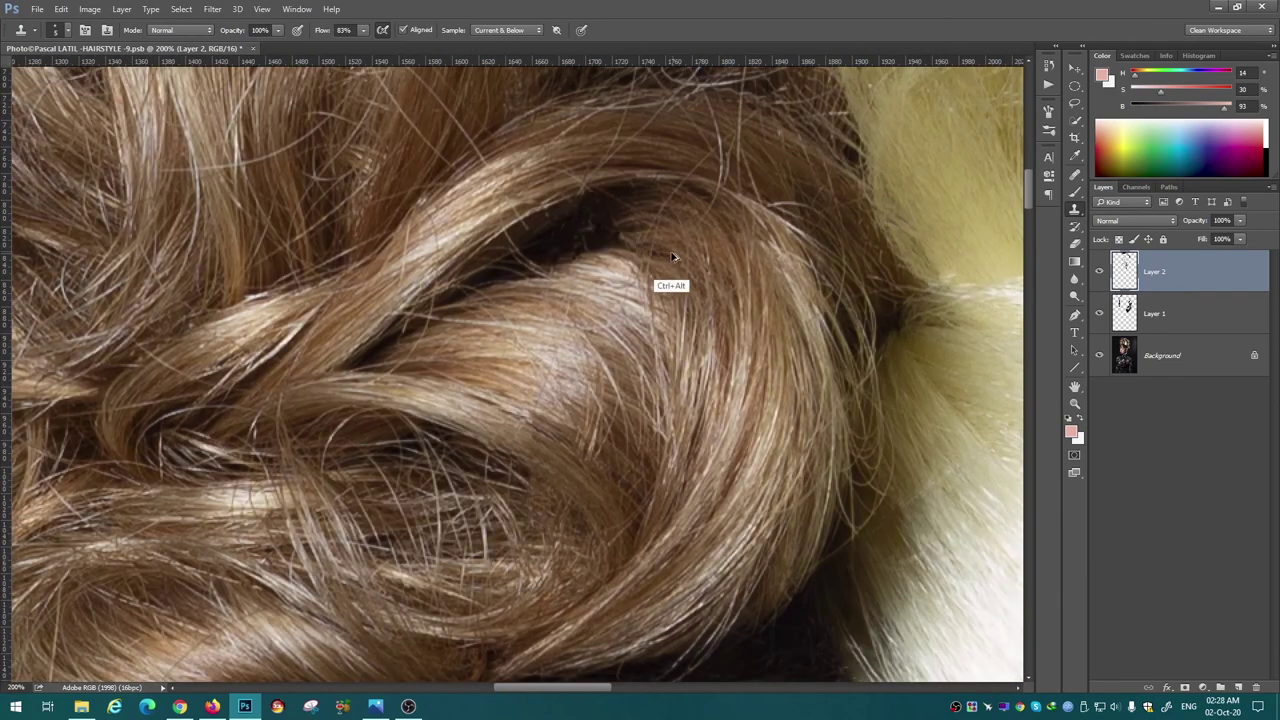
{"action": "scroll", "coordinate": [671, 285], "scroll_direction": "up", "scroll_amount": 1}
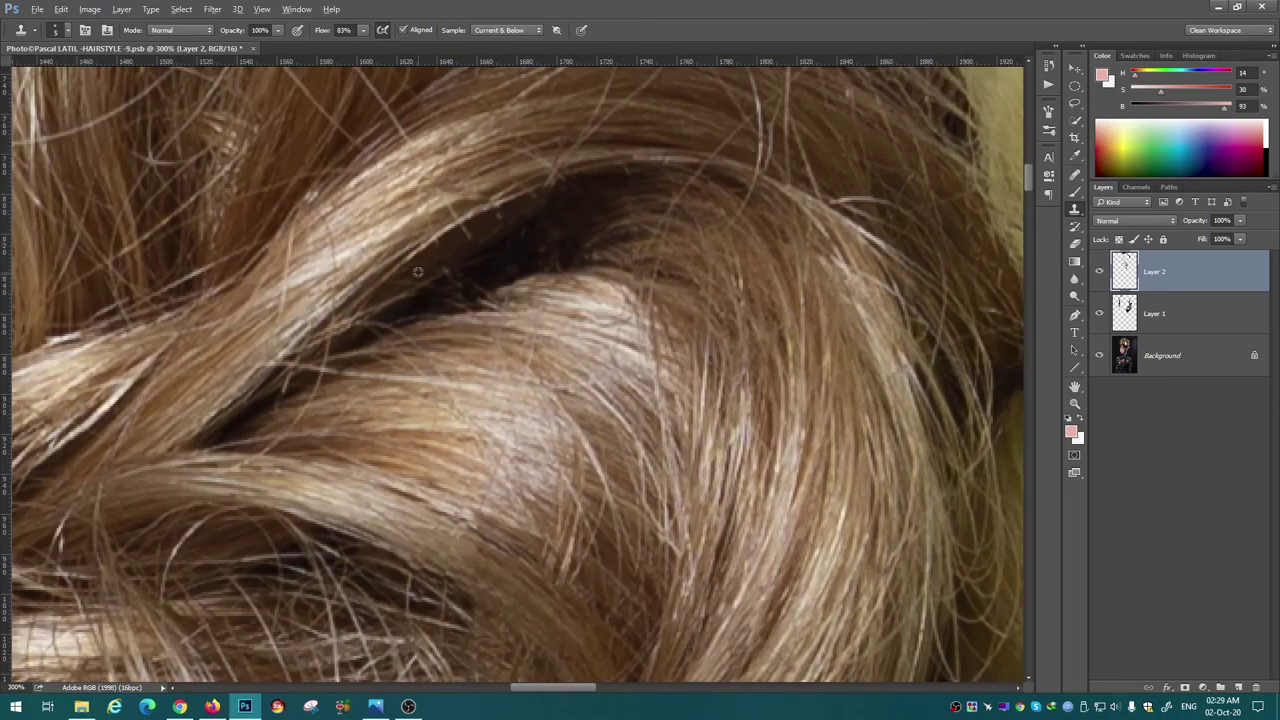
{"action": "scroll", "coordinate": [505, 280], "scroll_direction": "left", "scroll_amount": 2}
{"action": "scroll", "coordinate": [505, 280], "scroll_direction": "up", "scroll_amount": 1}
{"action": "scroll", "coordinate": [514, 288], "scroll_direction": "up", "scroll_amount": 2}
{"action": "scroll", "coordinate": [514, 288], "scroll_direction": "left", "scroll_amount": 1}
{"action": "scroll", "coordinate": [514, 288], "scroll_direction": "up", "scroll_amount": 1}
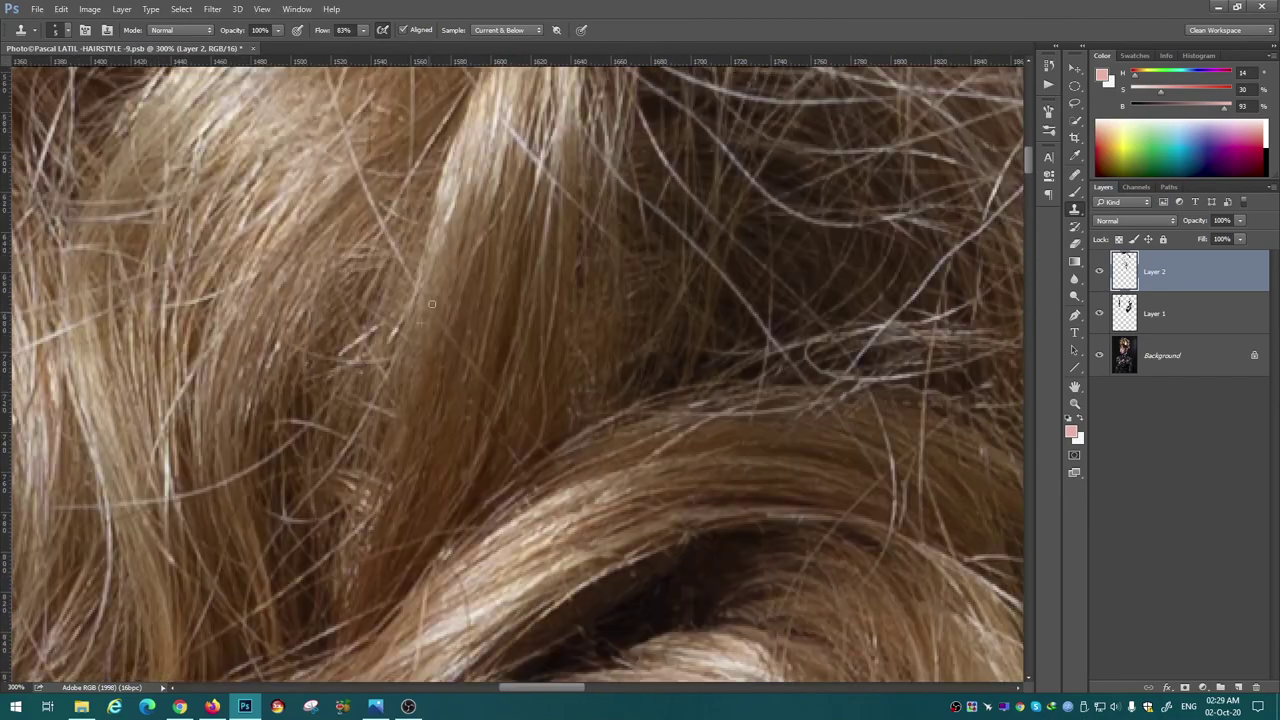
{"action": "scroll", "coordinate": [540, 330], "scroll_direction": "down", "scroll_amount": 3}
{"action": "scroll", "coordinate": [540, 330], "scroll_direction": "left", "scroll_amount": 1}
{"action": "scroll", "coordinate": [600, 380], "scroll_direction": "right", "scroll_amount": 2}
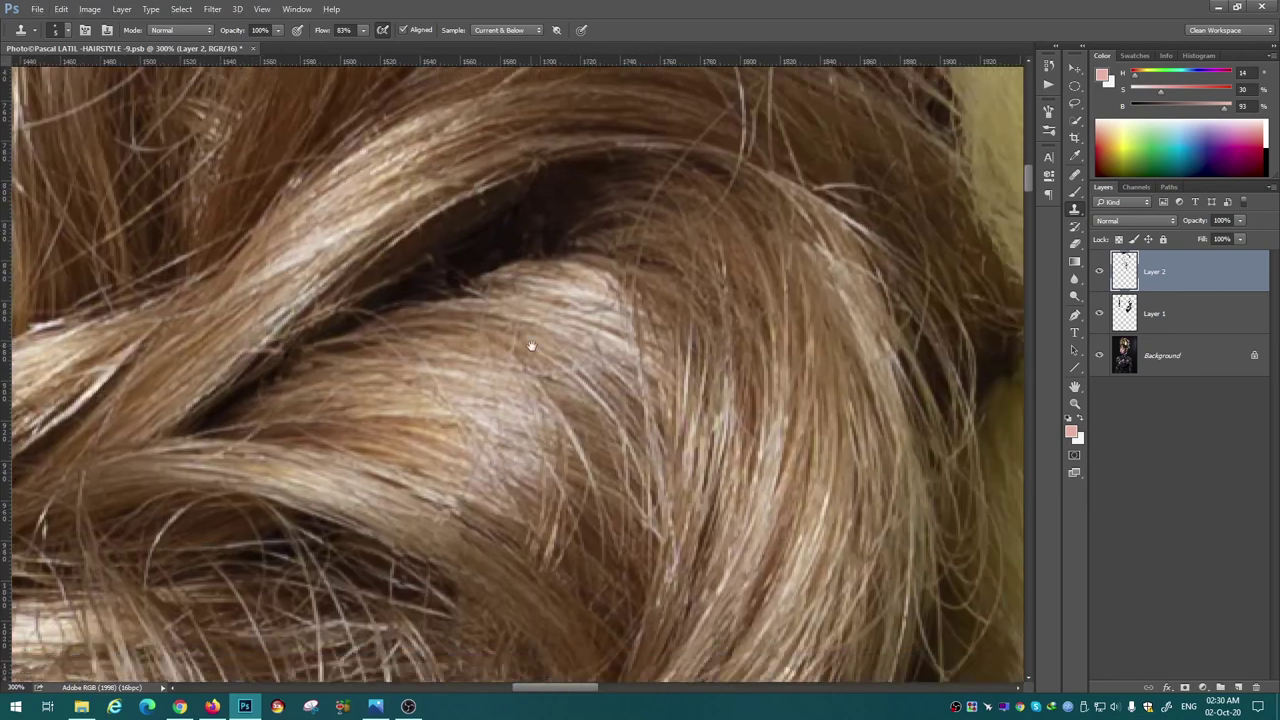
{"action": "scroll", "coordinate": [530, 337], "scroll_direction": "right", "scroll_amount": 2}
{"action": "scroll", "coordinate": [537, 313], "scroll_direction": "right", "scroll_amount": 1}
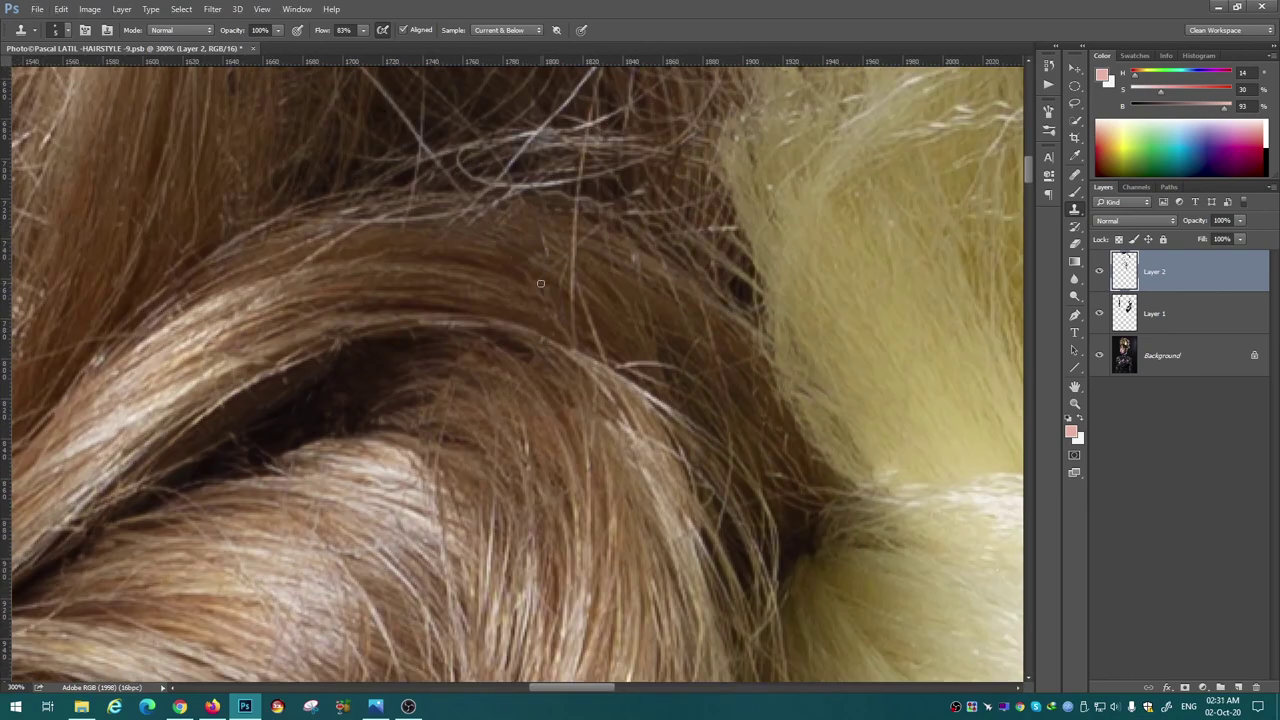
{"action": "scroll", "coordinate": [640, 440], "scroll_direction": "down", "scroll_amount": 1}
{"action": "scroll", "coordinate": [640, 440], "scroll_direction": "right", "scroll_amount": 1}
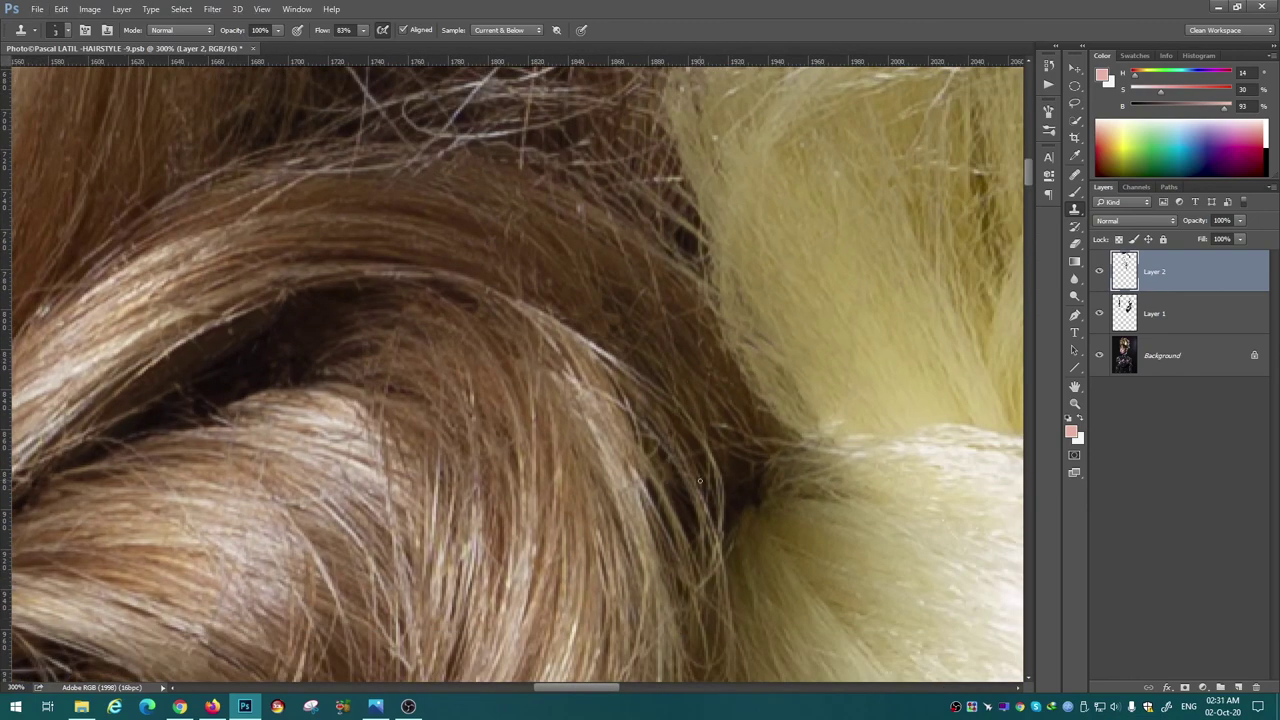
{"action": "scroll", "coordinate": [760, 400], "scroll_direction": "right", "scroll_amount": 2}
{"action": "scroll", "coordinate": [849, 252], "scroll_direction": "up", "scroll_amount": 2}
{"action": "scroll", "coordinate": [700, 320], "scroll_direction": "right", "scroll_amount": 3}
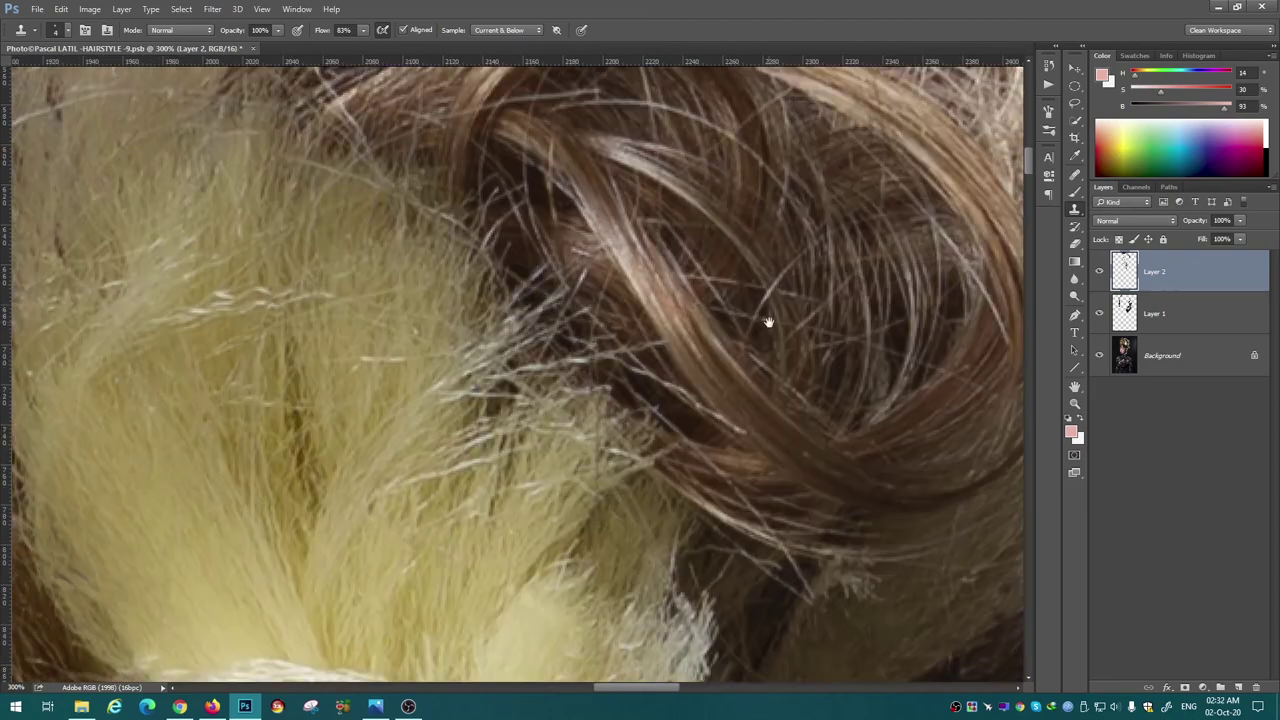
{"action": "scroll", "coordinate": [423, 243], "scroll_direction": "up", "scroll_amount": 2}
{"action": "scroll", "coordinate": [363, 299], "scroll_direction": "down", "scroll_amount": 1}
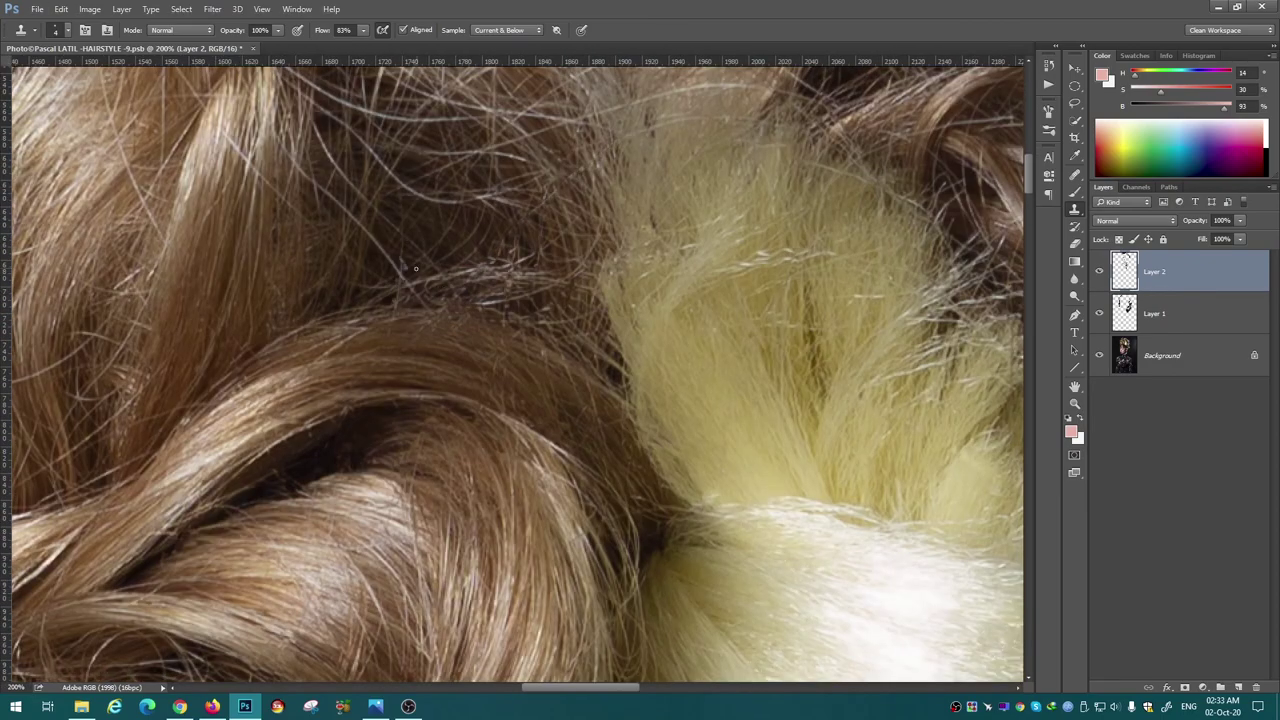
{"action": "scroll", "coordinate": [370, 275], "scroll_direction": "up", "scroll_amount": 2}
{"action": "scroll", "coordinate": [365, 273], "scroll_direction": "left", "scroll_amount": 2}
{"action": "key", "text": "ctrl+minus"}
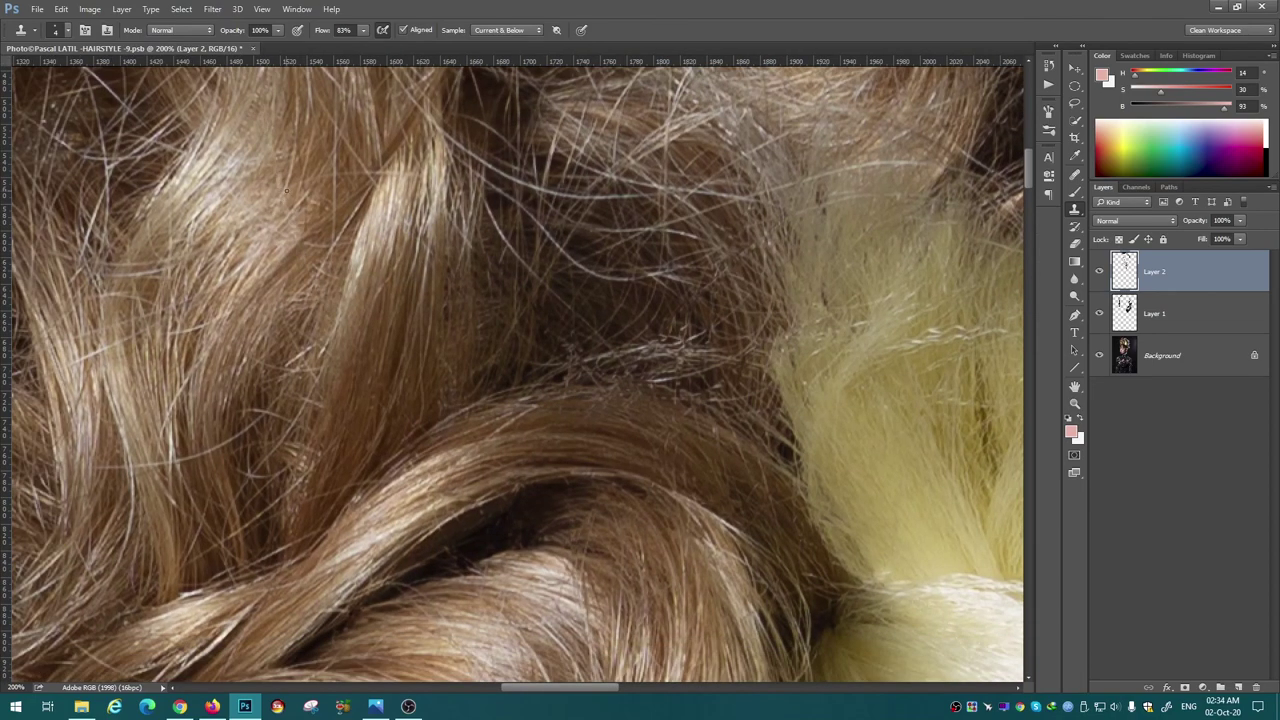
{"action": "key", "text": "ctrl+minus"}
{"action": "key", "text": "ctrl+minus"}
{"action": "key", "text": "ctrl+minus"}
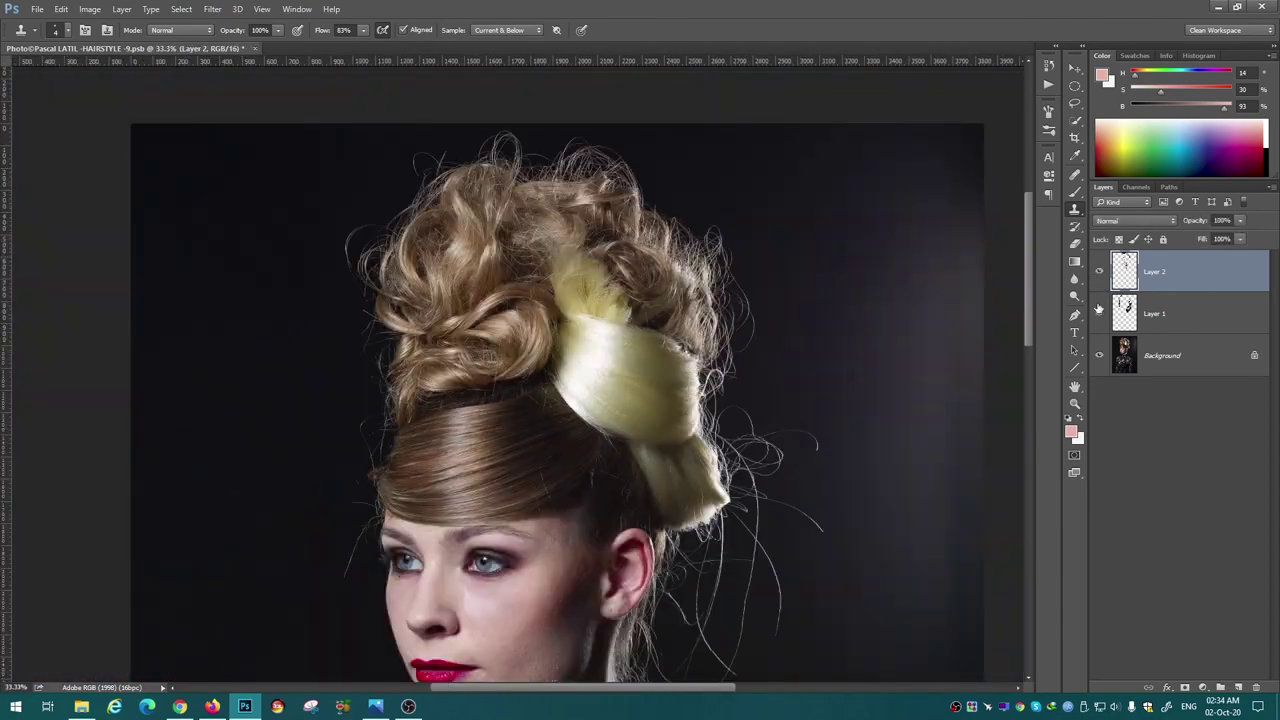
{"action": "key", "text": "ctrl+plus"}
Add a new layer and give the Brush pen-pressure Shape Dynamics (16% minimum) with Build-up.
{"action": "key", "text": "b"}
{"action": "key", "text": "F5"}
{"action": "left_click", "coordinate": [808, 152]}
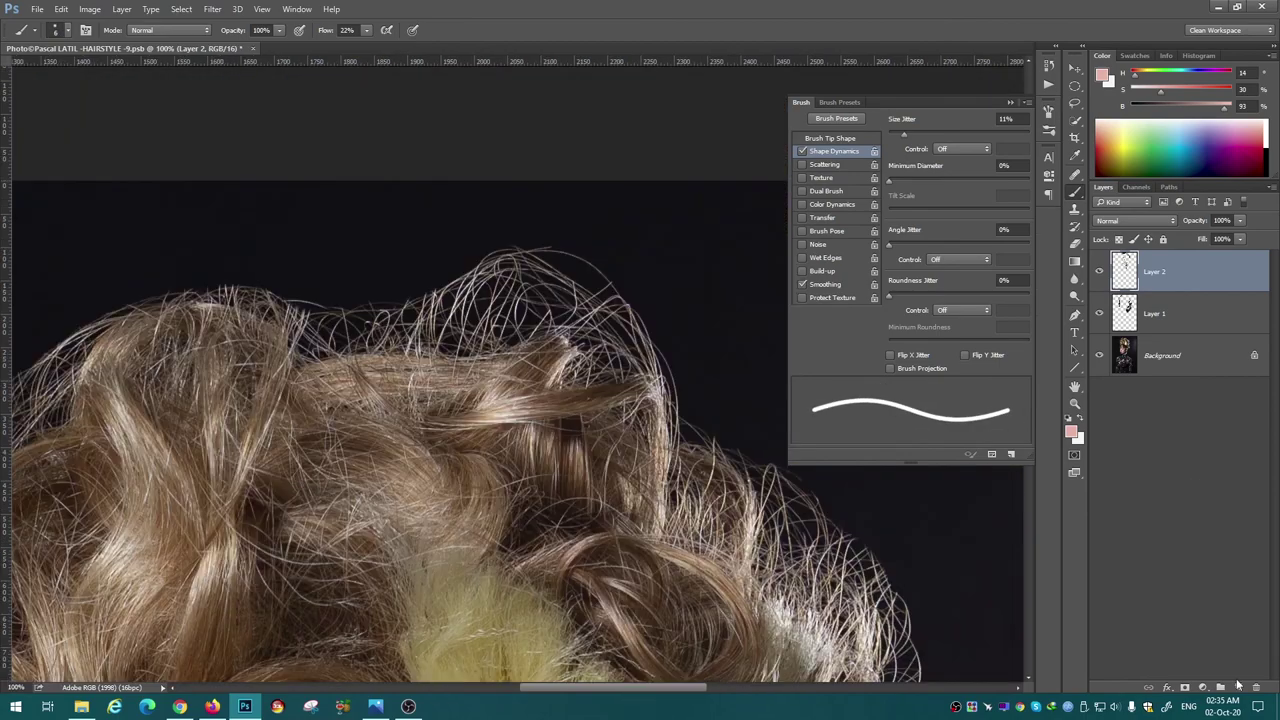
{"action": "left_click", "coordinate": [606, 312], "text": "alt"}
{"action": "key", "text": "bracketright"}
{"action": "left_click", "coordinate": [386, 30]}
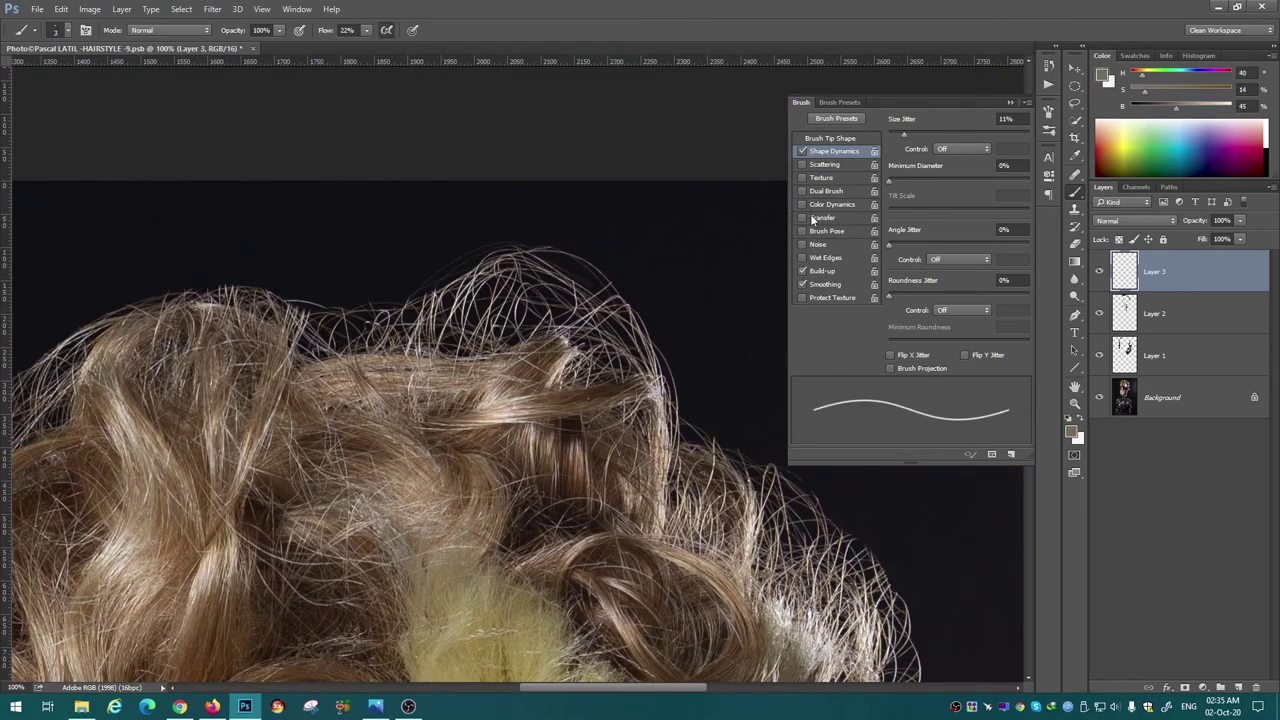
{"action": "left_click", "coordinate": [822, 217]}
{"action": "key", "text": "bracketright"}
{"action": "left_click", "coordinate": [830, 151]}
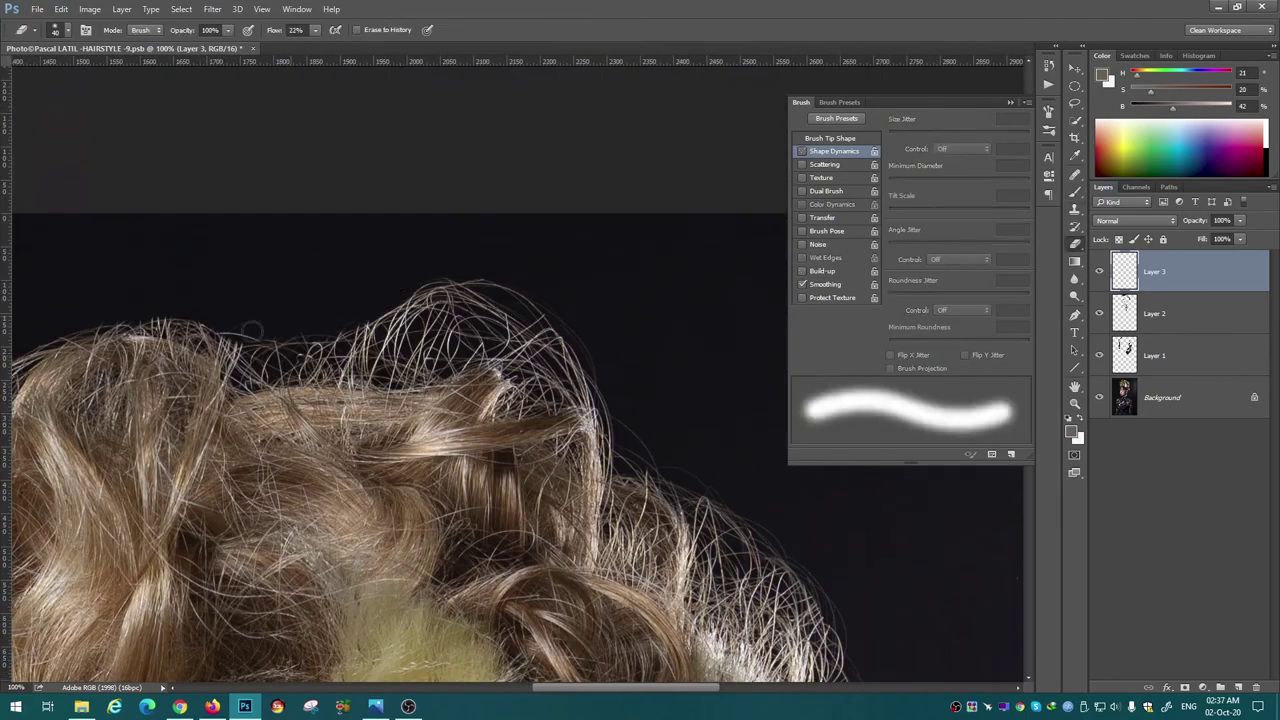
{"action": "left_click_drag", "start_coordinate": [888, 181], "coordinate": [911, 181]}
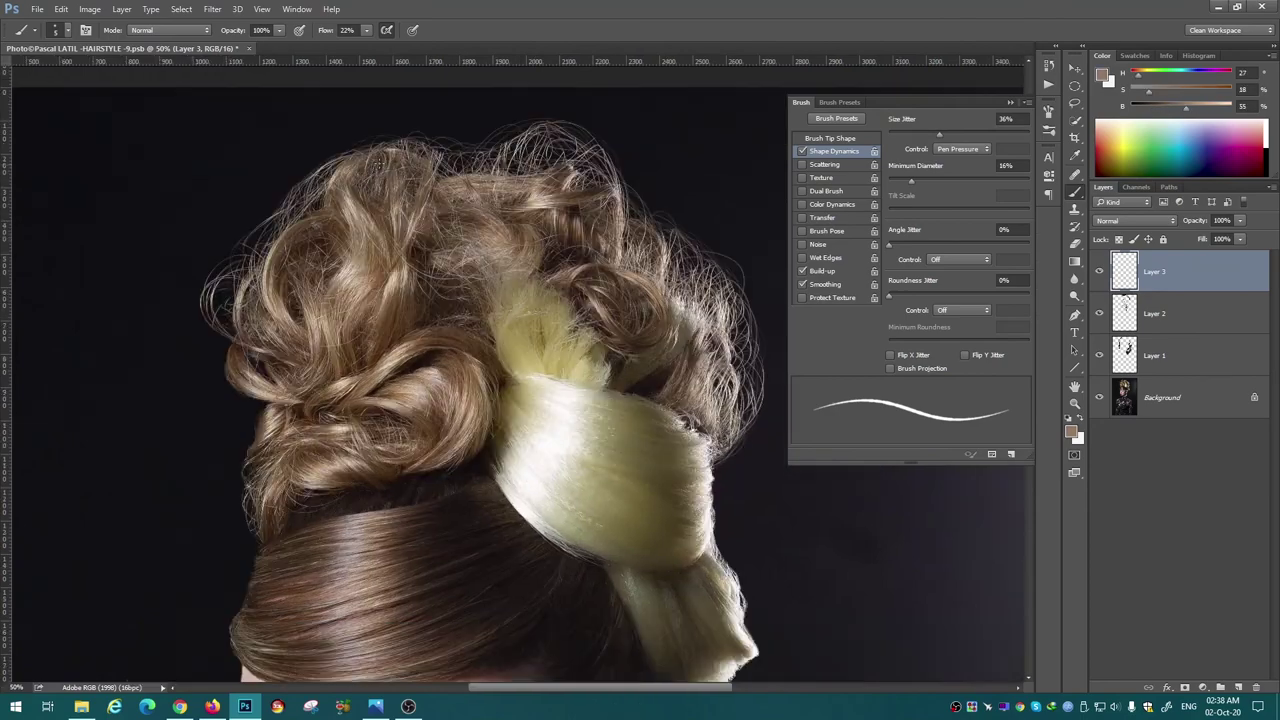
Rotate the view along the hair direction and sample a brown hair colour to paint with.
{"action": "key", "text": "ctrl+minus"}
{"action": "key", "text": "F5"}
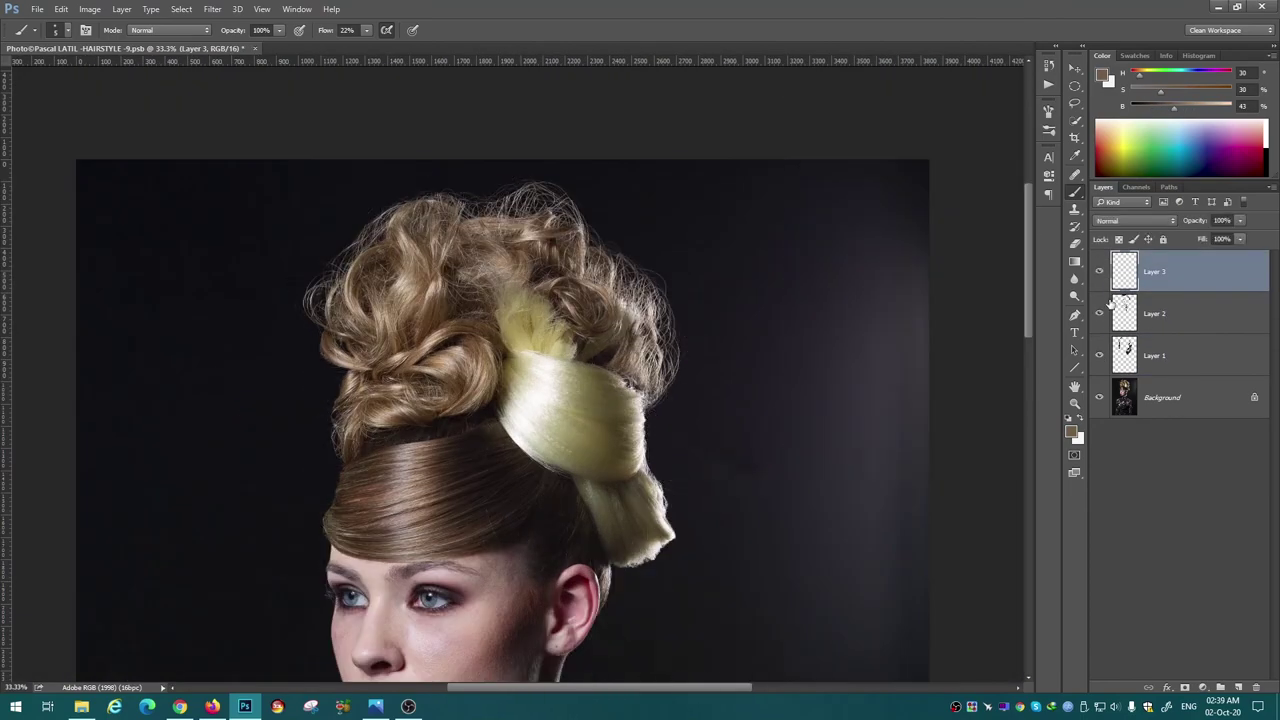
{"action": "key", "text": "ctrl+plus"}
{"action": "key", "text": "r"}
{"action": "mouse_move", "coordinate": [557, 337]}
{"action": "left_mouse_down"}
{"action": "mouse_move", "coordinate": [504, 510]}
{"action": "mouse_move", "coordinate": [556, 300]}
{"action": "left_mouse_up"}
{"action": "key", "text": "b"}
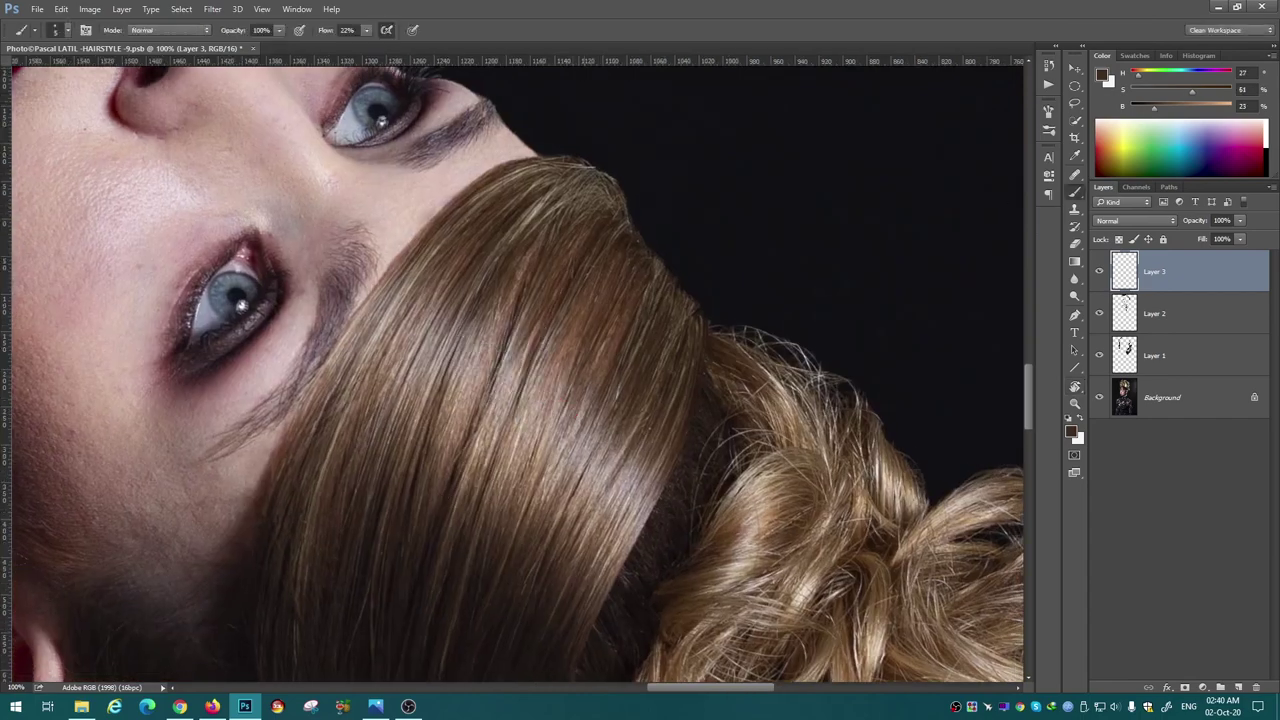
{"action": "left_click", "coordinate": [530, 197], "text": "alt"}
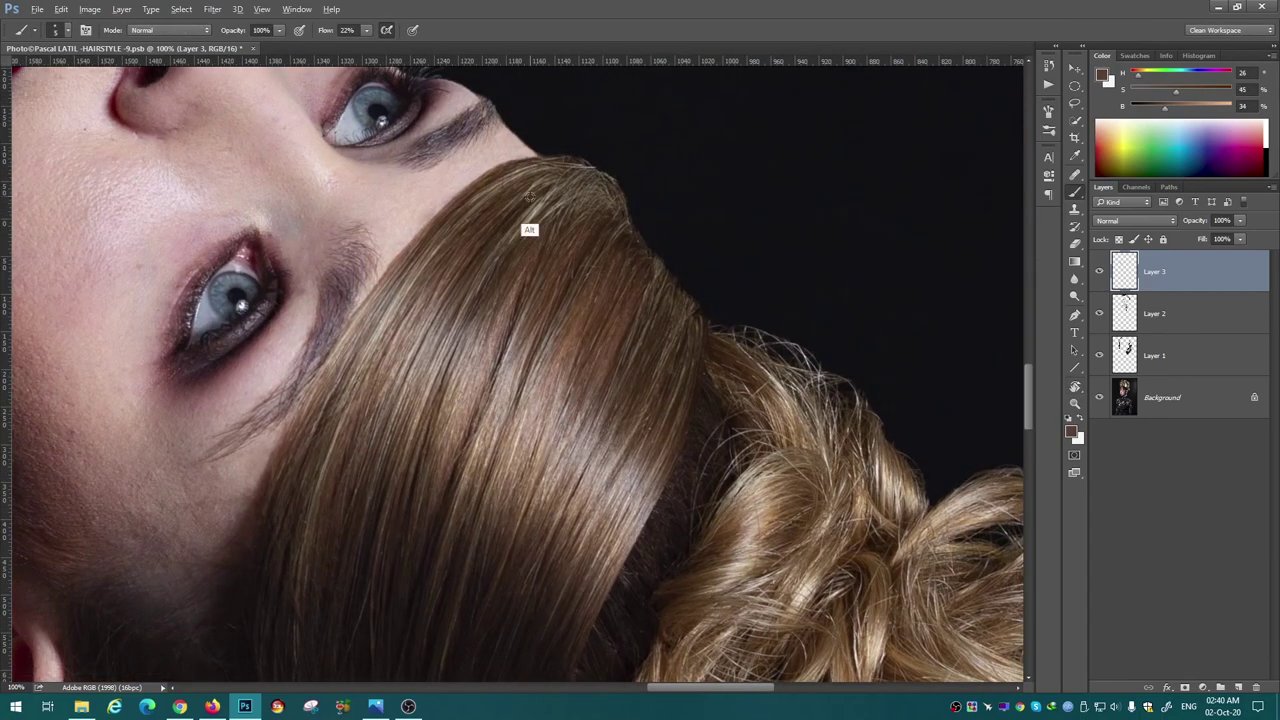
{"action": "left_click", "coordinate": [594, 323], "text": "alt"}
{"action": "left_click_drag", "start_coordinate": [594, 323], "coordinate": [594, 253]}
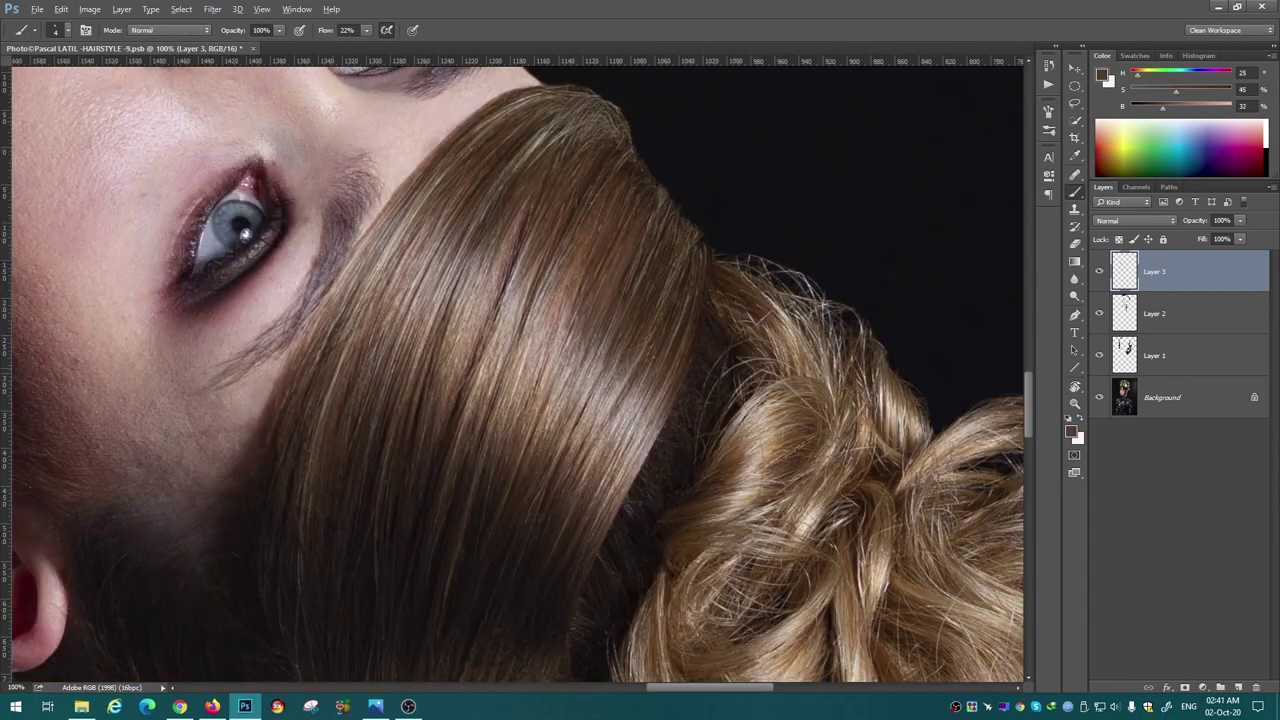
{"action": "key", "text": "ctrl+minus"}
{"action": "key", "text": "ctrl+minus"}
{"action": "key", "text": "ctrl+minus"}
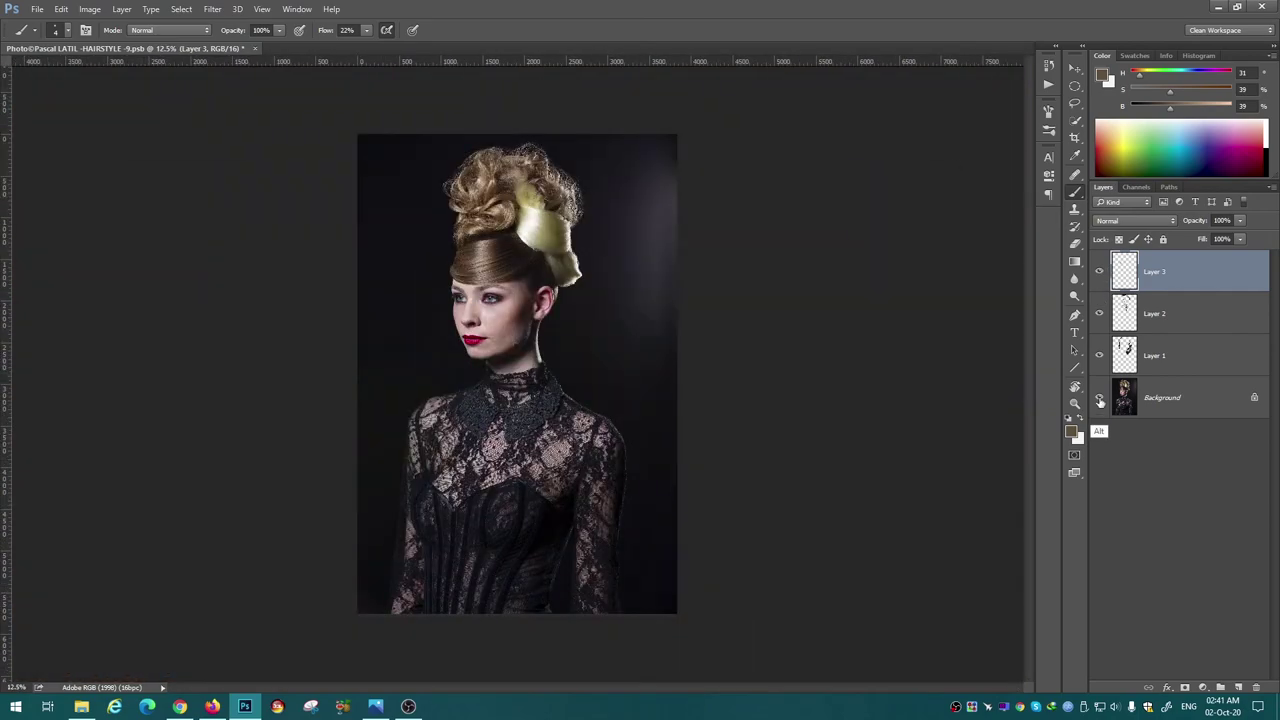
{"action": "key", "text": "ctrl+plus"}
{"action": "key", "text": "ctrl+plus"}
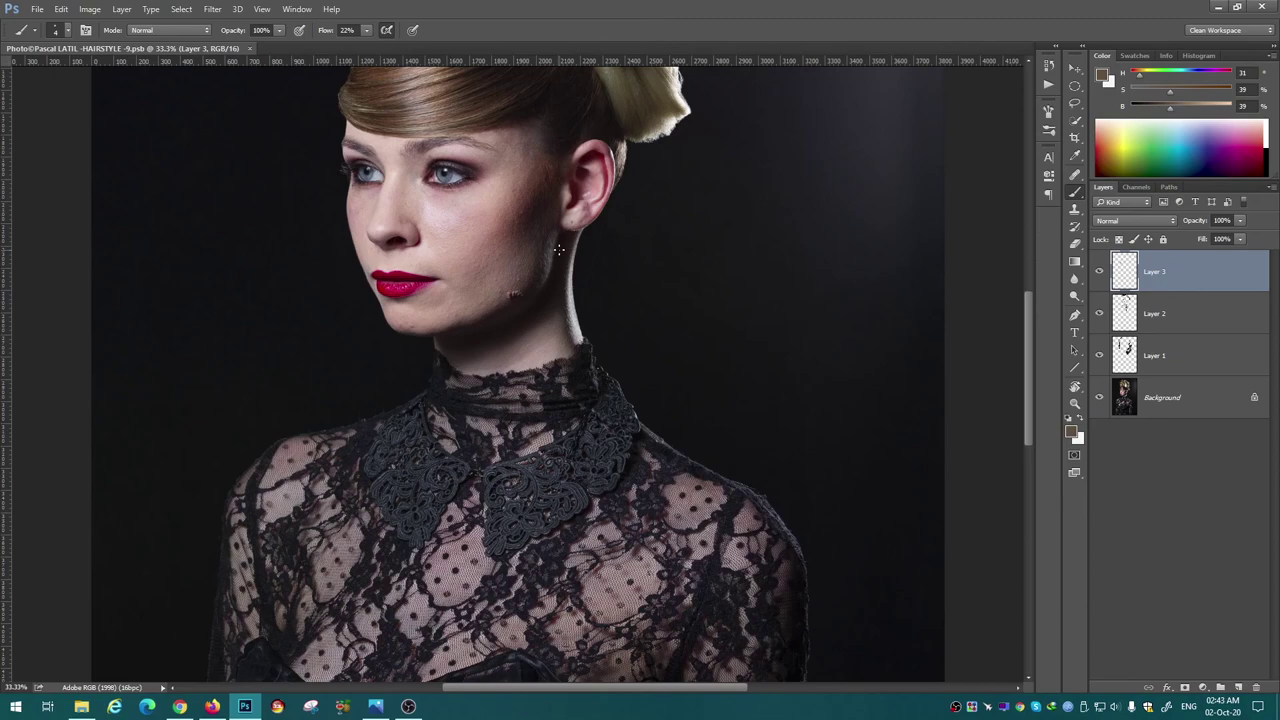
{"action": "scroll", "coordinate": [638, 277], "scroll_direction": "up", "scroll_amount": 5}
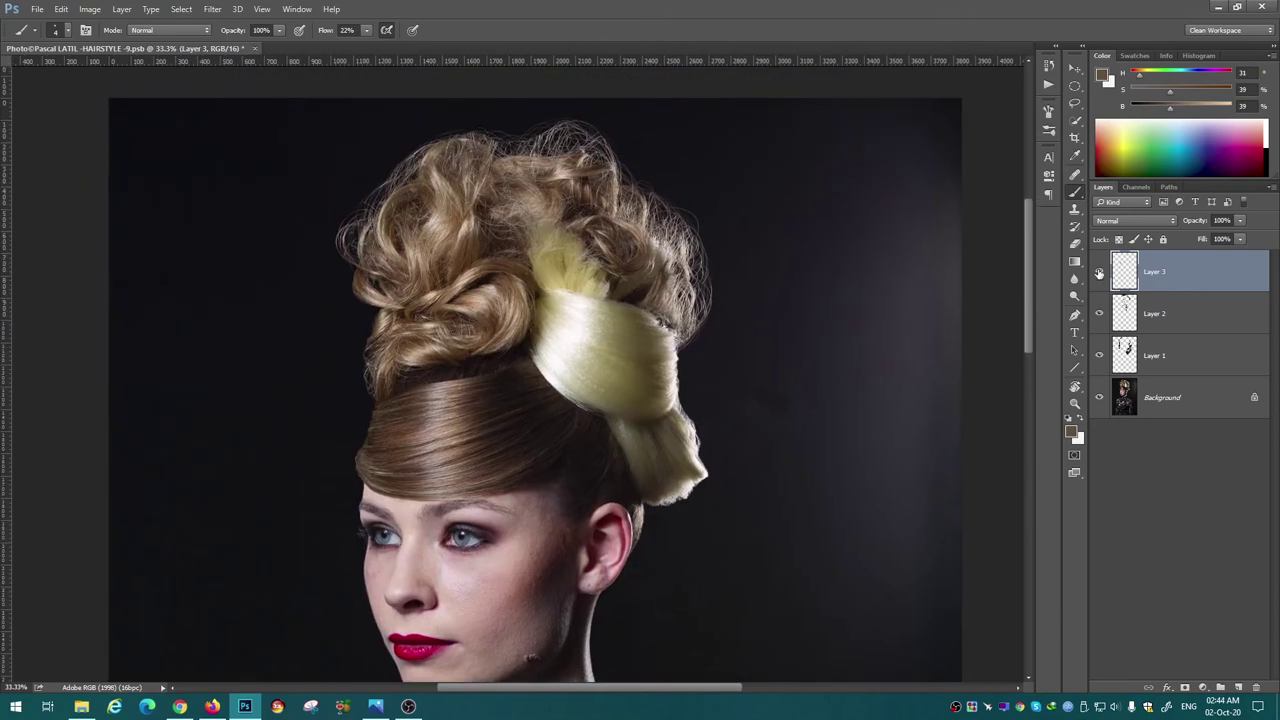
{"action": "key", "text": "ctrl+plus"}
{"action": "key", "text": "ctrl+plus"}
{"action": "key", "text": "ctrl+plus"}
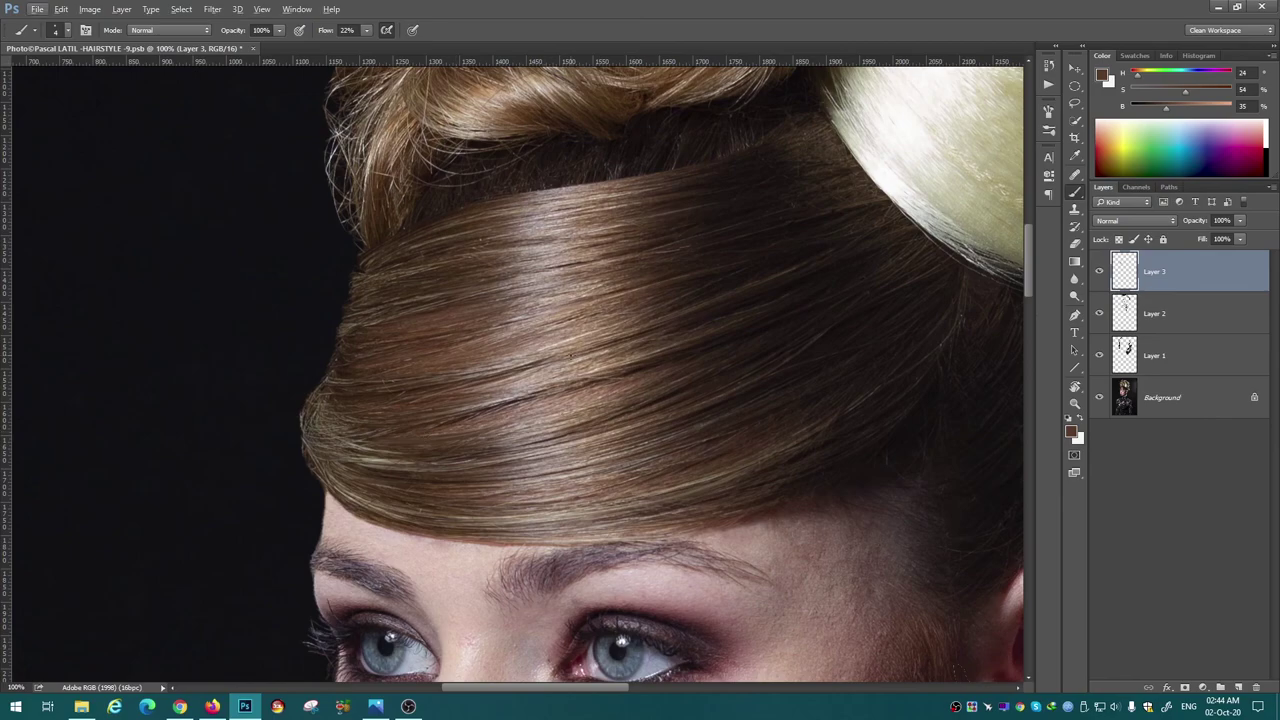
{"action": "scroll", "coordinate": [348, 316], "scroll_direction": "up", "scroll_amount": 3}
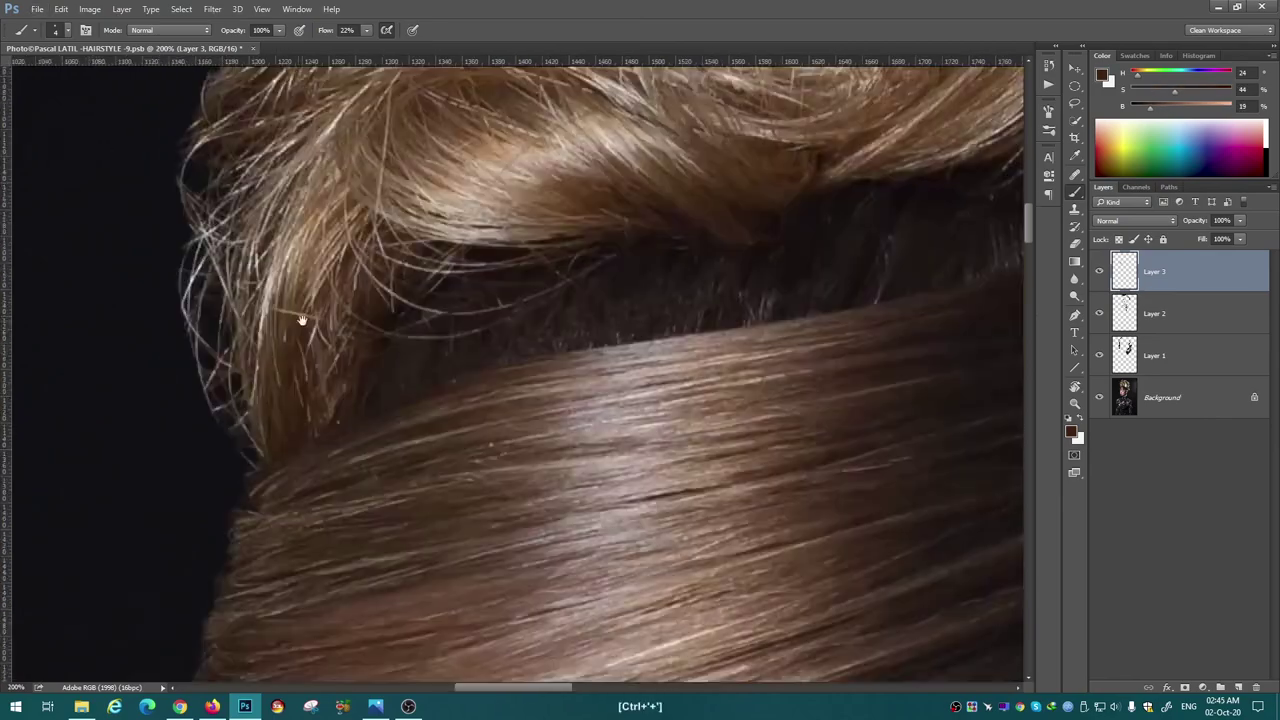
{"action": "scroll", "coordinate": [320, 318], "scroll_direction": "up", "scroll_amount": 2}
{"action": "scroll", "coordinate": [430, 220], "scroll_direction": "up", "scroll_amount": 2}
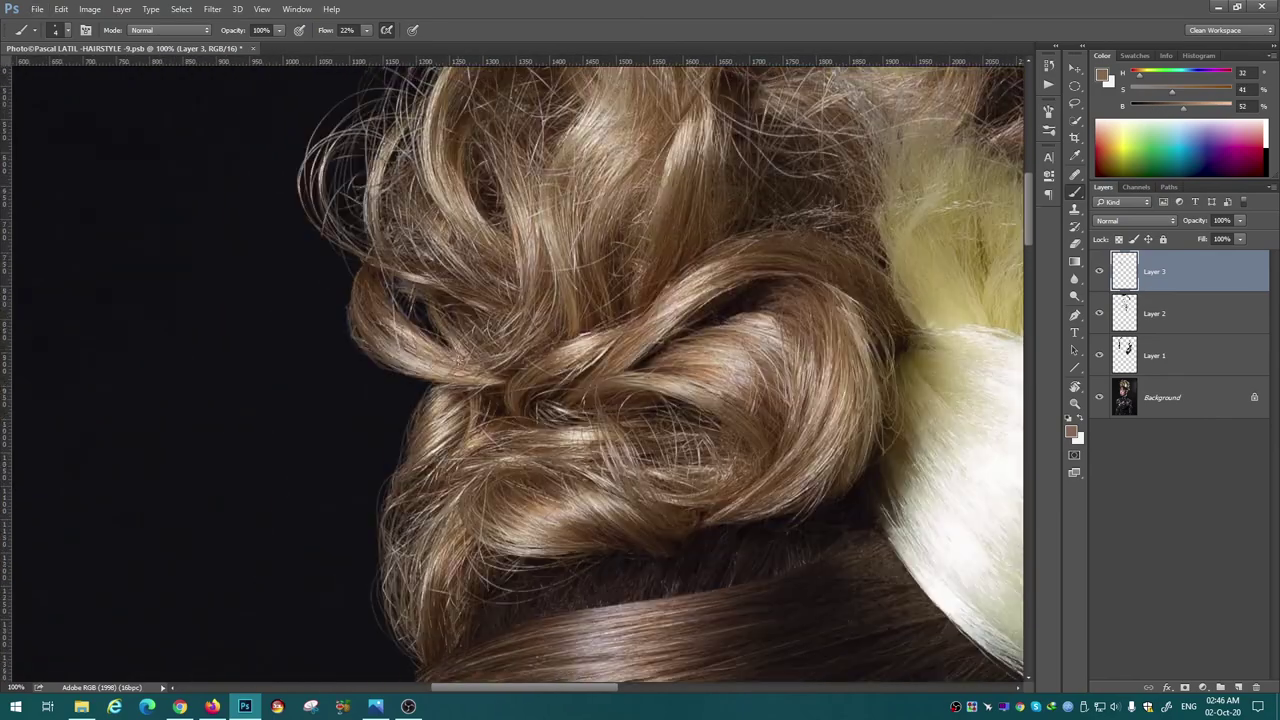
{"action": "scroll", "coordinate": [400, 380], "scroll_direction": "up", "scroll_amount": 2}
{"action": "scroll", "coordinate": [520, 240], "scroll_direction": "up", "scroll_amount": 2}
{"action": "scroll", "coordinate": [600, 290], "scroll_direction": "down", "scroll_amount": 3}
{"action": "scroll", "coordinate": [430, 340], "scroll_direction": "down", "scroll_amount": 2}
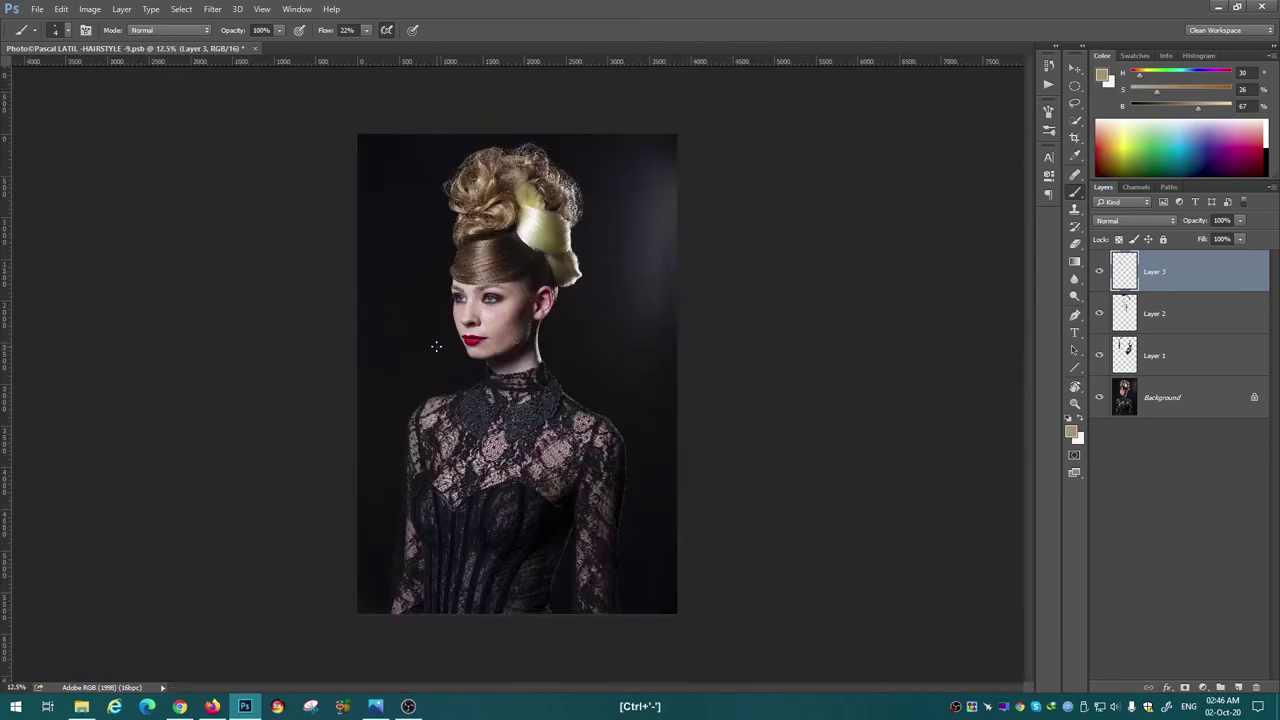
{"action": "scroll", "coordinate": [430, 340], "scroll_direction": "up", "scroll_amount": 1}
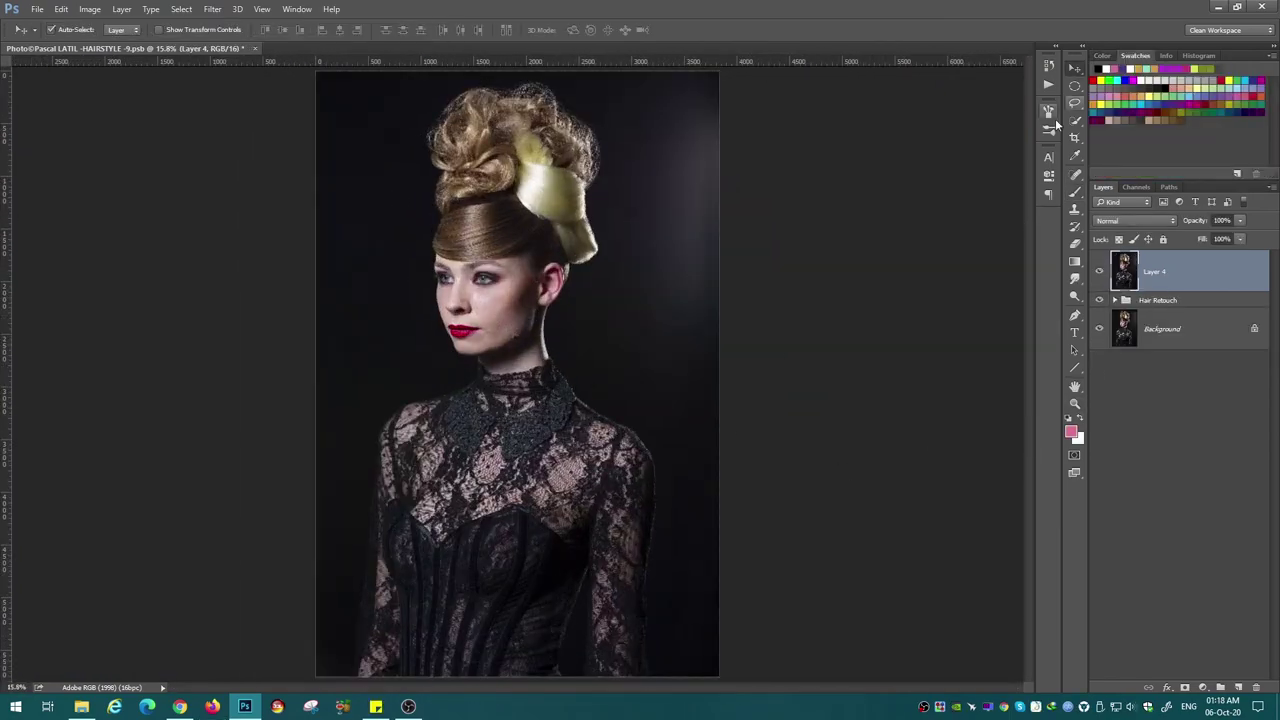
Add empty Layer 5, zoom into the face and sample clean skin for healing.
{"action": "left_click", "coordinate": [1115, 258]}
{"action": "scroll", "coordinate": [566, 224], "scroll_direction": "up", "scroll_amount": 5}
{"action": "key", "text": "ctrl+shift+alt+n"}
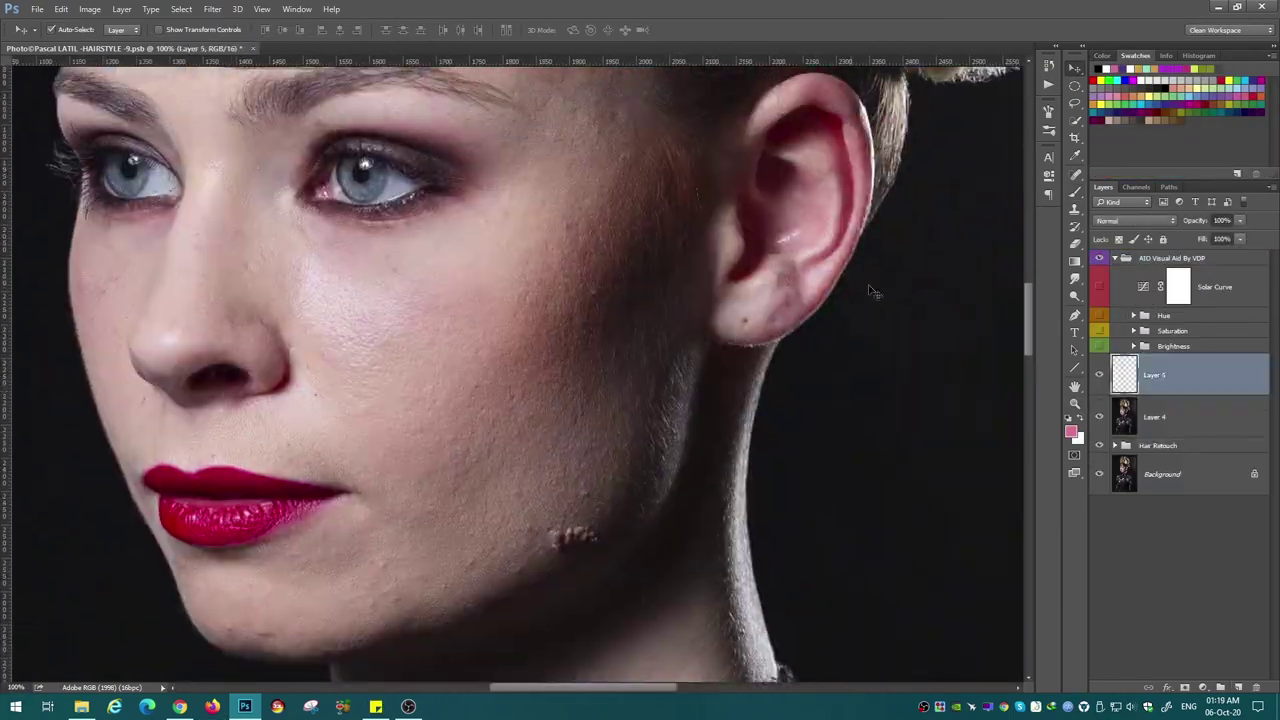
{"action": "key", "text": "j"}
{"action": "scroll", "coordinate": [565, 543], "scroll_direction": "up", "scroll_amount": 1}
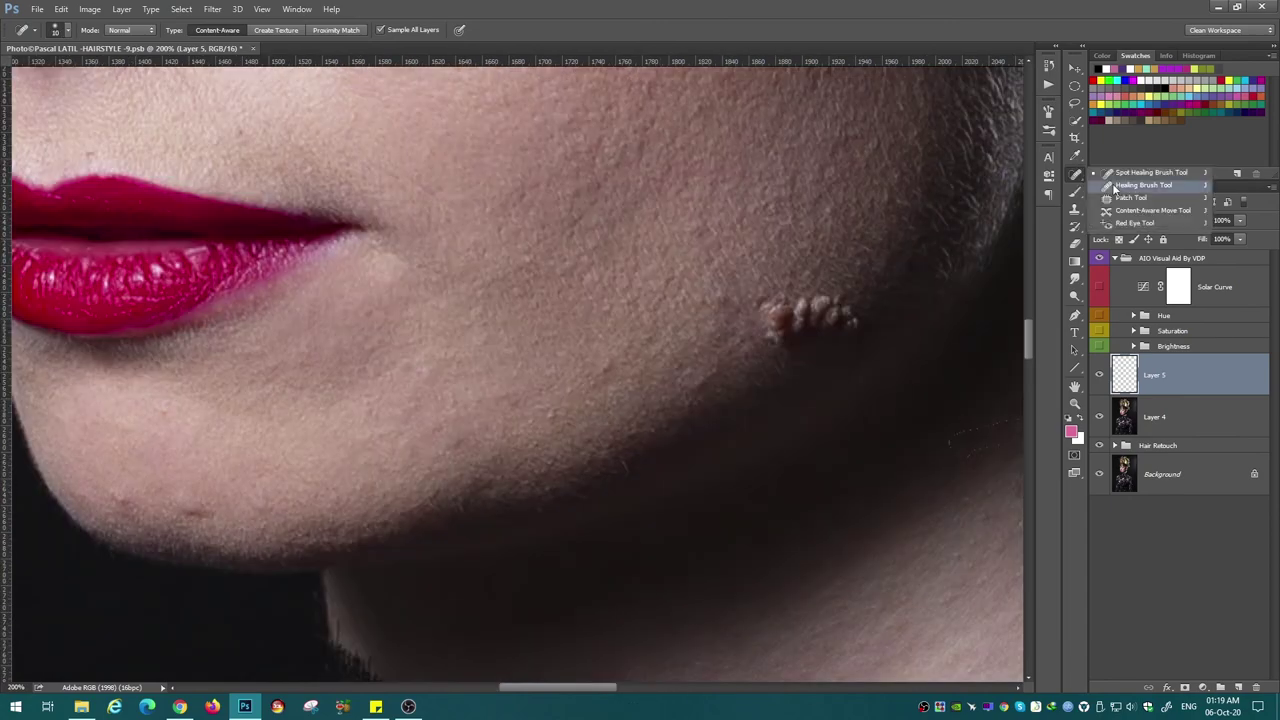
{"action": "key", "text": "s"}
{"action": "left_click", "coordinate": [249, 409], "text": "alt"}
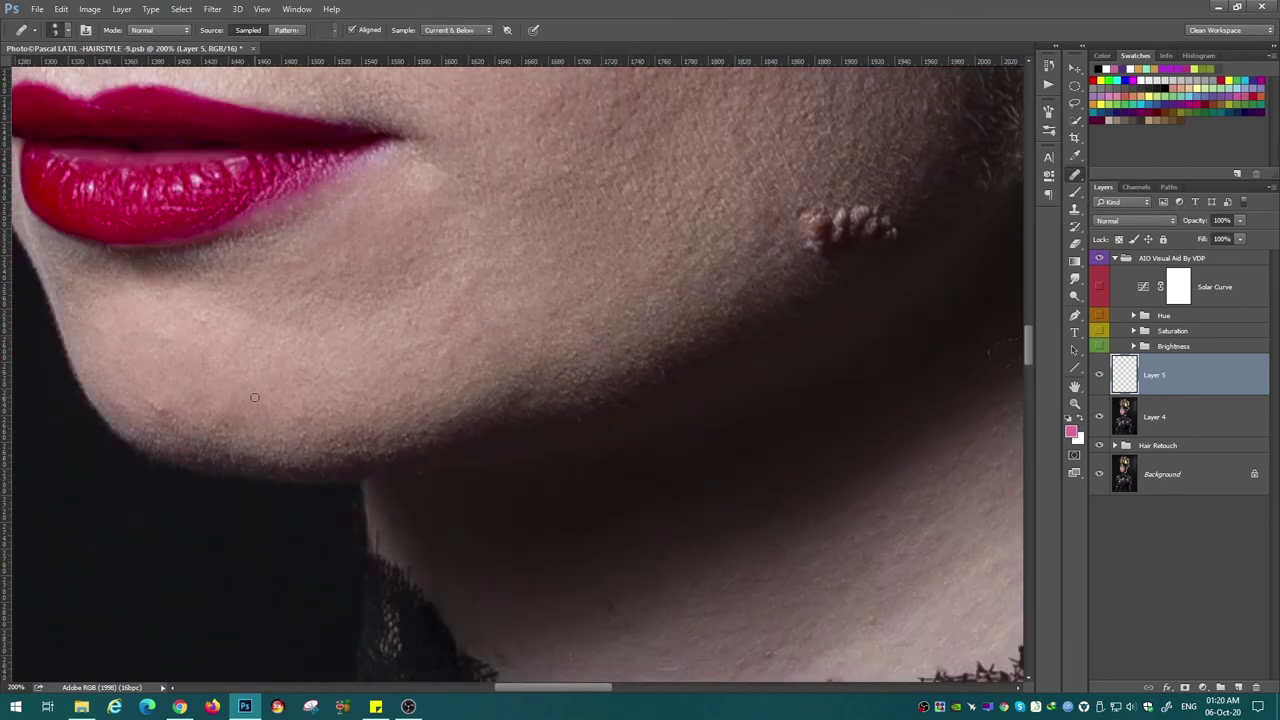
Resize the brush and spot-heal the raised mole cluster on the jaw.
{"action": "scroll", "coordinate": [307, 437], "scroll_direction": "up", "scroll_amount": 3}
{"action": "scroll", "coordinate": [657, 337], "scroll_direction": "up", "scroll_amount": 5}
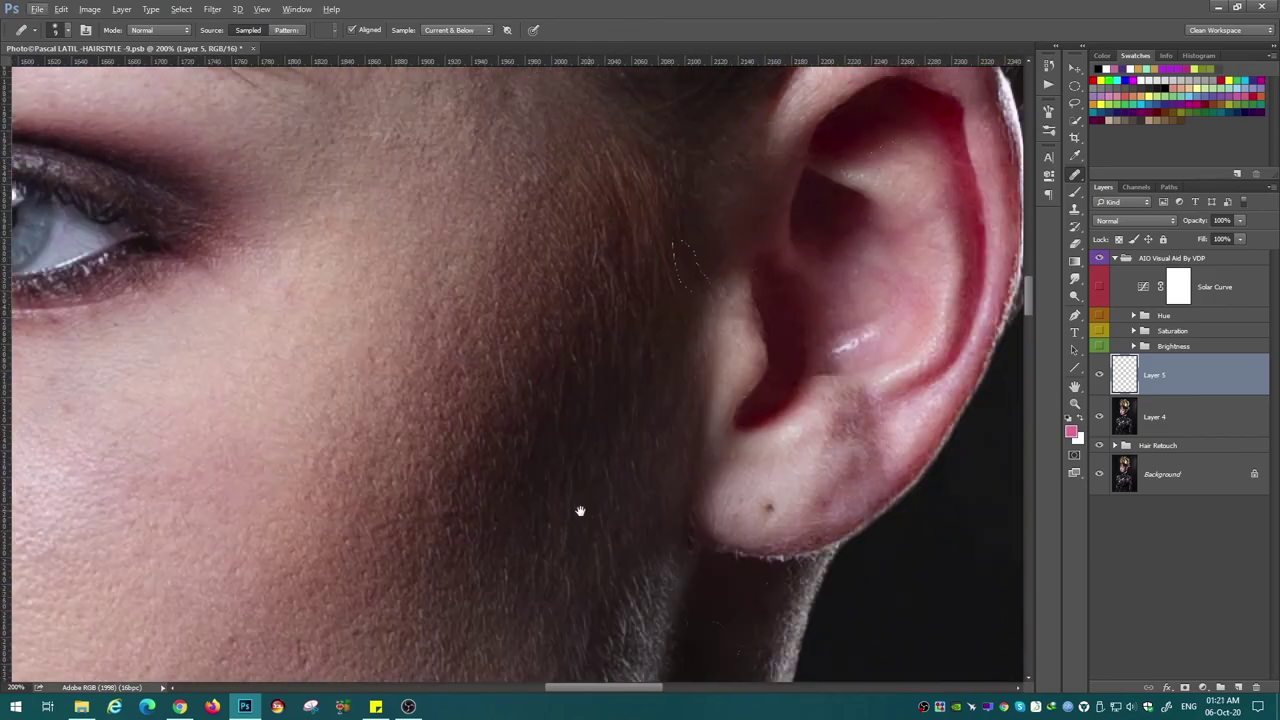
{"action": "scroll", "coordinate": [580, 509], "scroll_direction": "left", "scroll_amount": 5}
{"action": "scroll", "coordinate": [307, 295], "scroll_direction": "up", "scroll_amount": 1}
{"action": "scroll", "coordinate": [305, 298], "scroll_direction": "down", "scroll_amount": 1}
{"action": "scroll", "coordinate": [183, 307], "scroll_direction": "left", "scroll_amount": 1}
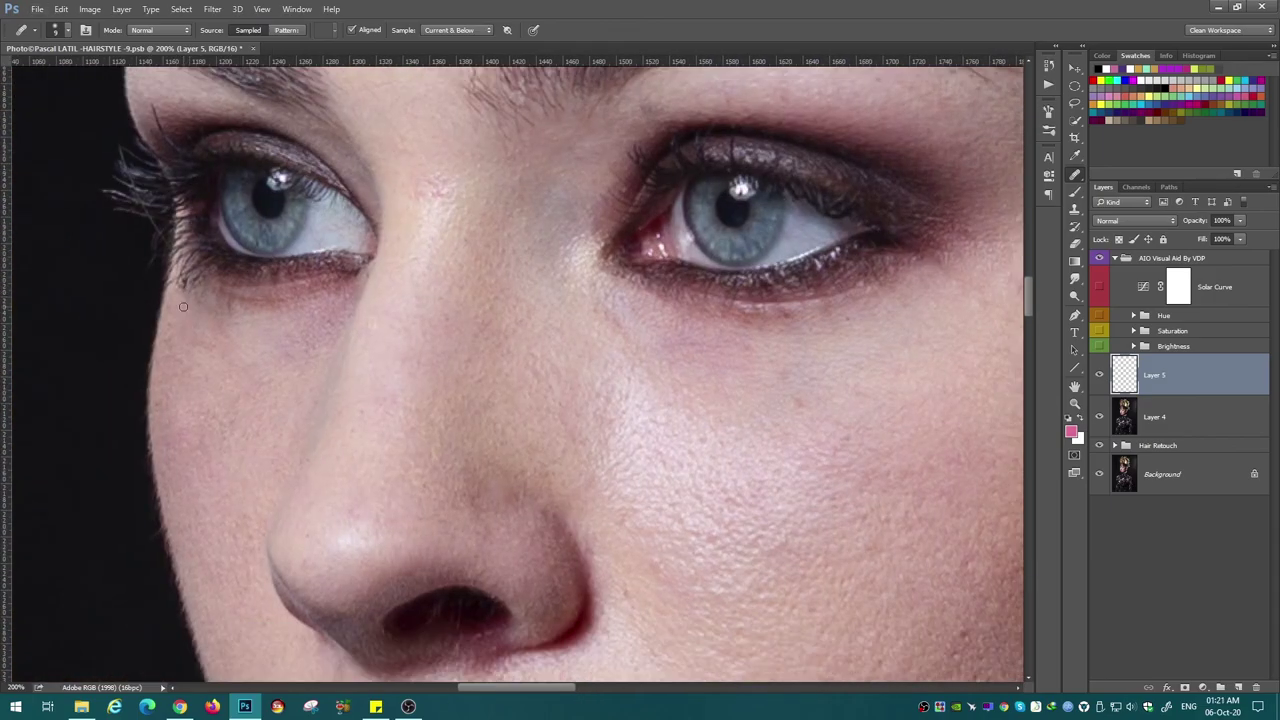
{"action": "scroll", "coordinate": [566, 249], "scroll_direction": "up", "scroll_amount": 1}
{"action": "scroll", "coordinate": [566, 249], "scroll_direction": "right", "scroll_amount": 3}
{"action": "scroll", "coordinate": [654, 140], "scroll_direction": "right", "scroll_amount": 2}
{"action": "scroll", "coordinate": [654, 140], "scroll_direction": "down", "scroll_amount": 1}
{"action": "scroll", "coordinate": [280, 584], "scroll_direction": "down", "scroll_amount": 5}
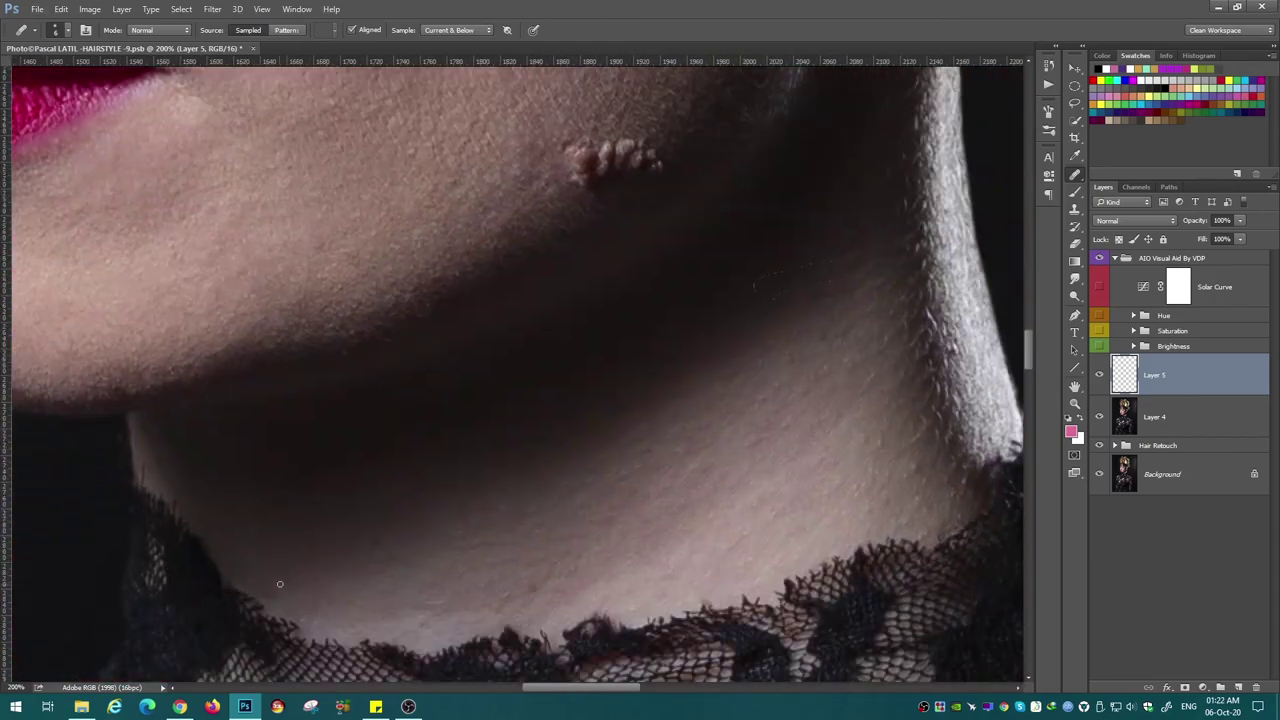
{"action": "scroll", "coordinate": [760, 330], "scroll_direction": "right", "scroll_amount": 3}
{"action": "right_click", "coordinate": [1075, 175]}
{"action": "left_click", "coordinate": [1130, 176]}
{"action": "scroll", "coordinate": [750, 370], "scroll_direction": "up", "scroll_amount": 3}
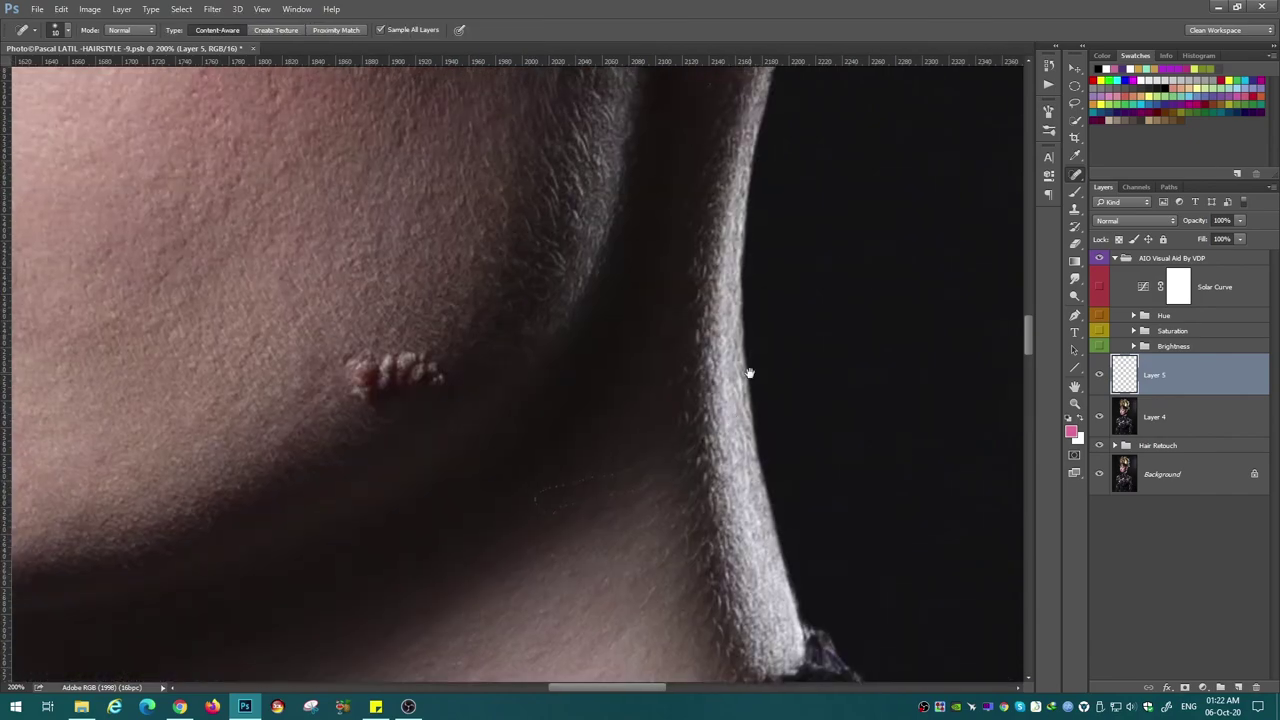
{"action": "scroll", "coordinate": [600, 300], "scroll_direction": "left", "scroll_amount": 3}
{"action": "left_click_drag", "start_coordinate": [515, 310], "coordinate": [539, 288]}
Zoom out to check the healed jaw, then zoom back in on the cheek and ear.
{"action": "key", "text": "ctrl+minus"}
{"action": "key", "text": "shift+j"}
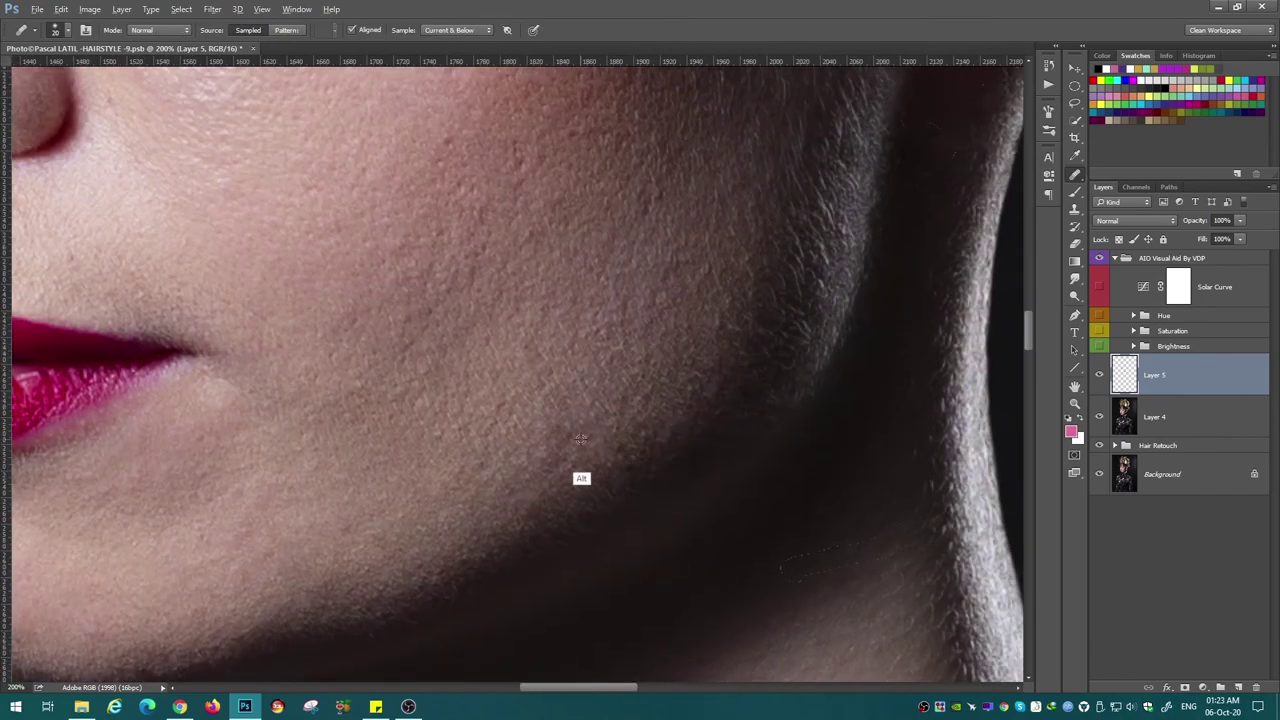
{"action": "key", "text": "ctrl+minus"}
{"action": "key", "text": "ctrl+plus"}
{"action": "key", "text": "ctrl+plus"}
{"action": "scroll", "coordinate": [400, 340], "scroll_direction": "right", "scroll_amount": 5}
{"action": "scroll", "coordinate": [400, 340], "scroll_direction": "up", "scroll_amount": 1}
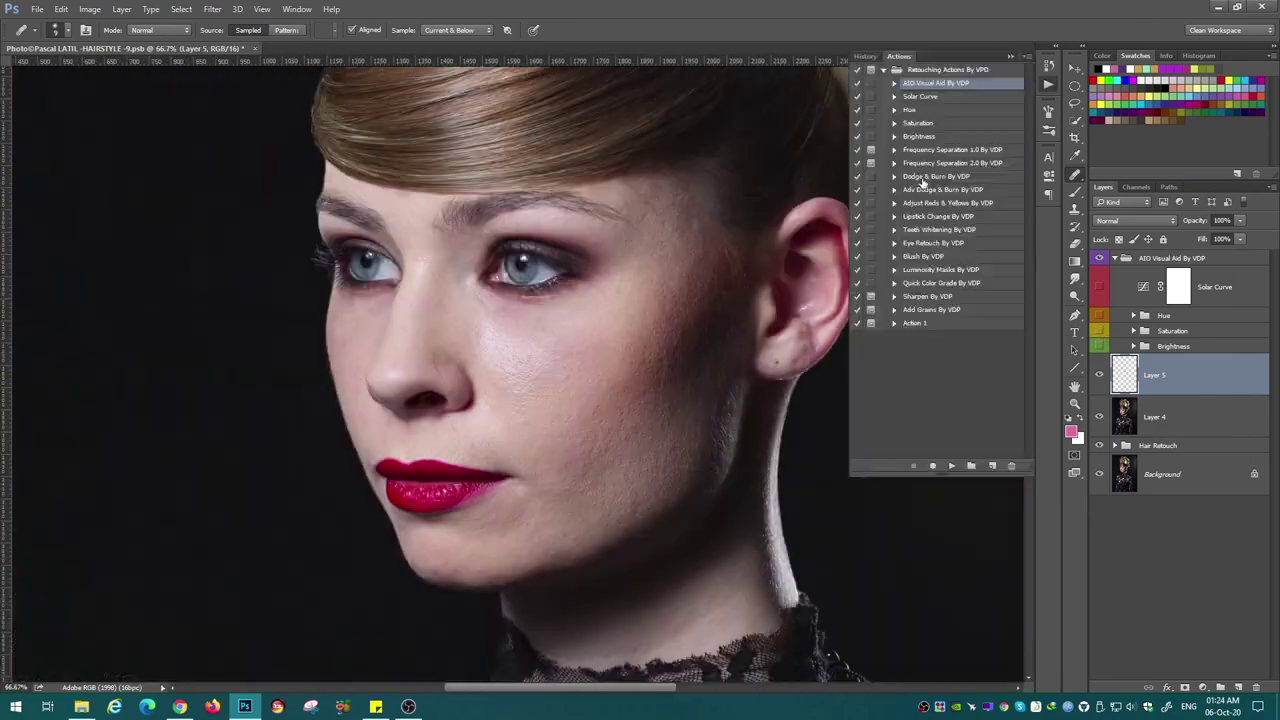
Run the Adv Dodge & Burn action and dodge the cheek under the eye.
{"action": "left_click", "coordinate": [940, 189]}
{"action": "left_click", "coordinate": [951, 465]}
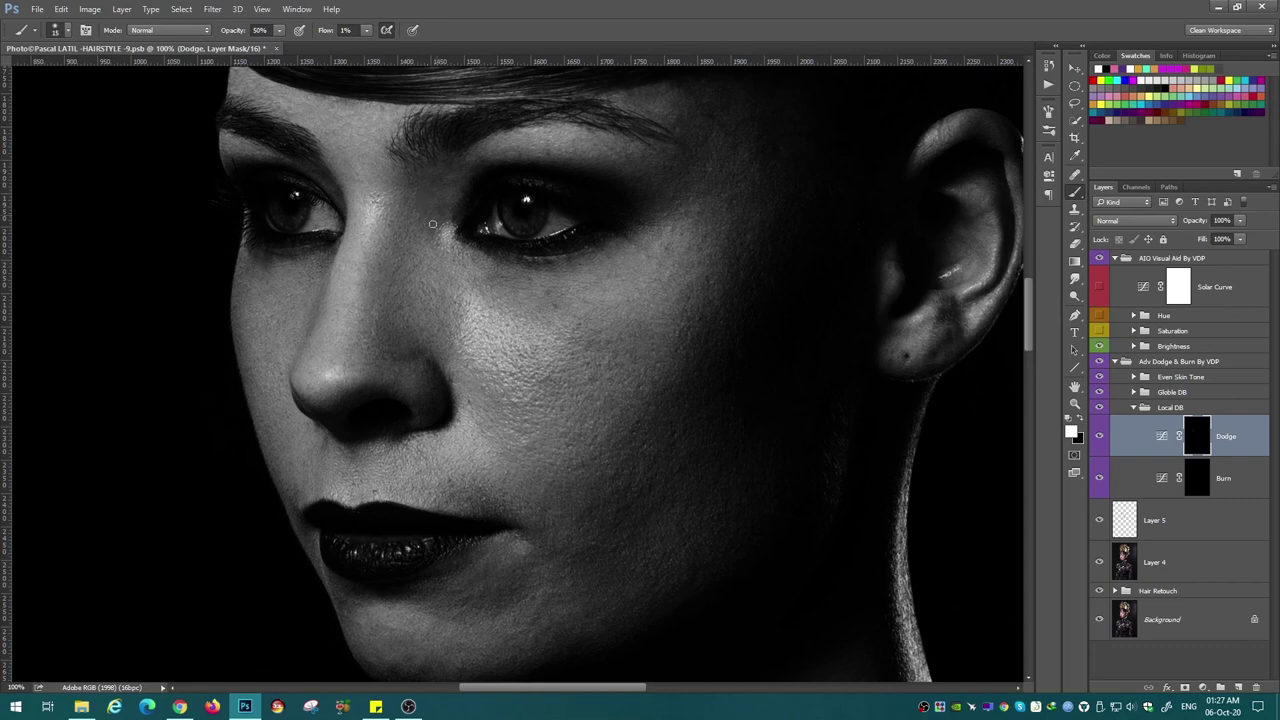
{"action": "left_click_drag", "start_coordinate": [528, 298], "coordinate": [544, 291]}
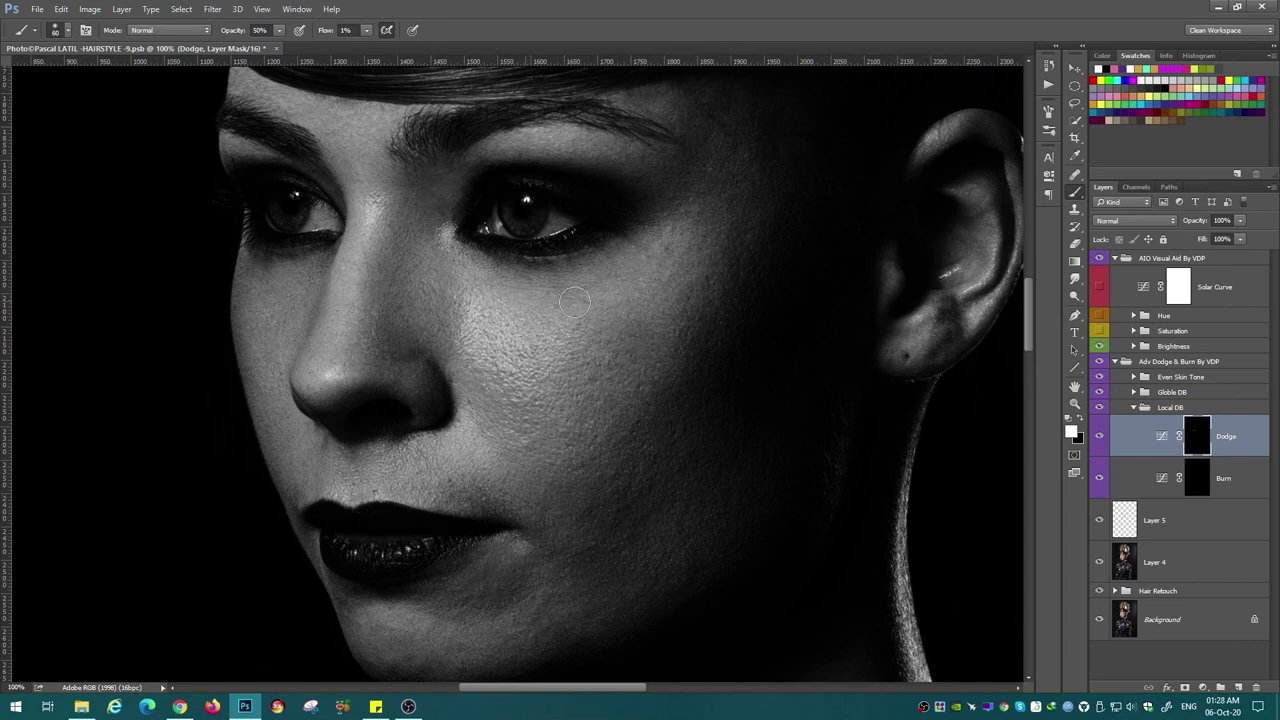
{"action": "left_click_drag", "start_coordinate": [641, 259], "coordinate": [594, 207]}
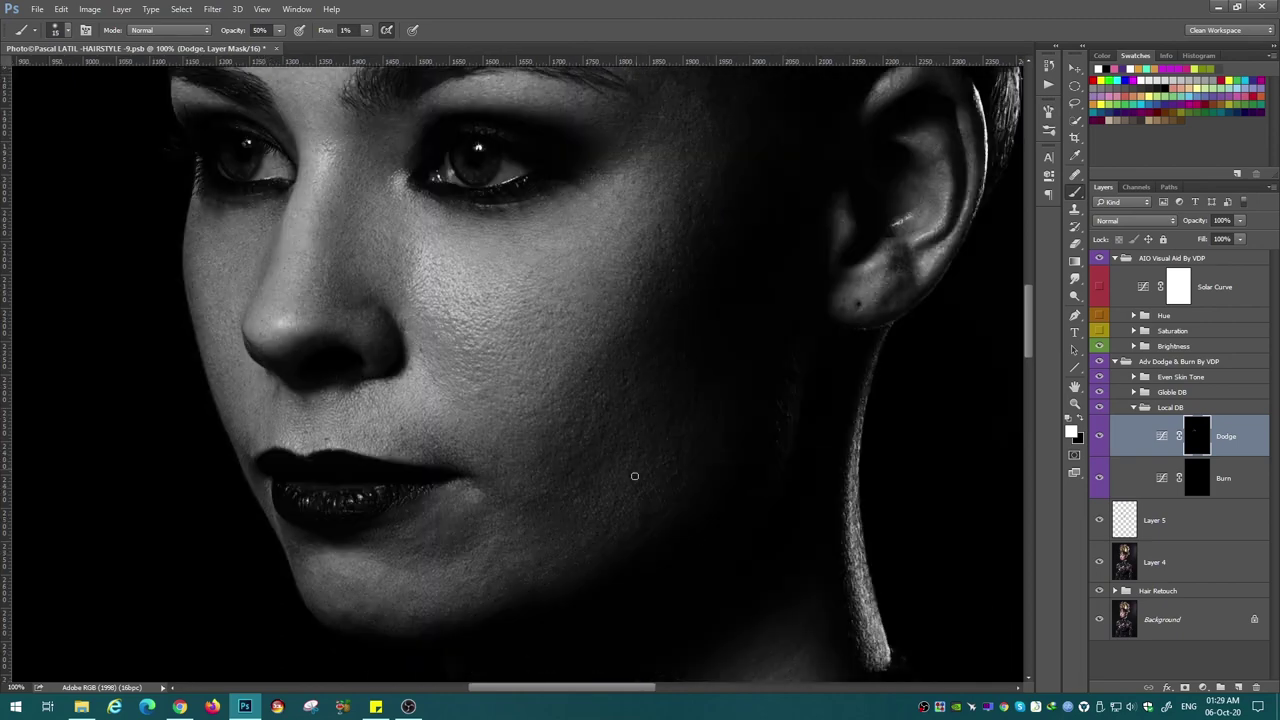
{"action": "key", "text": "bracketleft"}
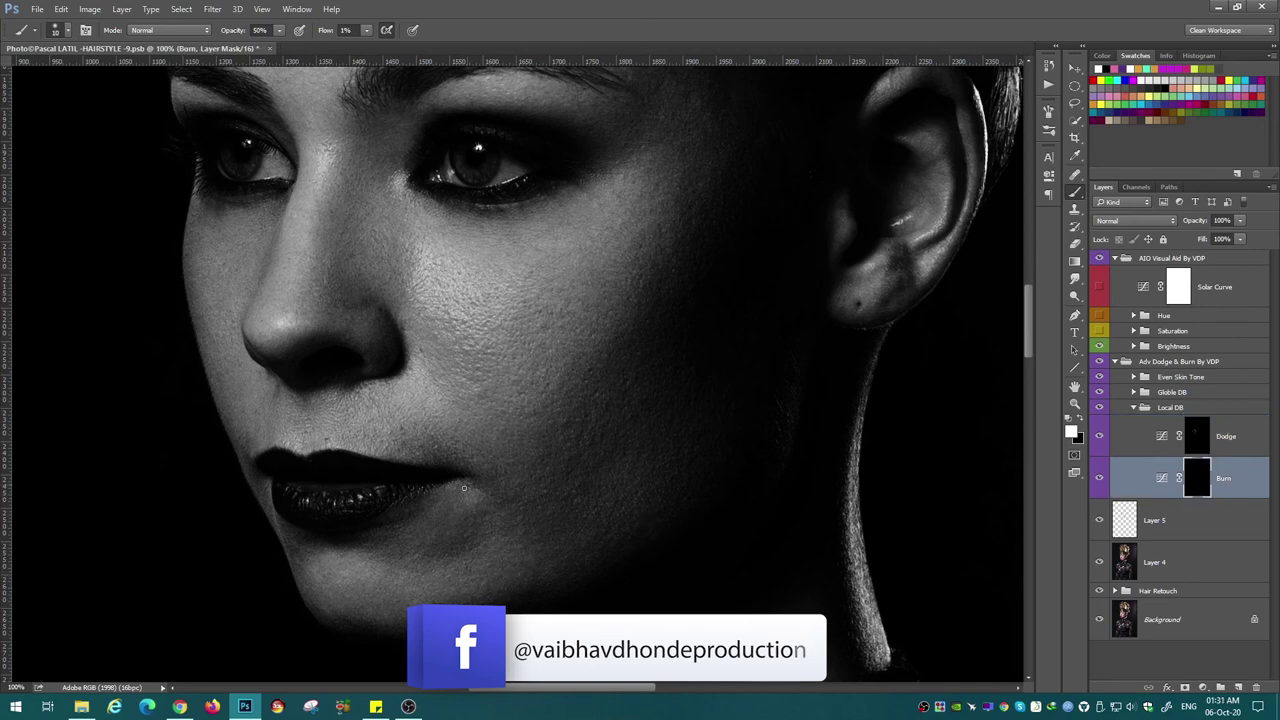
Dodge and burn over the forehead and hair, alternating the Burn and Dodge masks.
{"action": "left_click_drag", "start_coordinate": [650, 229], "coordinate": [590, 501]}
{"action": "key", "text": "alt+bracketleft"}
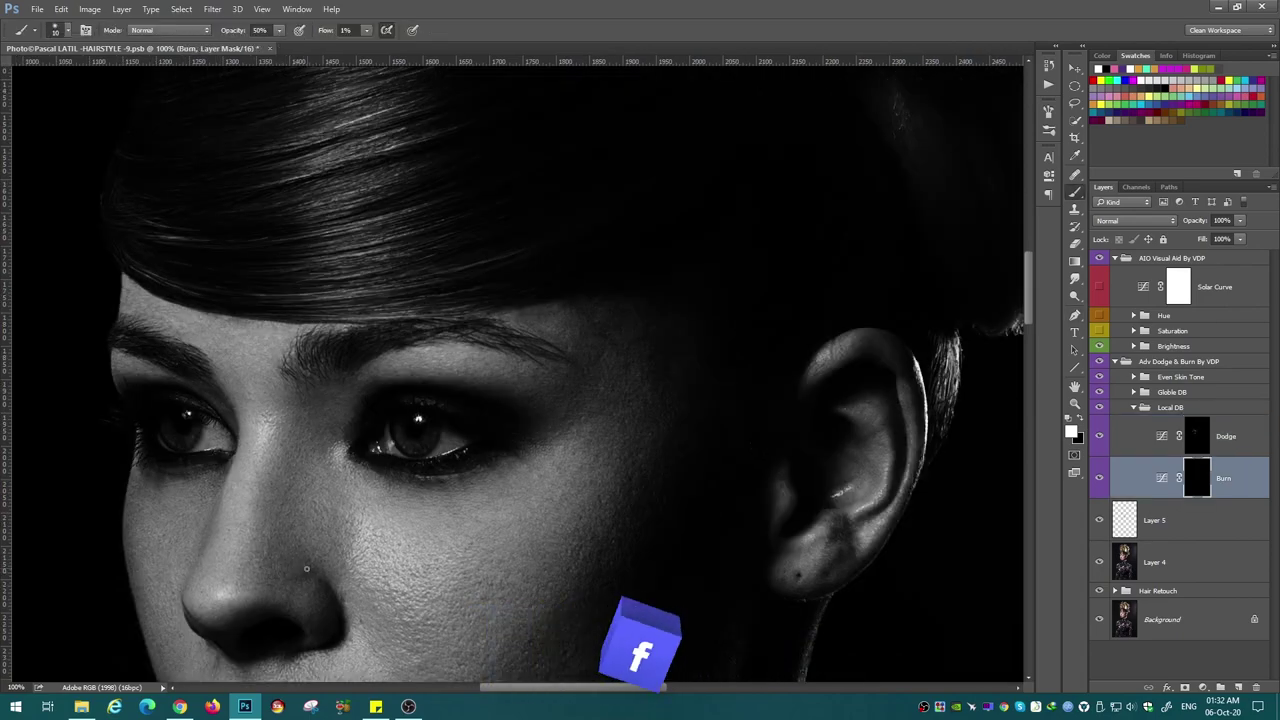
{"action": "left_click_drag", "start_coordinate": [683, 463], "coordinate": [643, 301]}
{"action": "left_click", "coordinate": [1201, 433]}
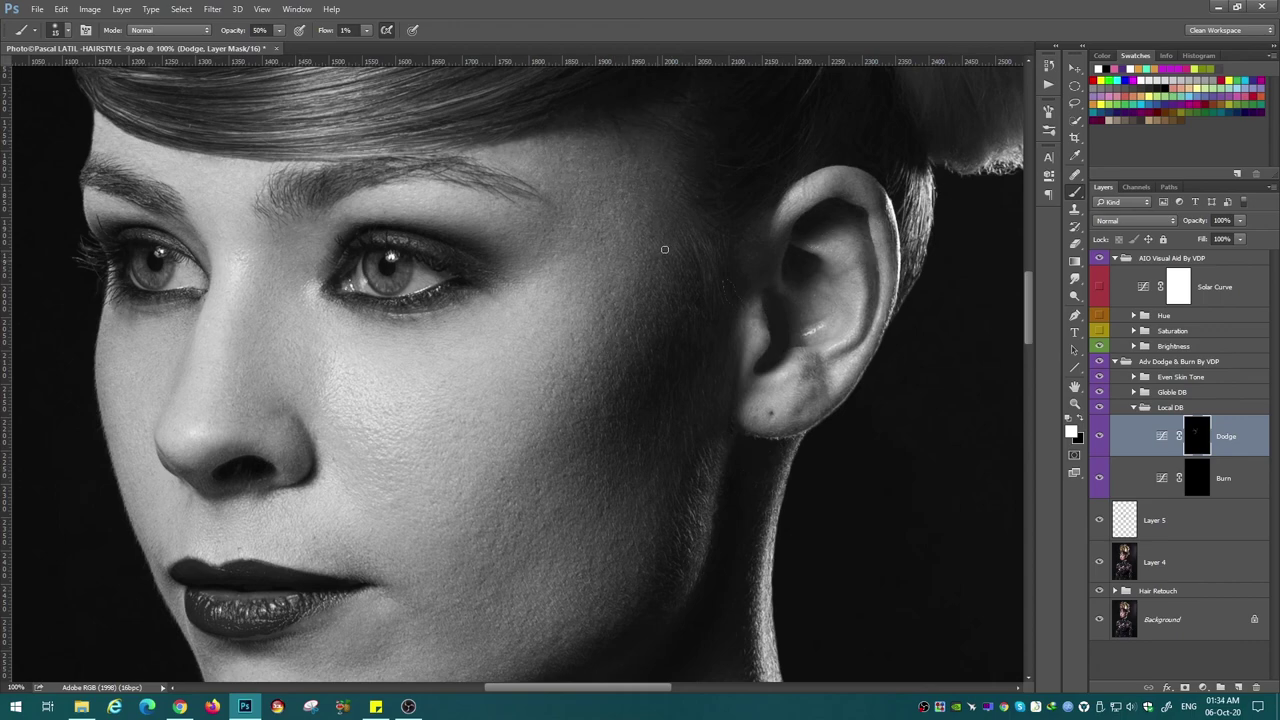
{"action": "scroll", "coordinate": [664, 249], "scroll_direction": "down", "scroll_amount": 5}
{"action": "key", "text": "alt+bracketleft"}
{"action": "key", "text": "alt+bracketright"}
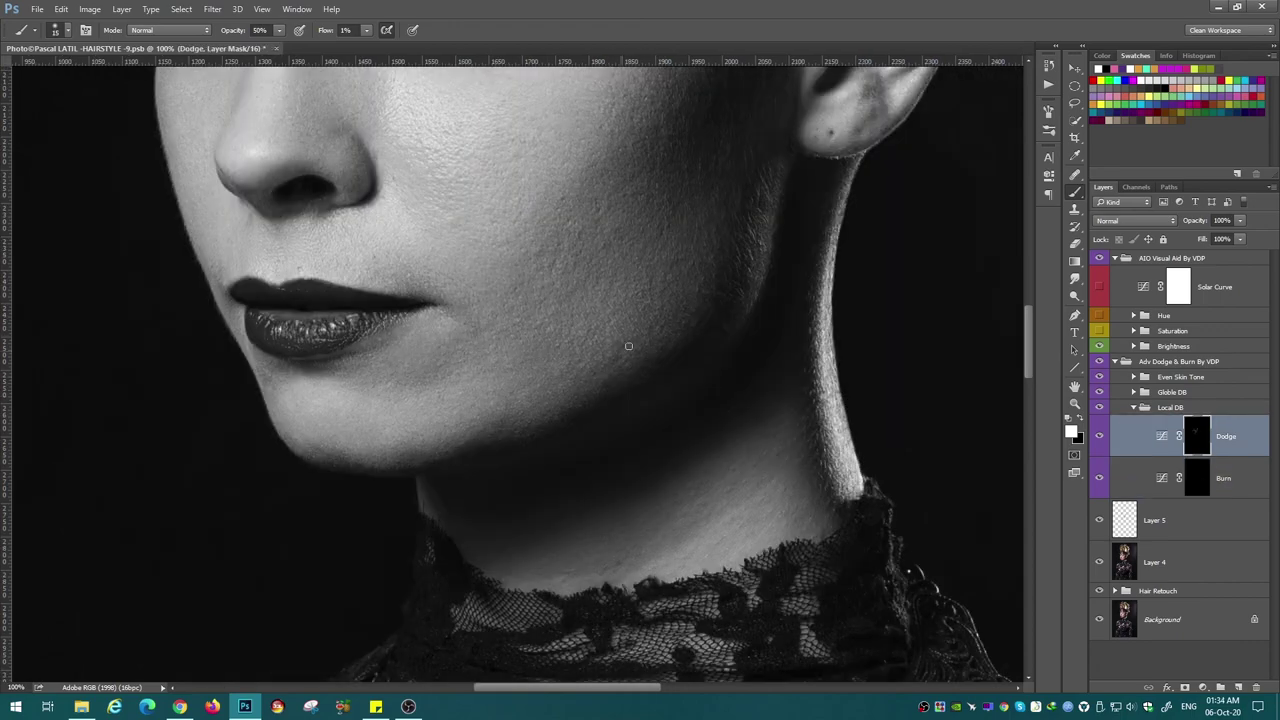
Brighten more of the cheek with a smaller dodge brush.
{"action": "scroll", "coordinate": [691, 322], "scroll_direction": "up", "scroll_amount": 5}
{"action": "scroll", "coordinate": [592, 305], "scroll_direction": "down", "scroll_amount": 2}
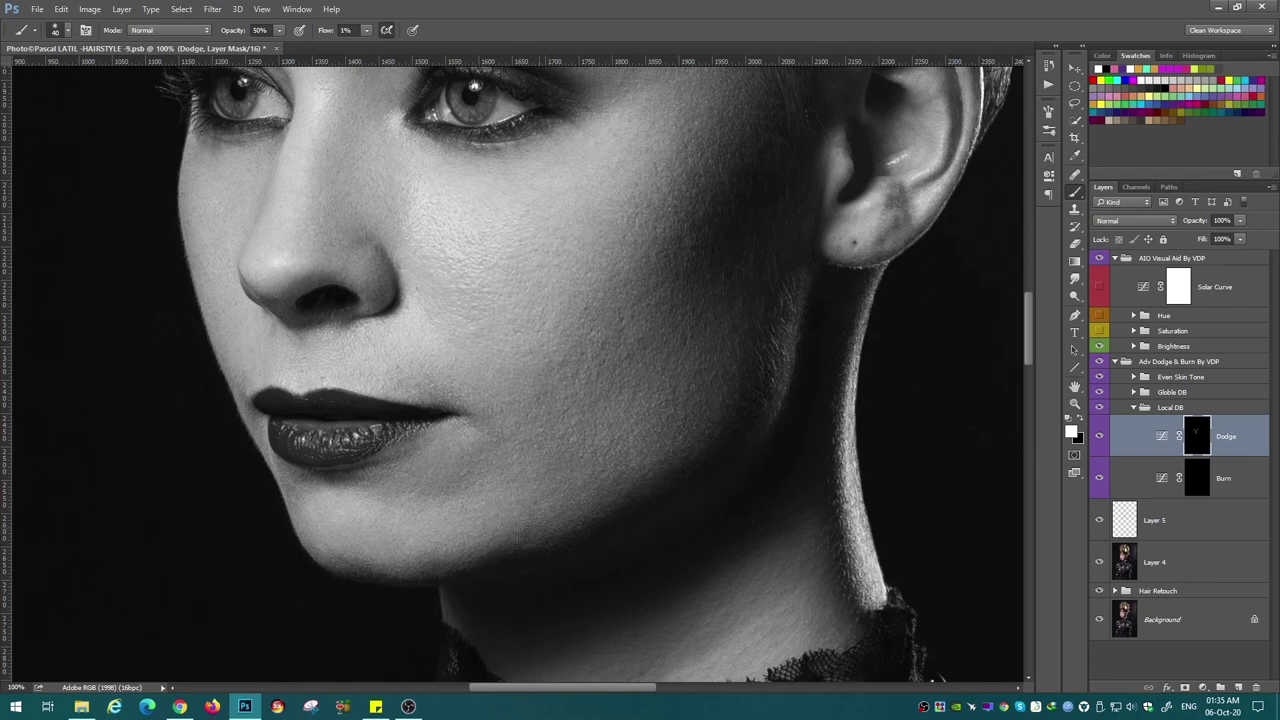
{"action": "key", "text": "bracketleft"}
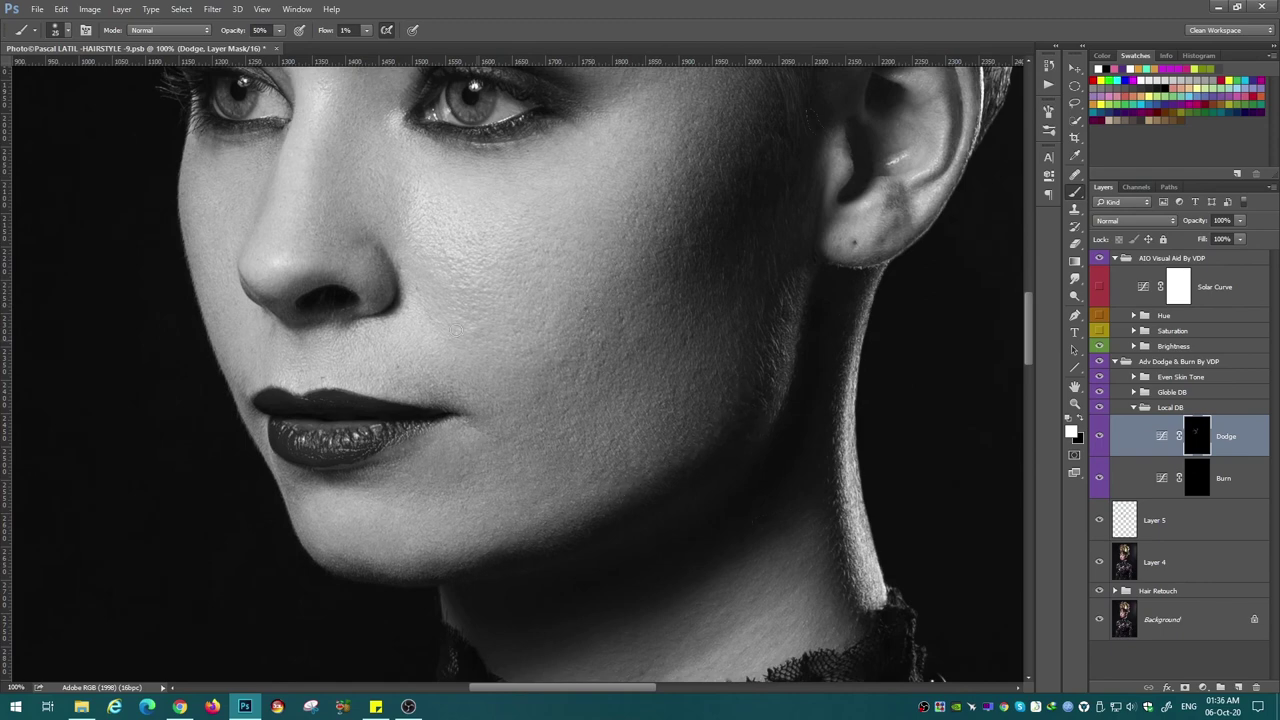
{"action": "left_click_drag", "start_coordinate": [455, 330], "coordinate": [433, 330]}
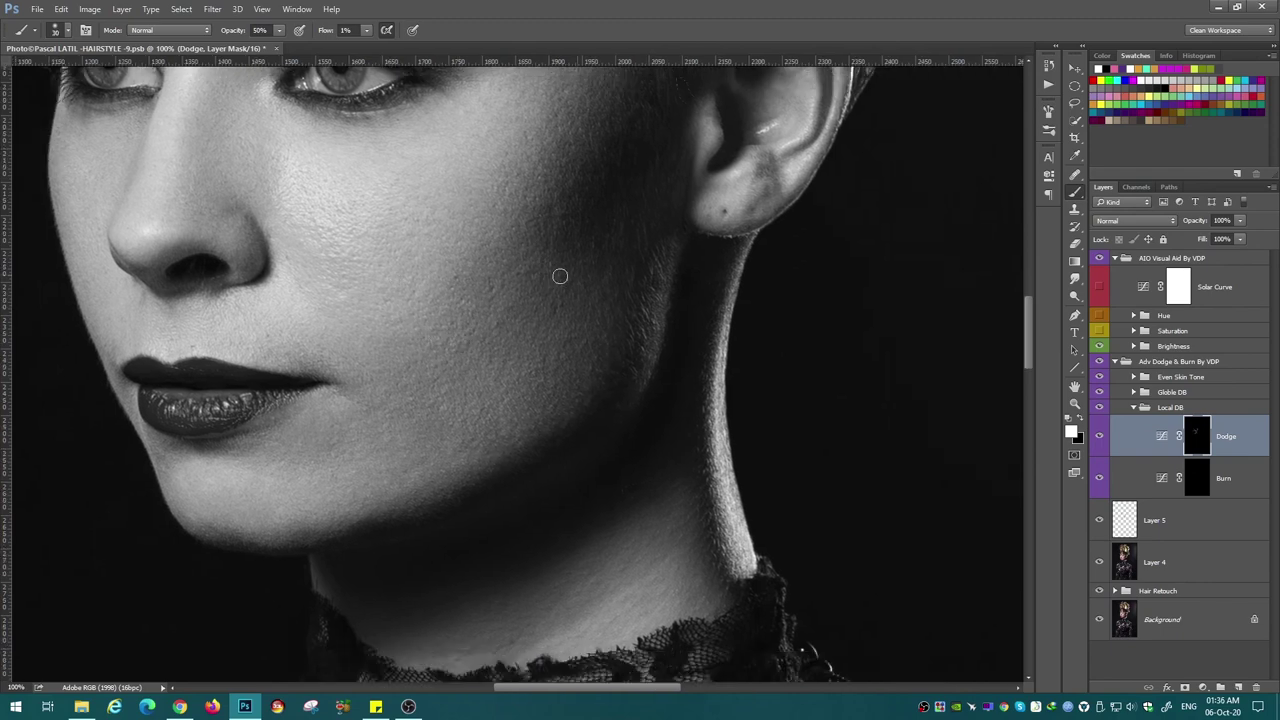
{"action": "scroll", "coordinate": [608, 317], "scroll_direction": "up", "scroll_amount": 5}
{"action": "scroll", "coordinate": [428, 408], "scroll_direction": "left", "scroll_amount": 5}
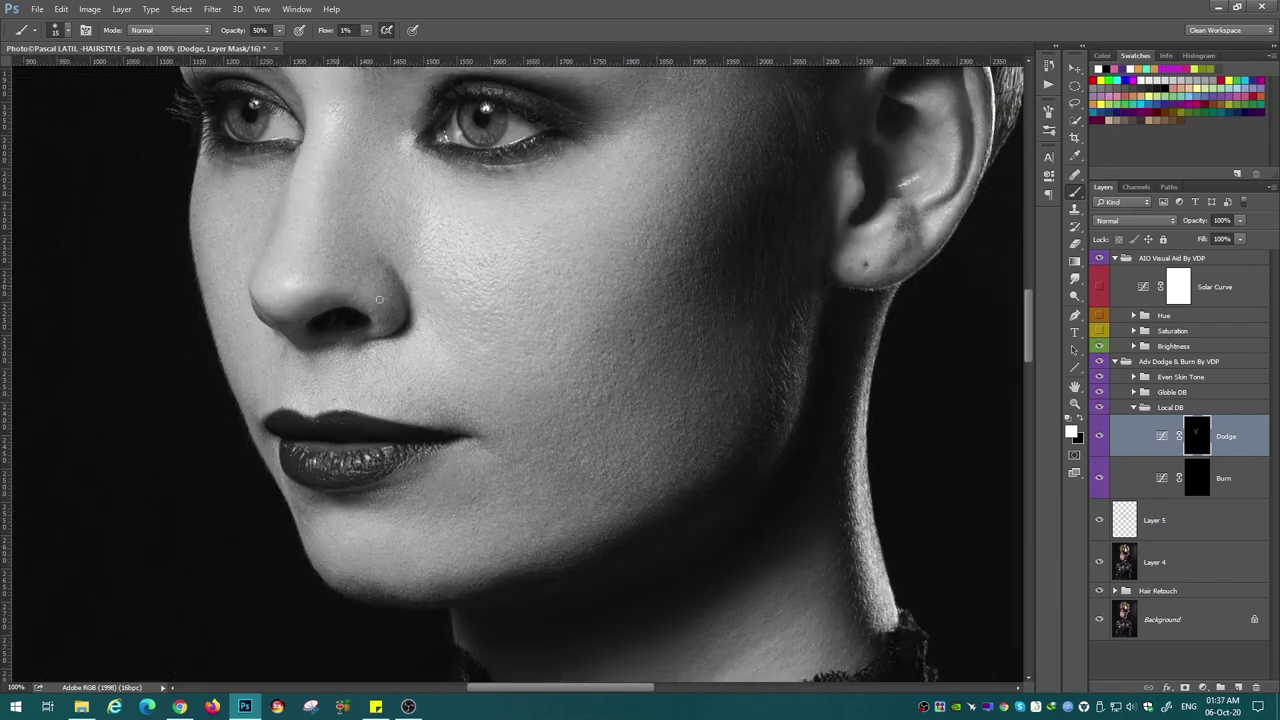
Turn off the greyscale check and zoom in on the ear, toggling the Burn and Dodge masks.
{"action": "key", "text": "ctrl+minus"}
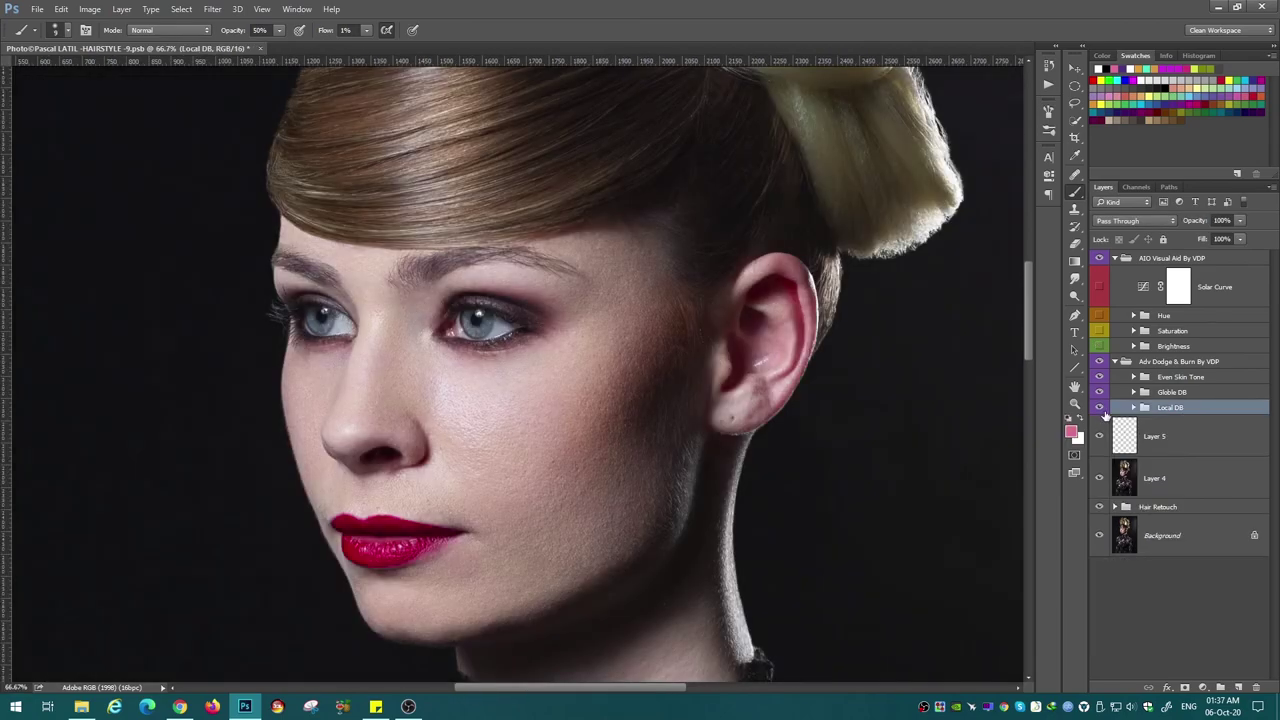
{"action": "key", "text": "alt+bracketleft"}
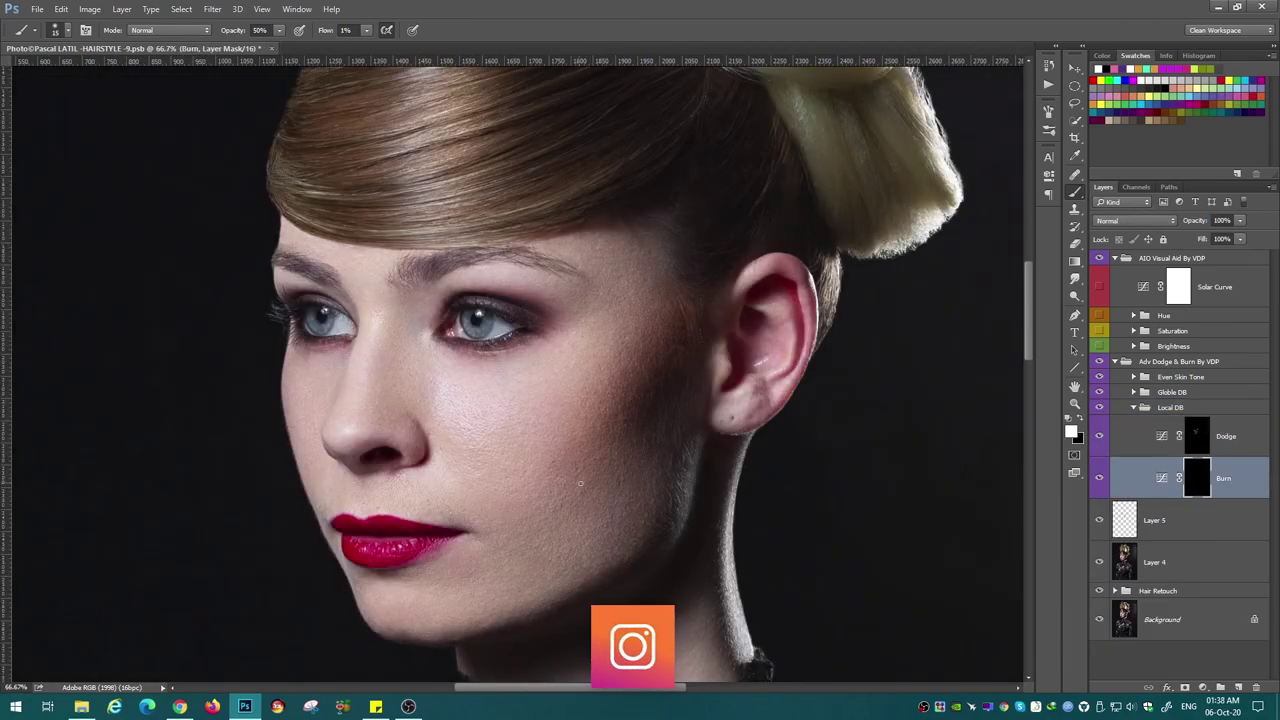
{"action": "scroll", "coordinate": [650, 266], "scroll_direction": "up", "scroll_amount": 2}
{"action": "key", "text": "ctrl+plus"}
{"action": "scroll", "coordinate": [723, 380], "scroll_direction": "down", "scroll_amount": 1}
{"action": "scroll", "coordinate": [723, 380], "scroll_direction": "right", "scroll_amount": 4}
{"action": "key", "text": "alt+bracketright"}
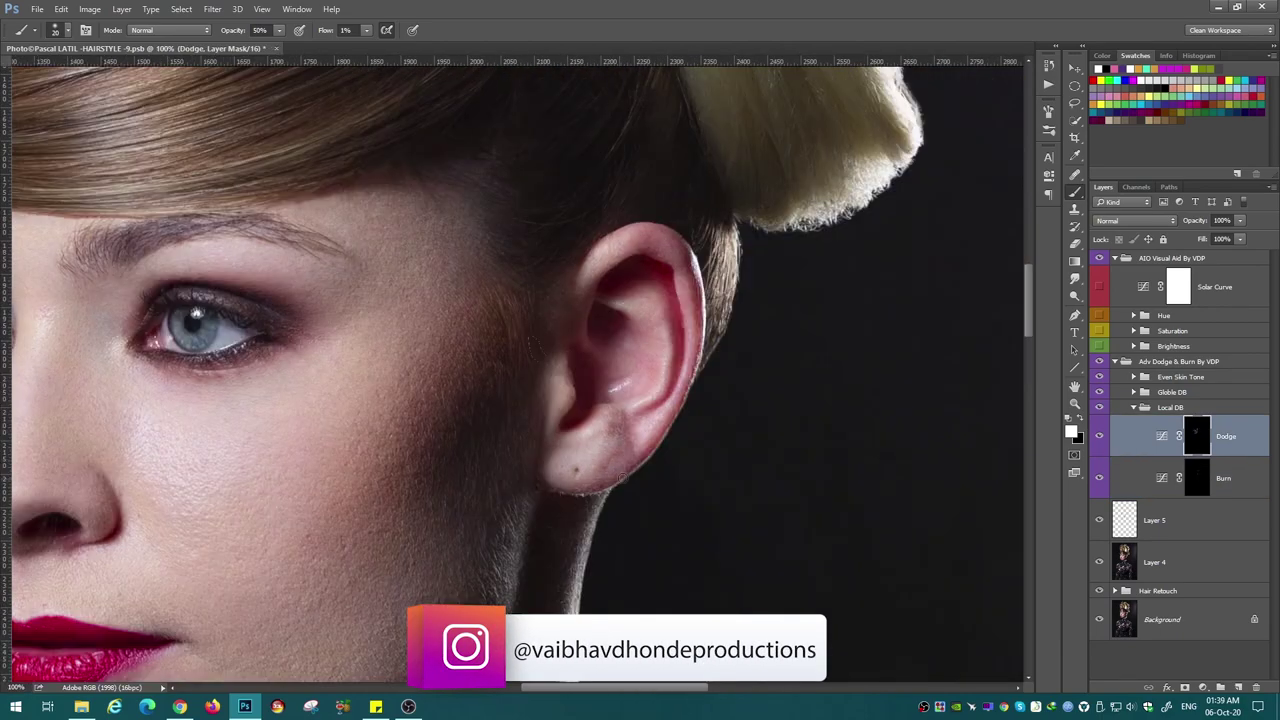
Select Layer 5 and clone-stamp from clean skin beside the nose.
{"action": "key", "text": "alt+bracketleft"}
{"action": "key", "text": "ctrl+plus"}
{"action": "key", "text": "alt+bracketleft"}
{"action": "key", "text": "s"}
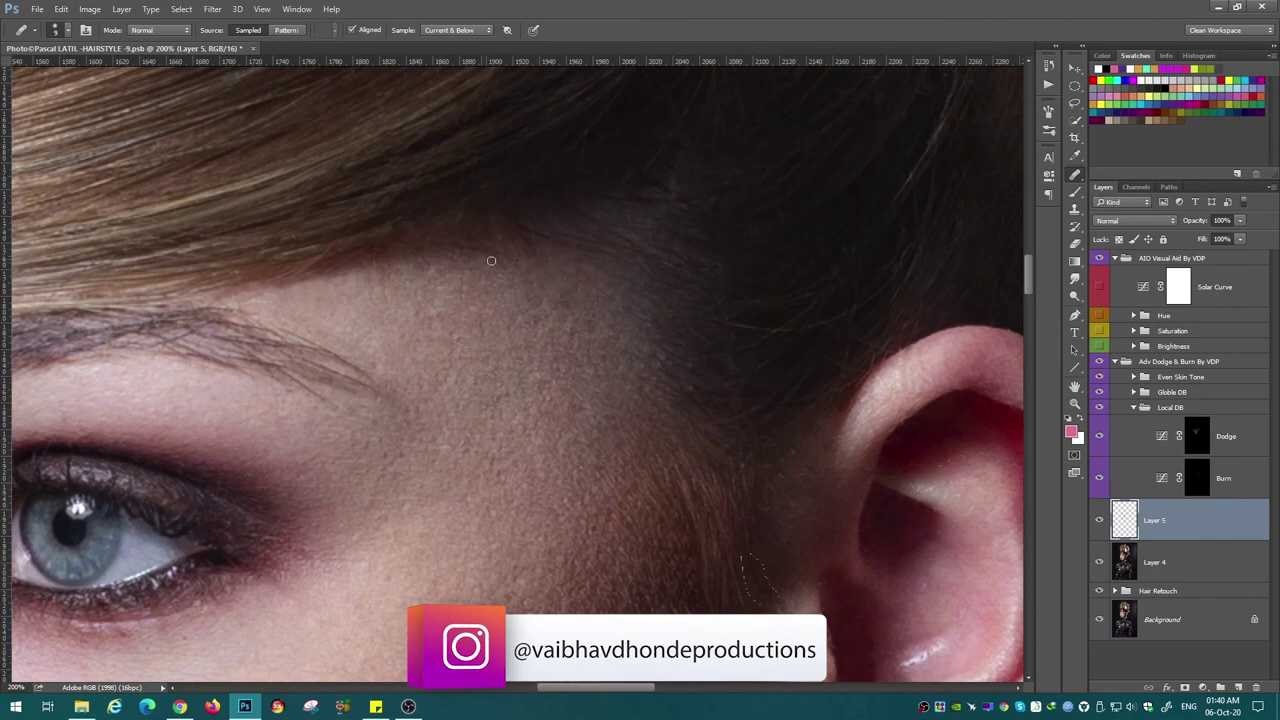
{"action": "scroll", "coordinate": [574, 361], "scroll_direction": "down", "scroll_amount": 5}
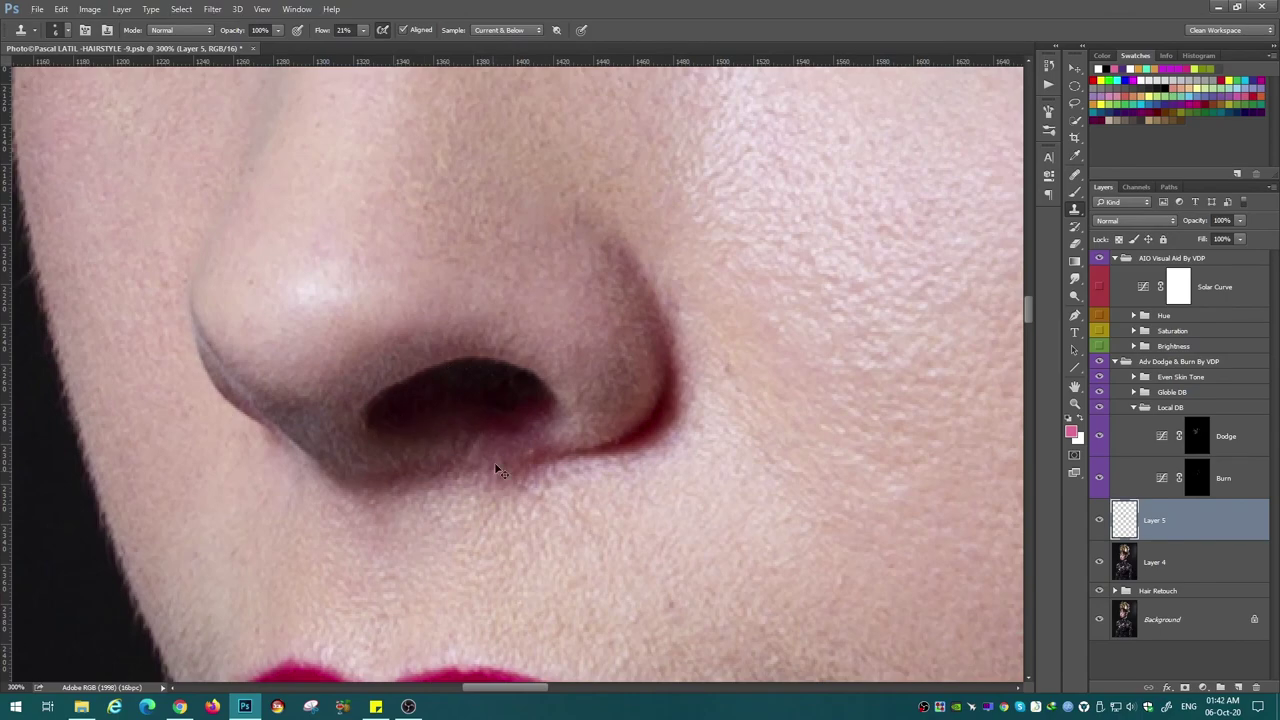
{"action": "left_click", "coordinate": [443, 445], "text": "alt"}
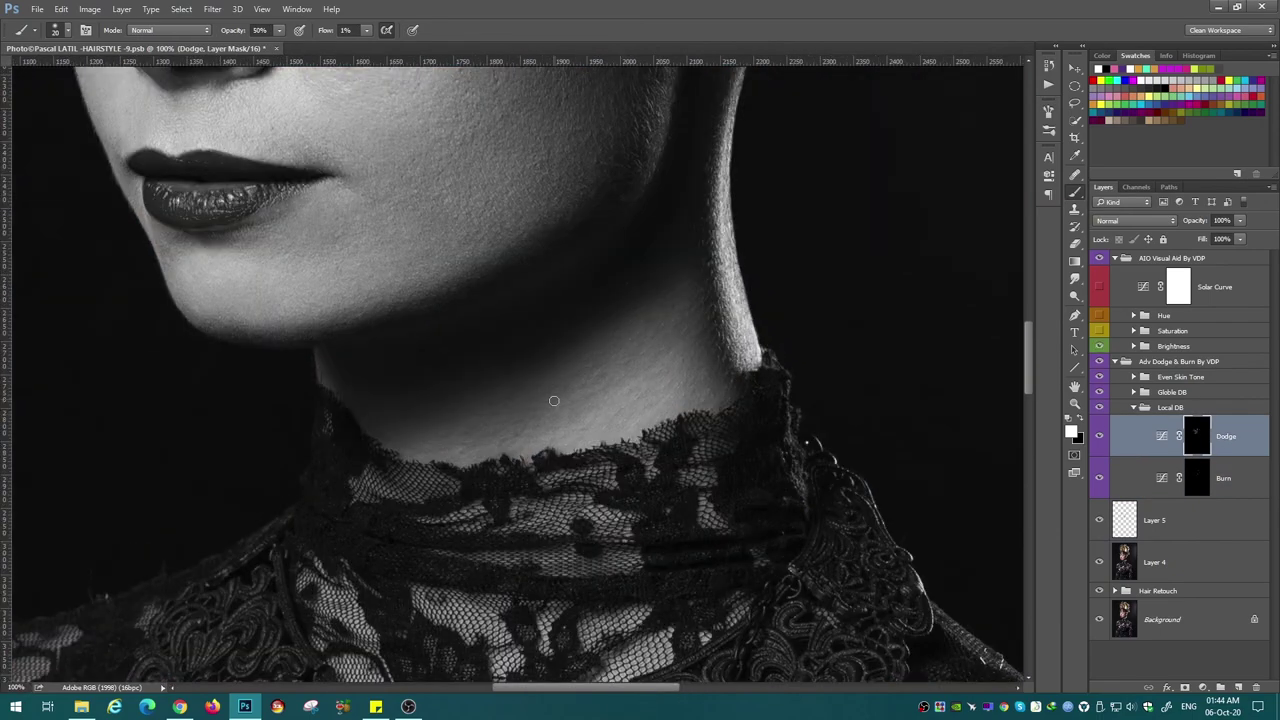
Brighten the shadowed neck above the collar on the Local DB Dodge mask.
{"action": "key", "text": "alt+bracketleft"}
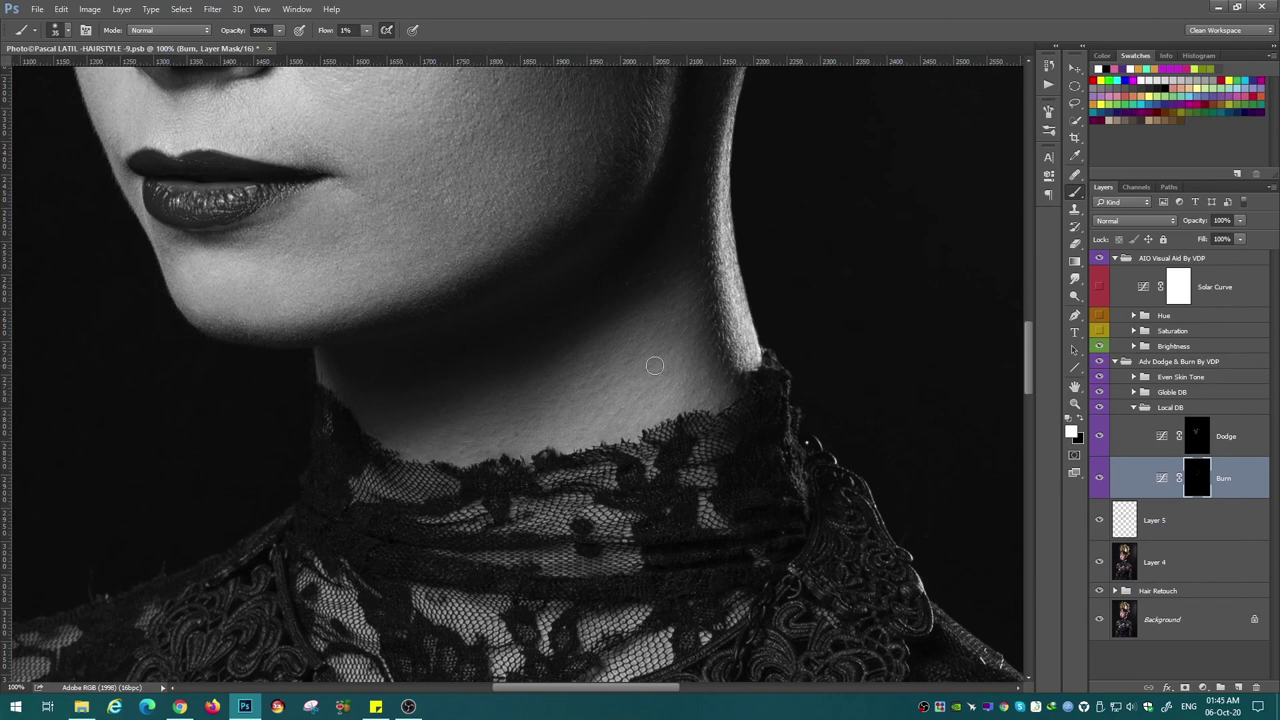
{"action": "key", "text": "alt+bracketright"}
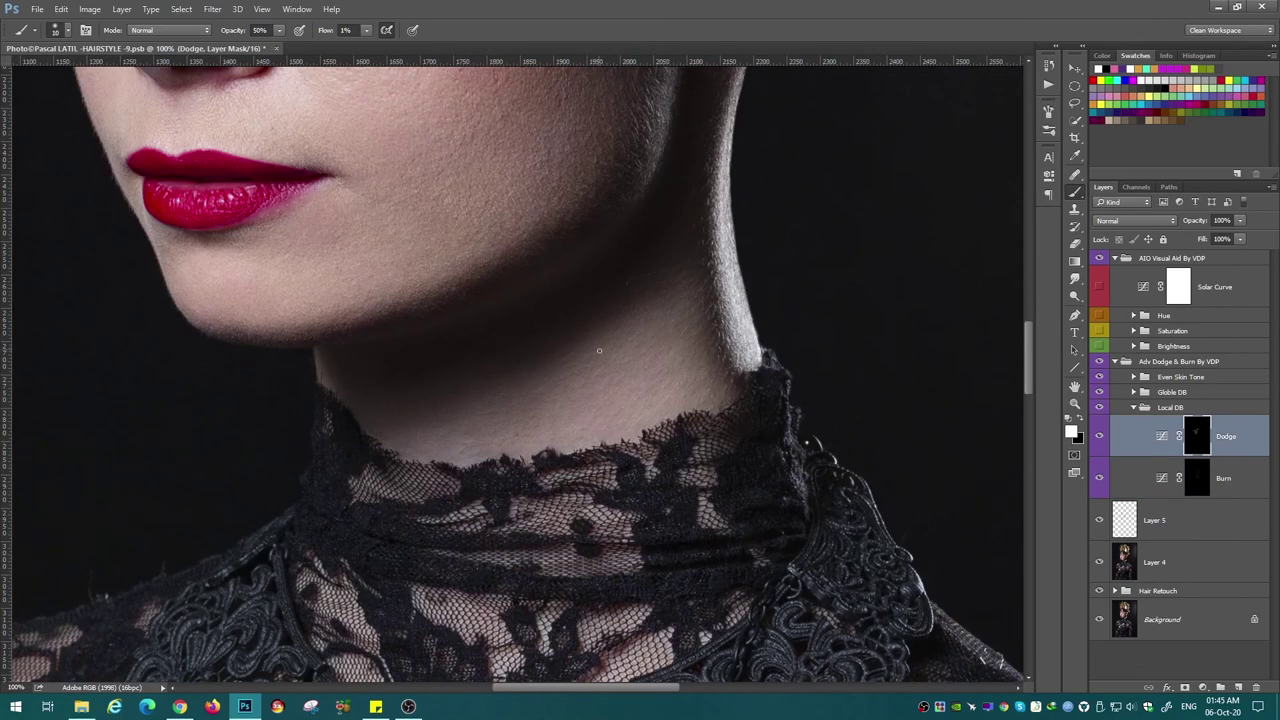
{"action": "left_click_drag", "start_coordinate": [545, 399], "coordinate": [713, 399]}
{"action": "key", "text": "ctrl+plus"}
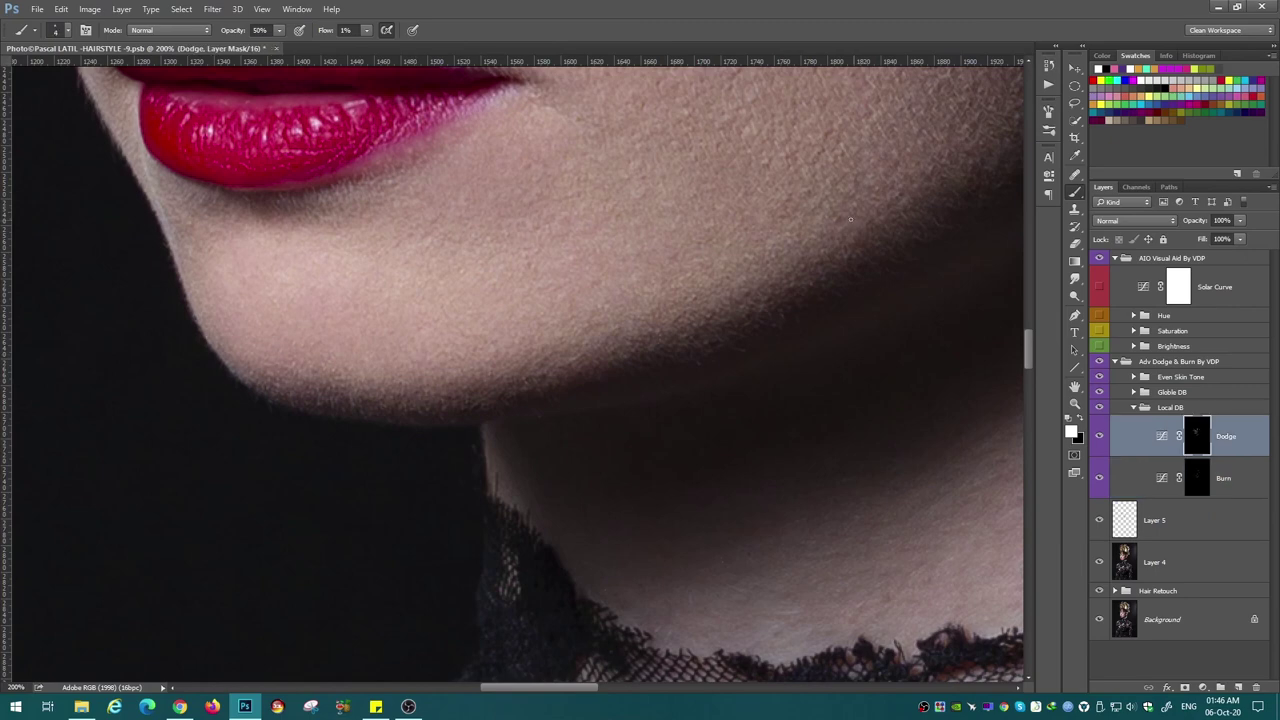
{"action": "left_click_drag", "start_coordinate": [184, 202], "coordinate": [313, 272]}
Re-enable the greyscale check and zoom onto the face, alternating the Burn and Dodge masks.
{"action": "key", "text": "alt+bracketleft"}
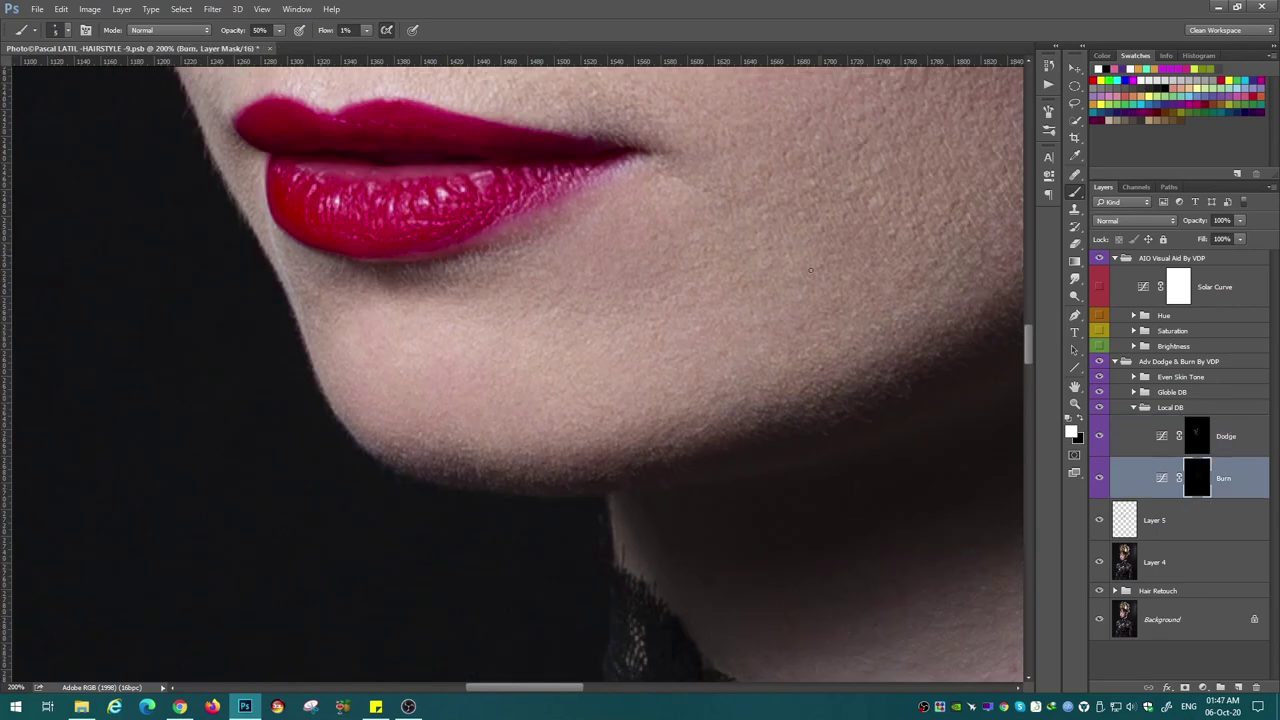
{"action": "key", "text": "ctrl+0"}
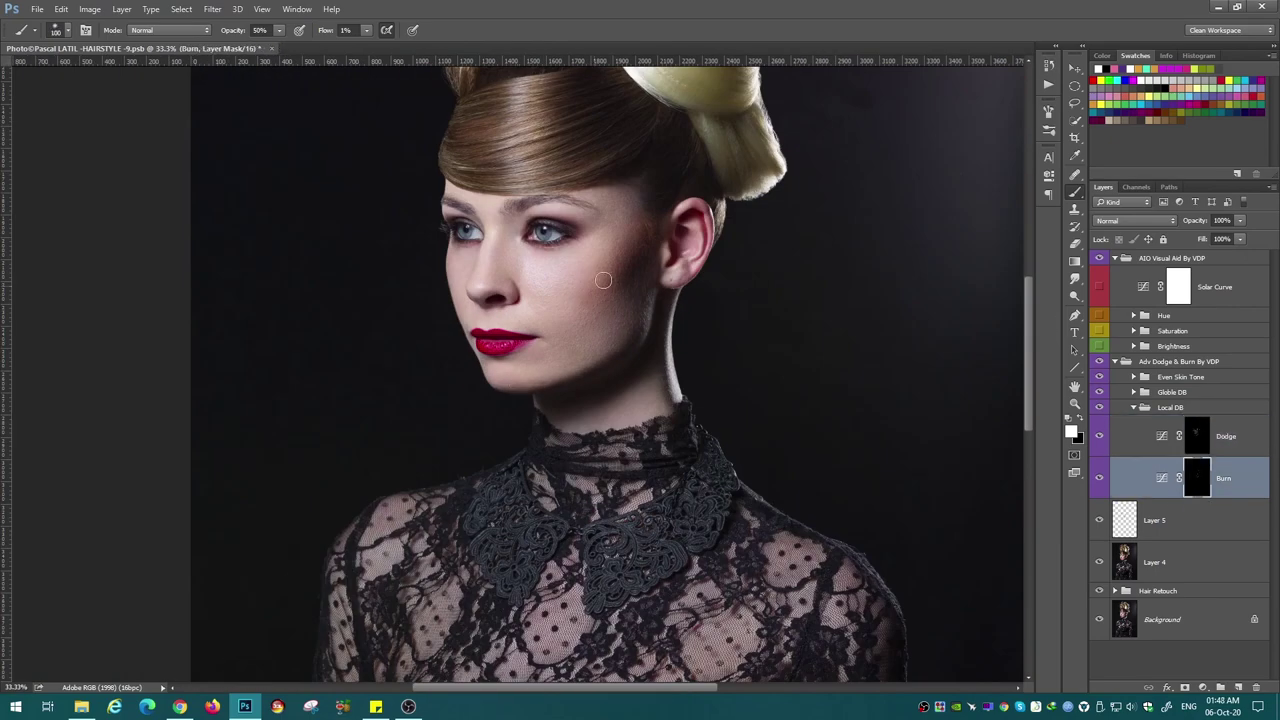
{"action": "key", "text": "alt+bracketright"}
{"action": "key", "text": "ctrl+plus"}
{"action": "key", "text": "F3"}
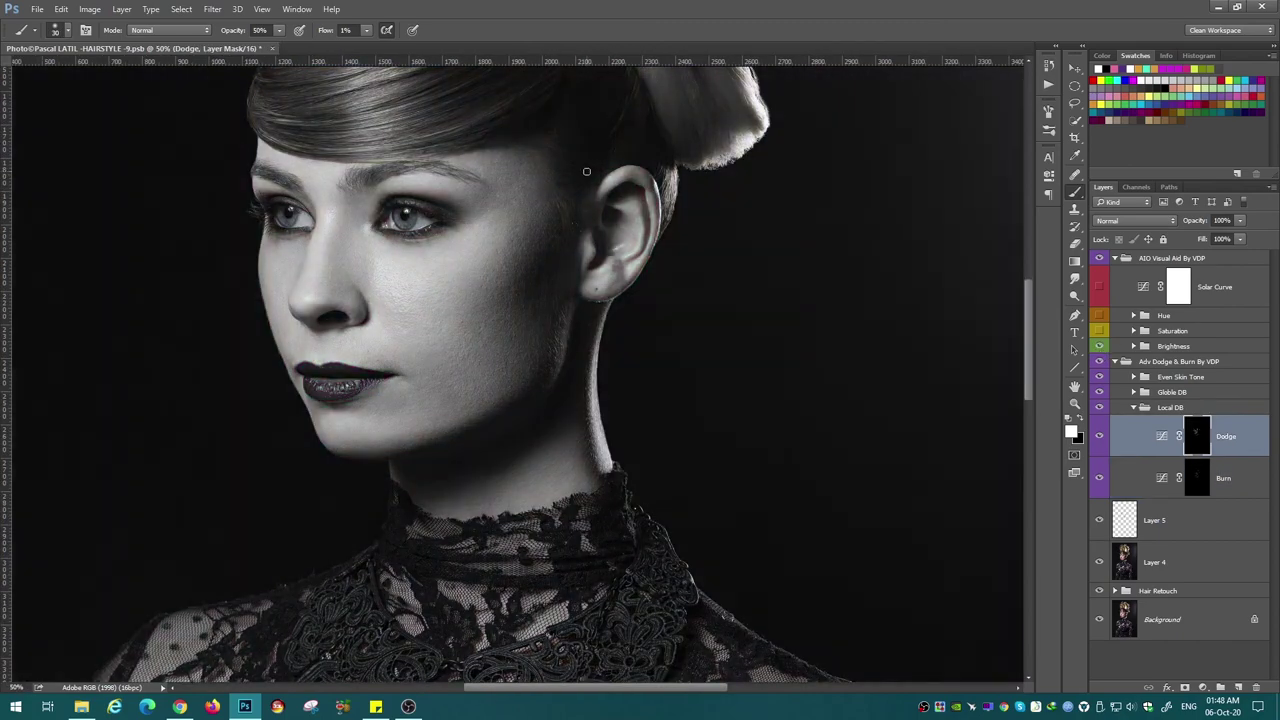
{"action": "scroll", "coordinate": [586, 171], "scroll_direction": "up", "scroll_amount": 1}
{"action": "scroll", "coordinate": [586, 171], "scroll_direction": "up", "scroll_amount": 1}
Paint alternately on the Burn and Dodge masks over the ear, hair, bun and curls.
{"action": "key", "text": "alt+bracketleft"}
{"action": "key", "text": "alt+bracketright"}
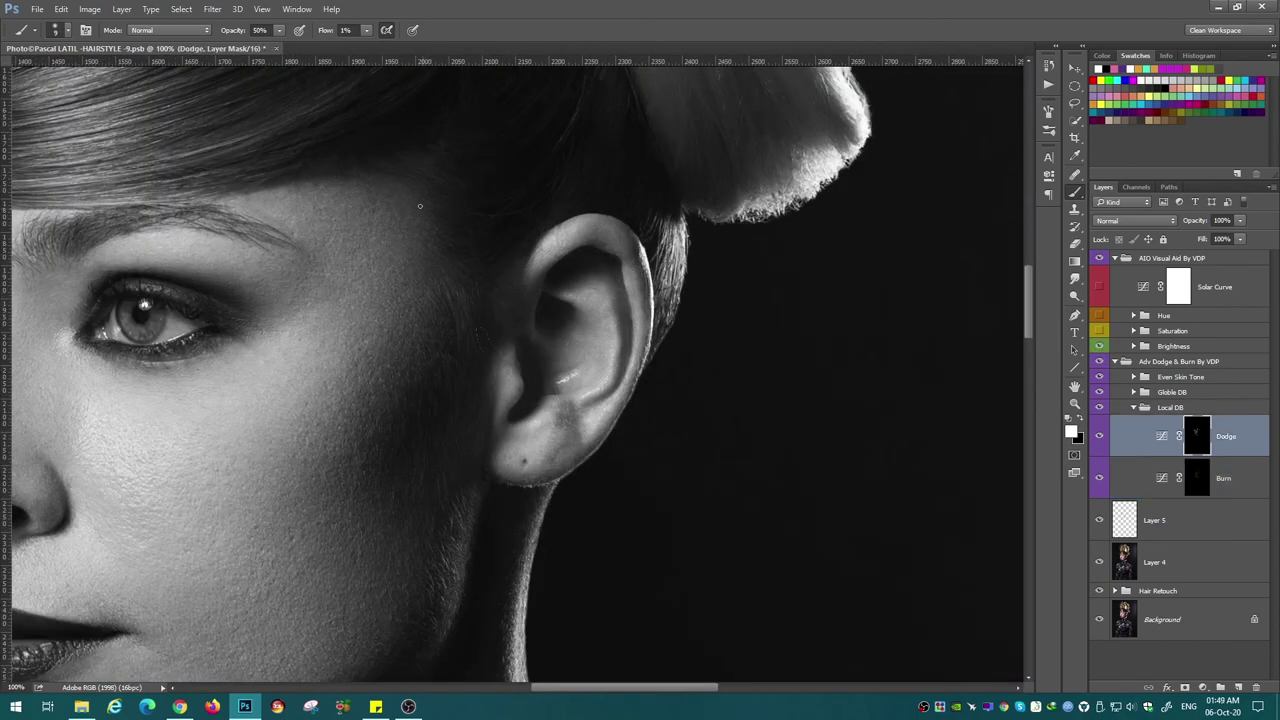
{"action": "scroll", "coordinate": [530, 476], "scroll_direction": "down", "scroll_amount": 2}
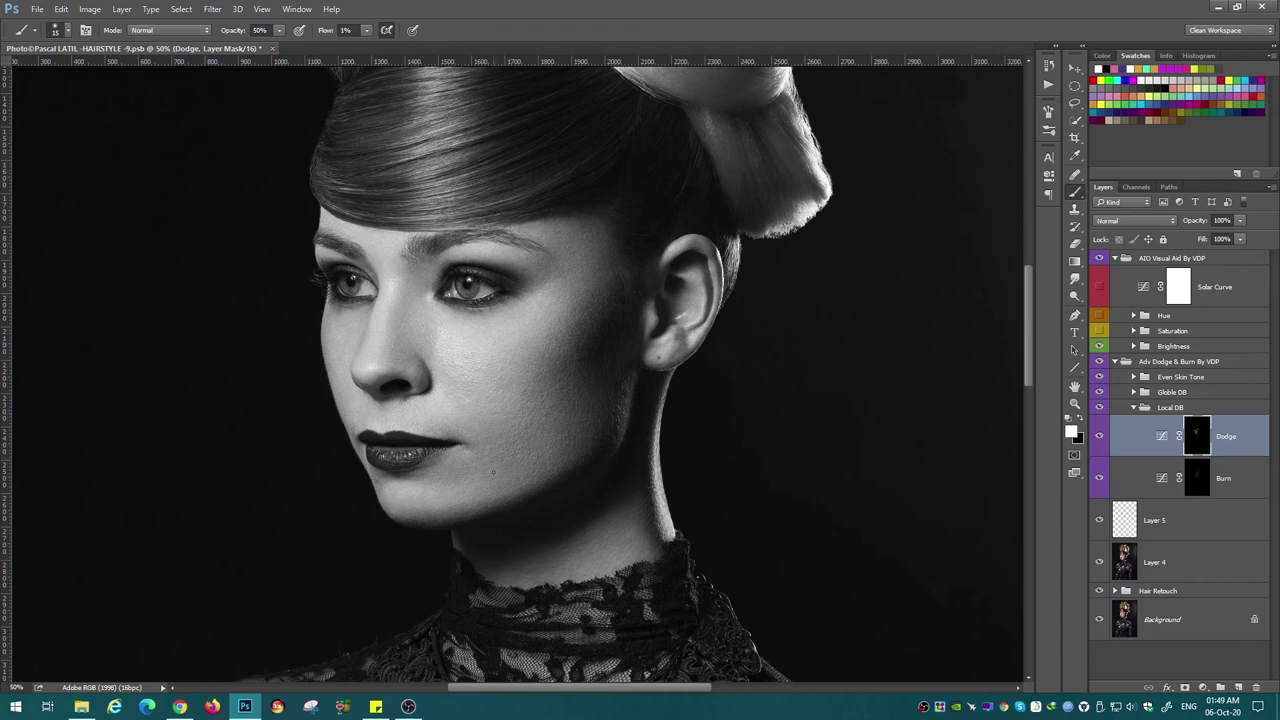
{"action": "left_click", "coordinate": [1177, 484]}
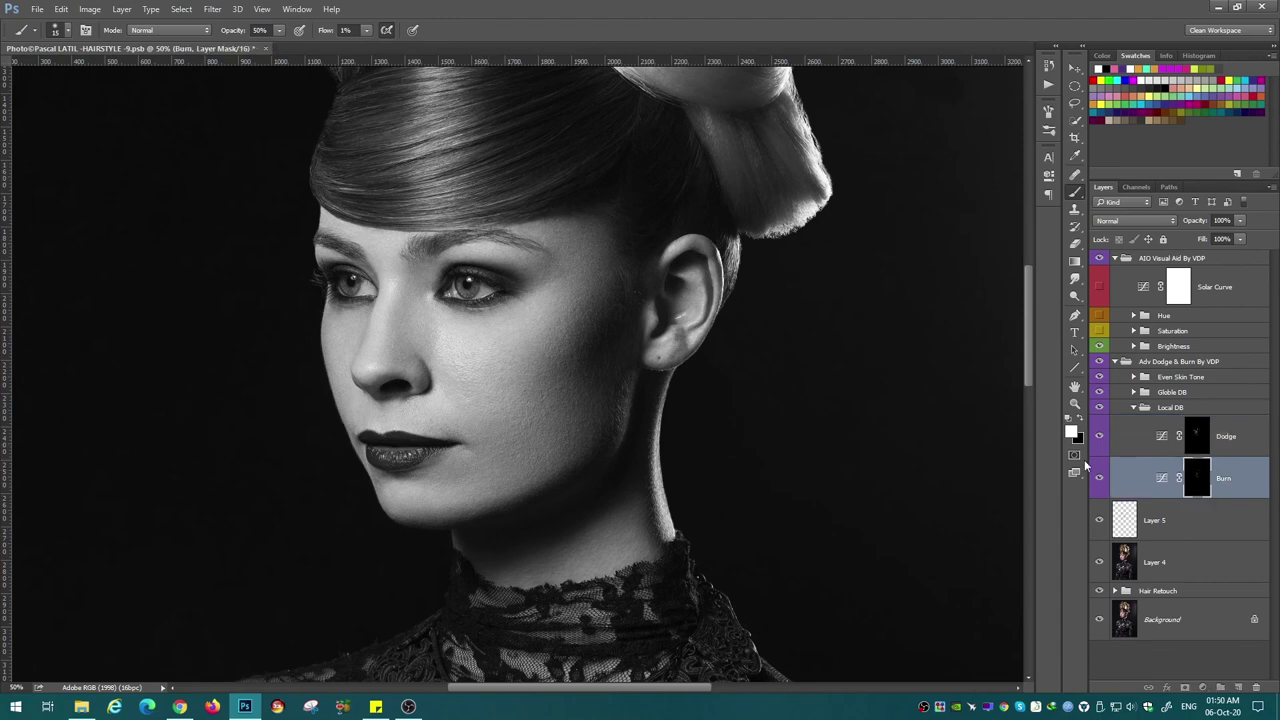
{"action": "key", "text": "alt+bracketright"}
{"action": "key", "text": "alt+bracketleft"}
{"action": "key", "text": "alt+bracketright"}
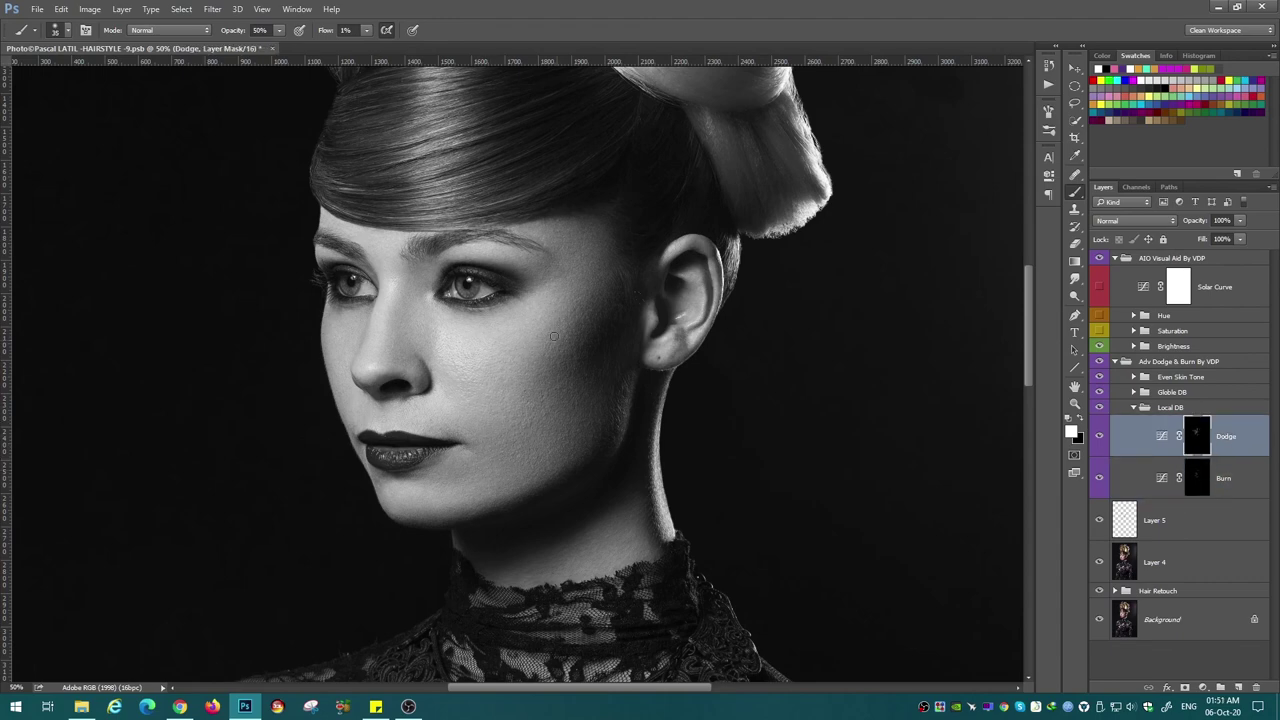
{"action": "key", "text": "alt+bracketleft"}
{"action": "key", "text": "alt+bracketright"}
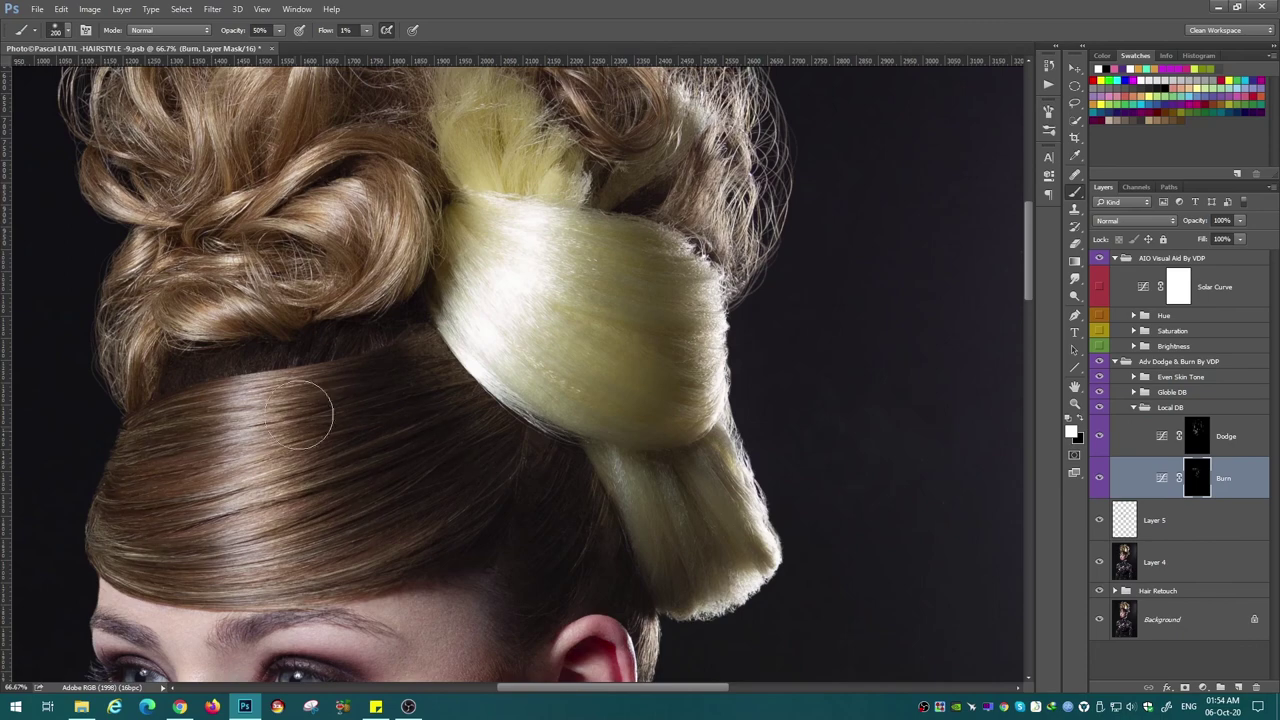
Burn the hair and paint the Globle DB Dodge and Burn masks over the body.
{"action": "key", "text": "bracketright"}
{"action": "key", "text": "bracketright"}
{"action": "key", "text": "bracketright"}
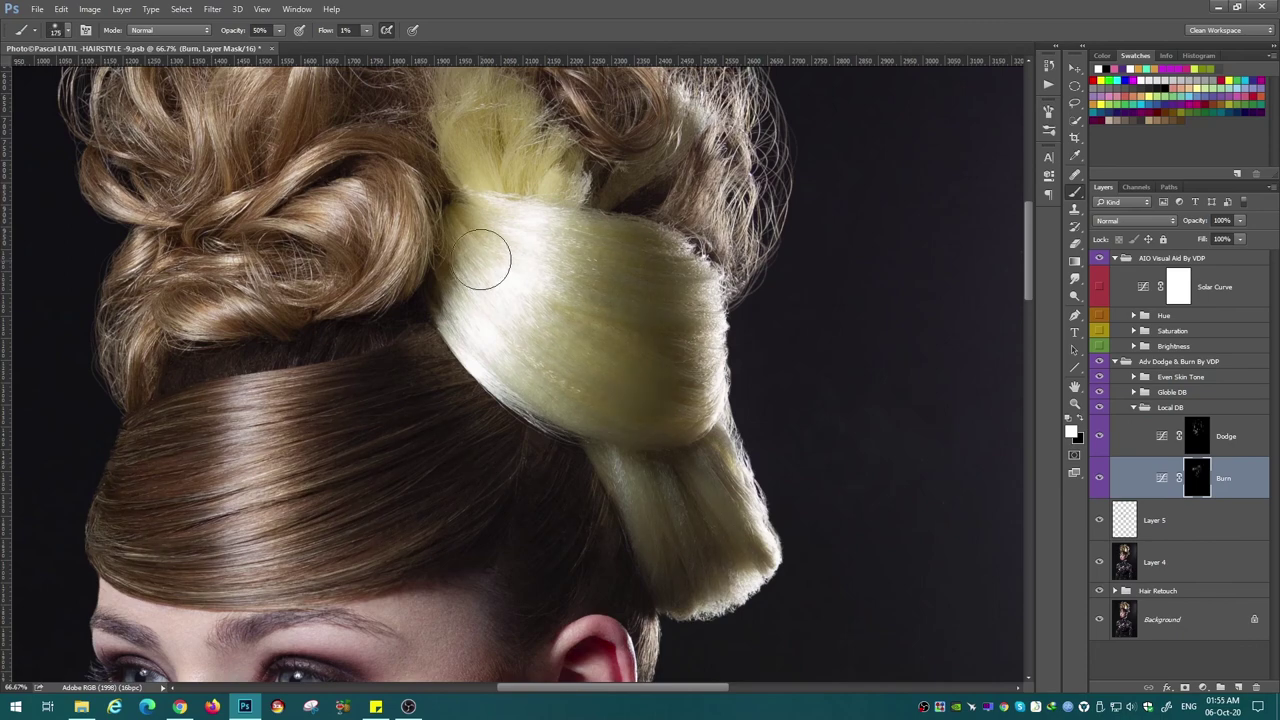
{"action": "key", "text": "bracketleft"}
{"action": "key", "text": "bracketleft"}
{"action": "key", "text": "bracketleft"}
{"action": "scroll", "coordinate": [260, 300], "scroll_direction": "up", "scroll_amount": 2}
{"action": "scroll", "coordinate": [240, 350], "scroll_direction": "up", "scroll_amount": 2}
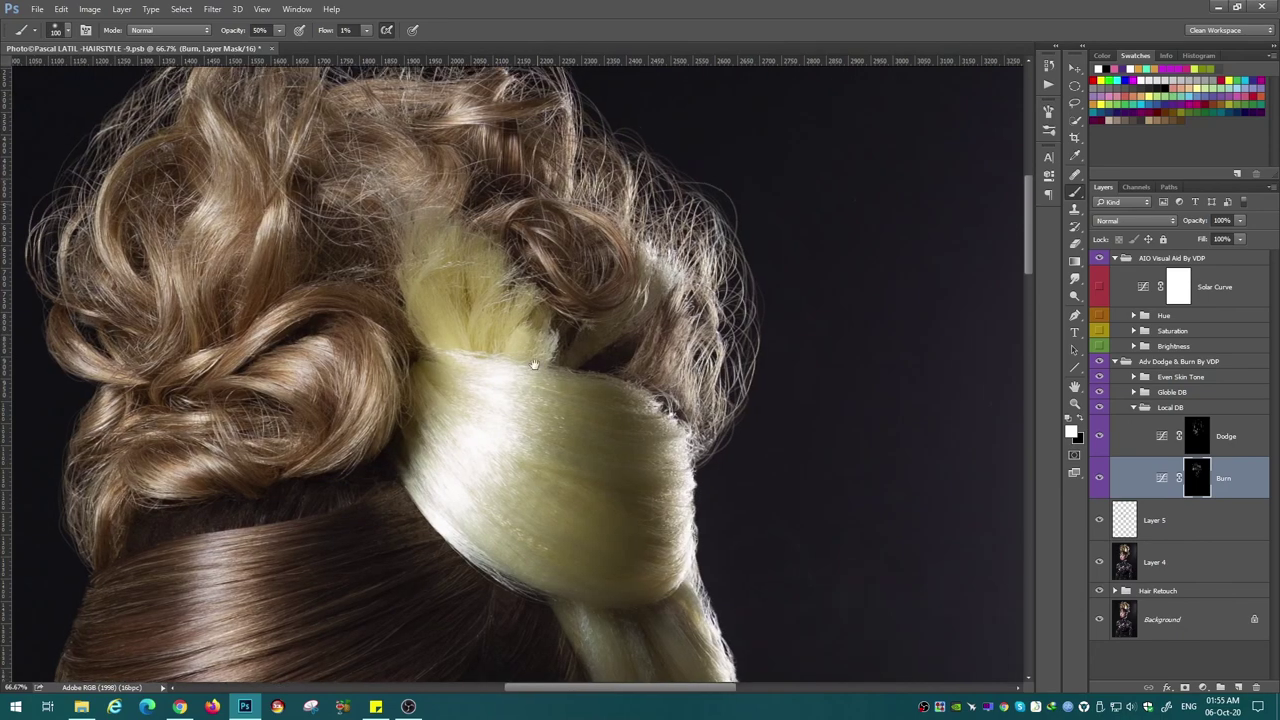
{"action": "scroll", "coordinate": [230, 400], "scroll_direction": "up", "scroll_amount": 2}
{"action": "key", "text": "bracketright"}
{"action": "key", "text": "bracketright"}
{"action": "key", "text": "bracketright"}
{"action": "key", "text": "ctrl+0"}
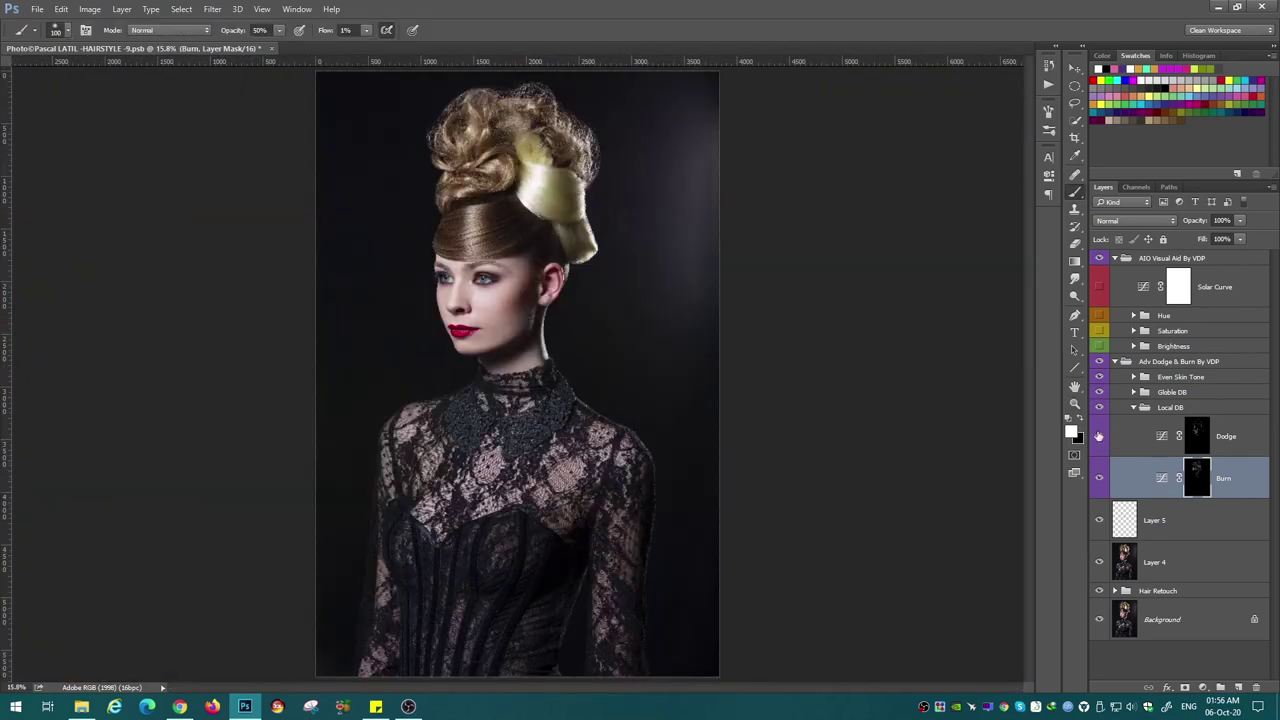
{"action": "key", "text": "ctrl+plus"}
{"action": "key", "text": "ctrl+plus"}
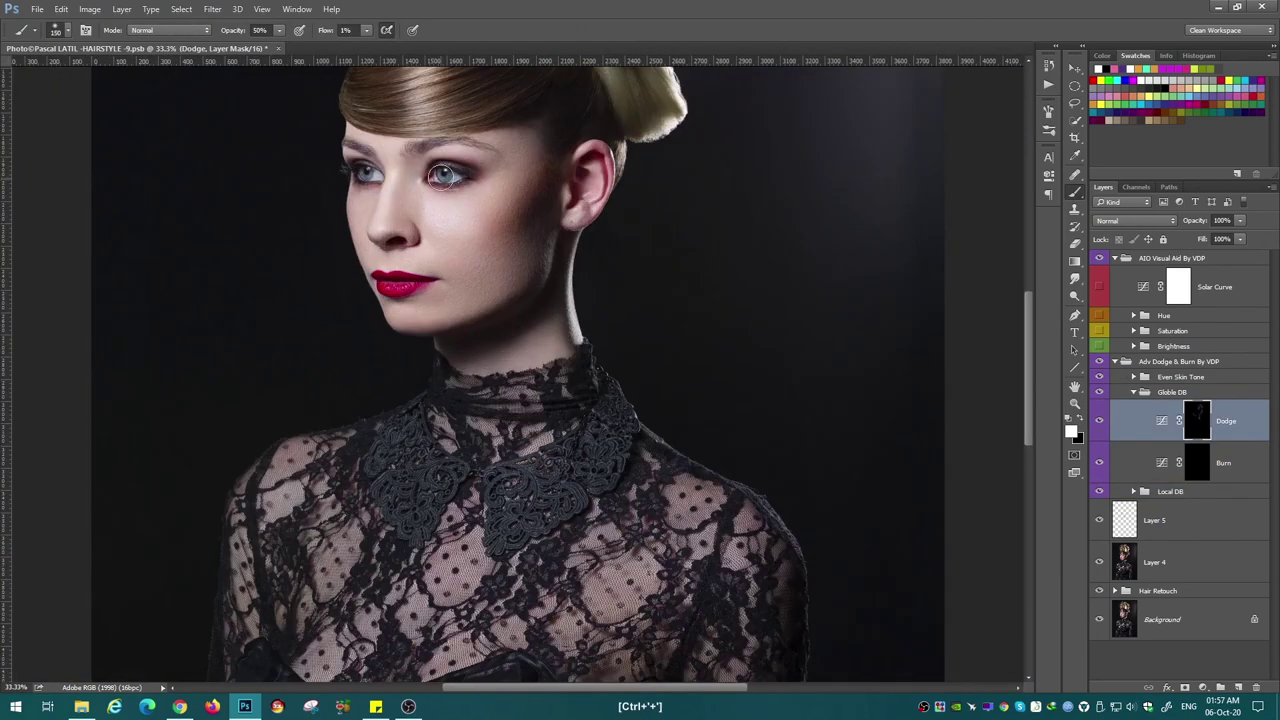
{"action": "key", "text": "ctrl+minus"}
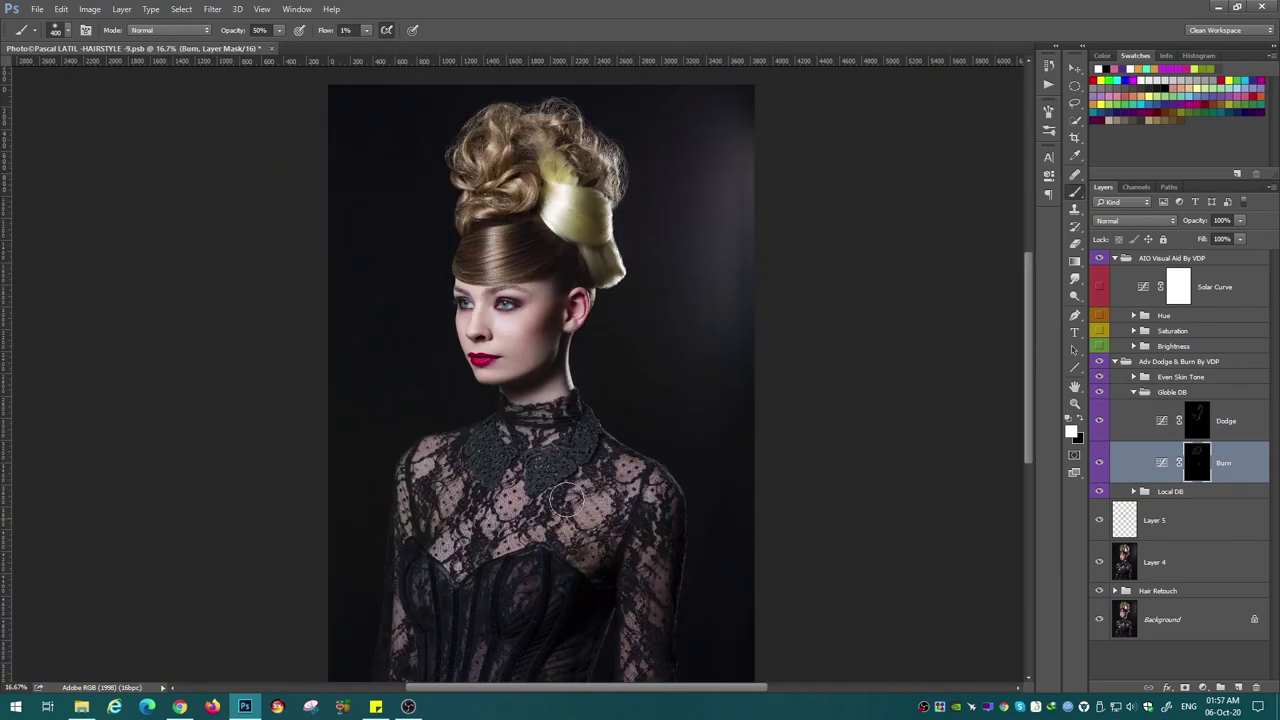
{"action": "scroll", "coordinate": [565, 500], "scroll_direction": "down", "scroll_amount": 5}
{"action": "scroll", "coordinate": [543, 250], "scroll_direction": "up", "scroll_amount": 3}
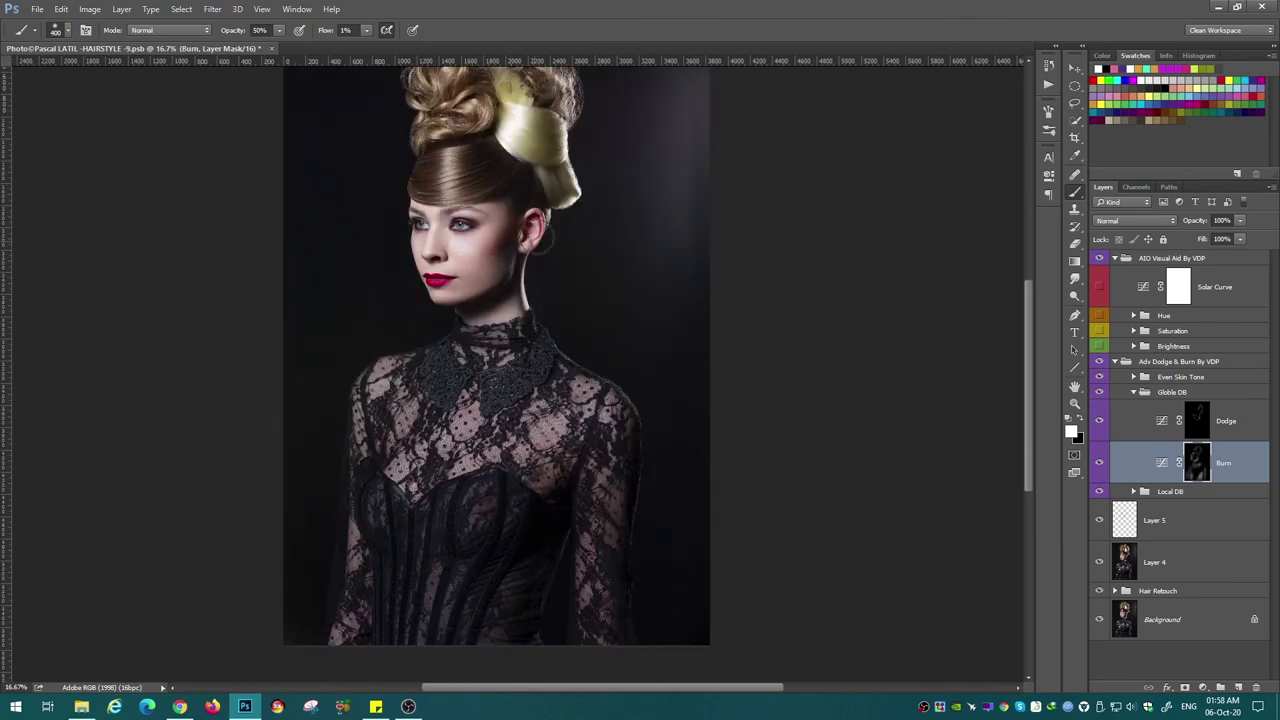
{"action": "key", "text": "ctrl+plus"}
{"action": "scroll", "coordinate": [500, 240], "scroll_direction": "up", "scroll_amount": 5}
{"action": "key", "text": "ctrl+plus"}
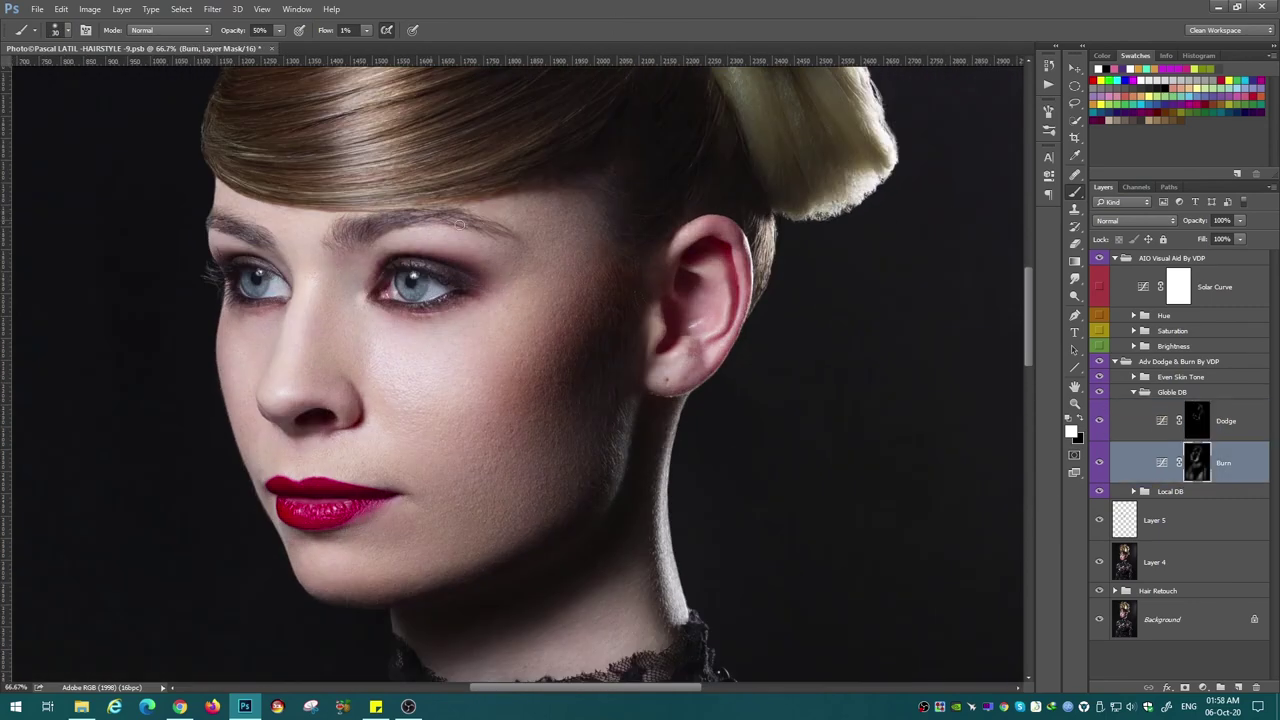
Add a new empty Layer 6 above Layer 5.
{"action": "left_click", "coordinate": [1162, 521]}
{"action": "key", "text": "ctrl+shift+alt+n"}
{"action": "key", "text": "F5"}
{"action": "key", "text": "F5"}
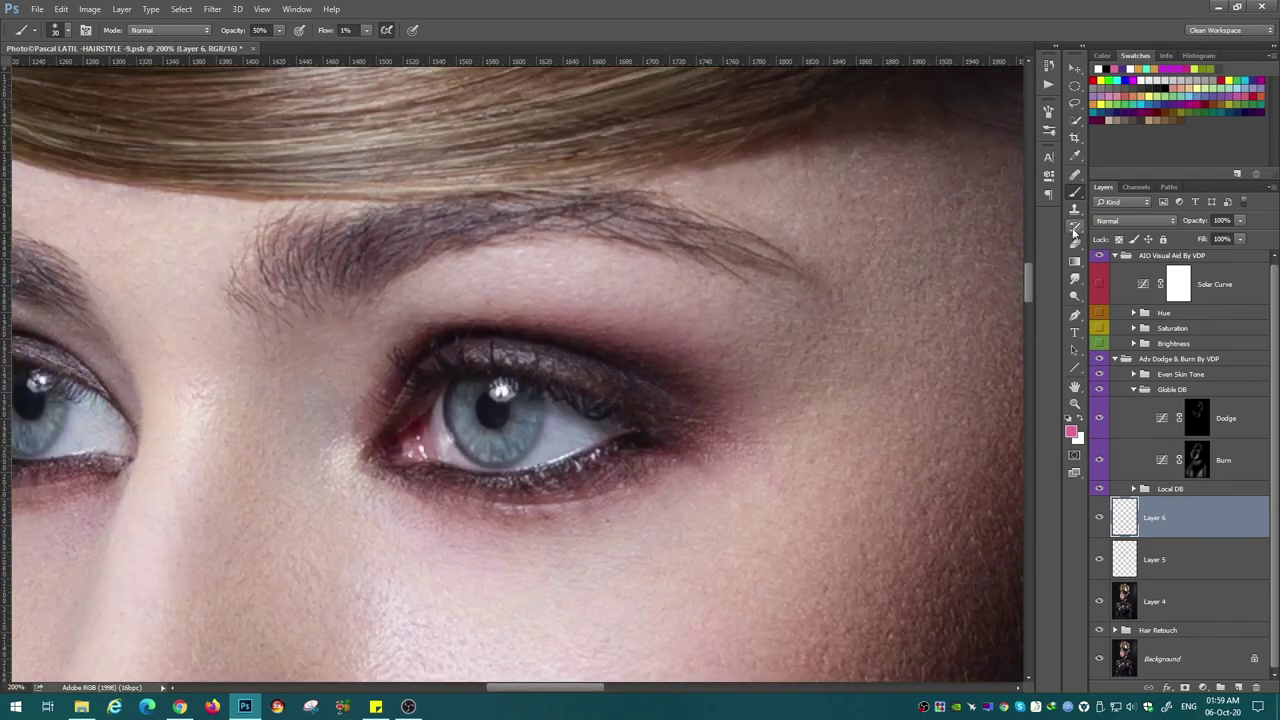
Enable pen-pressure Shape Dynamics with 32% size jitter and 16% minimum diameter.
{"action": "key", "text": "ctrl+plus"}
{"action": "key", "text": "ctrl+plus"}
{"action": "key", "text": "F5"}
{"action": "left_click", "coordinate": [834, 151]}
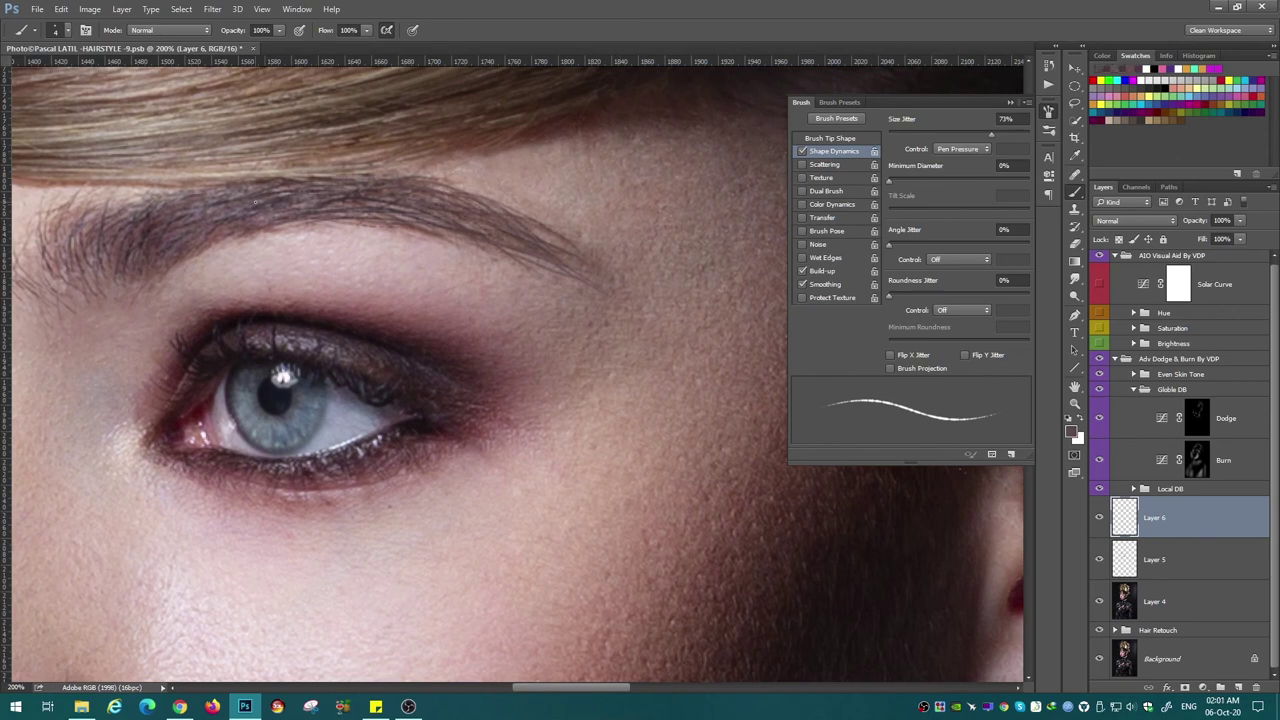
{"action": "scroll", "coordinate": [300, 230], "scroll_direction": "left", "scroll_amount": 3}
{"action": "left_click_drag", "start_coordinate": [939, 137], "coordinate": [934, 133]}
{"action": "left_click_drag", "start_coordinate": [903, 179], "coordinate": [911, 179]}
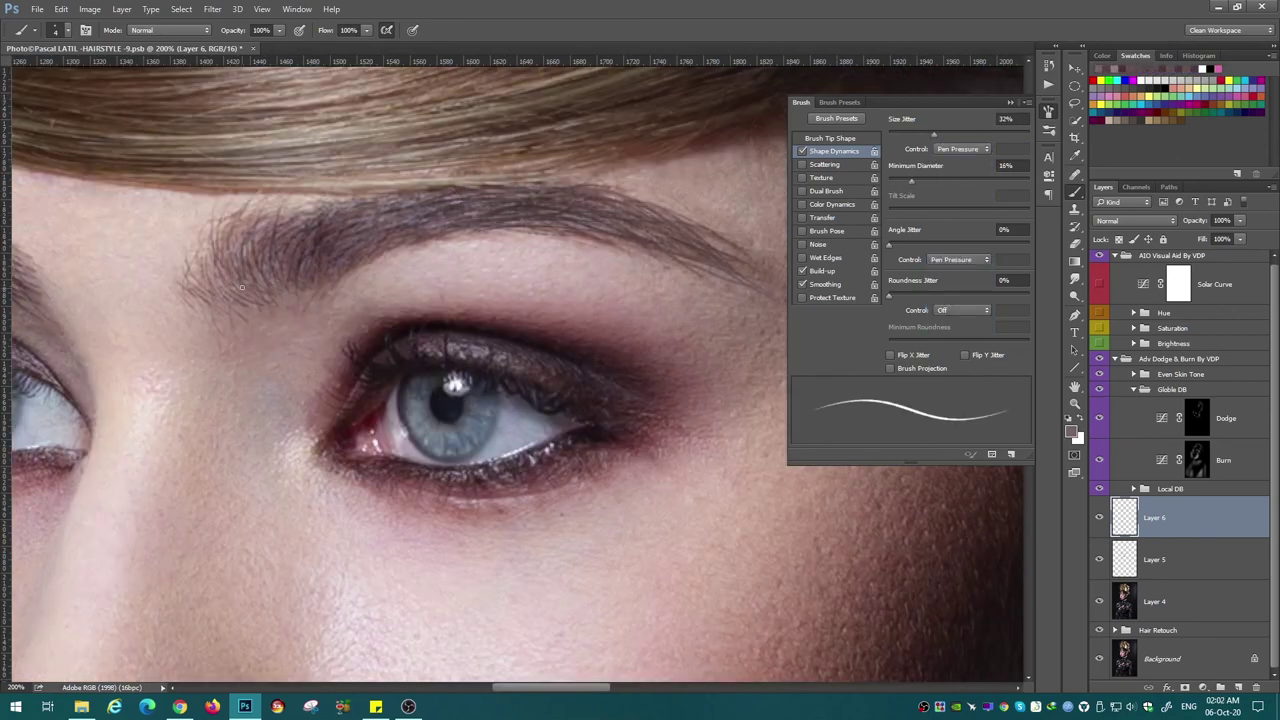
{"action": "scroll", "coordinate": [280, 214], "scroll_direction": "down", "scroll_amount": 5}
{"action": "scroll", "coordinate": [428, 334], "scroll_direction": "up", "scroll_amount": 5}
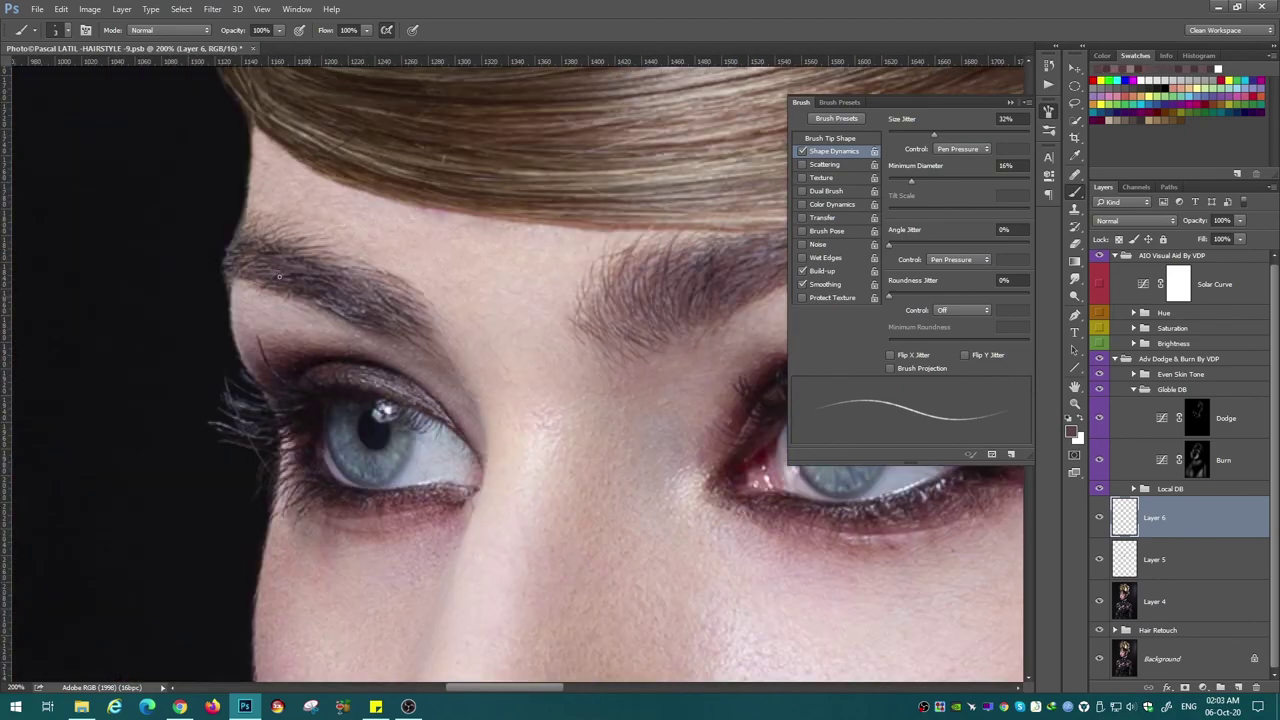
{"action": "scroll", "coordinate": [440, 334], "scroll_direction": "right", "scroll_amount": 3}
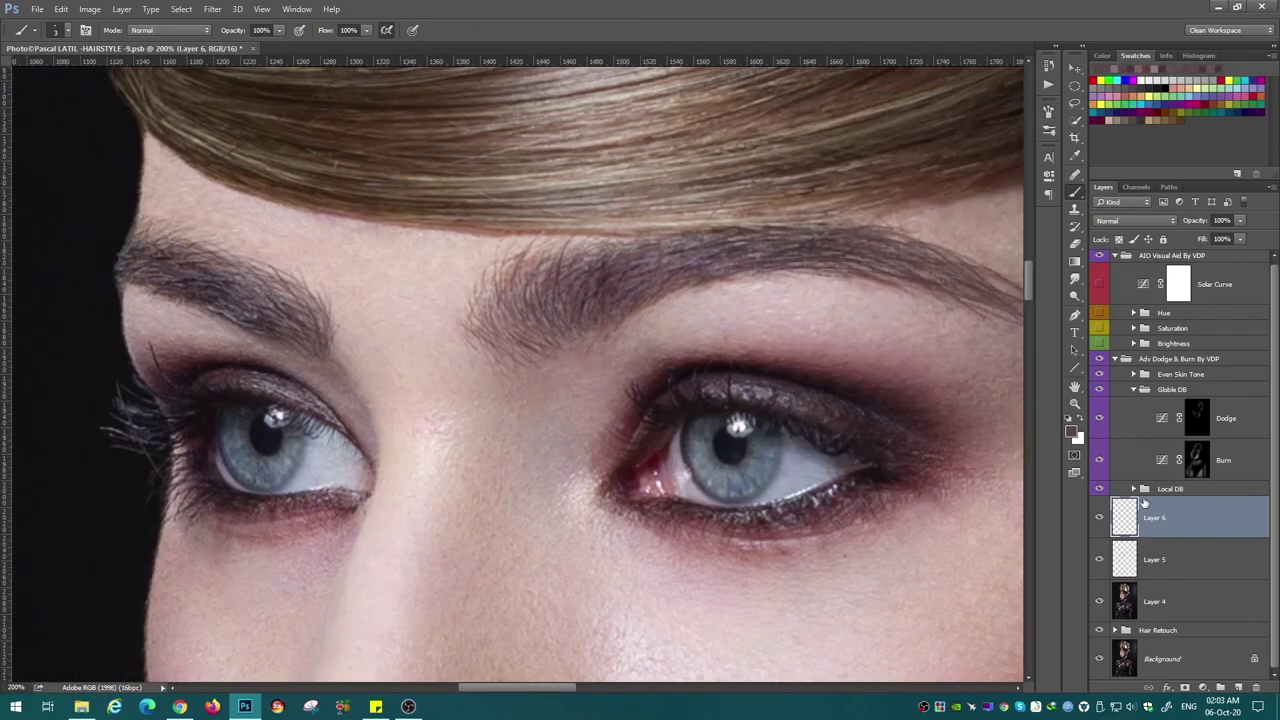
{"action": "key", "text": "s"}
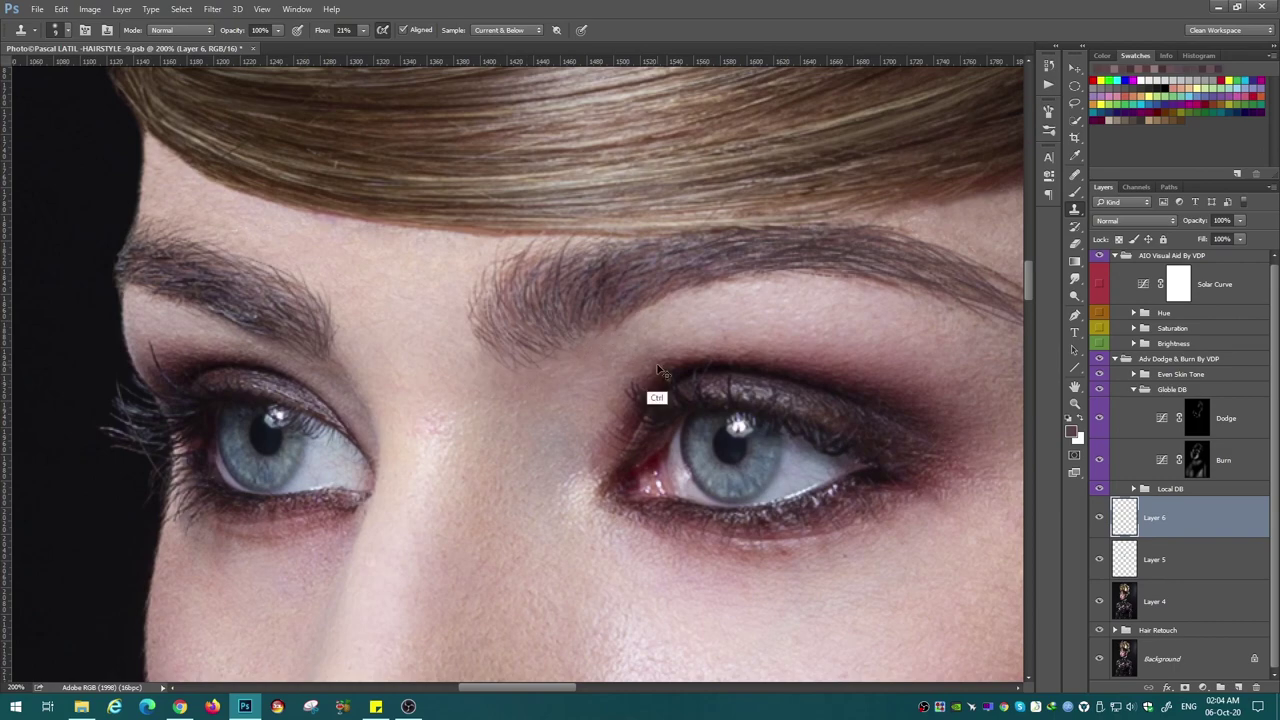
Switch to the Brush and select the Local DB Dodge mask.
{"action": "key", "text": "b"}
{"action": "left_click", "coordinate": [1133, 488]}
{"action": "left_click", "coordinate": [1197, 517]}
{"action": "right_click", "coordinate": [784, 94]}
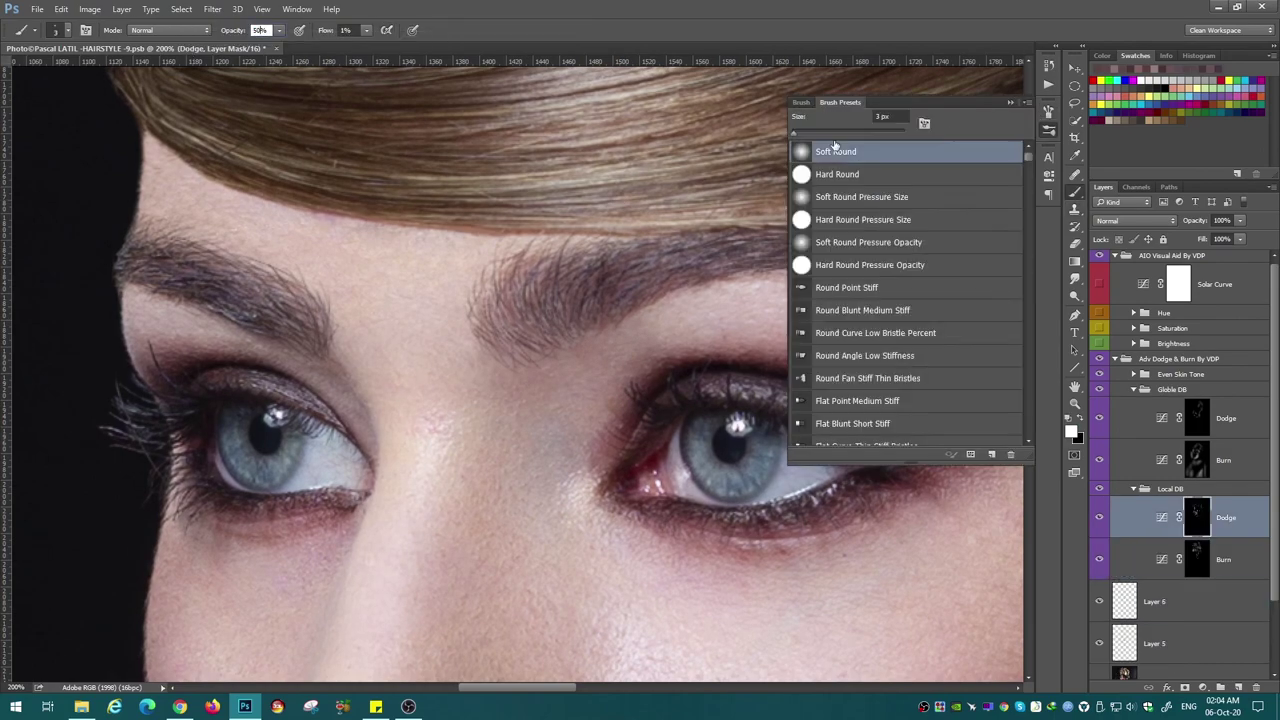
{"action": "key", "text": "Escape"}
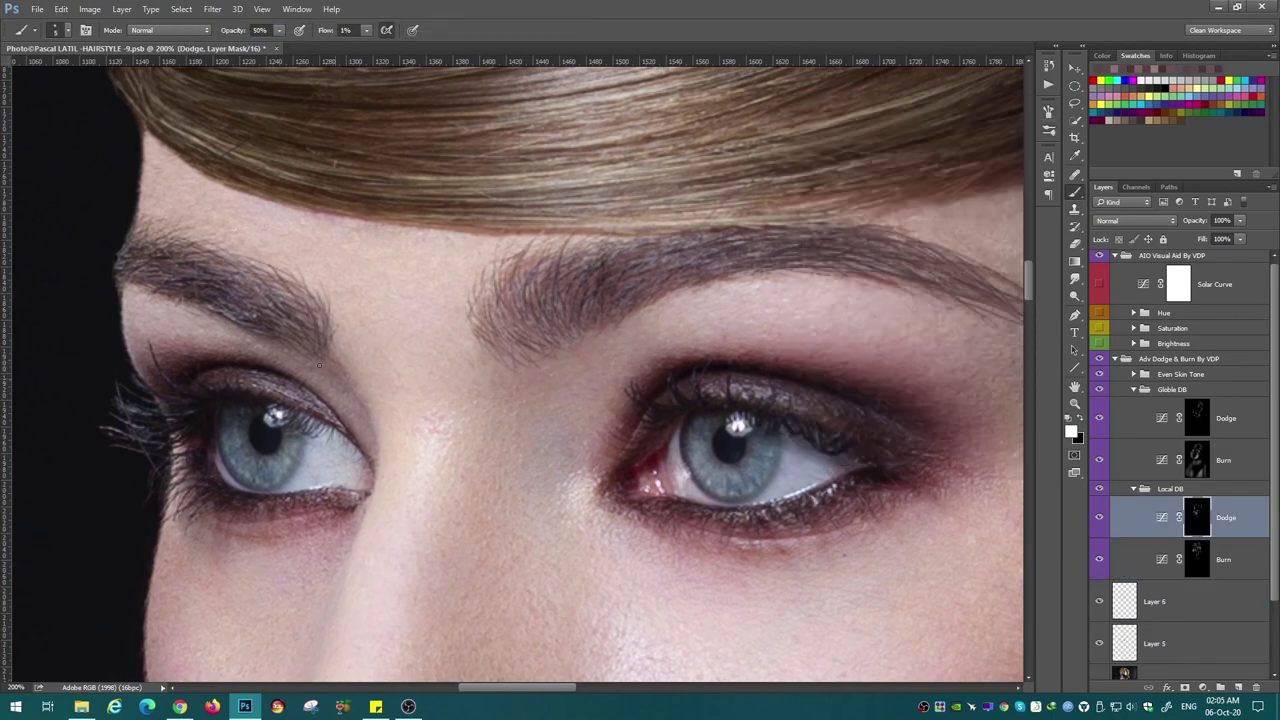
Select the Globle DB Dodge mask and zoom to 100% on the nose and lips.
{"action": "key", "text": "ctrl+minus"}
{"action": "key", "text": "ctrl+minus"}
{"action": "key", "text": "ctrl+minus"}
{"action": "left_click", "coordinate": [1133, 488]}
{"action": "left_click", "coordinate": [1197, 418]}
{"action": "key", "text": "ctrl+plus"}
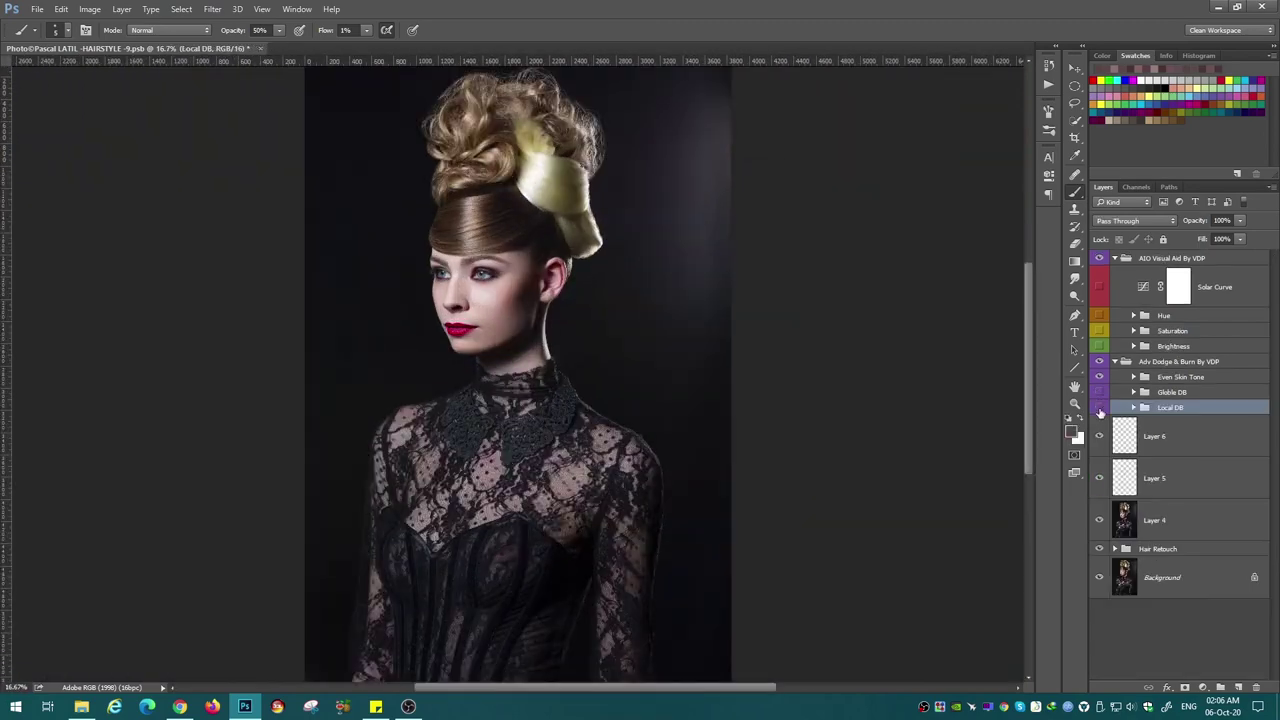
{"action": "key", "text": "ctrl+plus"}
{"action": "key", "text": "ctrl+plus"}
{"action": "key", "text": "ctrl+plus"}
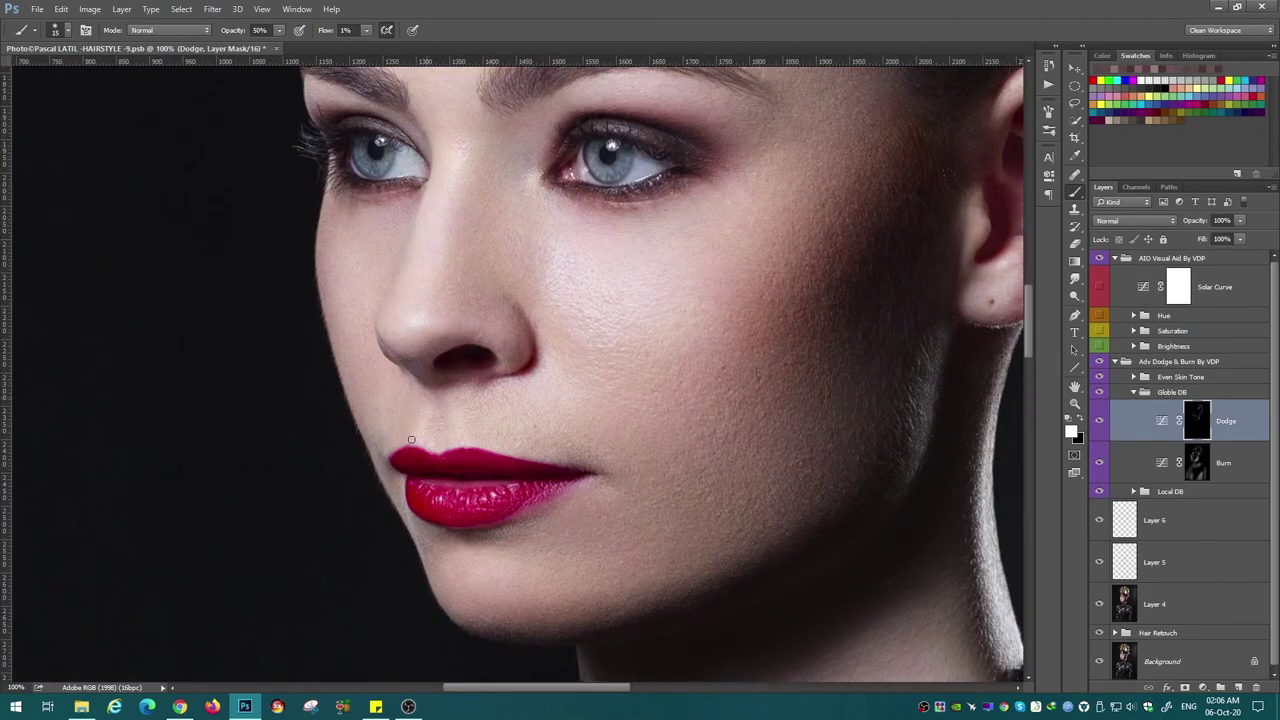
{"action": "key", "text": "alt+bracketleft"}
{"action": "key", "text": "alt+bracketright"}
{"action": "key", "text": "ctrl+plus"}
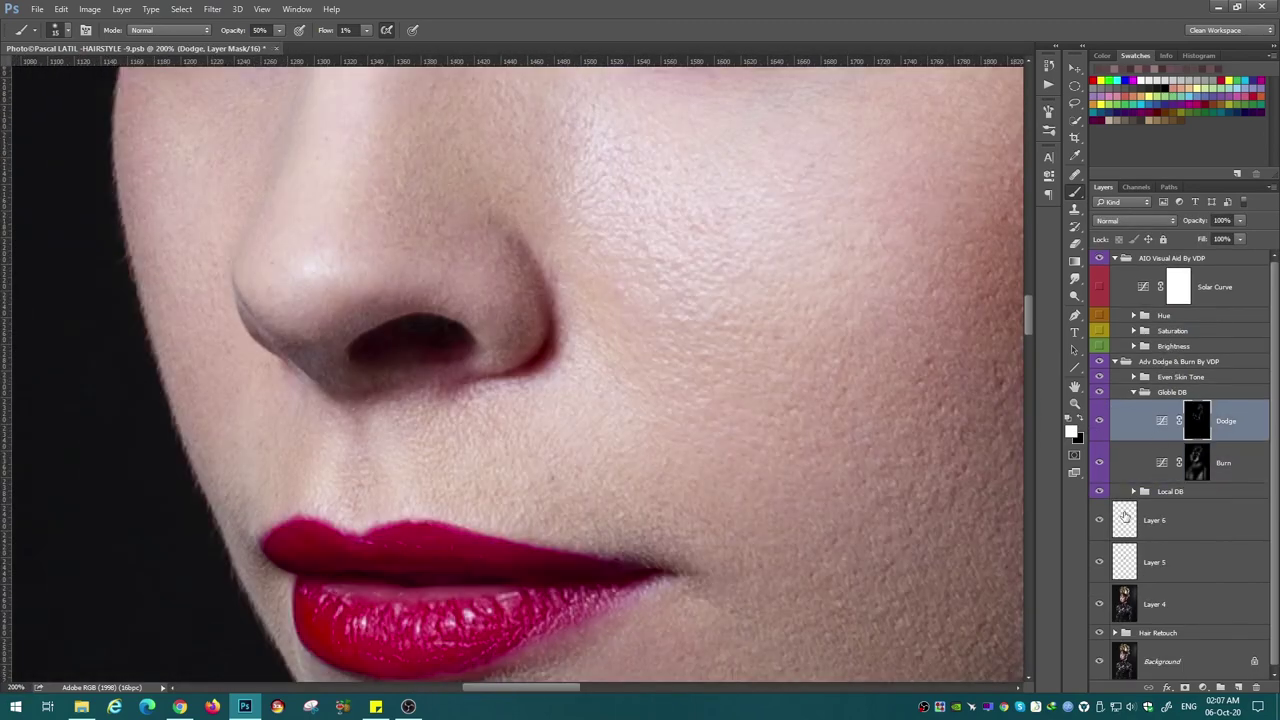
Clone-stamp the skin around the nose and upper lip on Layer 6.
{"action": "key", "text": "alt+bracketleft"}
{"action": "key", "text": "alt+bracketleft"}
{"action": "key", "text": "alt+bracketleft"}
{"action": "key", "text": "s"}
{"action": "scroll", "coordinate": [749, 549], "scroll_direction": "right", "scroll_amount": 3}
{"action": "scroll", "coordinate": [766, 366], "scroll_direction": "left", "scroll_amount": 3}
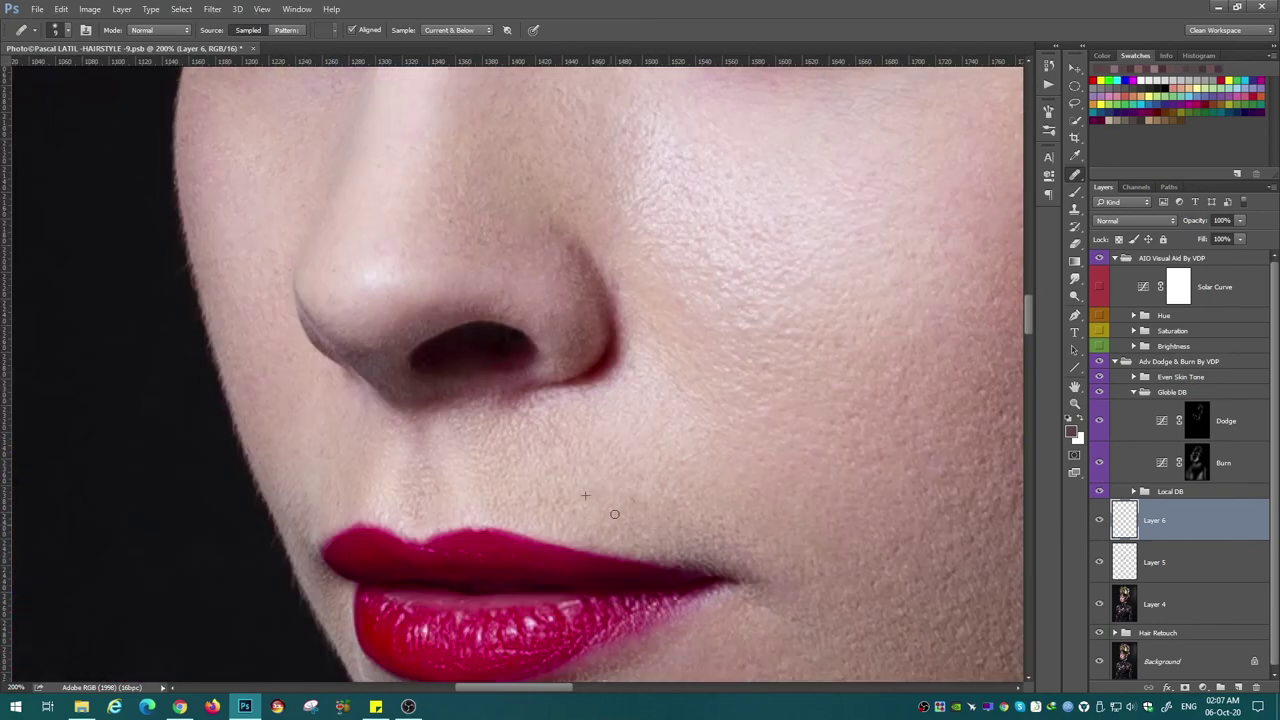
{"action": "scroll", "coordinate": [726, 544], "scroll_direction": "down", "scroll_amount": 2}
{"action": "scroll", "coordinate": [757, 500], "scroll_direction": "left", "scroll_amount": 2}
{"action": "scroll", "coordinate": [757, 500], "scroll_direction": "down", "scroll_amount": 1}
{"action": "scroll", "coordinate": [566, 586], "scroll_direction": "up", "scroll_amount": 2}
{"action": "scroll", "coordinate": [566, 586], "scroll_direction": "left", "scroll_amount": 2}
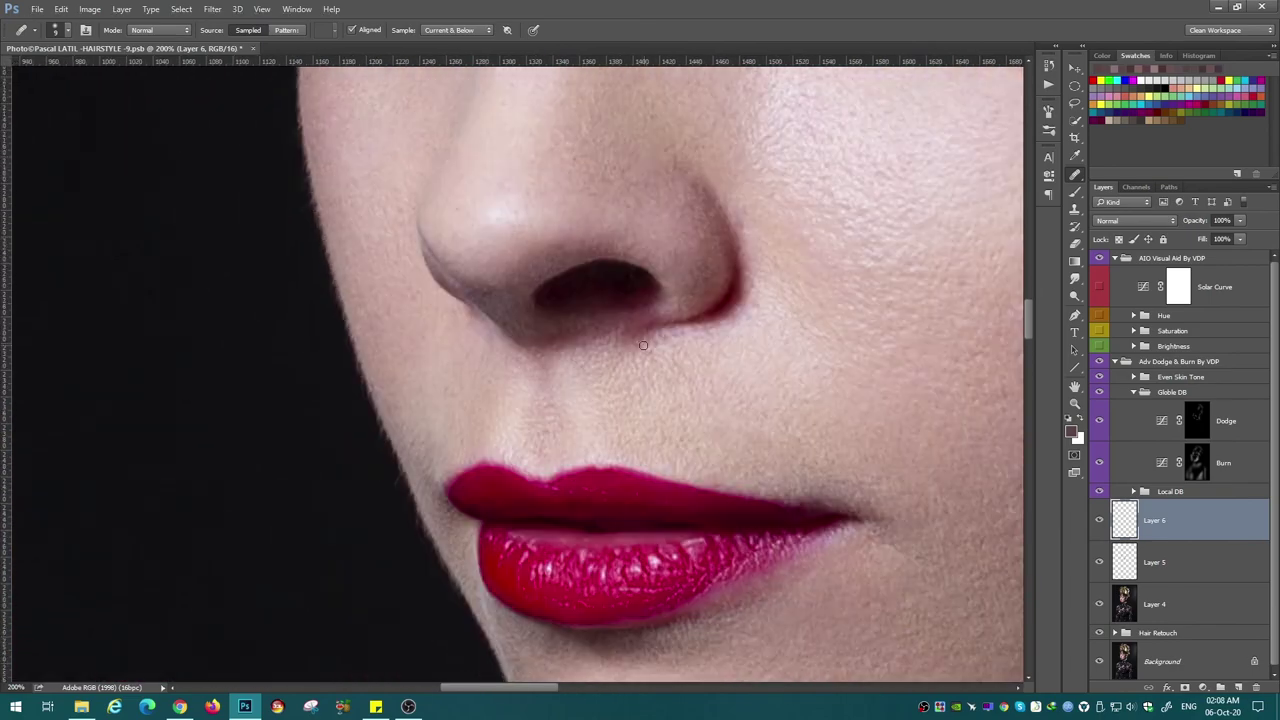
{"action": "scroll", "coordinate": [662, 165], "scroll_direction": "up", "scroll_amount": 2}
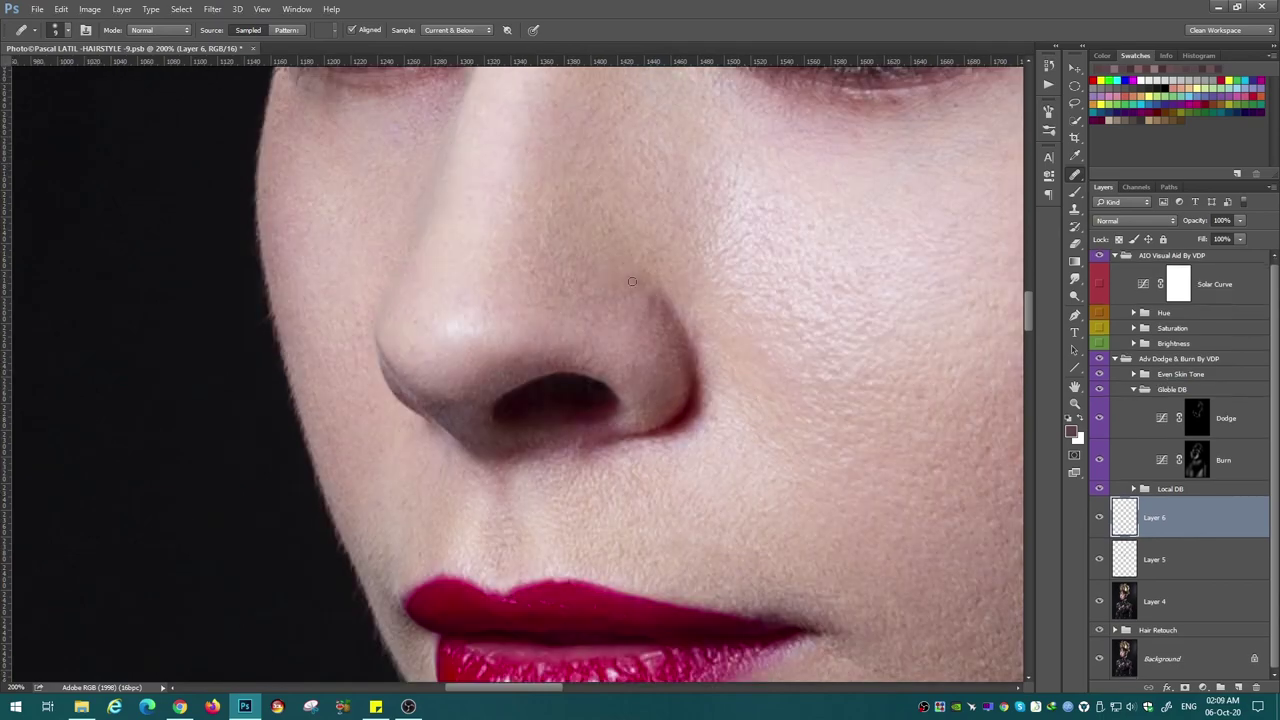
Resume dodging on the Dodge mask, zoomed out to the whole portrait.
{"action": "key", "text": "b"}
{"action": "key", "text": "alt+bracketright"}
{"action": "key", "text": "alt+bracketright"}
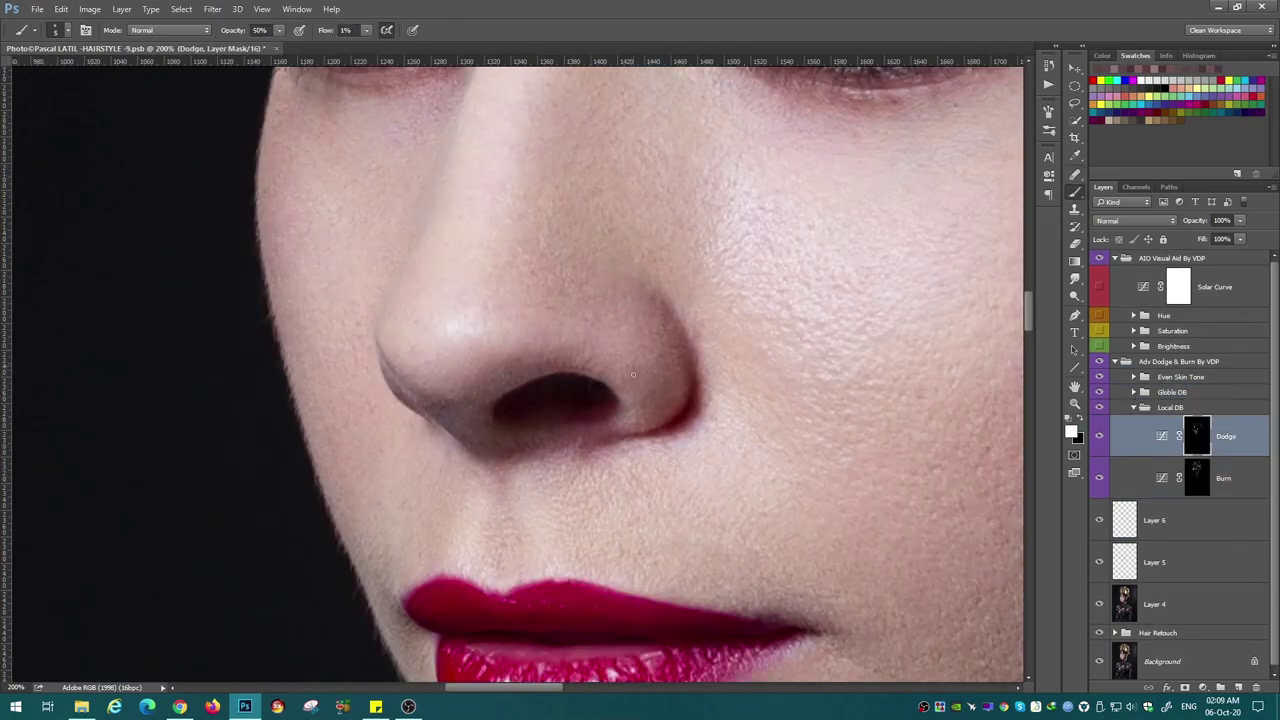
{"action": "key", "text": "ctrl+minus"}
{"action": "key", "text": "ctrl+minus"}
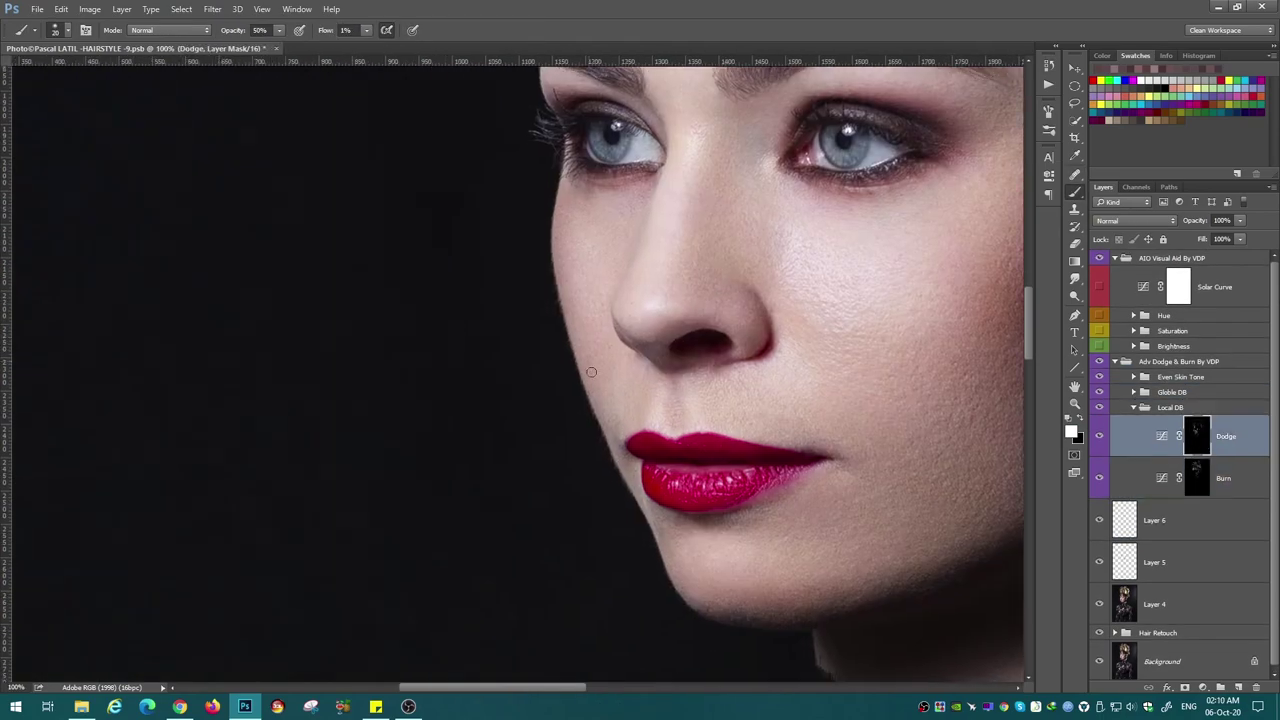
{"action": "key", "text": "ctrl+minus"}
{"action": "key", "text": "ctrl+minus"}
{"action": "key", "text": "ctrl+minus"}
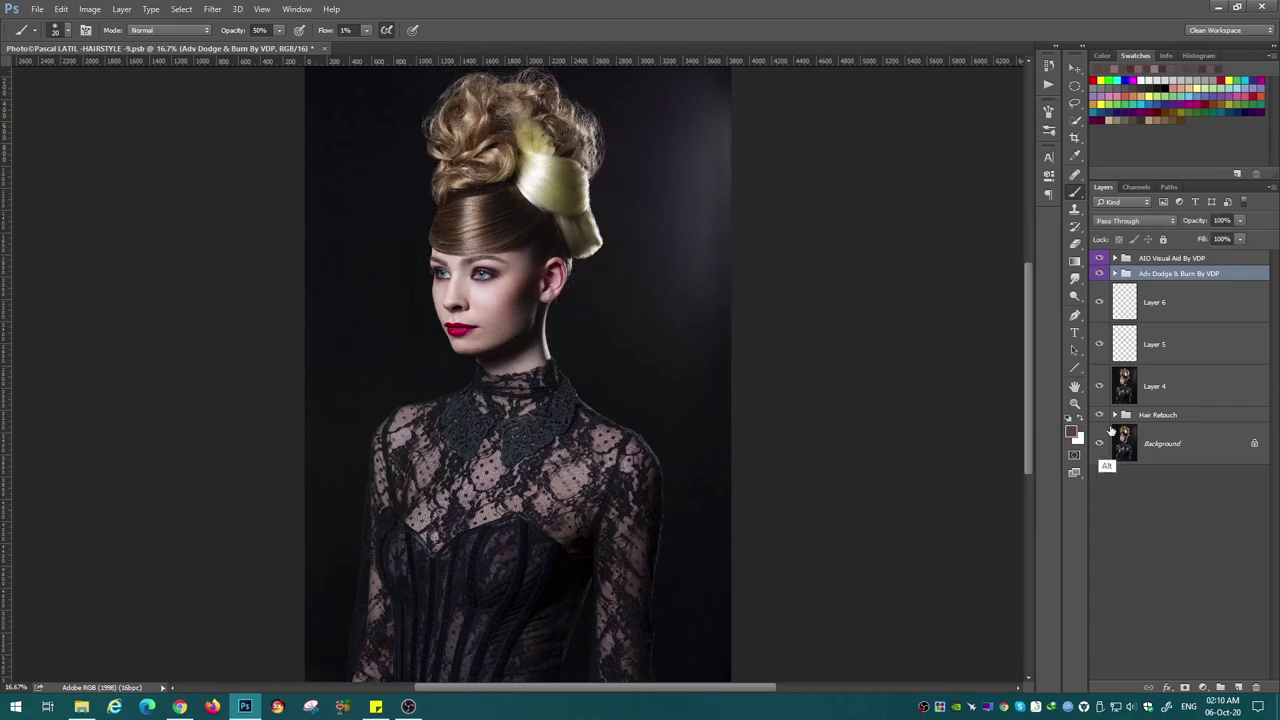
{"action": "scroll", "coordinate": [646, 452], "scroll_direction": "down", "scroll_amount": 2}
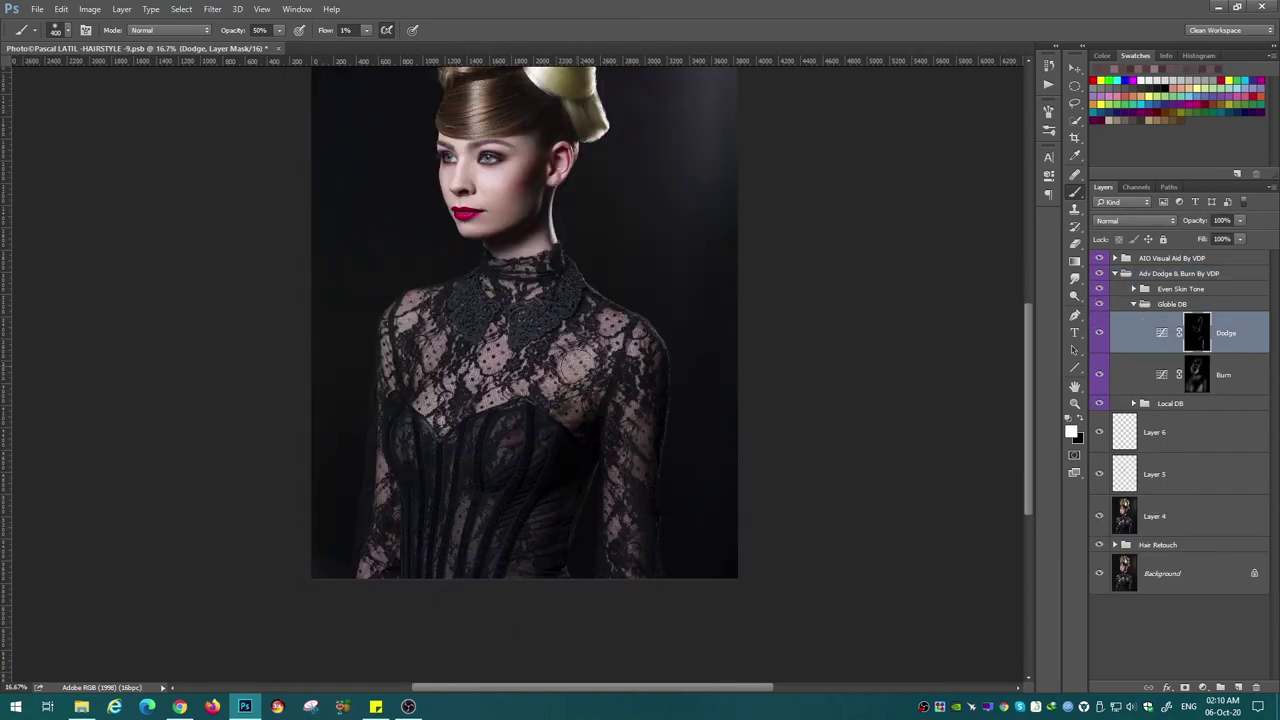
Dodge and burn the cheek, nose, lips and neck on Globle DB, then collapse the group.
{"action": "key", "text": "ctrl+plus"}
{"action": "key", "text": "ctrl+plus"}
{"action": "key", "text": "ctrl+plus"}
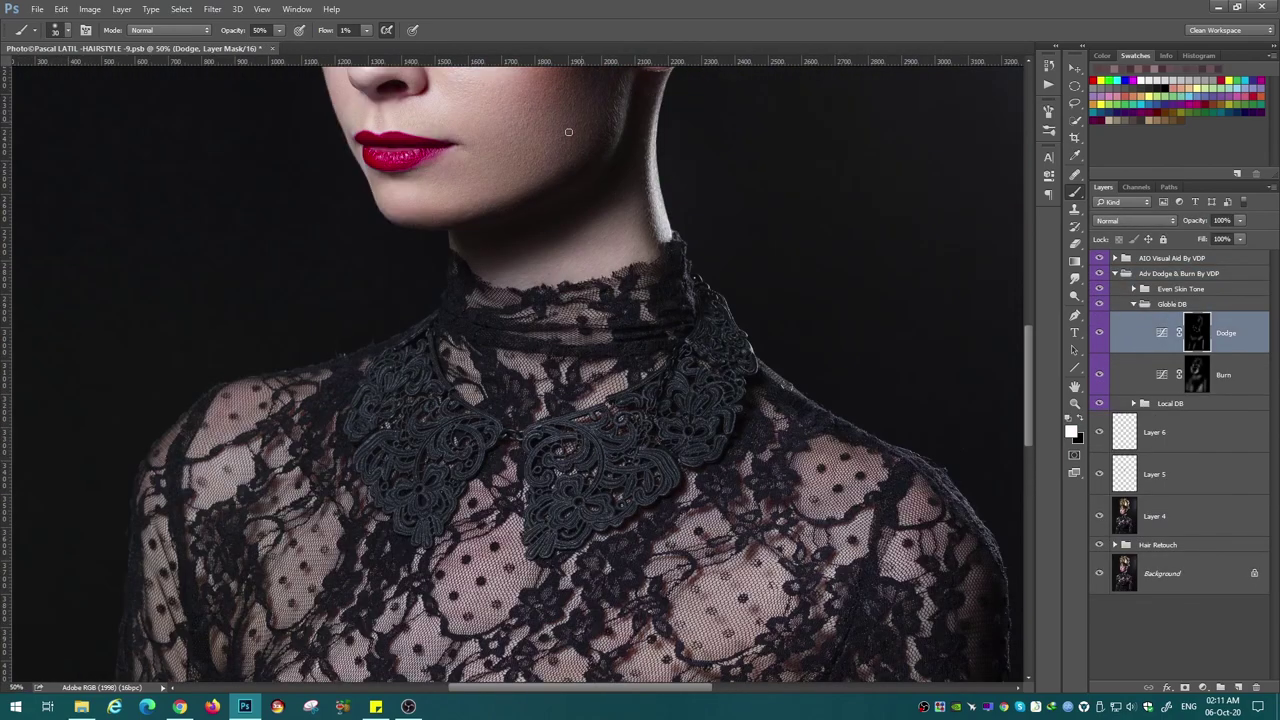
{"action": "key", "text": "alt+bracketleft"}
{"action": "scroll", "coordinate": [397, 245], "scroll_direction": "up", "scroll_amount": 5}
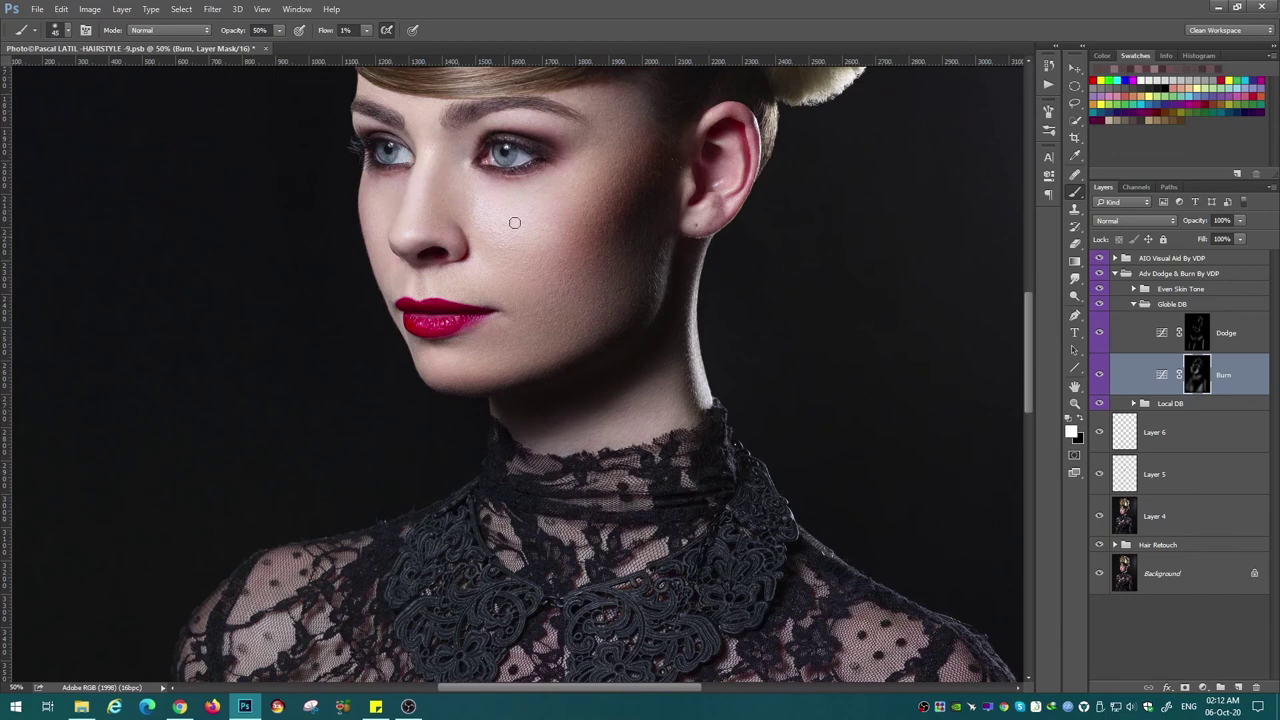
{"action": "key", "text": "ctrl+plus"}
{"action": "key", "text": "ctrl+plus"}
{"action": "left_click", "coordinate": [1200, 335]}
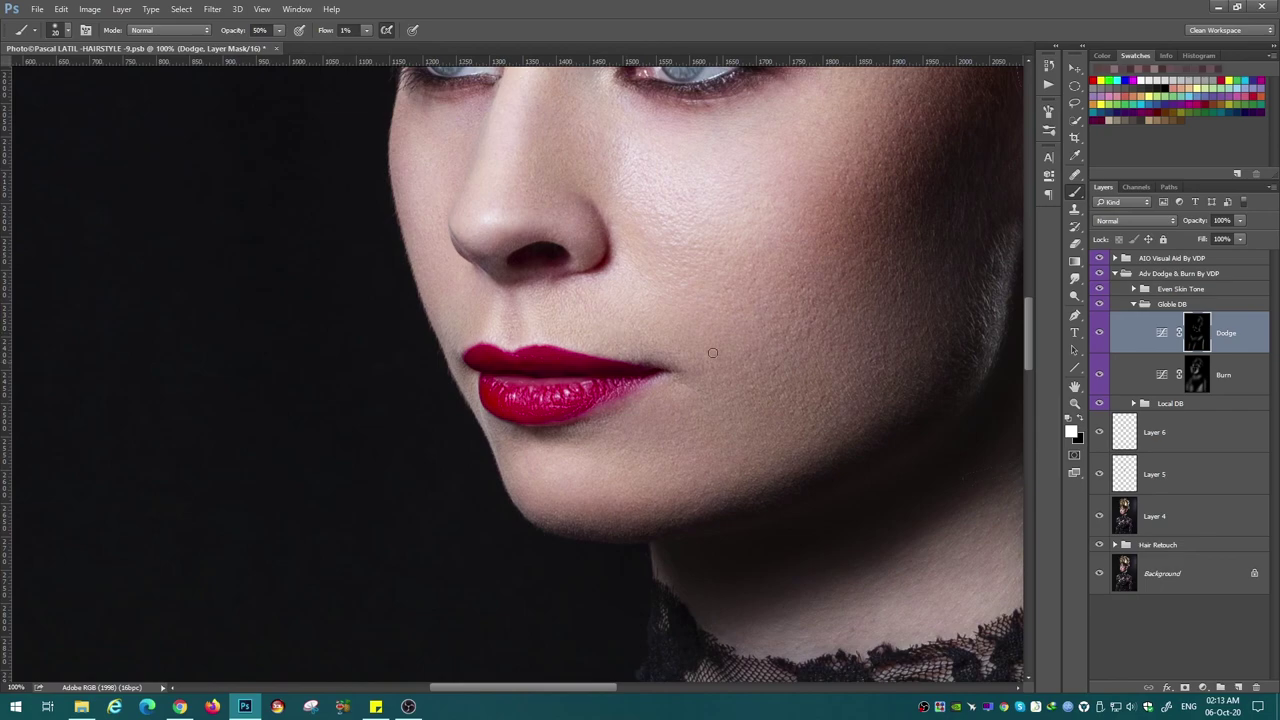
{"action": "key", "text": "alt+bracketleft"}
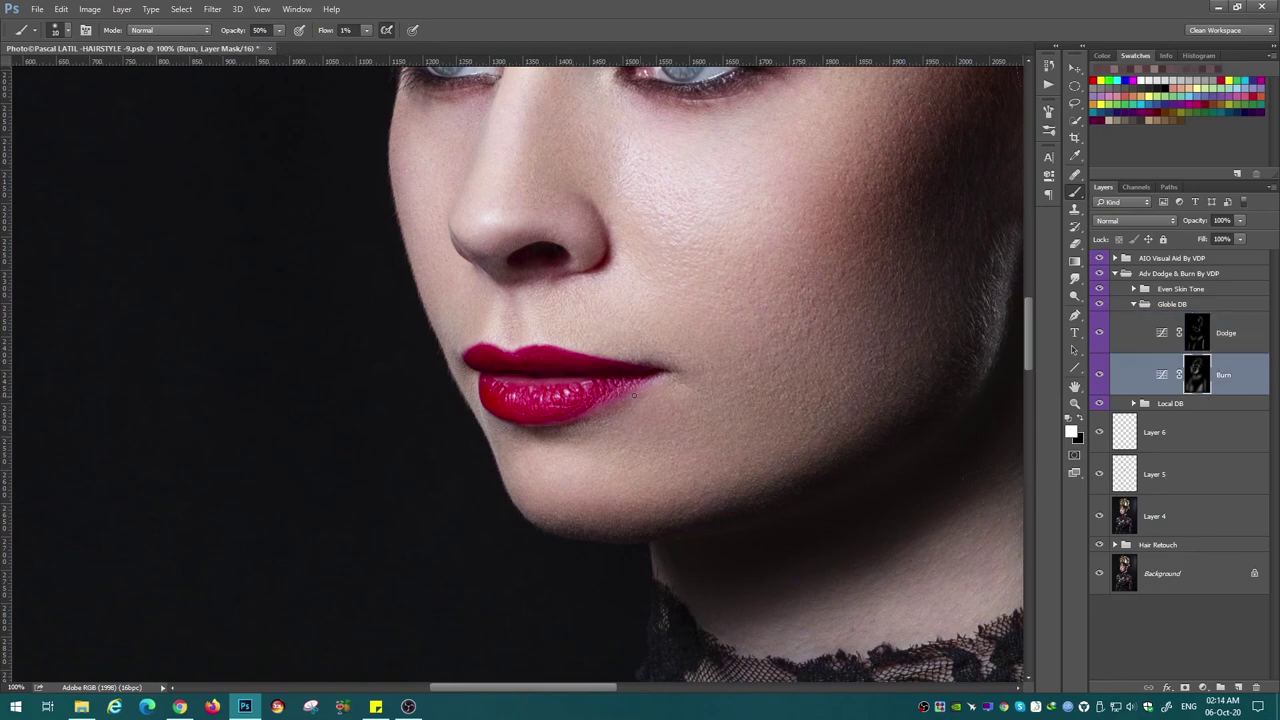
{"action": "key", "text": "ctrl+0"}
{"action": "left_click", "coordinate": [1133, 304]}
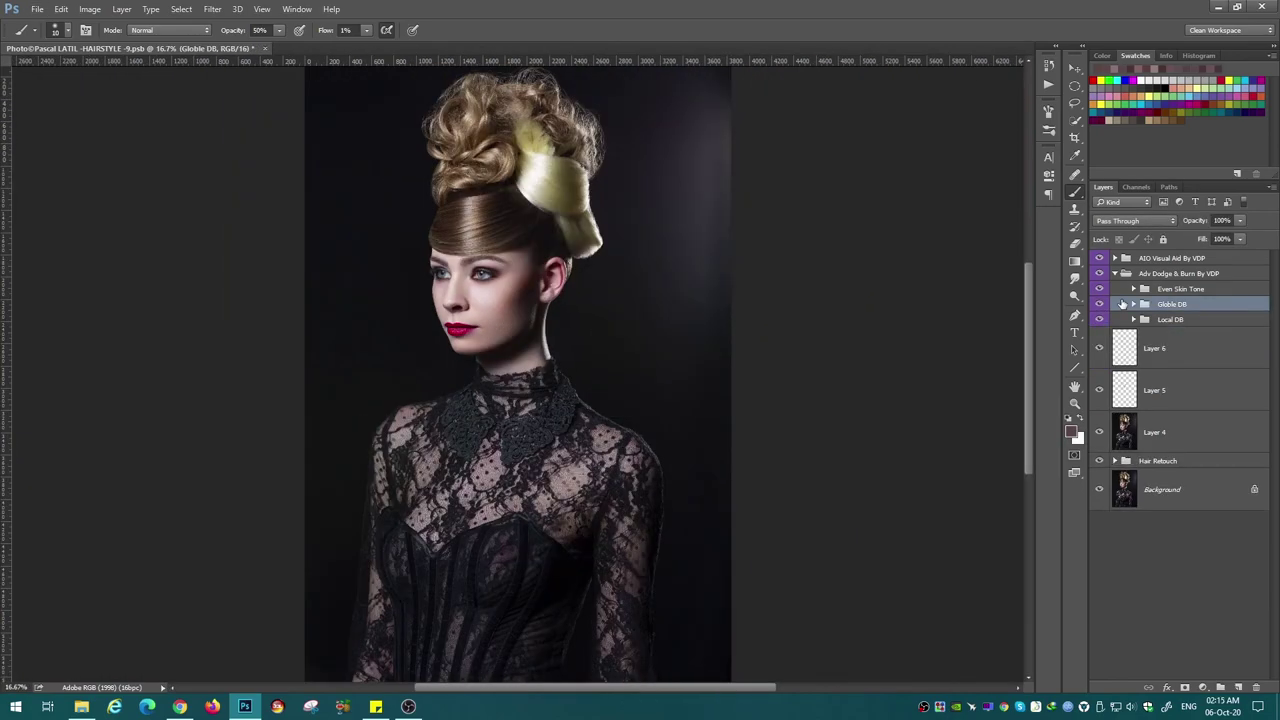
Select Layer 6, set clone Flow to 46%, and collapse the Adv Dodge & Burn group.
{"action": "scroll", "coordinate": [672, 285], "scroll_direction": "up", "scroll_amount": 1}
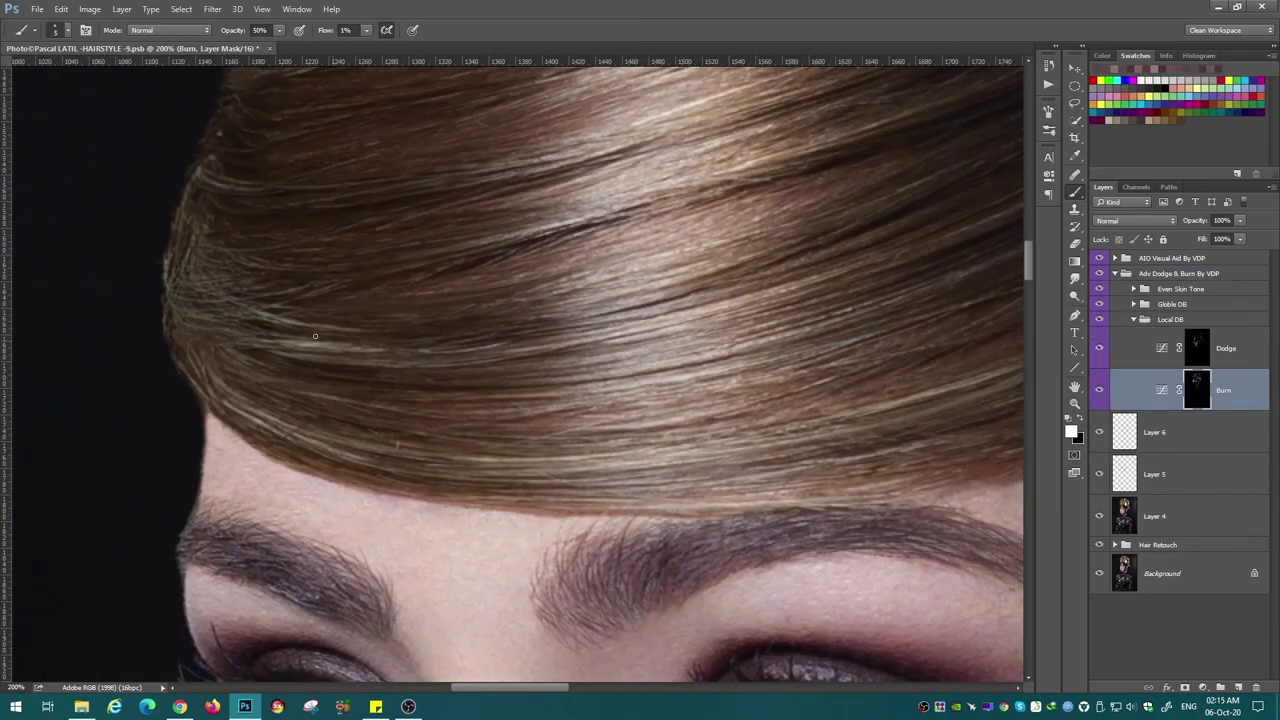
{"action": "key", "text": "alt+bracketleft"}
{"action": "key", "text": "shift+4"}
{"action": "key", "text": "shift+6"}
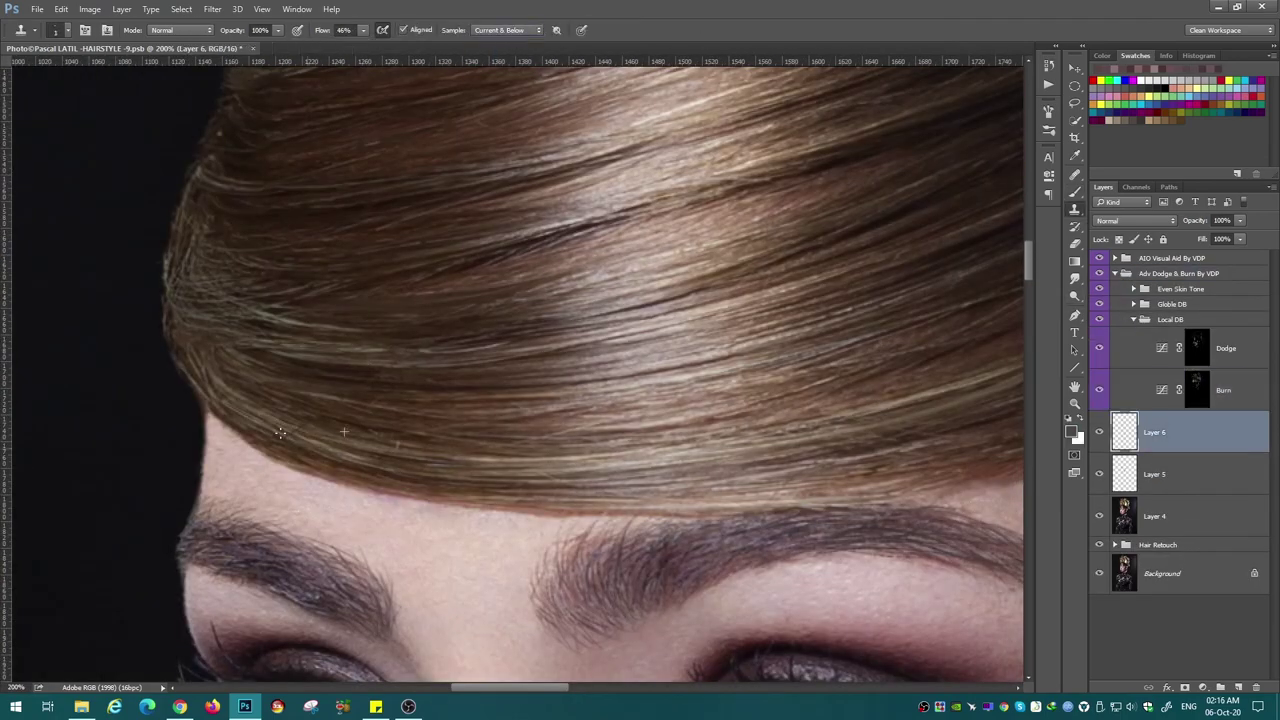
{"action": "scroll", "coordinate": [517, 334], "scroll_direction": "left", "scroll_amount": 3}
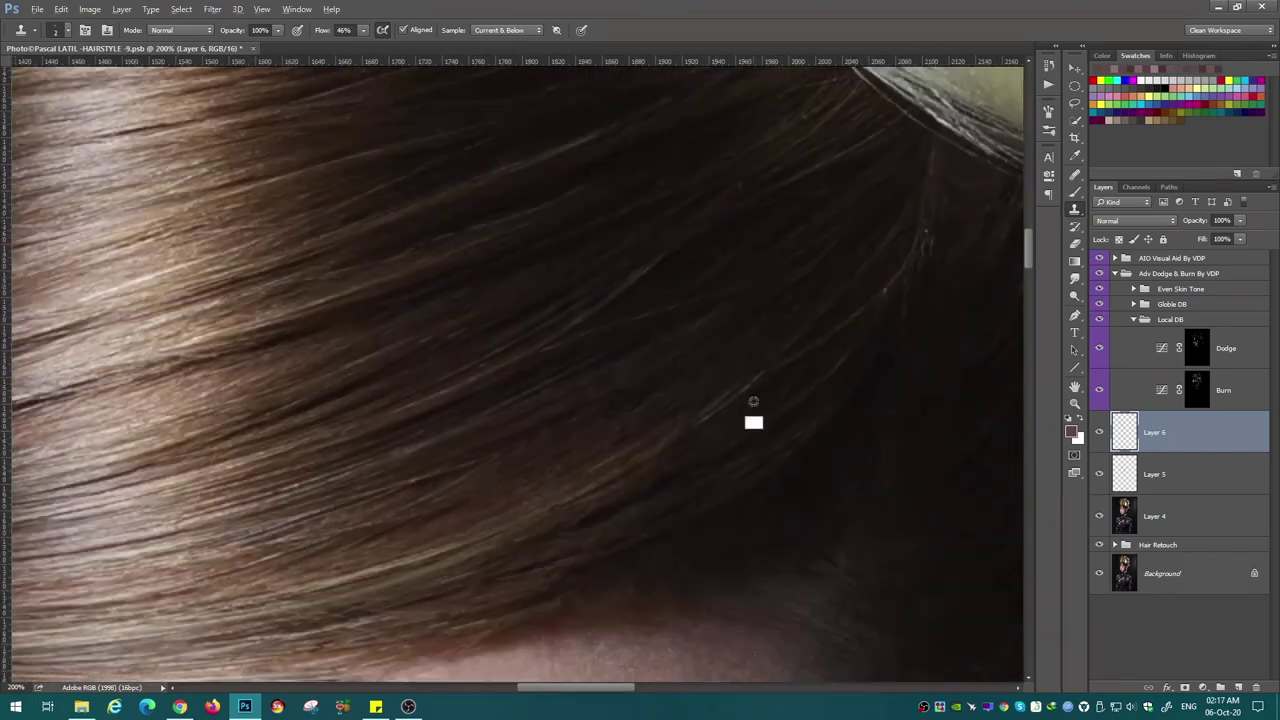
{"action": "key", "text": "ctrl+minus"}
{"action": "key", "text": "ctrl+minus"}
{"action": "key", "text": "ctrl+minus"}
{"action": "key", "text": "ctrl+minus"}
{"action": "left_click", "coordinate": [1115, 273]}
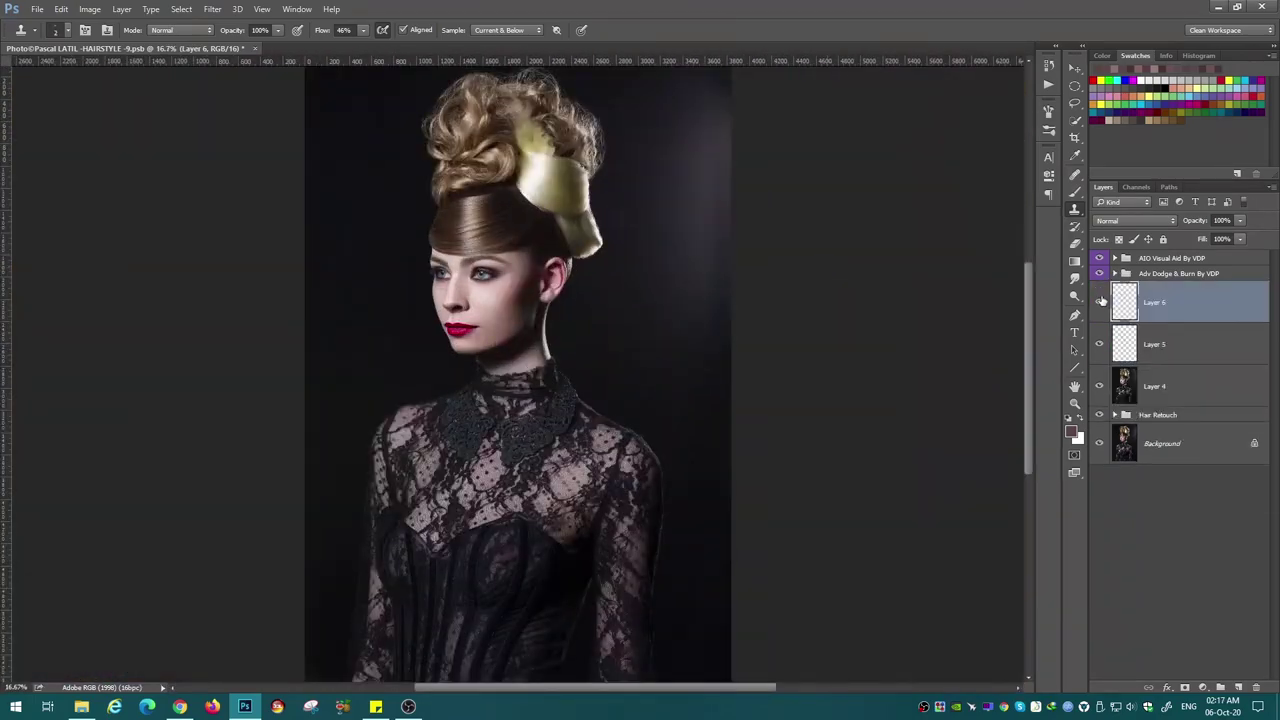
{"action": "key", "text": "ctrl+plus"}
{"action": "key", "text": "ctrl+plus"}
{"action": "key", "text": "ctrl+plus"}
Run the Lipstick Change By VDP action and paint its mask over the lips.
{"action": "left_click", "coordinate": [1048, 84]}
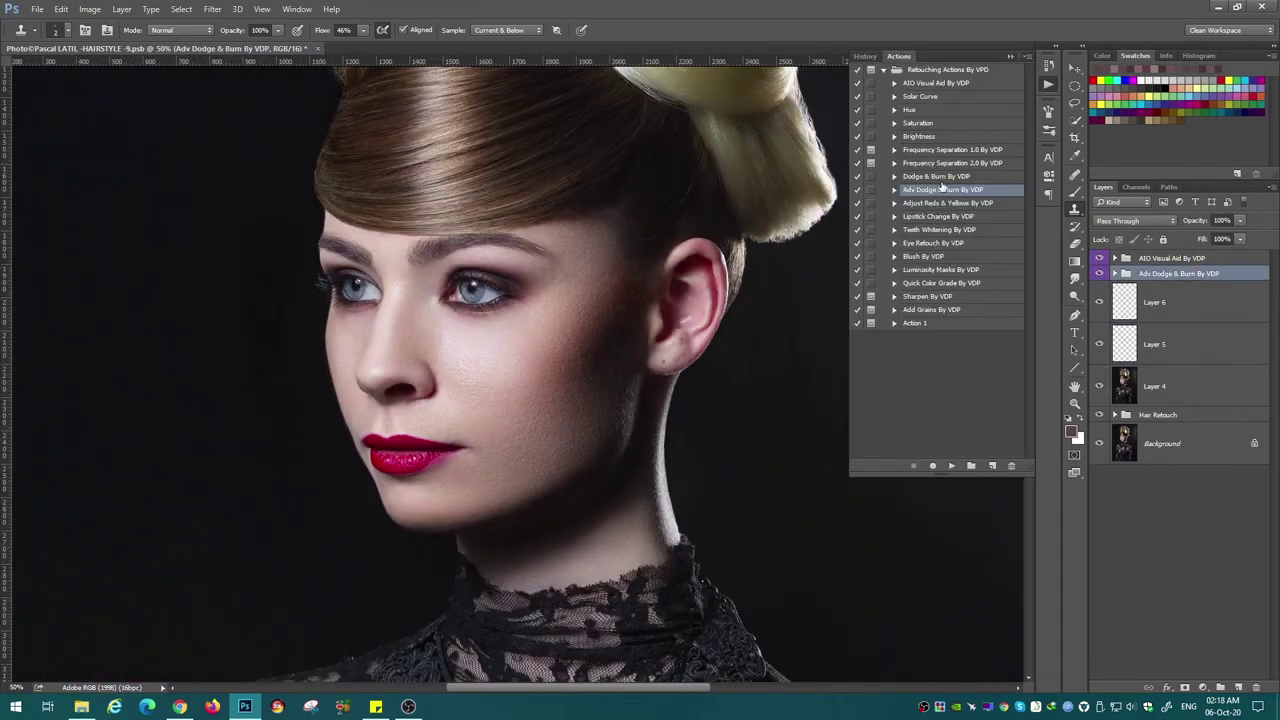
{"action": "left_click", "coordinate": [937, 216]}
{"action": "left_click", "coordinate": [951, 465]}
{"action": "right_click", "coordinate": [428, 408]}
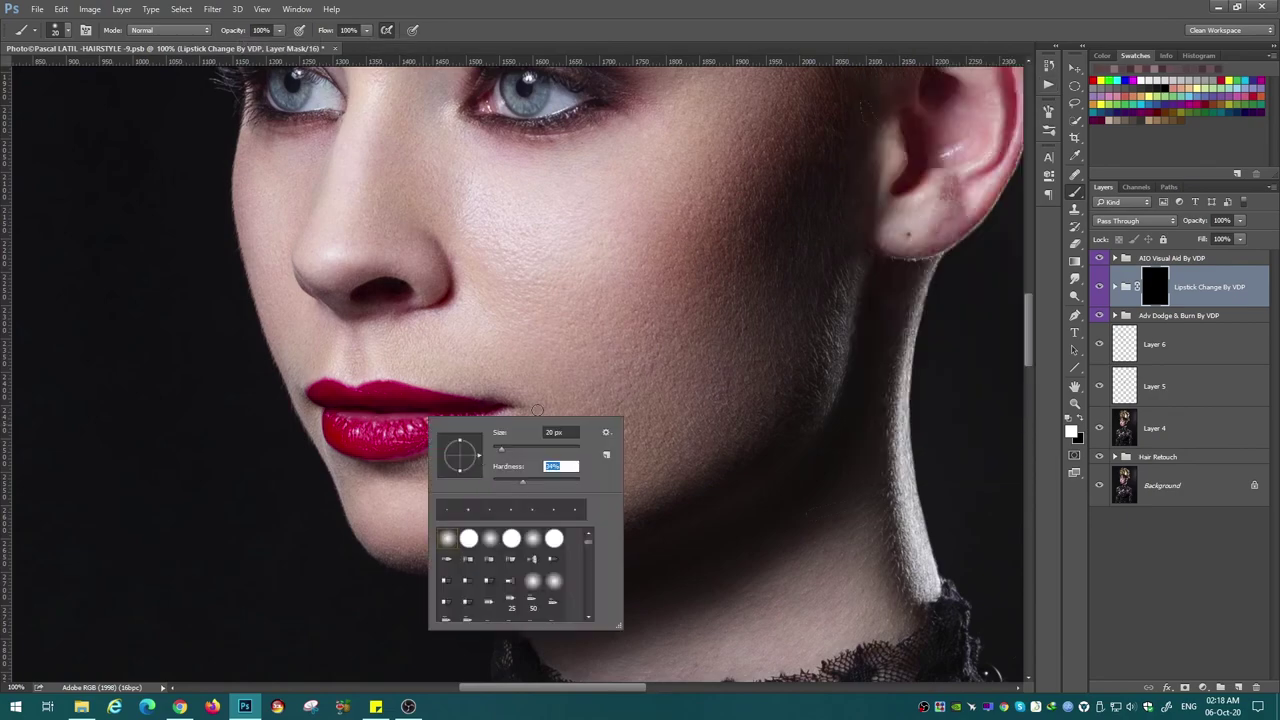
{"action": "key", "text": "Return"}
{"action": "left_click_drag", "start_coordinate": [338, 420], "coordinate": [433, 422]}
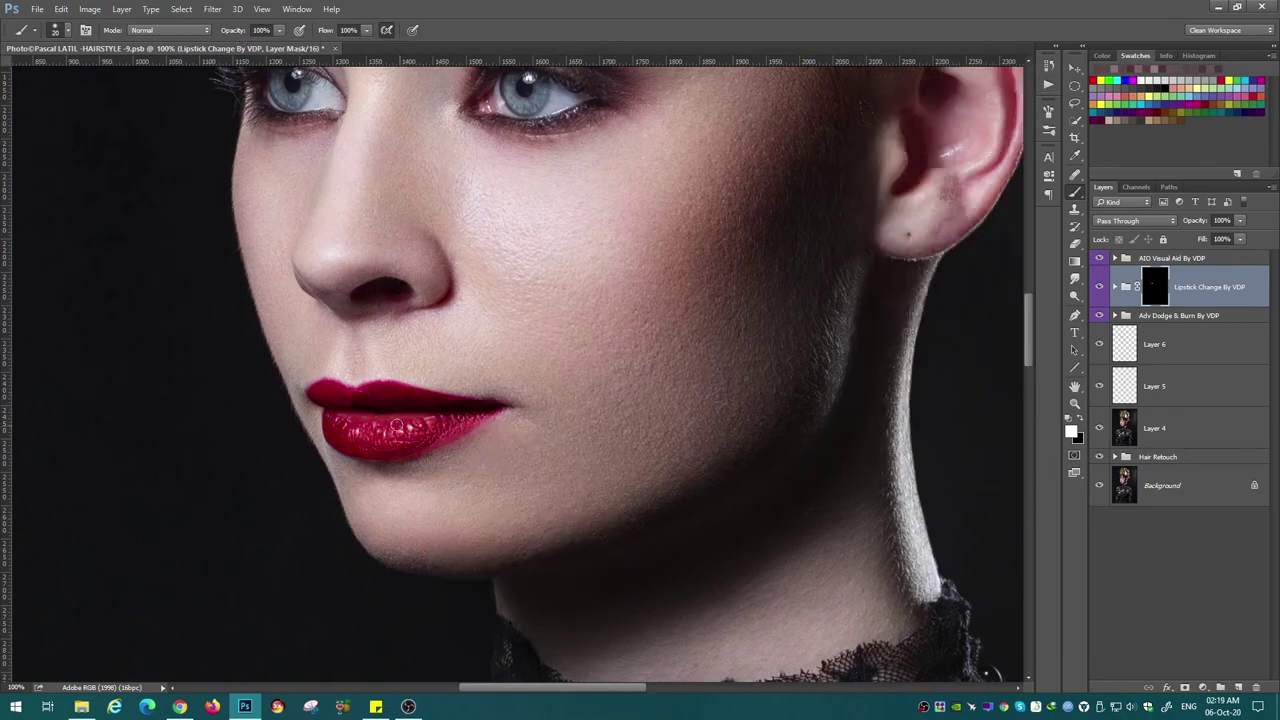
Pick a brighter red for the lipstick and confirm the colour.
{"action": "key", "text": "ctrl+plus"}
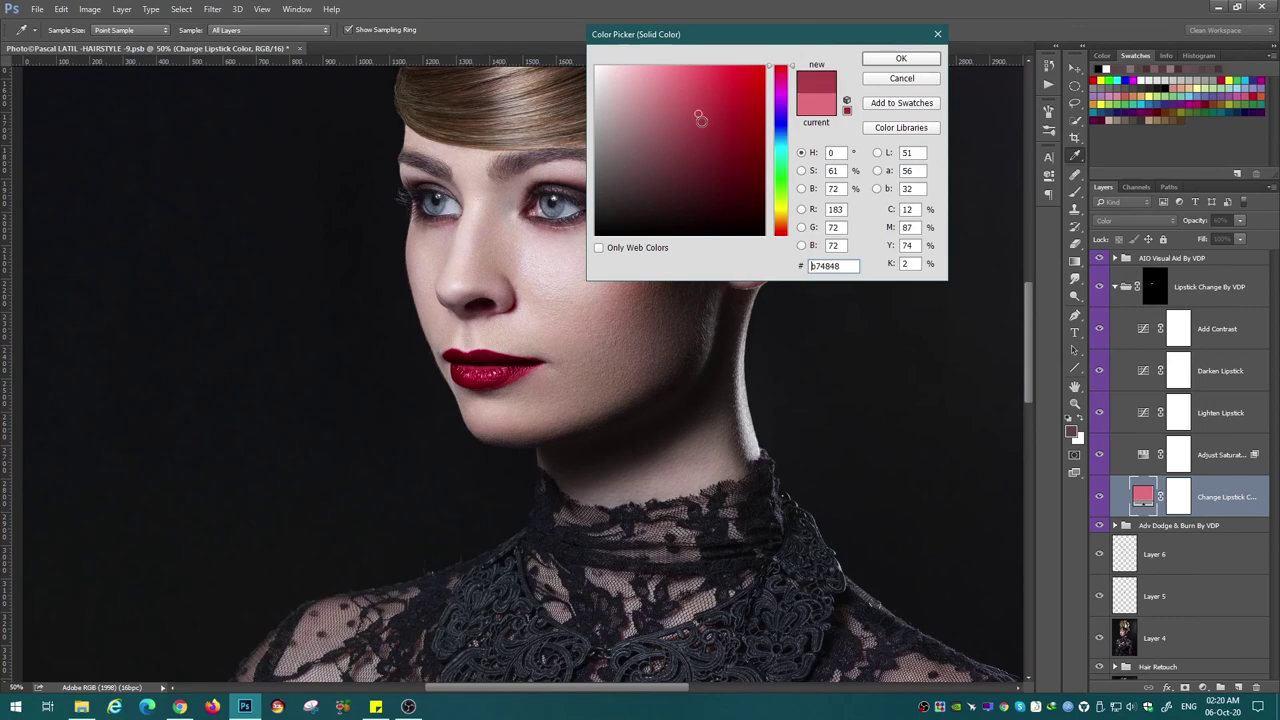
{"action": "left_click_drag", "start_coordinate": [688, 116], "coordinate": [699, 104]}
{"action": "key", "text": "Return"}
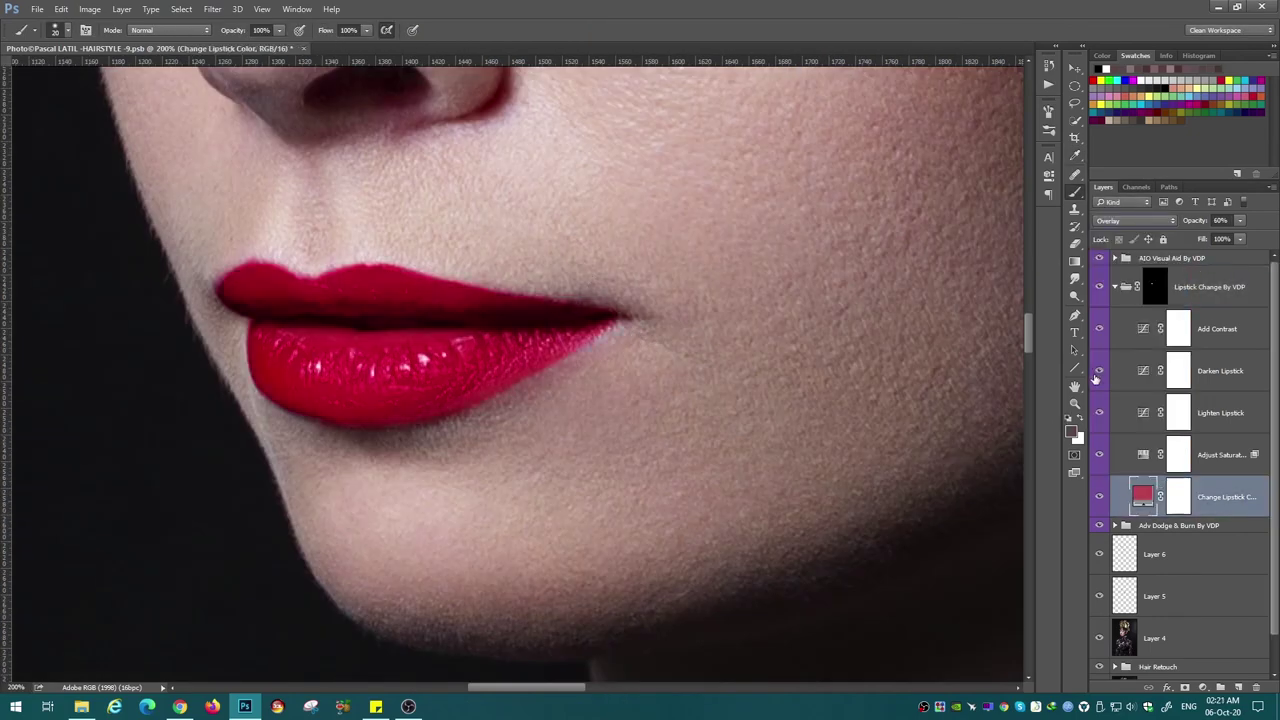
{"action": "key", "text": "ctrl+plus"}
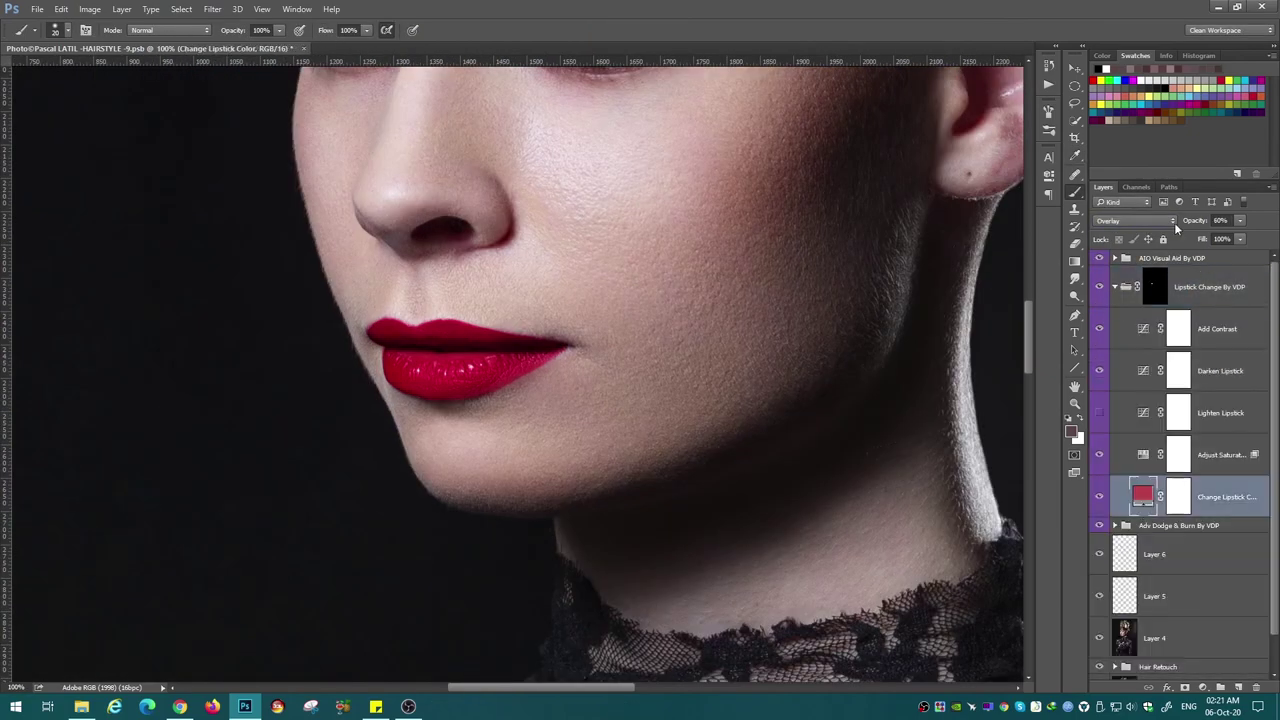
{"action": "key", "text": "Return"}
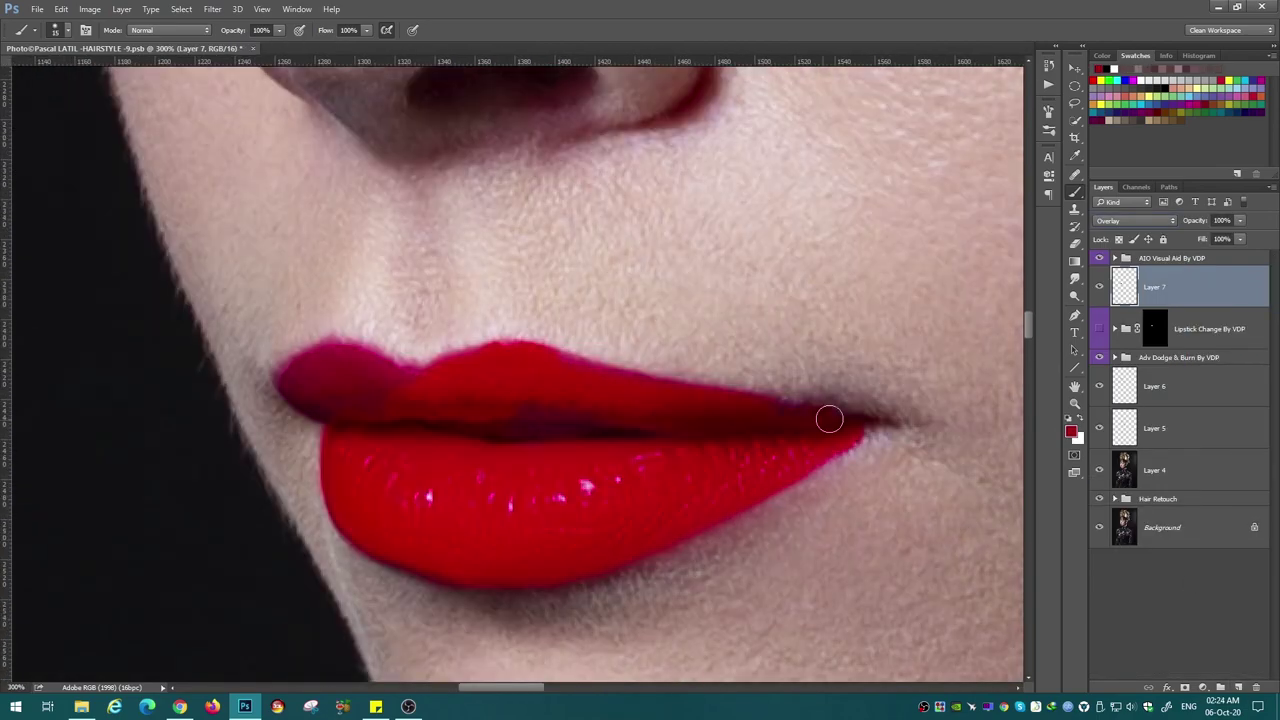
Touch up the Lipstick Change mask in white and black so deep red fills the lip edges and corners.
{"action": "mouse_move", "coordinate": [286, 380]}
{"action": "left_mouse_down"}
{"action": "mouse_move", "coordinate": [337, 389]}
{"action": "mouse_move", "coordinate": [359, 346]}
{"action": "left_mouse_up"}
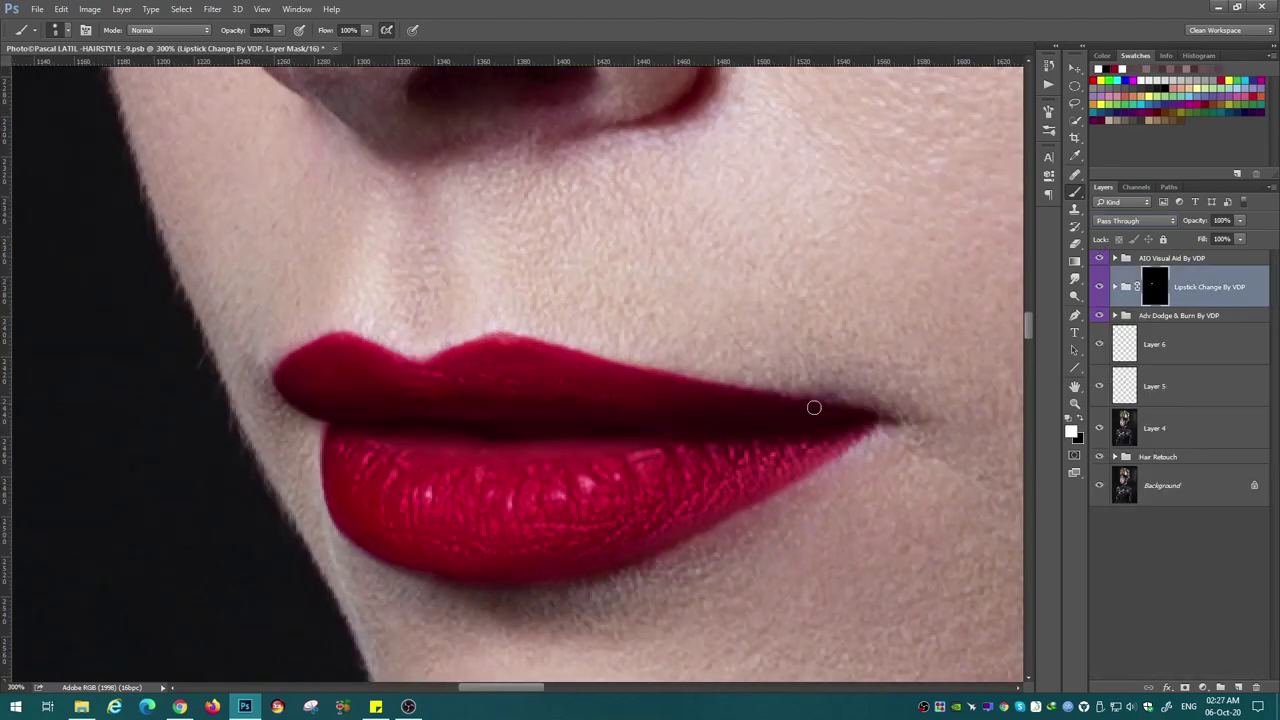
{"action": "key", "text": "x"}
{"action": "key", "text": "x"}
{"action": "key", "text": "x"}
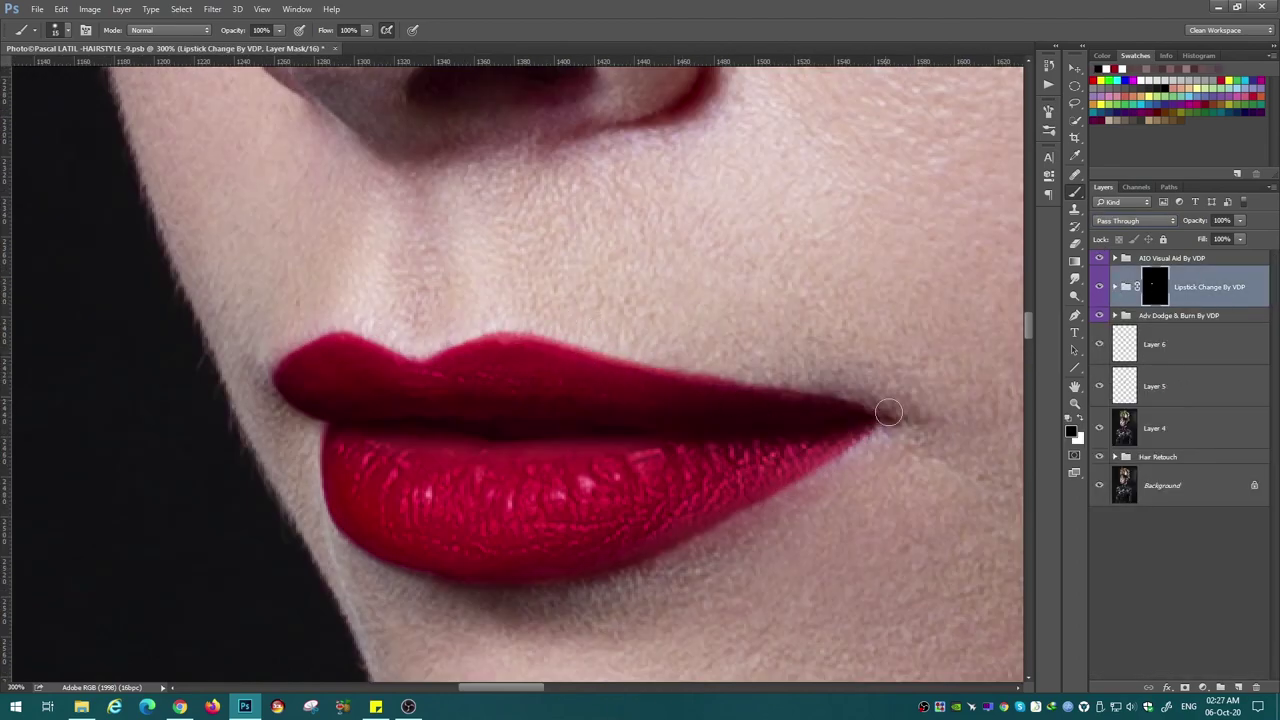
{"action": "key", "text": "x"}
{"action": "key", "text": "x"}
{"action": "left_click_drag", "start_coordinate": [473, 325], "coordinate": [510, 355]}
{"action": "key", "text": "x"}
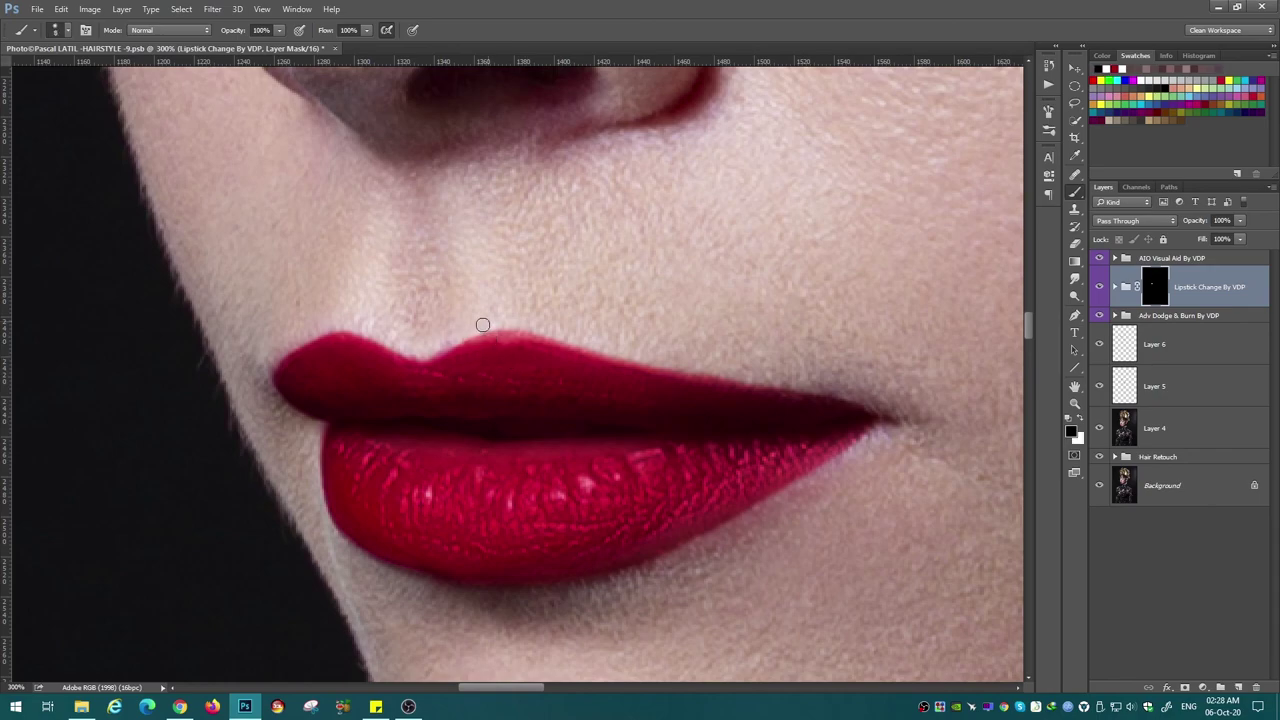
{"action": "key", "text": "x"}
{"action": "key", "text": "ctrl+minus"}
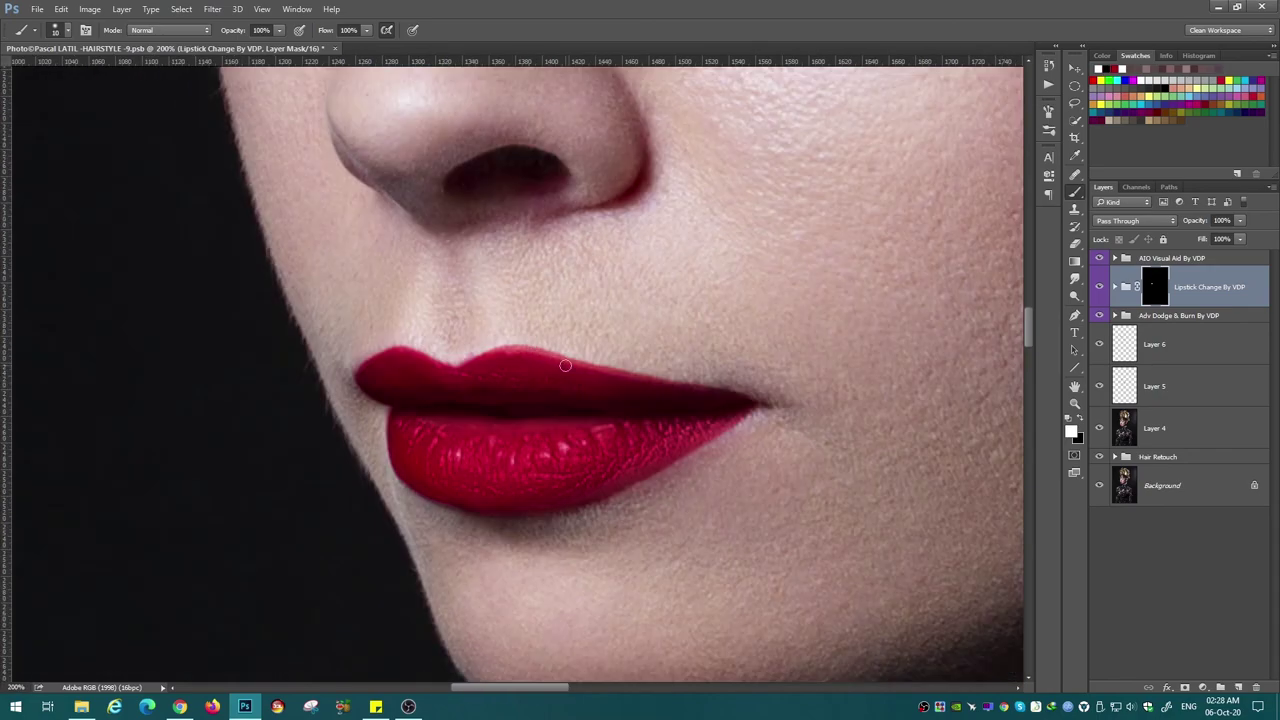
{"action": "key", "text": "bracketright"}
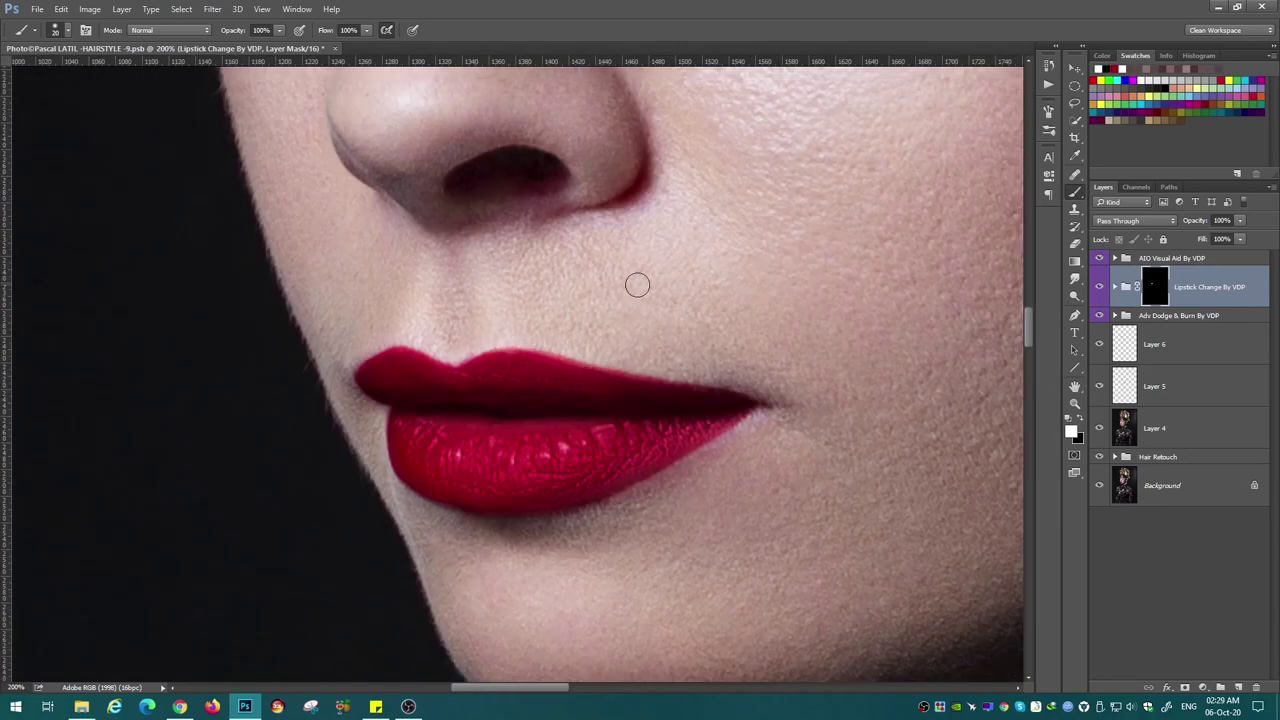
{"action": "key", "text": "Return"}
{"action": "key", "text": "x"}
{"action": "left_click", "coordinate": [1155, 287], "text": "alt"}
Run the Eye Retouch By VDP action from the retouching actions list.
{"action": "key", "text": "ctrl+minus"}
{"action": "key", "text": "ctrl+minus"}
{"action": "key", "text": "ctrl+minus"}
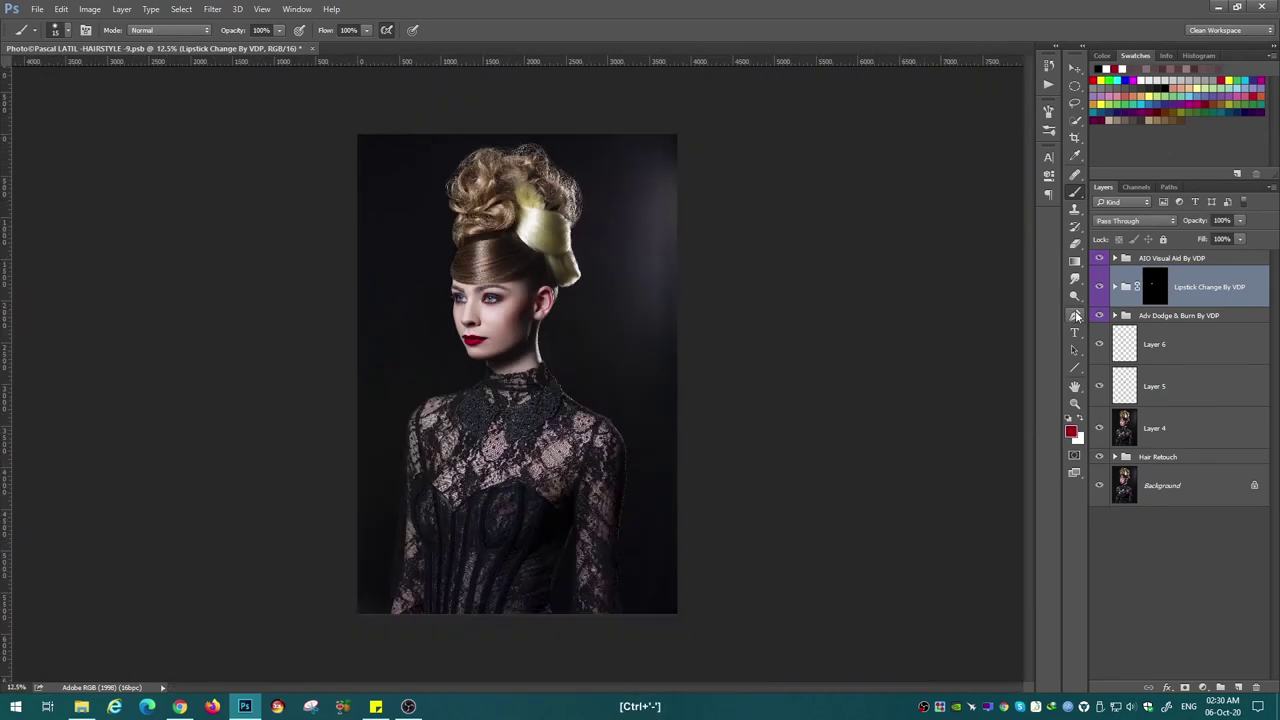
{"action": "key", "text": "ctrl+plus"}
{"action": "left_click", "coordinate": [1048, 84]}
{"action": "left_click", "coordinate": [933, 243]}
{"action": "left_click", "coordinate": [951, 465]}
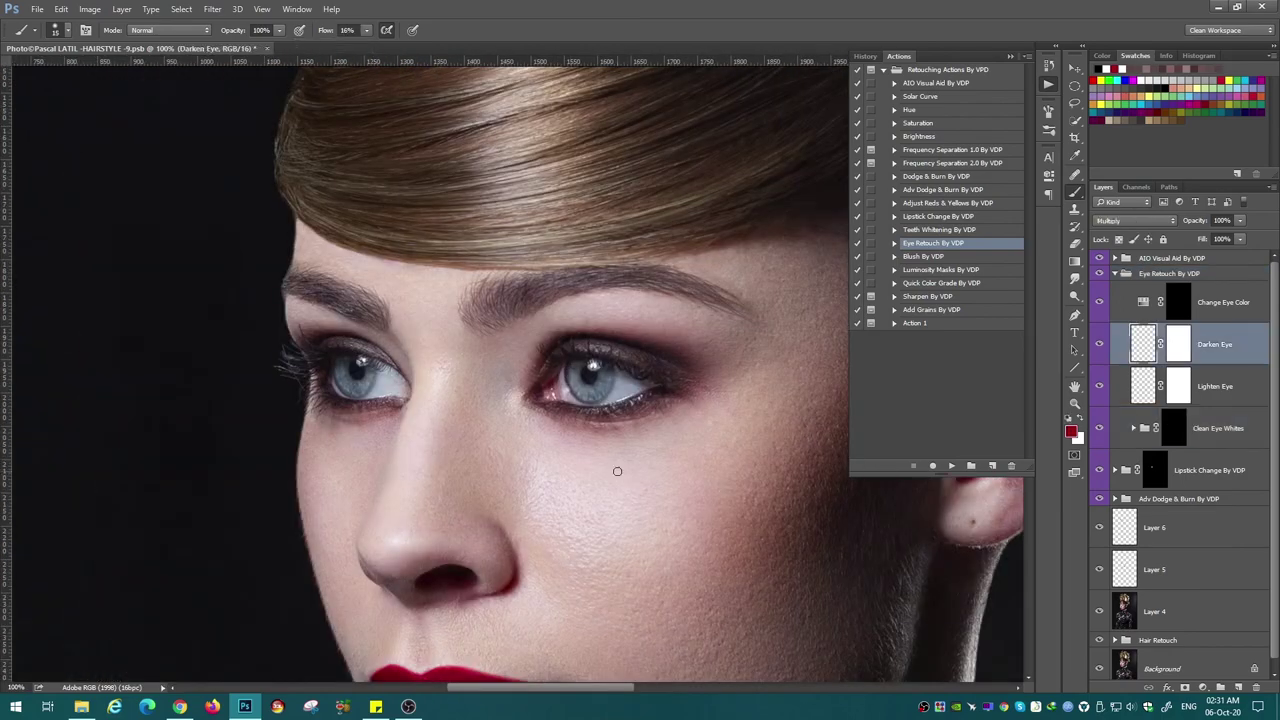
Darken both irises on the Darken Eye mask with a 50% opacity brush.
{"action": "key", "text": "ctrl+plus"}
{"action": "key", "text": "5"}
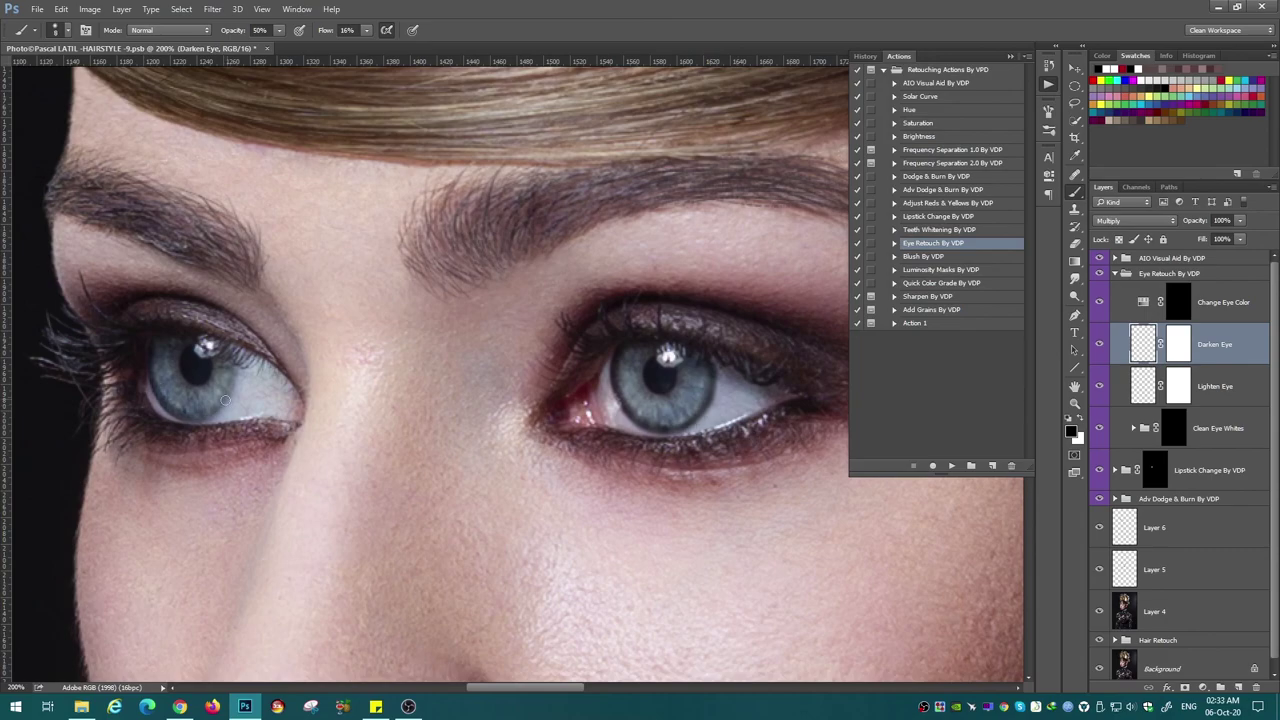
{"action": "left_click_drag", "start_coordinate": [347, 30], "coordinate": [330, 30]}
{"action": "left_click_drag", "start_coordinate": [175, 370], "coordinate": [220, 385]}
{"action": "left_click_drag", "start_coordinate": [640, 370], "coordinate": [718, 395]}
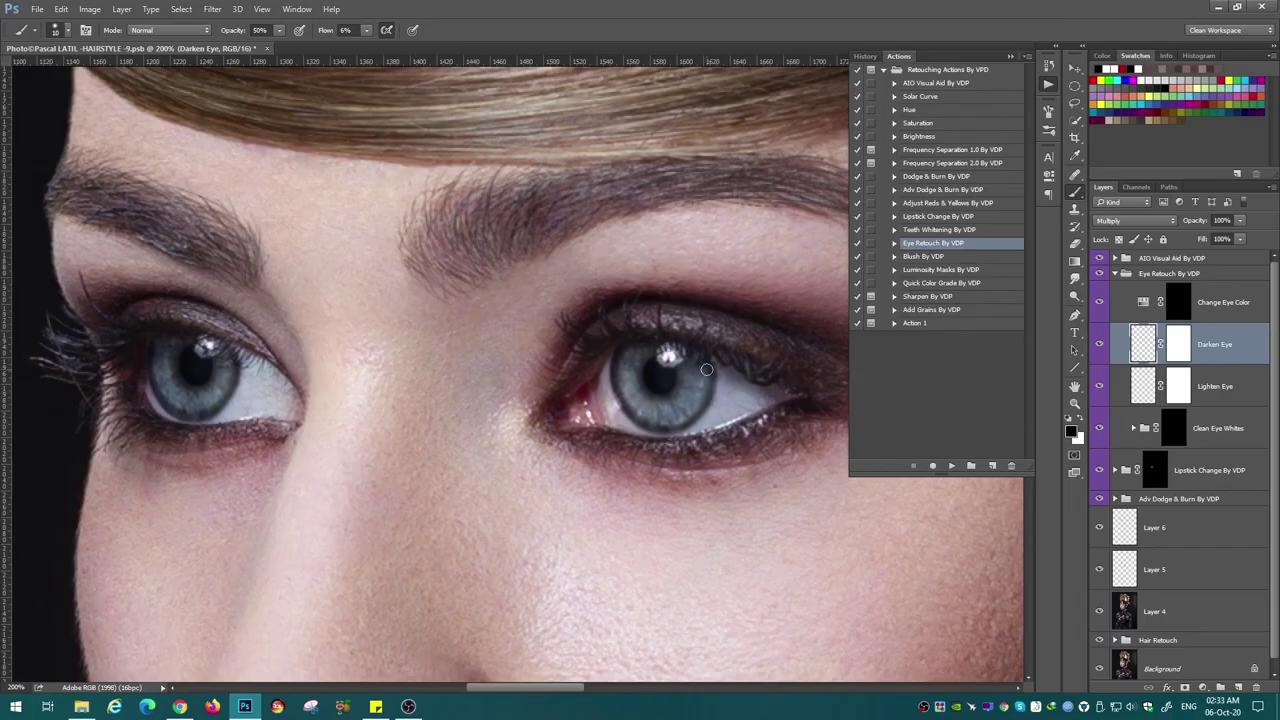
Work the Lighten Eye and Change Eye Color masks, painting red into the right iris.
{"action": "key", "text": "alt+bracketleft"}
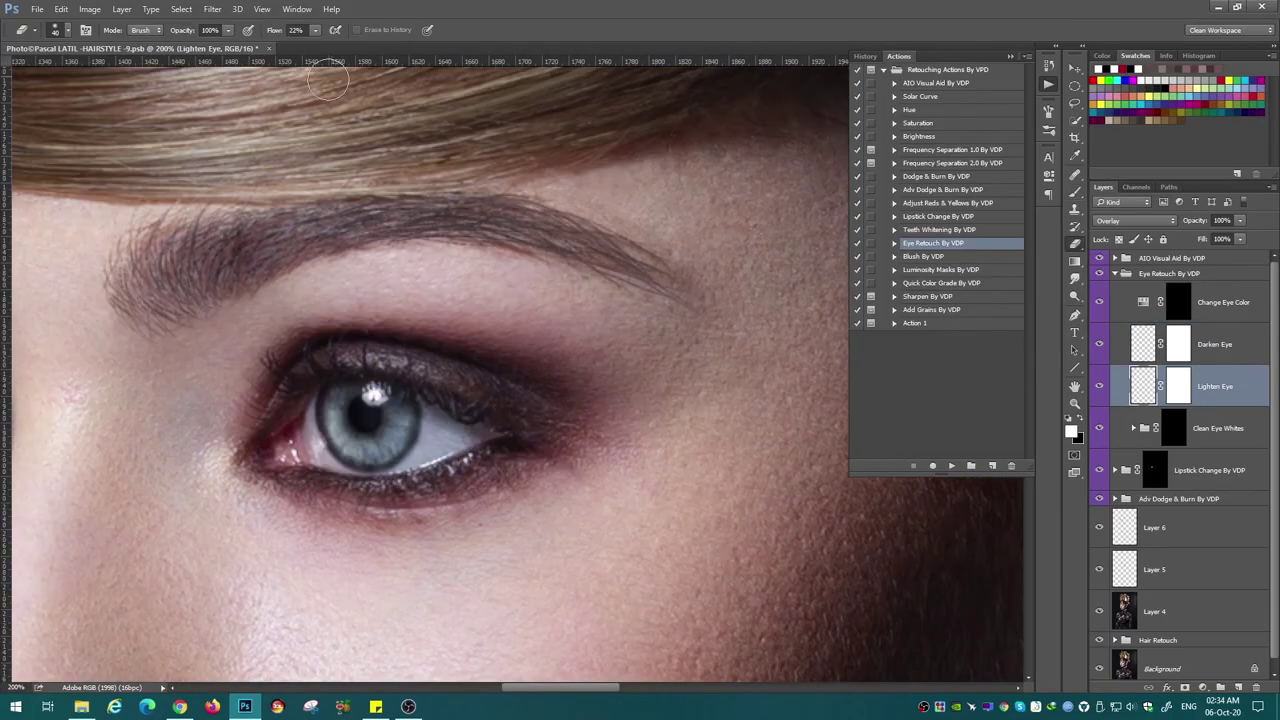
{"action": "key", "text": "alt+bracketright"}
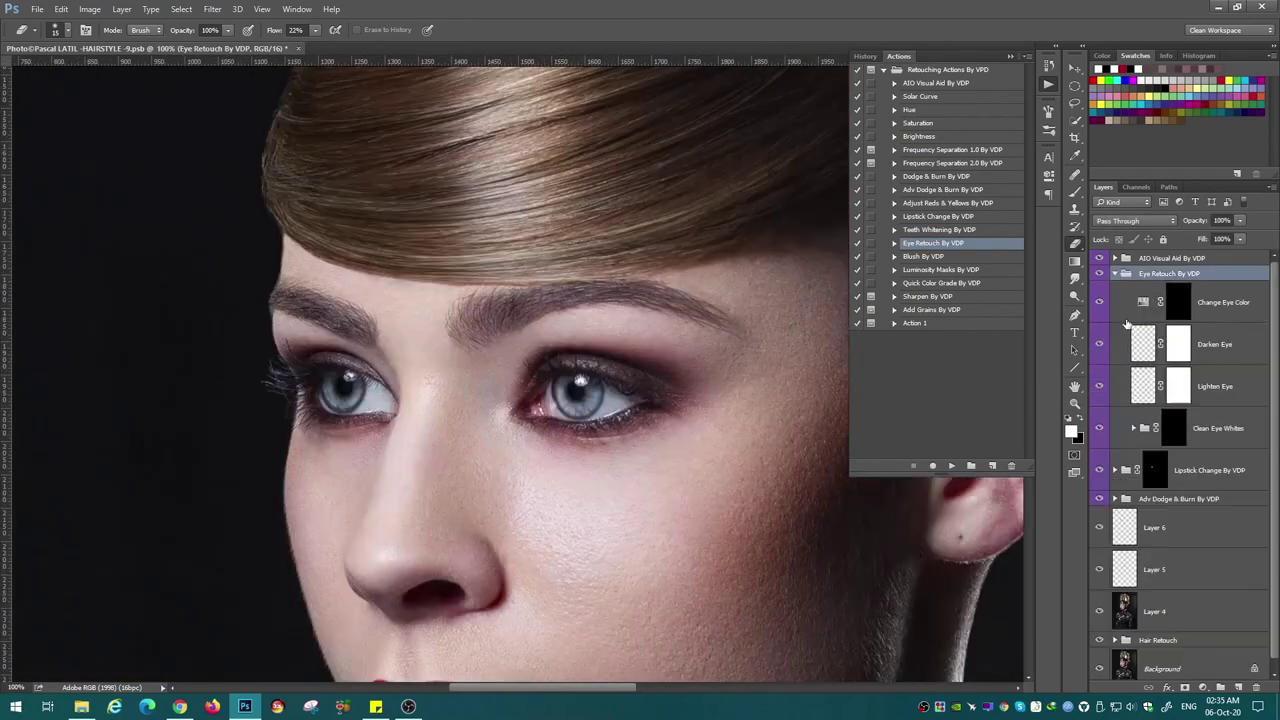
{"action": "left_click_drag", "start_coordinate": [565, 390], "coordinate": [590, 402]}
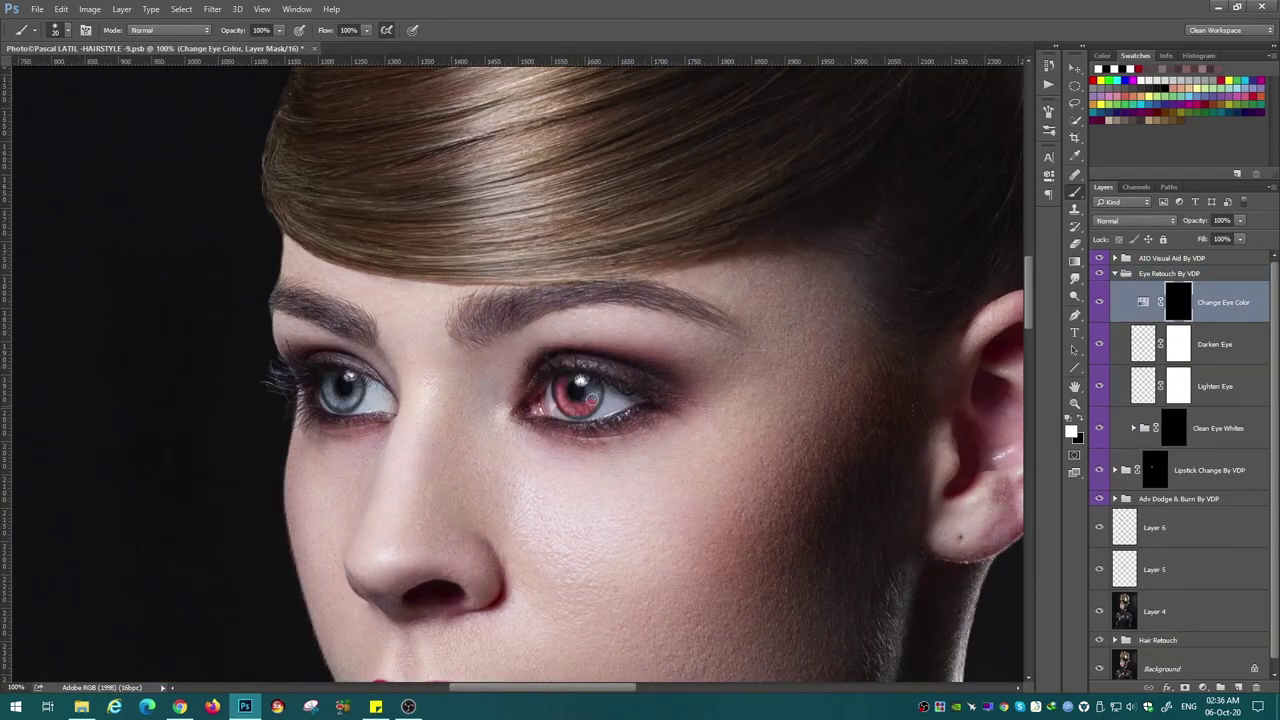
{"action": "key", "text": "ctrl+plus"}
{"action": "left_click_drag", "start_coordinate": [150, 400], "coordinate": [174, 428]}
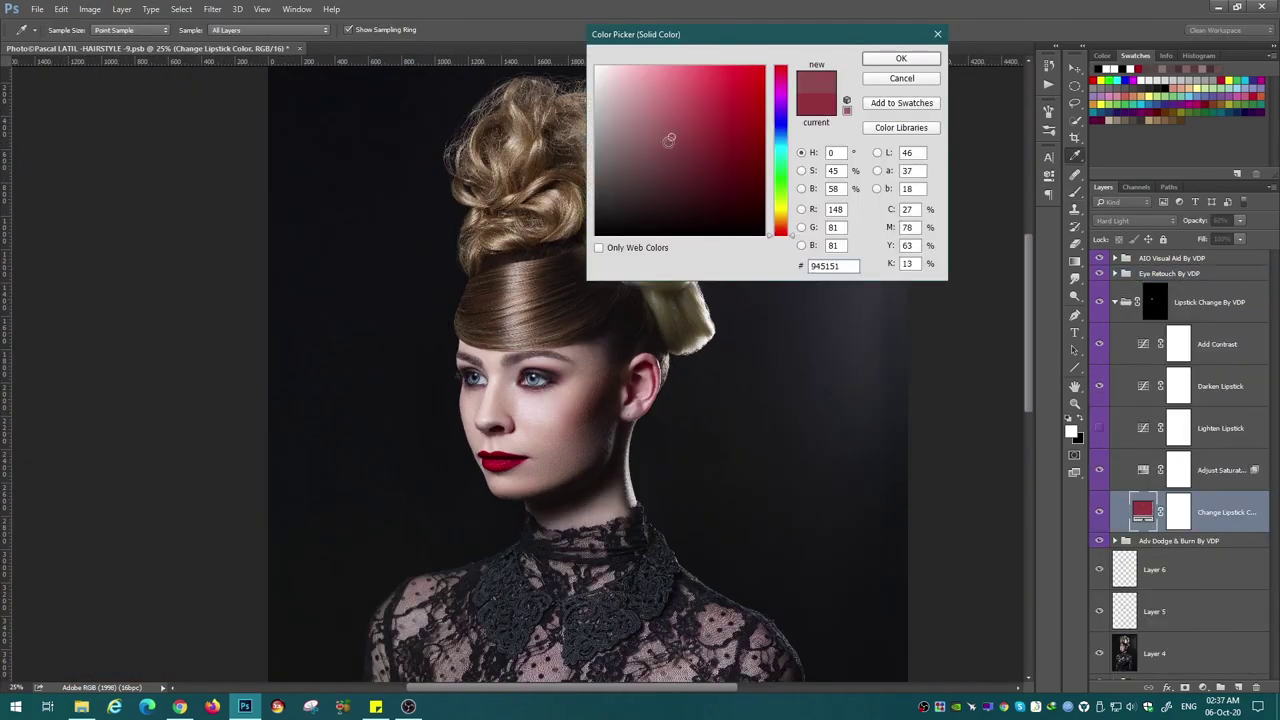
Play Quick Color Grade By VDP, adjusting its gradient map stops for a teal-green grade.
{"action": "key", "text": "alt+F9"}
{"action": "key", "text": "ctrl+plus"}
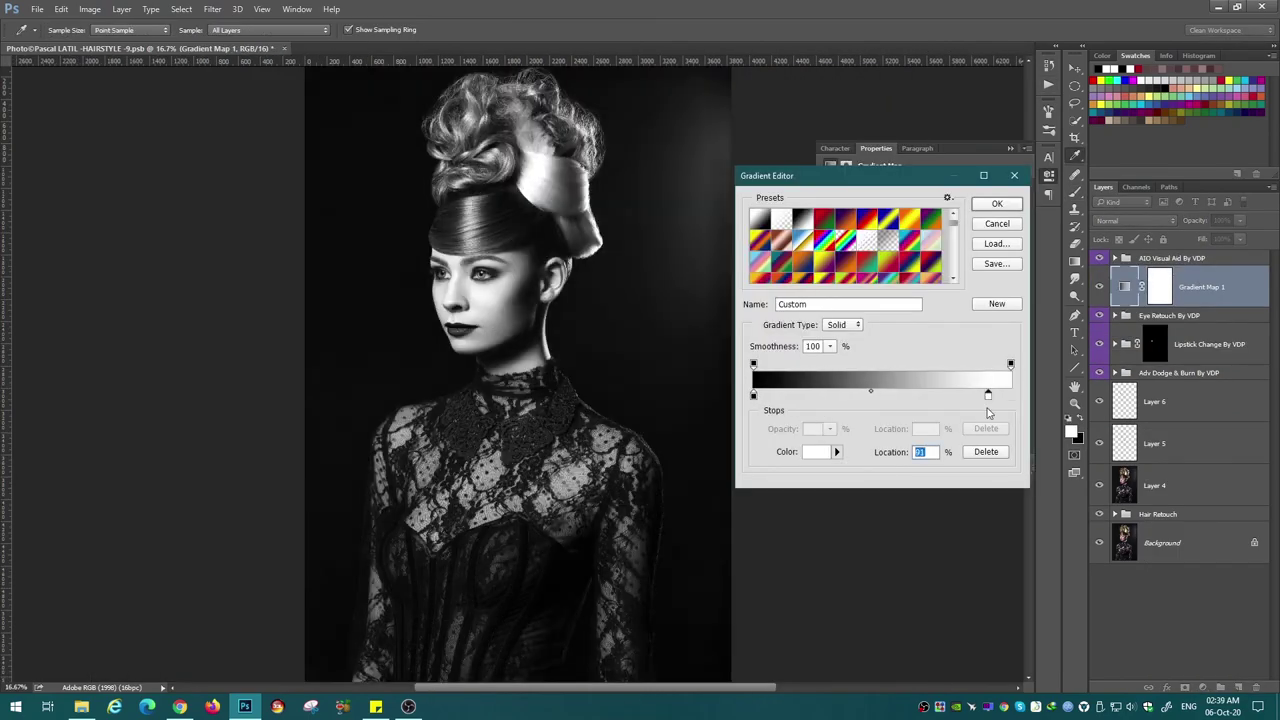
{"action": "left_click_drag", "start_coordinate": [986, 396], "coordinate": [937, 396]}
{"action": "key", "text": "Return"}
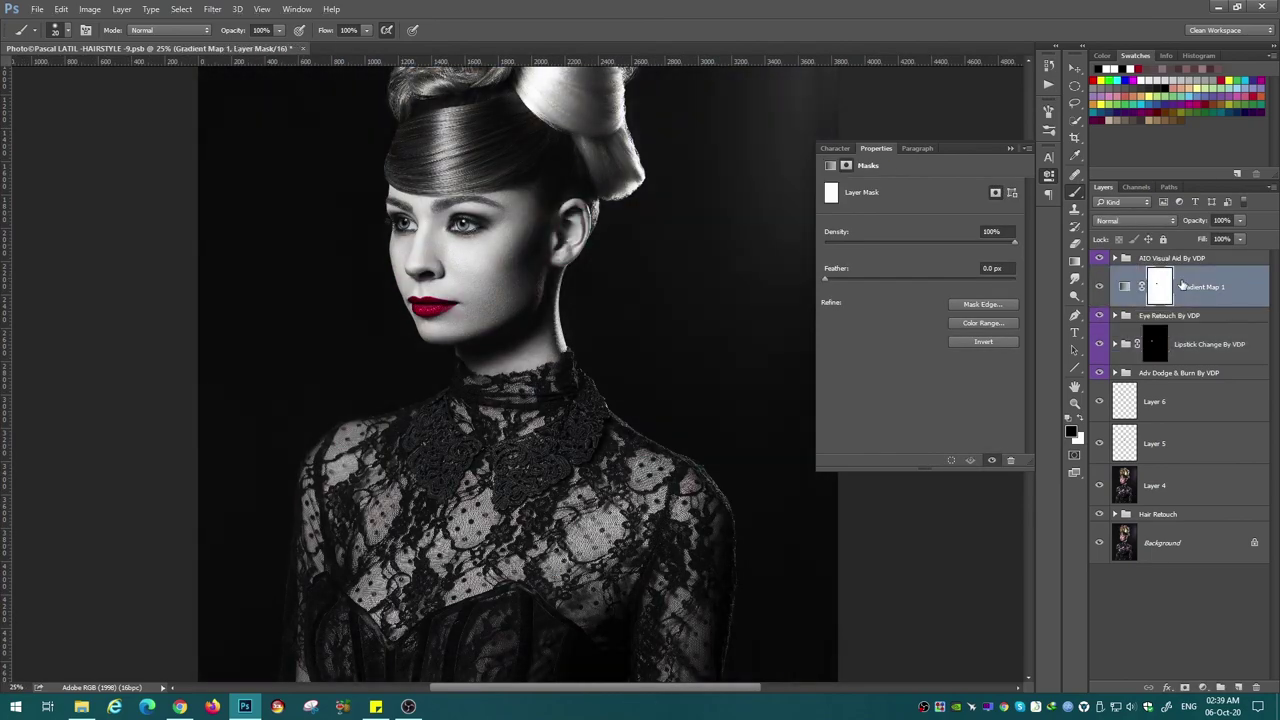
{"action": "left_click", "coordinate": [586, 264]}
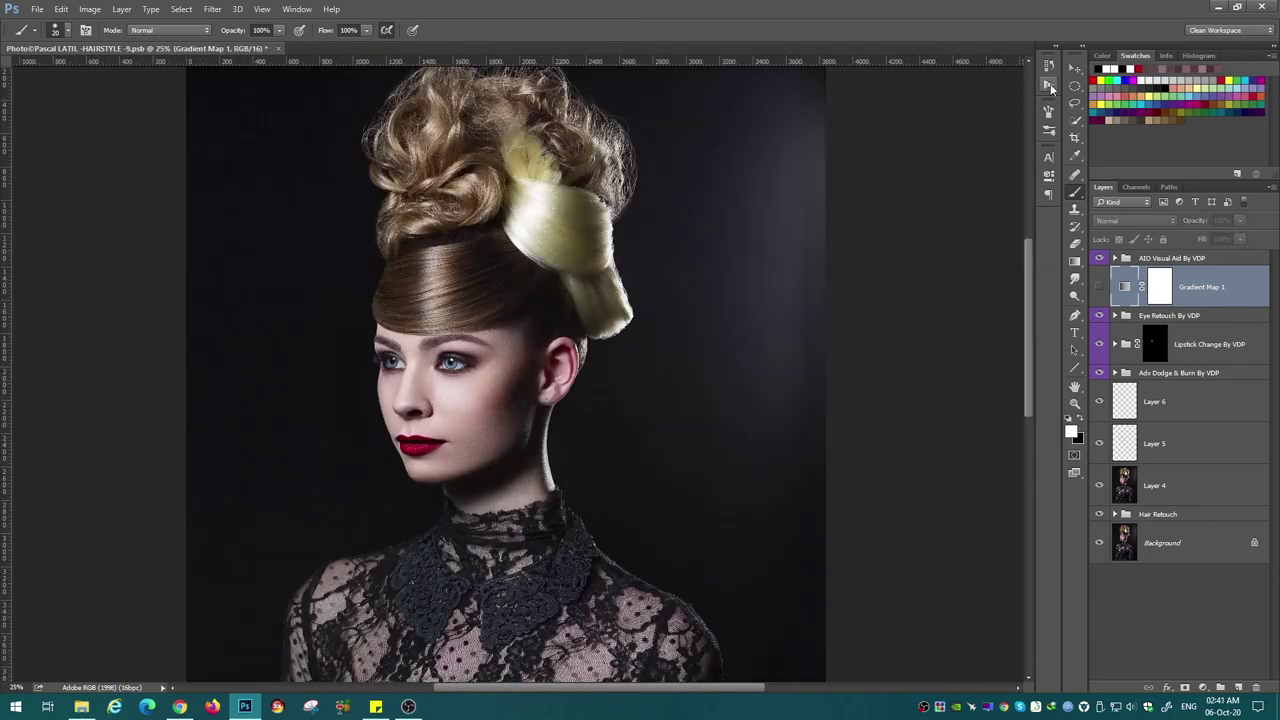
{"action": "left_click", "coordinate": [1049, 86]}
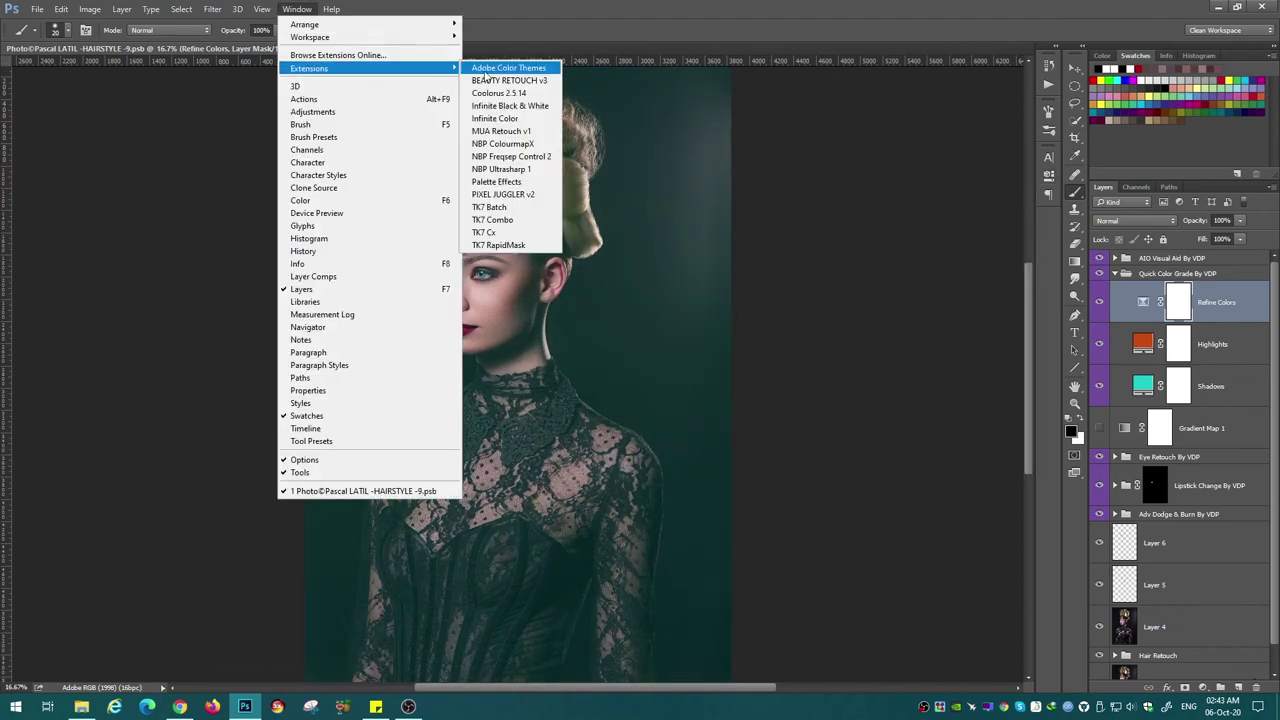
Shift the Neutrals, then lower cyan and raise magenta in the Whites of Refine Colors.
{"action": "mouse_move", "coordinate": [1003, 478]}
{"action": "left_mouse_down"}
{"action": "mouse_move", "coordinate": [938, 365]}
{"action": "mouse_move", "coordinate": [1022, 398]}
{"action": "left_mouse_up"}
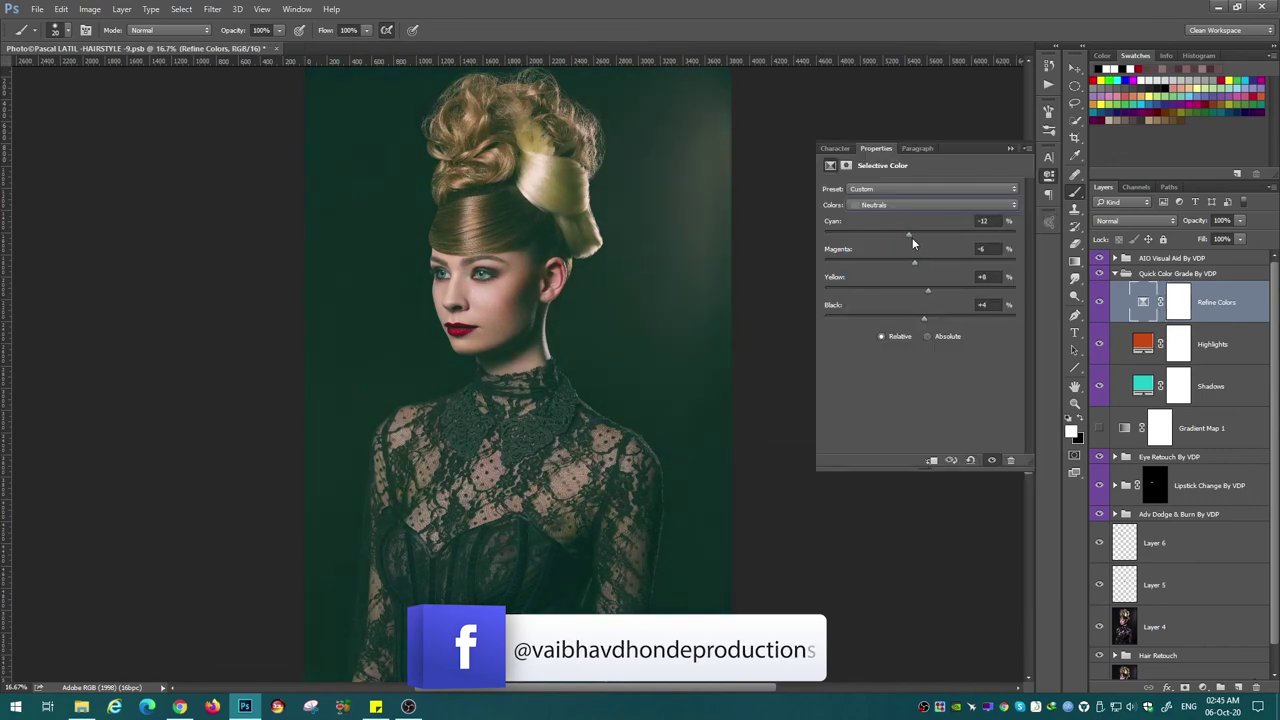
{"action": "left_click", "coordinate": [930, 204]}
{"action": "left_click", "coordinate": [870, 192]}
{"action": "left_click_drag", "start_coordinate": [923, 318], "coordinate": [884, 318]}
{"action": "left_click_drag", "start_coordinate": [919, 236], "coordinate": [910, 236]}
{"action": "left_click_drag", "start_coordinate": [920, 262], "coordinate": [956, 262]}
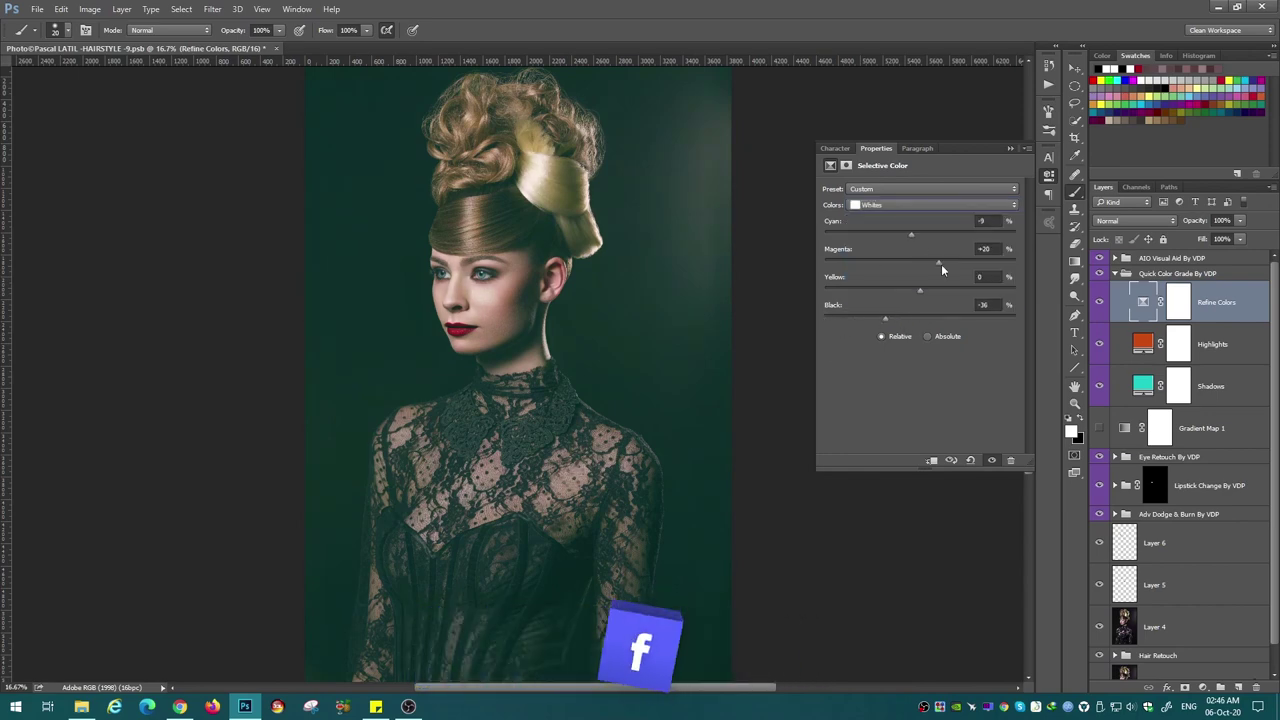
{"action": "key", "text": "ctrl+plus"}
Tweak Reds, then push Yellows toward magenta with their cyan set to 0.
{"action": "left_click", "coordinate": [930, 204]}
{"action": "left_click", "coordinate": [870, 212]}
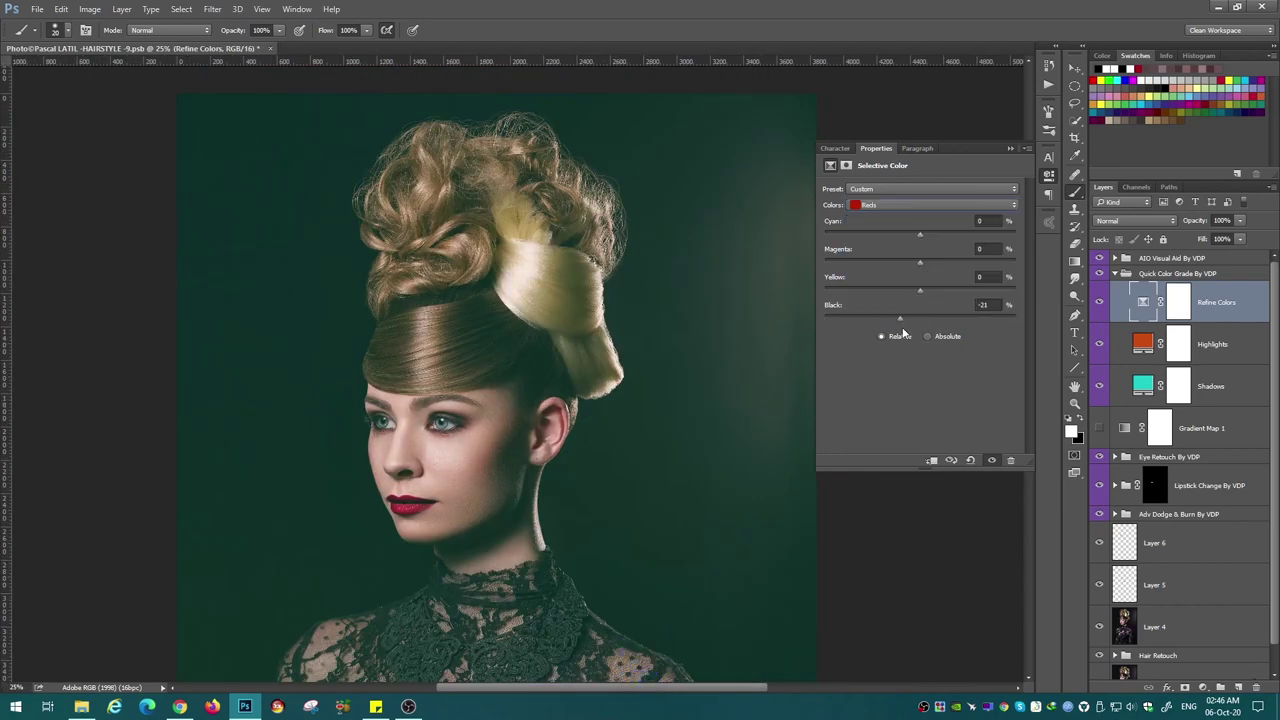
{"action": "key", "text": "alt+4"}
{"action": "left_click_drag", "start_coordinate": [930, 262], "coordinate": [961, 263]}
{"action": "key", "text": "ctrl+minus"}
{"action": "key", "text": "ctrl+minus"}
{"action": "left_click", "coordinate": [984, 220]}
{"action": "type", "text": "0"}
{"action": "key", "text": "Tab"}
{"action": "key", "text": "ctrl+plus"}
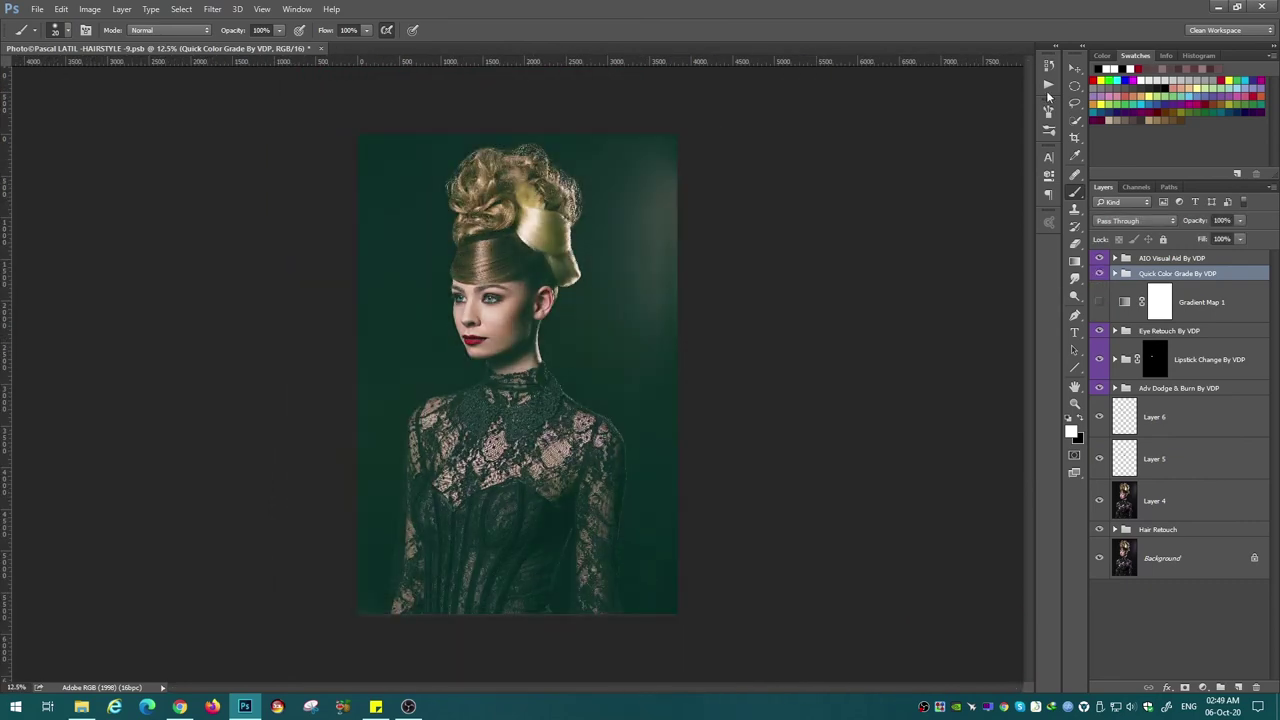
Run the Blush By VDP action and size the brush to paint pink onto the cheeks.
{"action": "key", "text": "alt+F9"}
{"action": "key", "text": "ctrl+plus"}
{"action": "left_click", "coordinate": [1108, 303]}
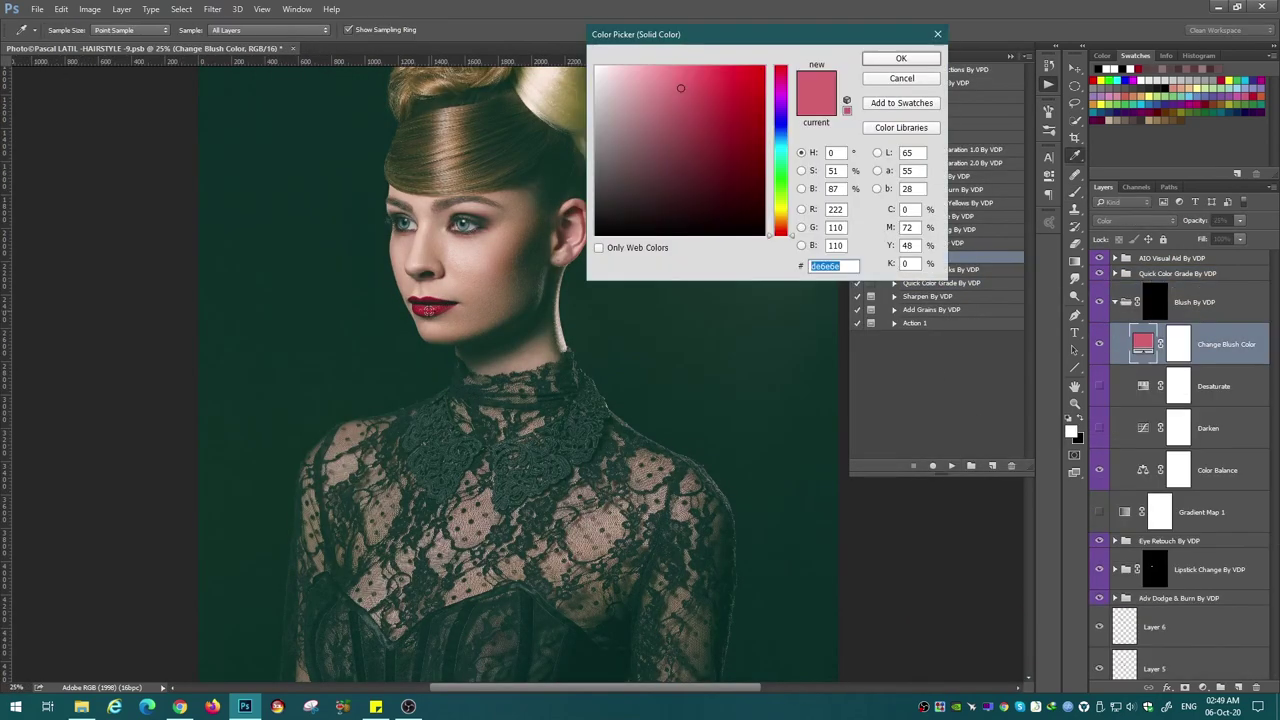
{"action": "key", "text": "ctrl+plus"}
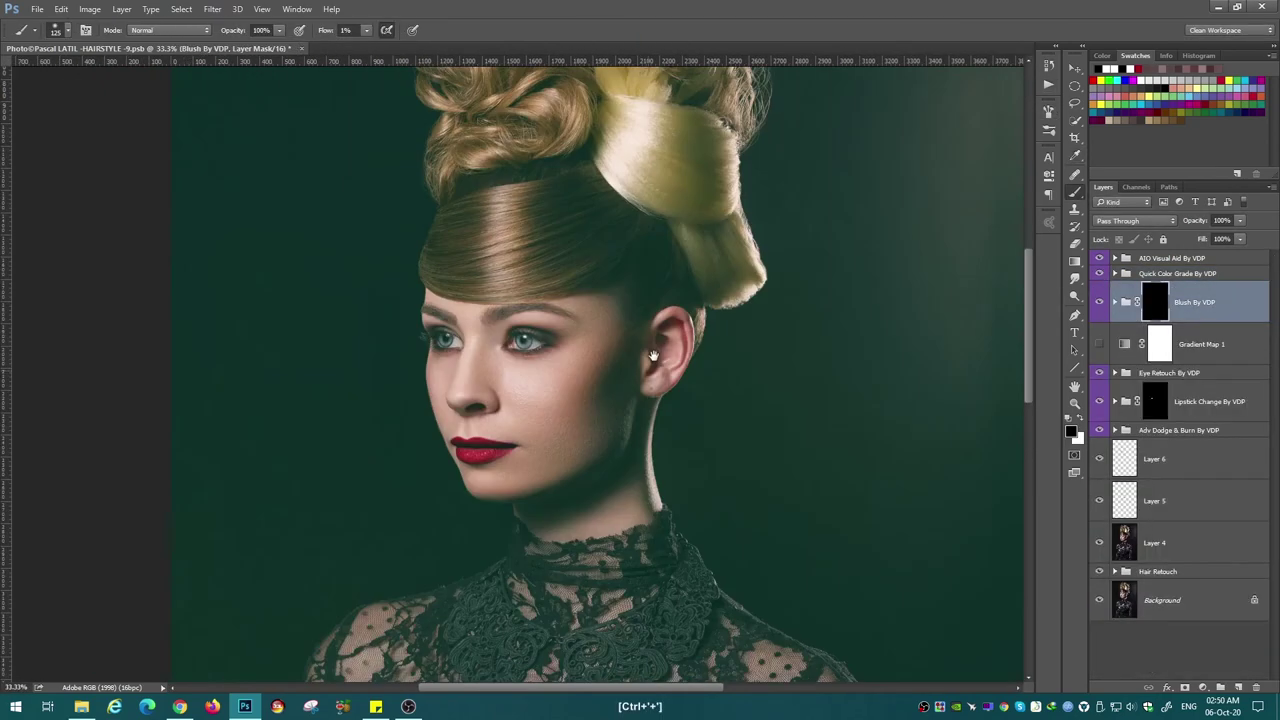
{"action": "key", "text": "ctrl+plus"}
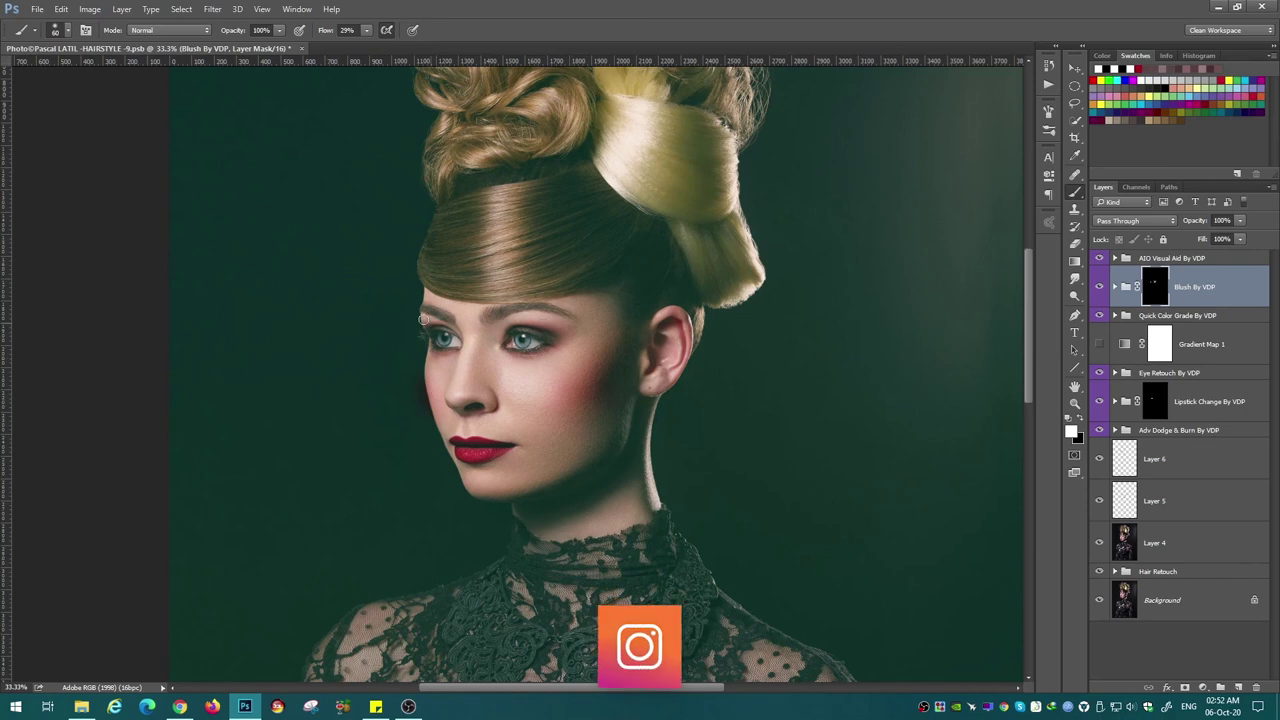
{"action": "key", "text": "x"}
{"action": "key", "text": "bracketright"}
{"action": "key", "text": "bracketright"}
{"action": "key", "text": "bracketright"}
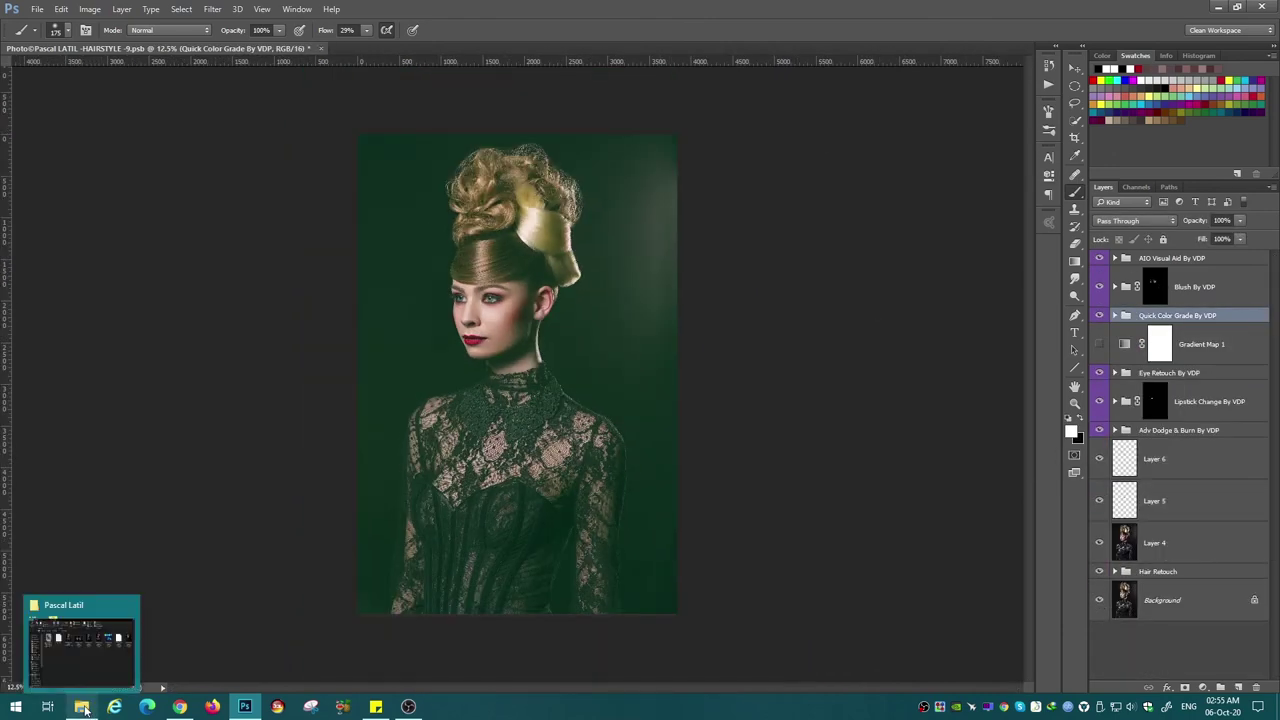
Place the 10-Grass grunge texture from the Grunge textures folder onto the portrait.
{"action": "left_click", "coordinate": [81, 706]}
{"action": "key", "text": "alt+Up"}
{"action": "double_click", "coordinate": [400, 222]}
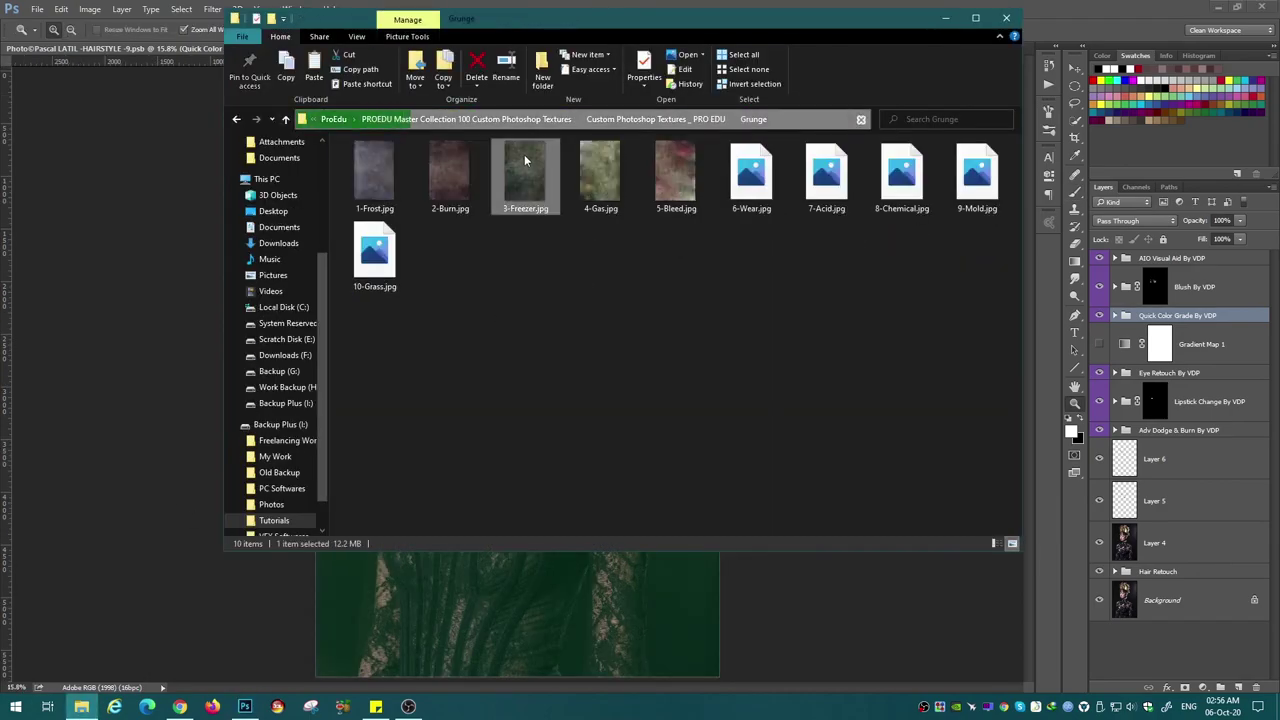
{"action": "double_click", "coordinate": [525, 175]}
{"action": "key", "text": "alt+F4"}
{"action": "left_click_drag", "start_coordinate": [374, 255], "coordinate": [515, 610]}
Commit the 10-Grass texture and set its blend mode to Soft Light.
{"action": "key", "text": "Return"}
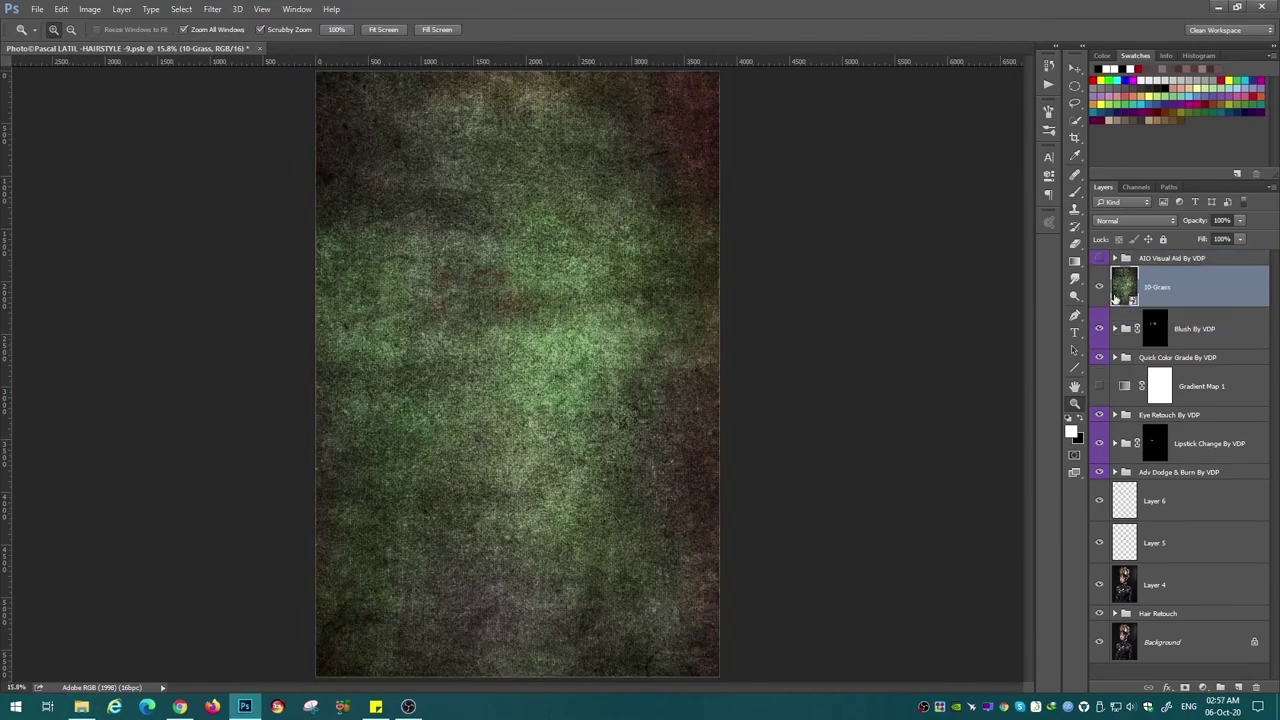
{"action": "key", "text": "alt+shift+o"}
{"action": "key", "text": "alt+shift+f"}
{"action": "scroll", "coordinate": [1118, 220], "scroll_direction": "down", "scroll_amount": 2}
{"action": "left_click", "coordinate": [1118, 220]}
{"action": "left_click", "coordinate": [1118, 300]}
Mask the grass texture off the woman's face, hair and sleeve, and lower opacity to 50%.
{"action": "left_click", "coordinate": [1202, 688]}
{"action": "key", "text": "b"}
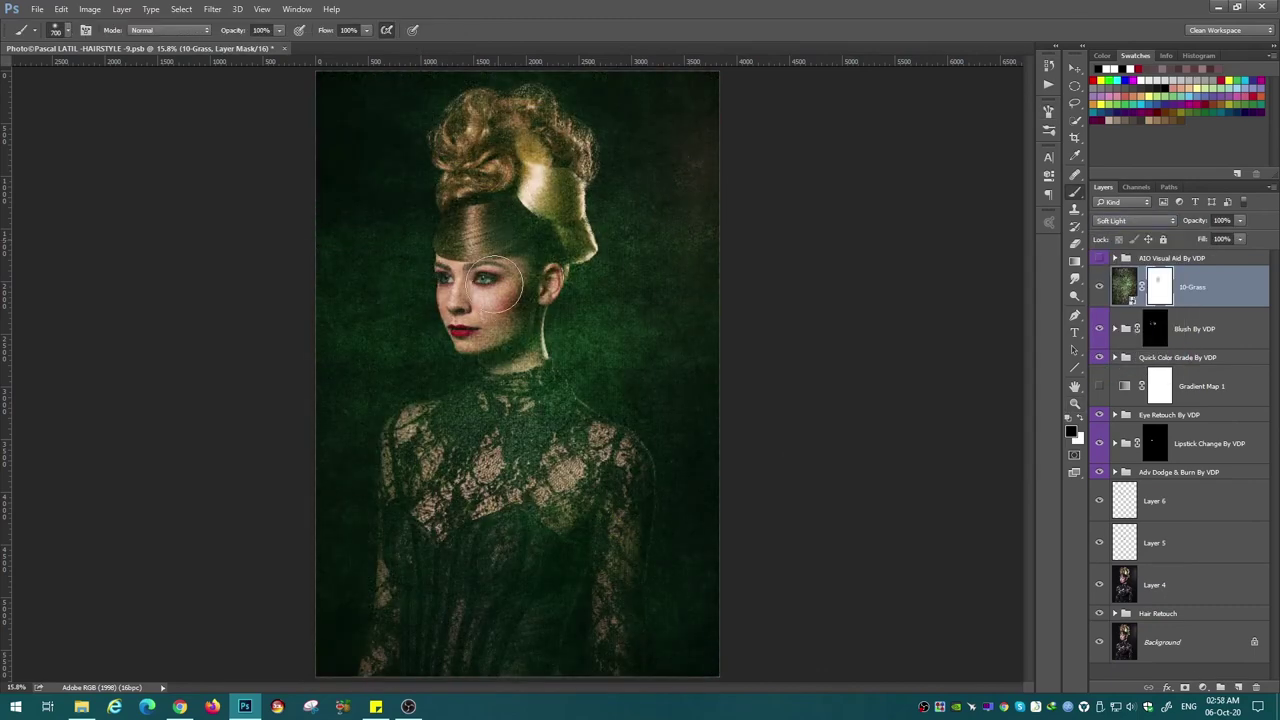
{"action": "mouse_move", "coordinate": [490, 285]}
{"action": "left_mouse_down"}
{"action": "mouse_move", "coordinate": [394, 674]}
{"action": "mouse_move", "coordinate": [560, 569]}
{"action": "mouse_move", "coordinate": [408, 700]}
{"action": "left_mouse_up"}
{"action": "key", "text": "bracketleft"}
{"action": "key", "text": "bracketleft"}
{"action": "key", "text": "bracketleft"}
{"action": "left_click_drag", "start_coordinate": [470, 200], "coordinate": [518, 112]}
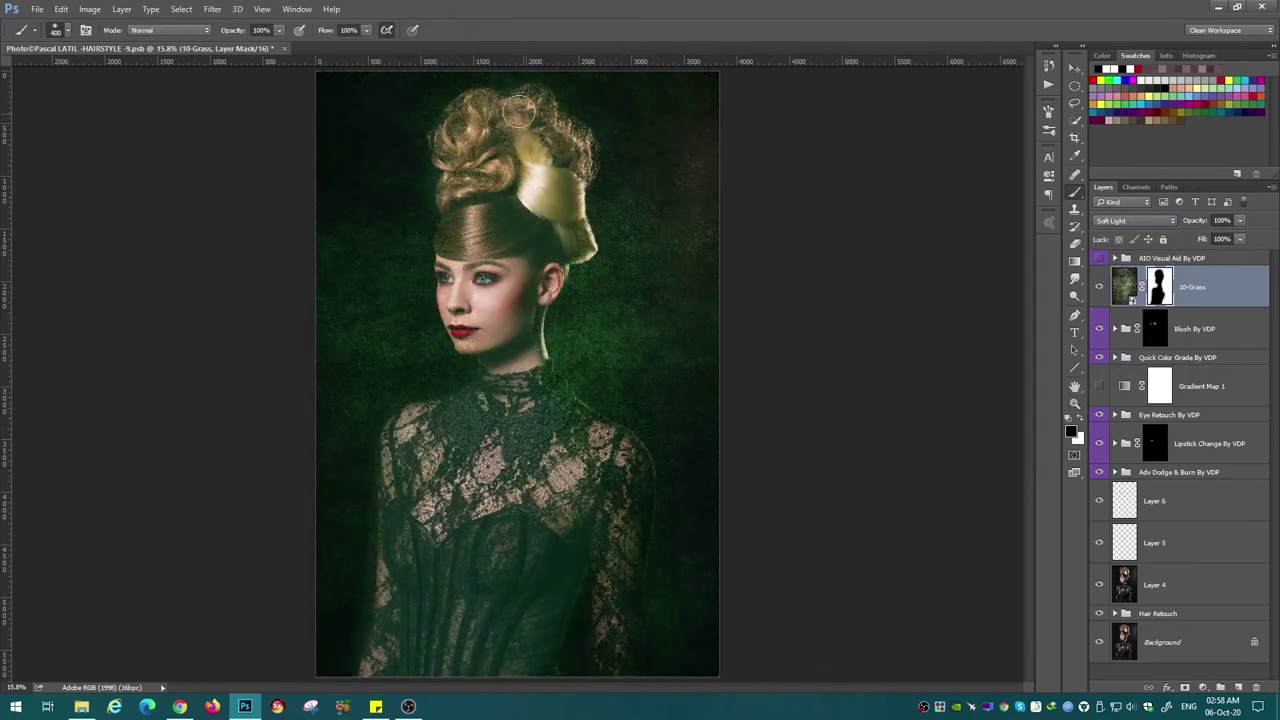
{"action": "left_click_drag", "start_coordinate": [694, 512], "coordinate": [627, 648]}
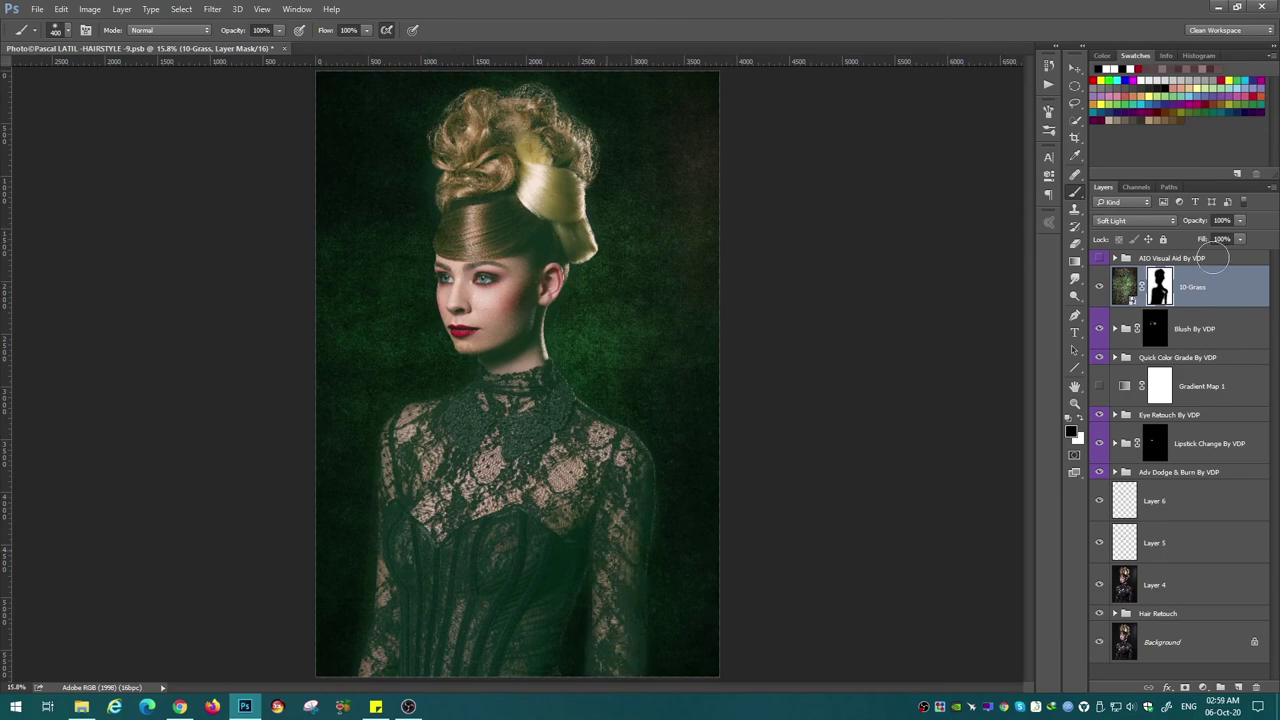
{"action": "left_click_drag", "start_coordinate": [1240, 220], "coordinate": [1202, 240]}
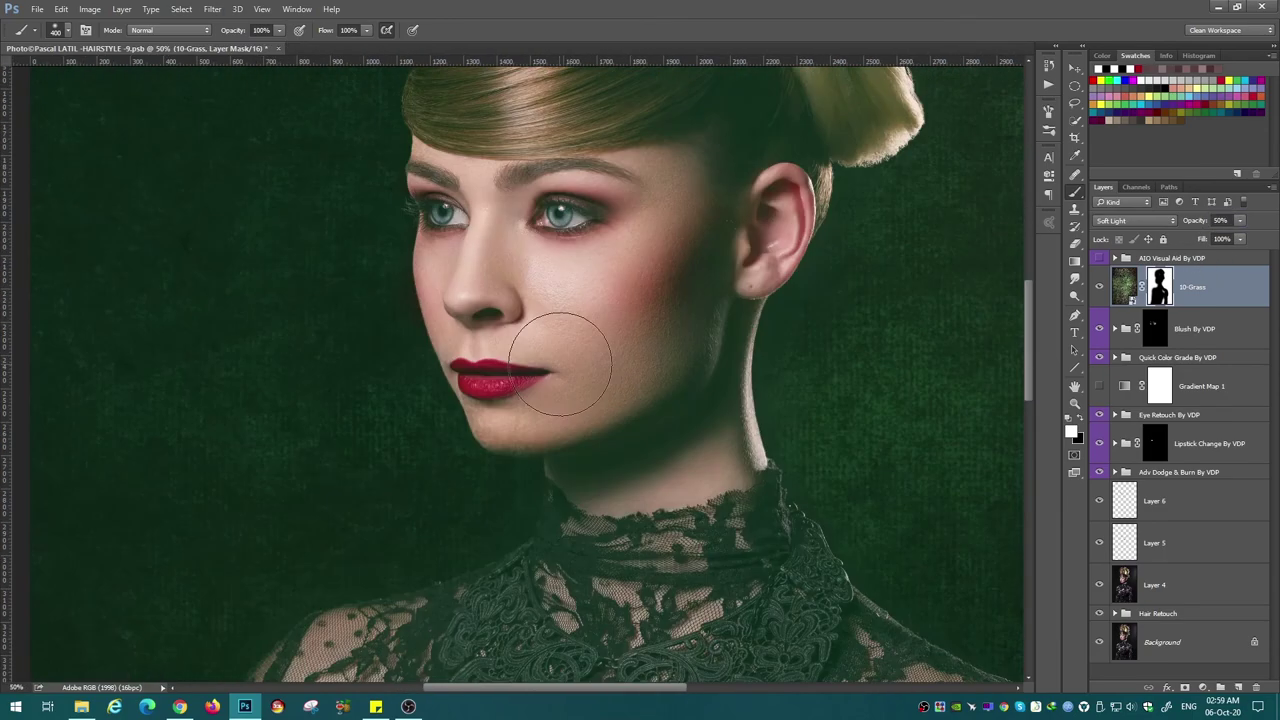
Inspect the grass texture mask in black and white, scrolling around the portrait.
{"action": "left_click", "coordinate": [1159, 287], "text": "alt"}
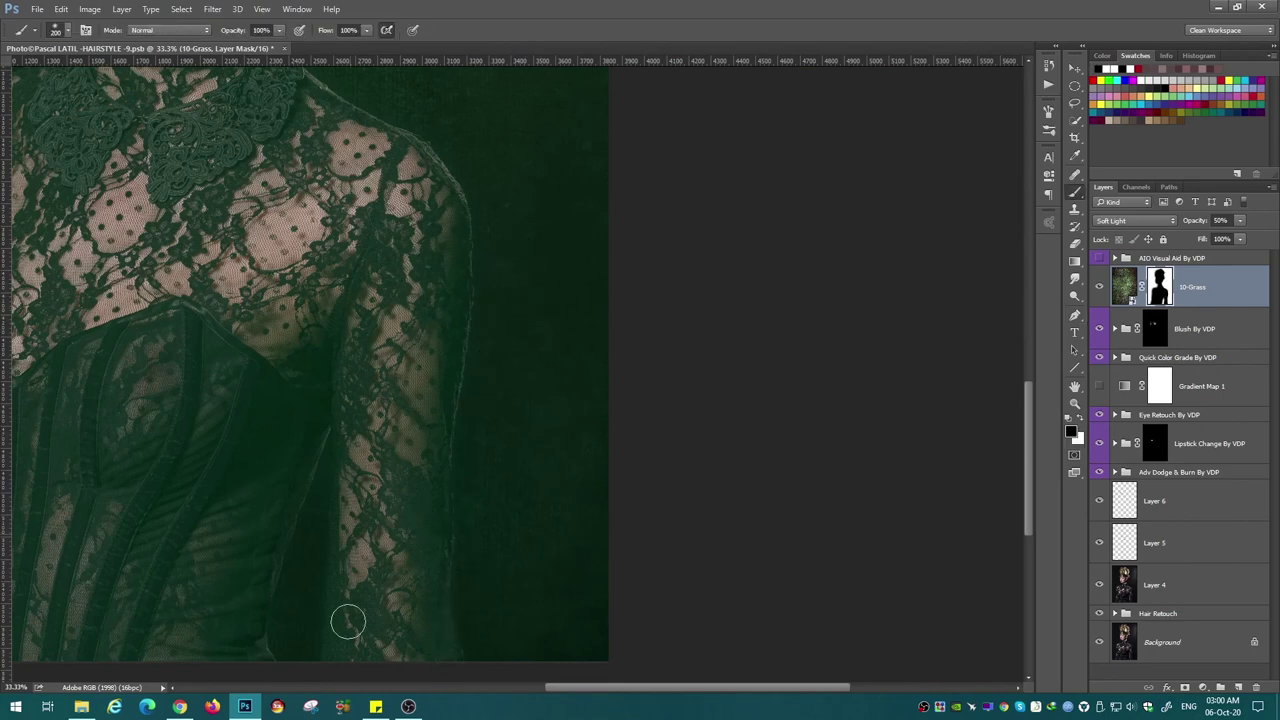
{"action": "key", "text": "x"}
{"action": "scroll", "coordinate": [450, 460], "scroll_direction": "down", "scroll_amount": 2}
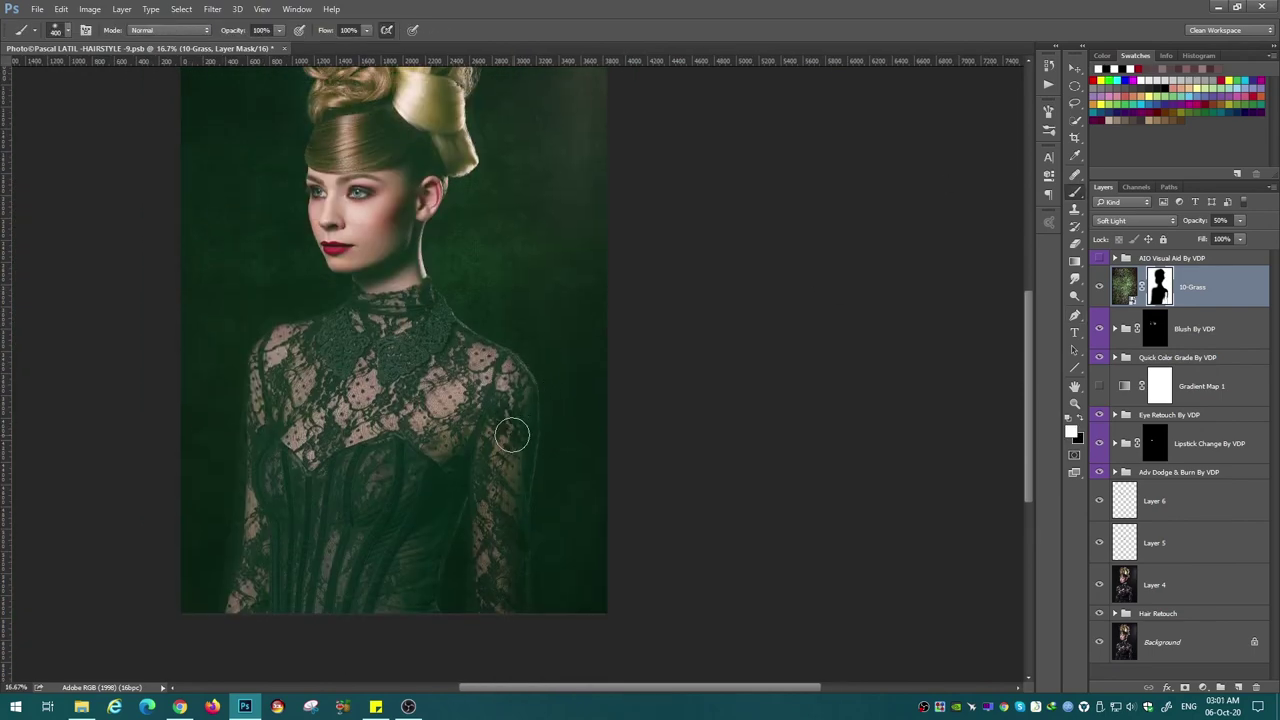
{"action": "scroll", "coordinate": [571, 500], "scroll_direction": "up", "scroll_amount": 1}
{"action": "scroll", "coordinate": [405, 390], "scroll_direction": "up", "scroll_amount": 3}
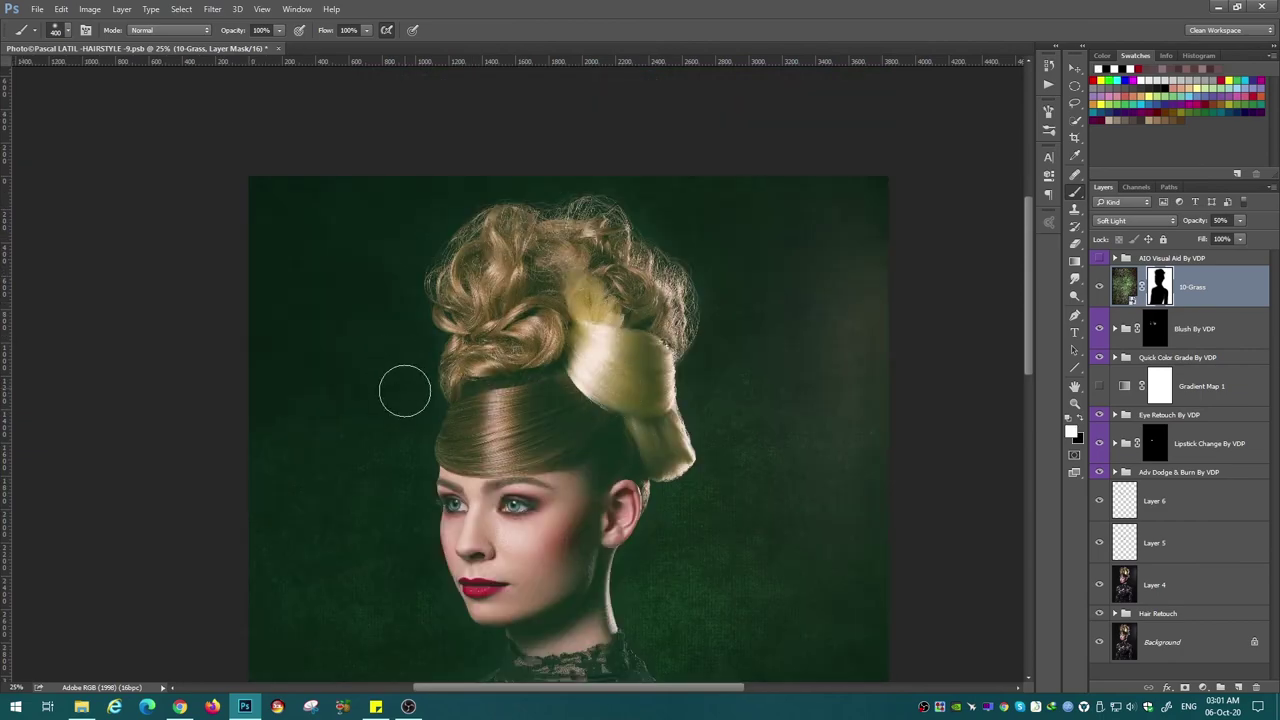
{"action": "scroll", "coordinate": [405, 390], "scroll_direction": "down", "scroll_amount": 3}
{"action": "scroll", "coordinate": [480, 491], "scroll_direction": "down", "scroll_amount": 1}
{"action": "scroll", "coordinate": [743, 466], "scroll_direction": "down", "scroll_amount": 3}
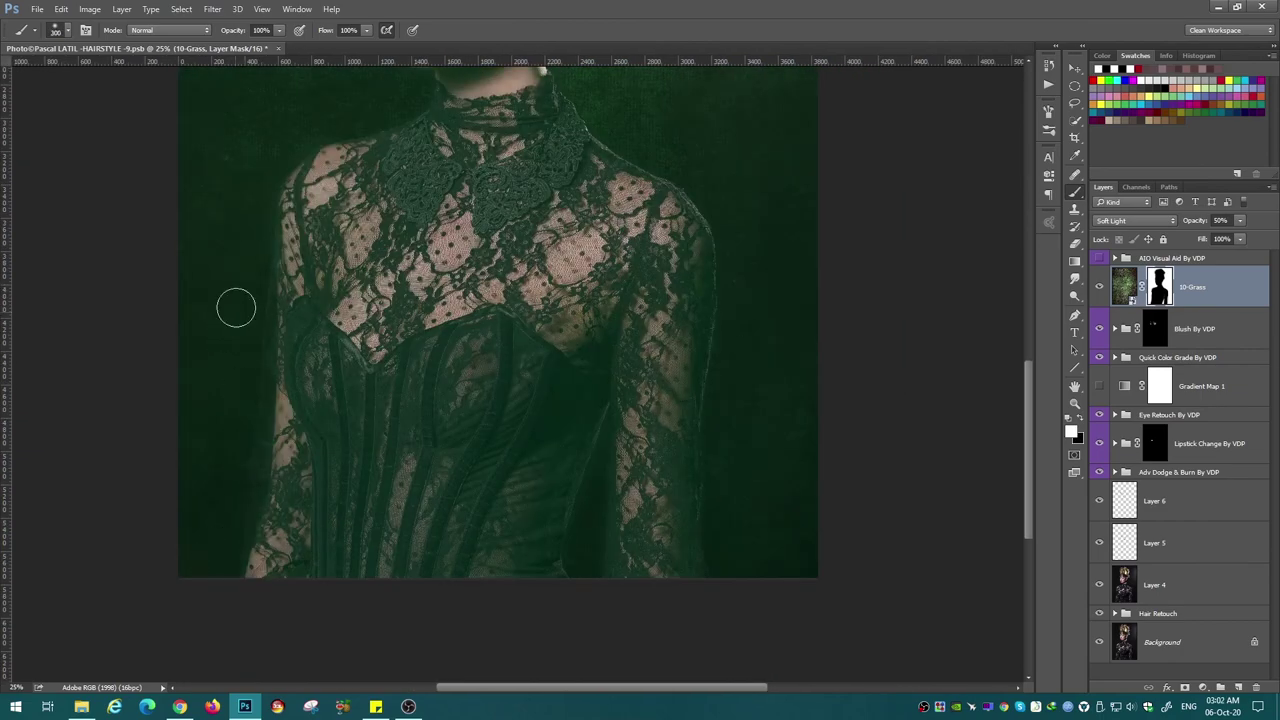
{"action": "scroll", "coordinate": [600, 369], "scroll_direction": "up", "scroll_amount": 3}
{"action": "scroll", "coordinate": [605, 423], "scroll_direction": "down", "scroll_amount": 3}
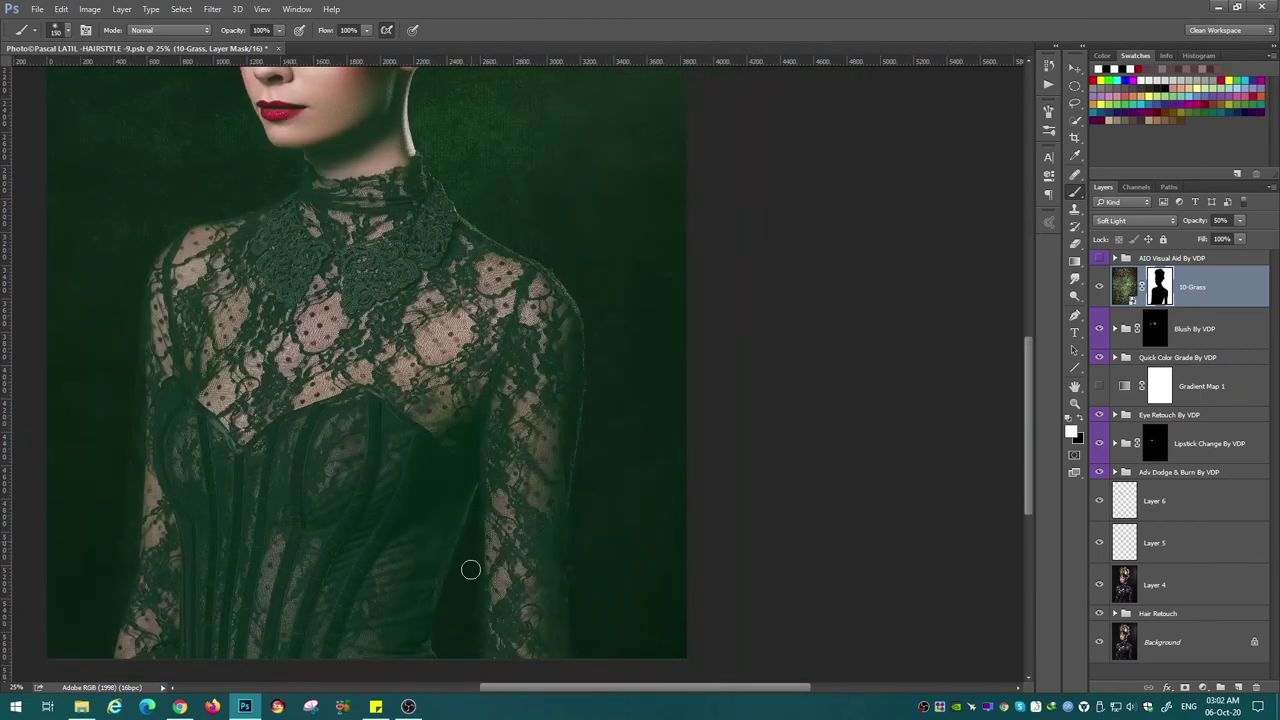
{"action": "scroll", "coordinate": [509, 126], "scroll_direction": "left", "scroll_amount": 3}
{"action": "scroll", "coordinate": [727, 393], "scroll_direction": "down", "scroll_amount": 1}
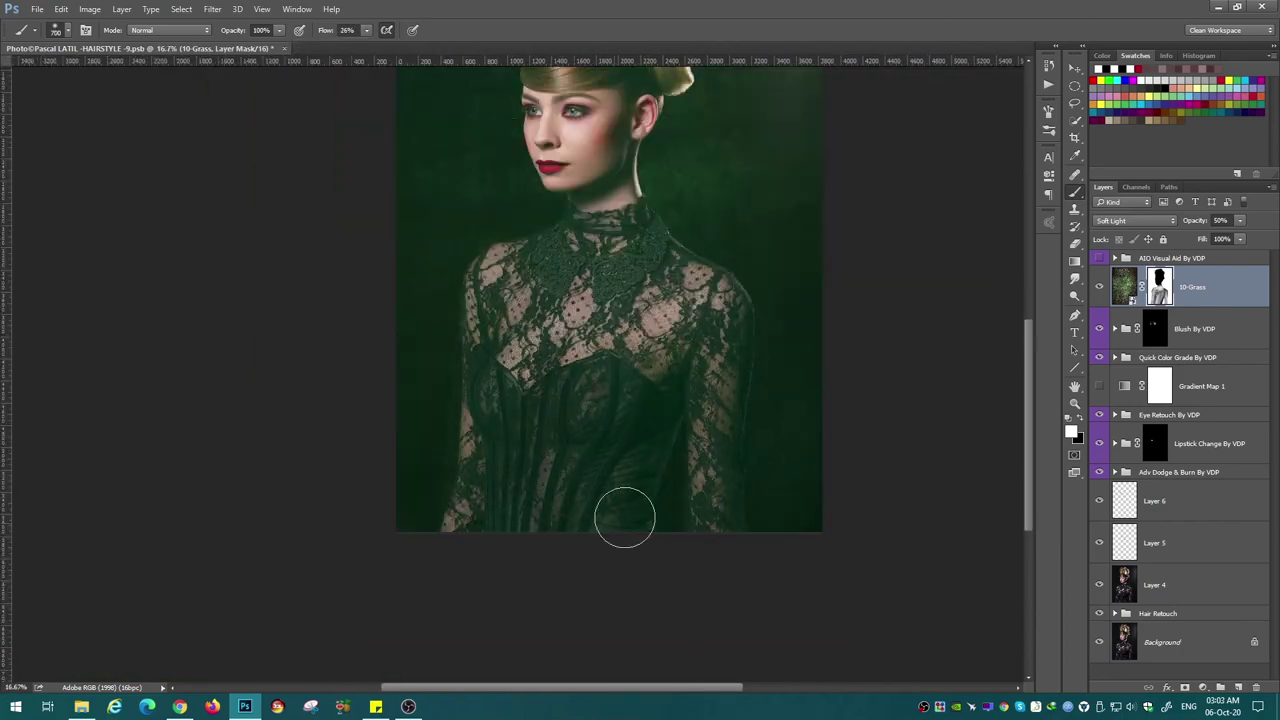
{"action": "scroll", "coordinate": [625, 517], "scroll_direction": "up", "scroll_amount": 3}
{"action": "scroll", "coordinate": [700, 470], "scroll_direction": "right", "scroll_amount": 1}
{"action": "scroll", "coordinate": [749, 443], "scroll_direction": "right", "scroll_amount": 1}
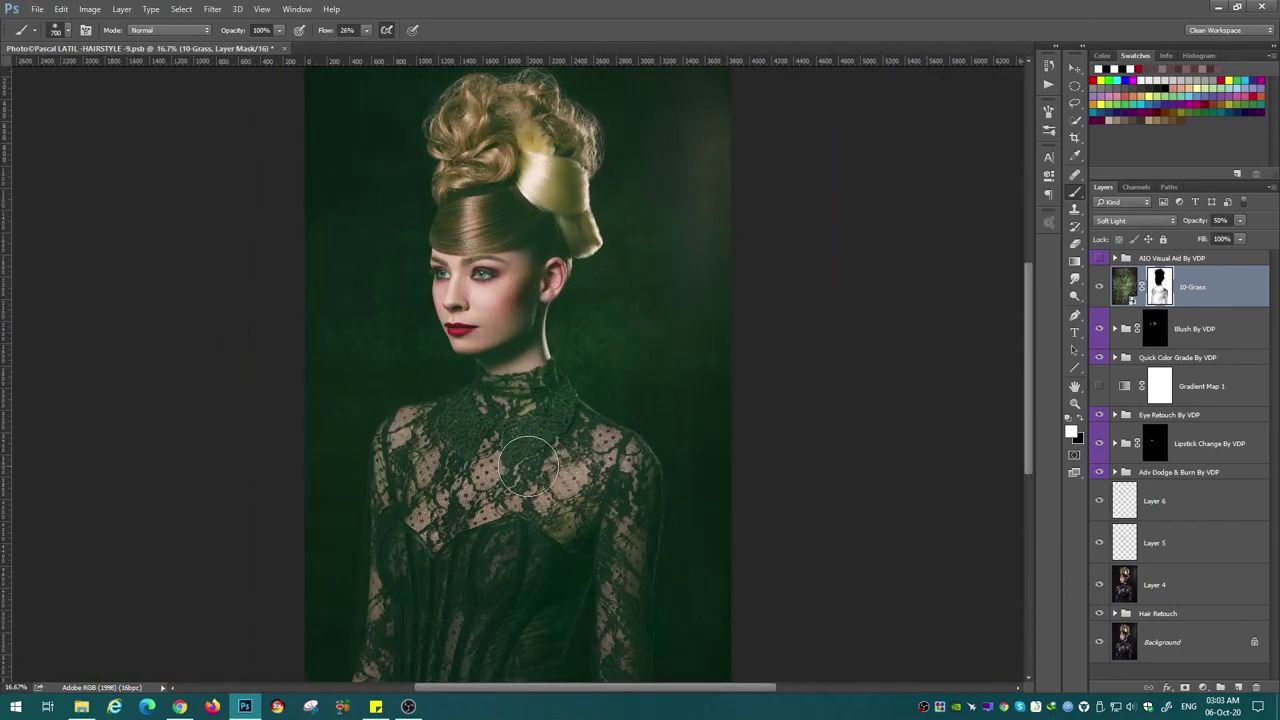
{"action": "scroll", "coordinate": [528, 465], "scroll_direction": "down", "scroll_amount": 2}
Place the 1-Fog texture from the Film textures folder above the grass layer.
{"action": "key", "text": "alt+Tab"}
{"action": "double_click", "coordinate": [376, 178]}
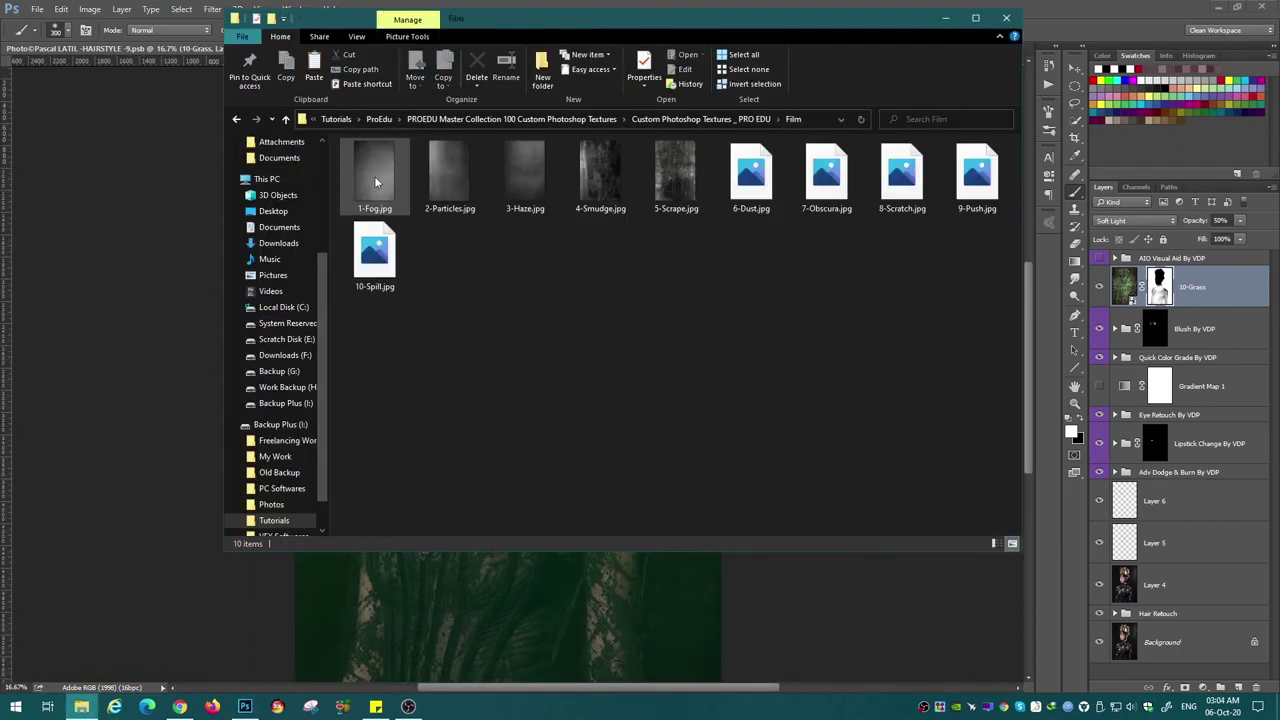
{"action": "key", "text": "Right"}
{"action": "key", "text": "Right"}
{"action": "key", "text": "Right"}
{"action": "key", "text": "Right"}
{"action": "key", "text": "Right"}
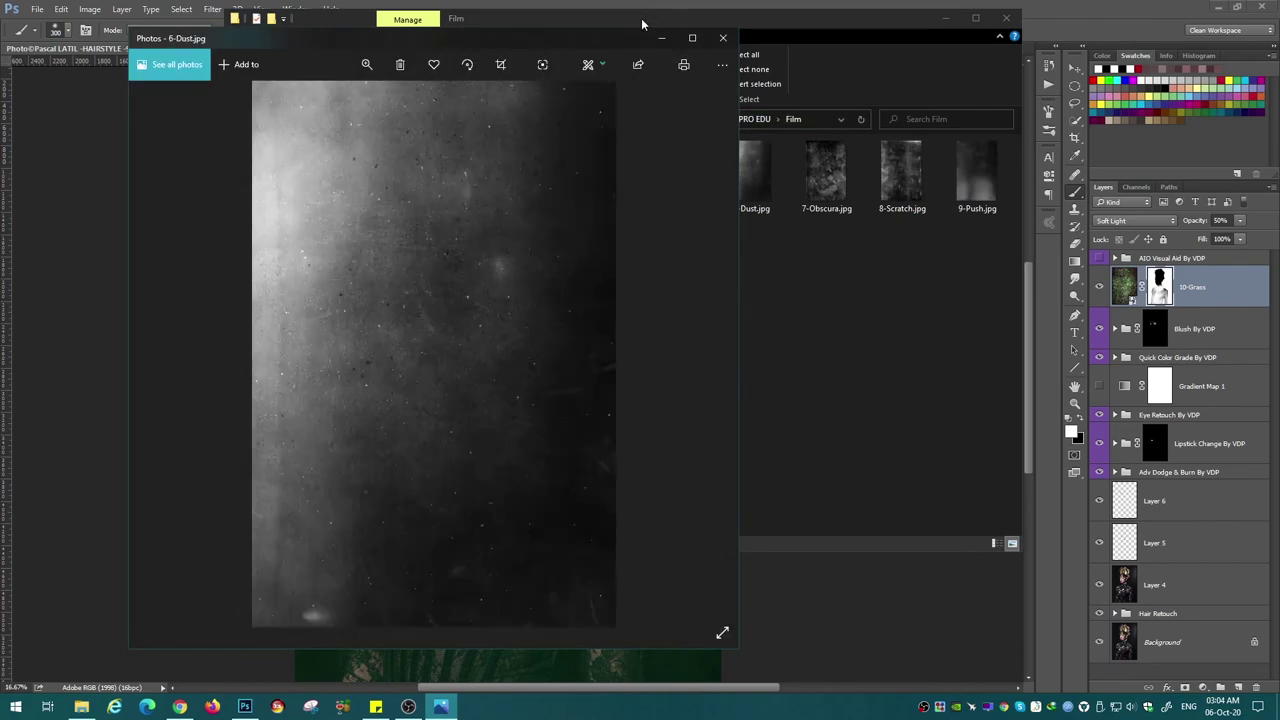
{"action": "left_click", "coordinate": [723, 37]}
{"action": "left_click_drag", "start_coordinate": [366, 186], "coordinate": [613, 383]}
{"action": "key", "text": "Return"}
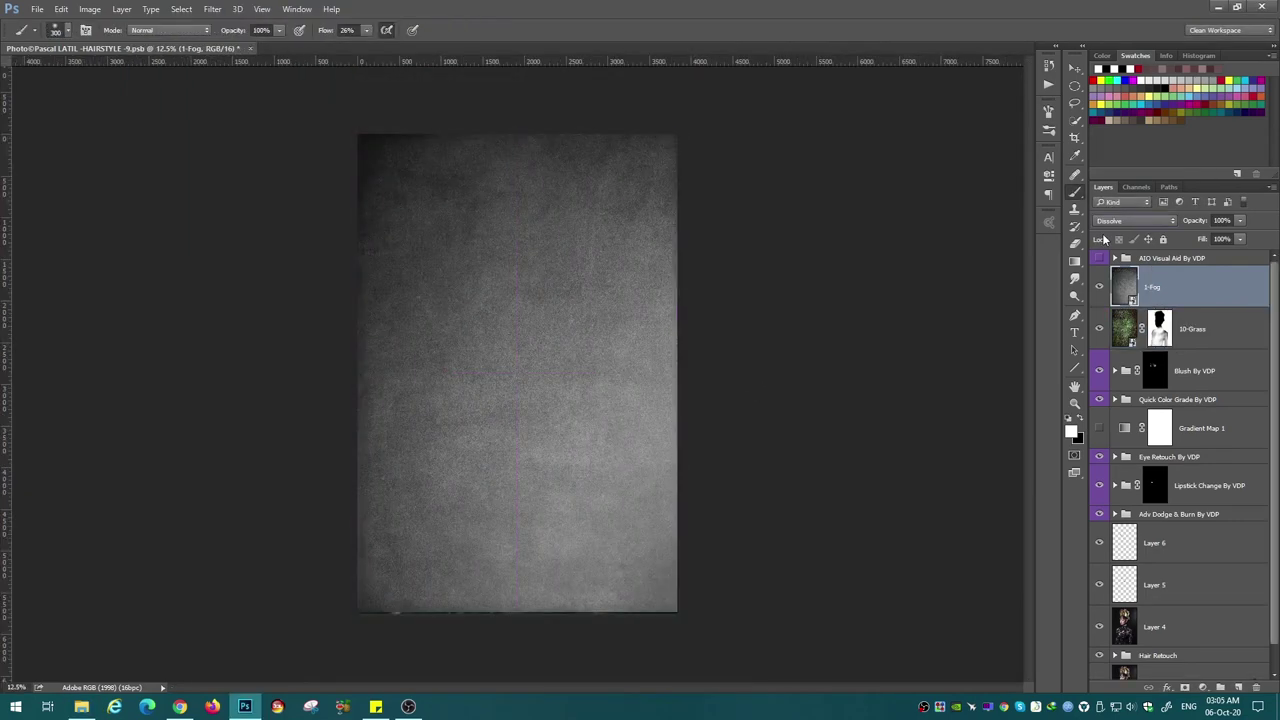
Delete the 1-Fog texture layer.
{"action": "scroll", "coordinate": [1120, 221], "scroll_direction": "down", "scroll_amount": 3}
{"action": "scroll", "coordinate": [1120, 221], "scroll_direction": "down", "scroll_amount": 2}
{"action": "left_click", "coordinate": [1196, 337]}
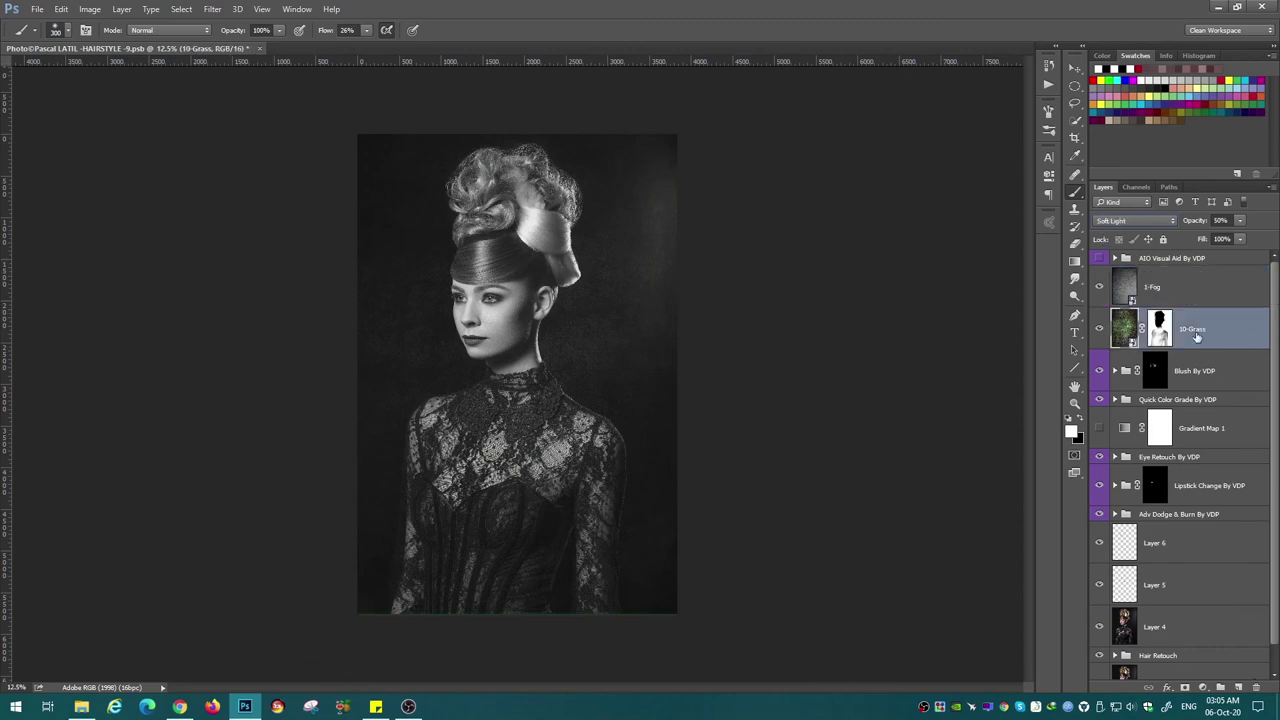
{"action": "left_click", "coordinate": [1150, 287]}
{"action": "key", "text": "Delete"}
Blend the 5-Scrape texture in Screen mode at low opacity.
{"action": "key", "text": "Return"}
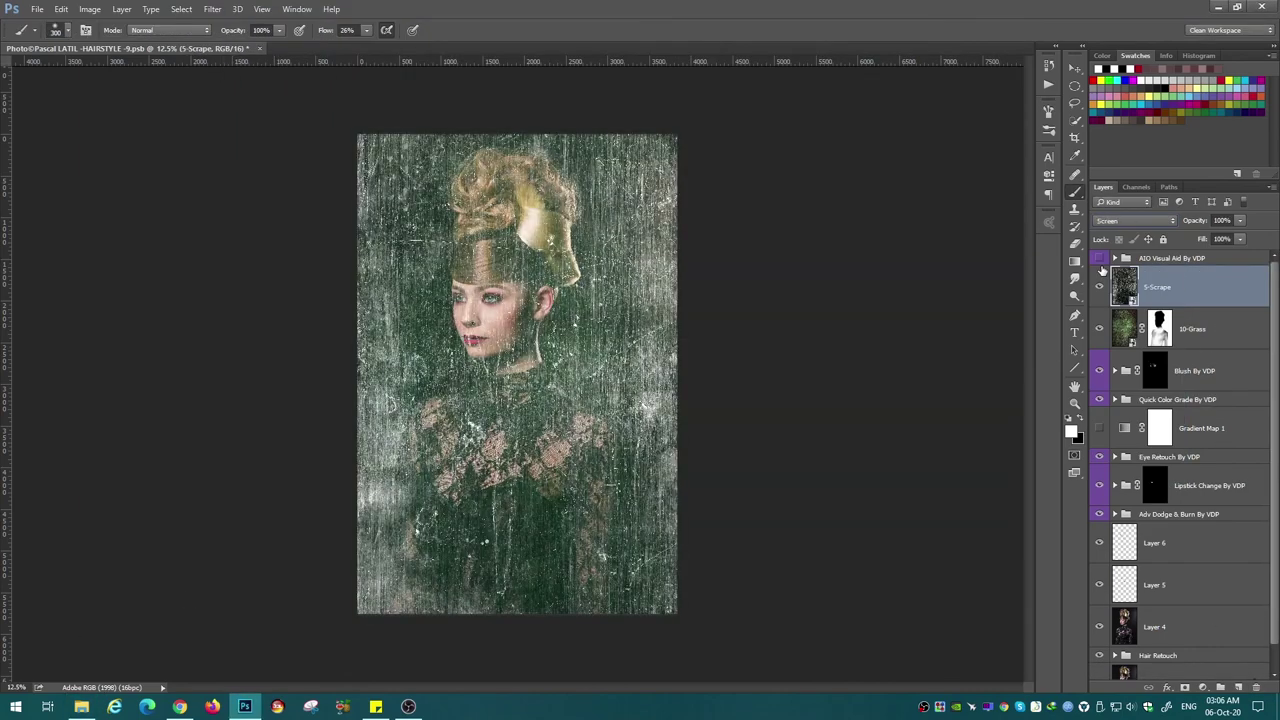
{"action": "left_click_drag", "start_coordinate": [1200, 220], "coordinate": [1173, 236]}
{"action": "key", "text": "ctrl+plus"}
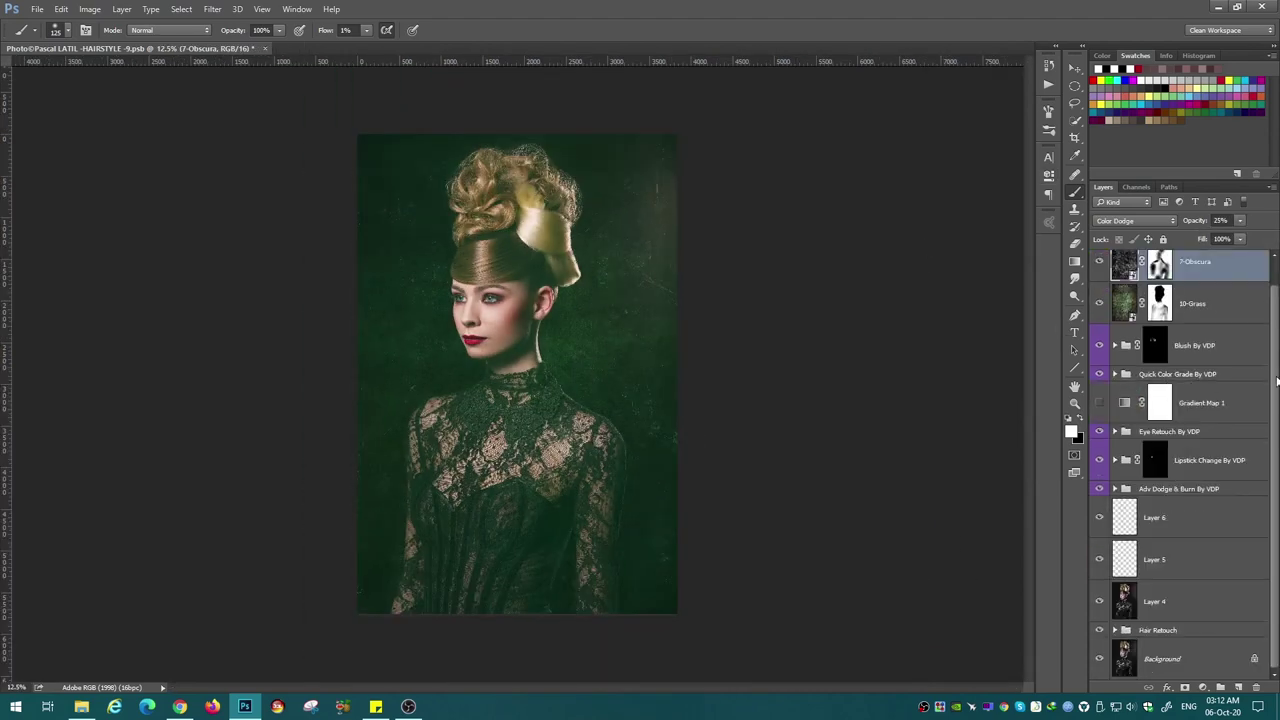
{"action": "left_click", "coordinate": [1098, 660], "text": "alt"}
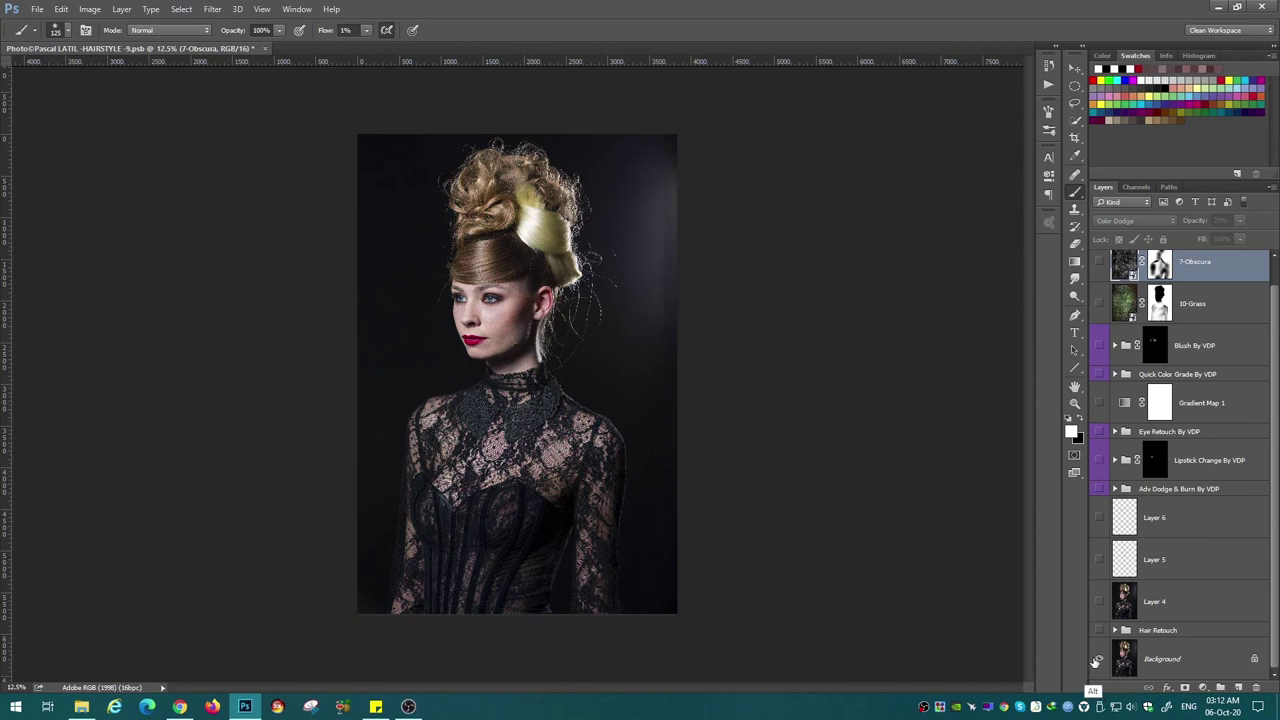
{"action": "left_click", "coordinate": [1098, 666], "text": "alt"}
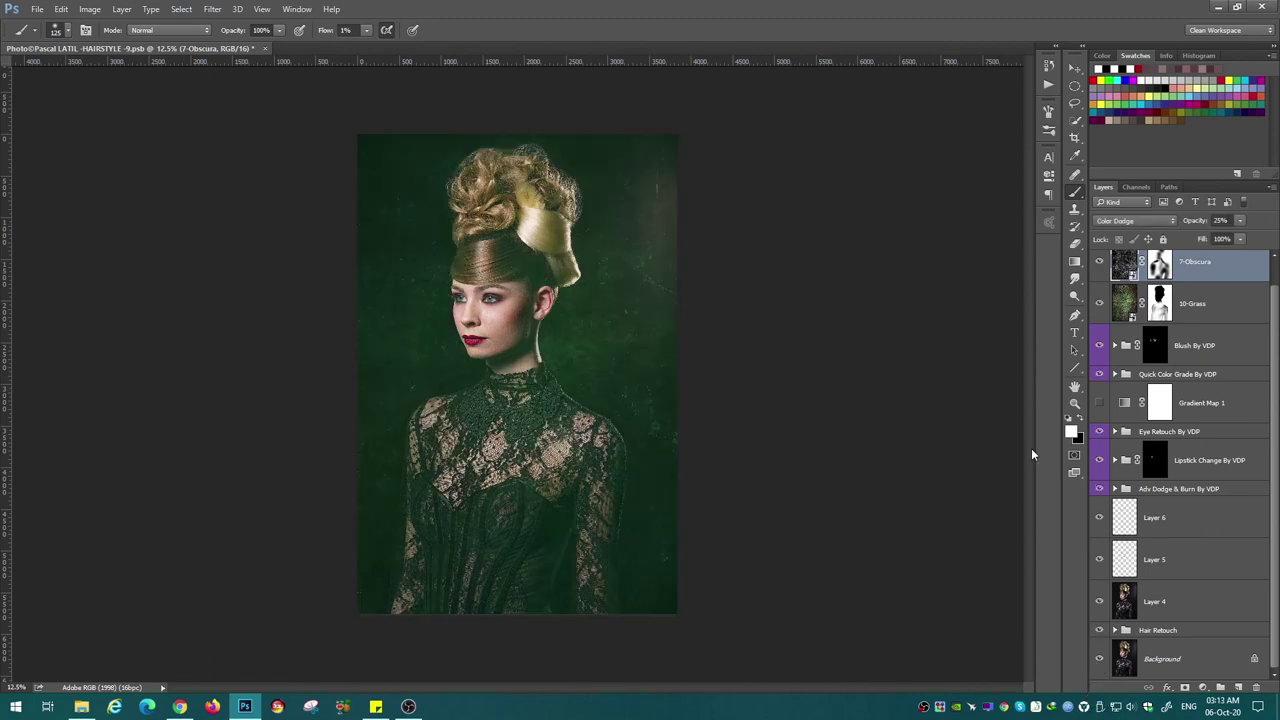